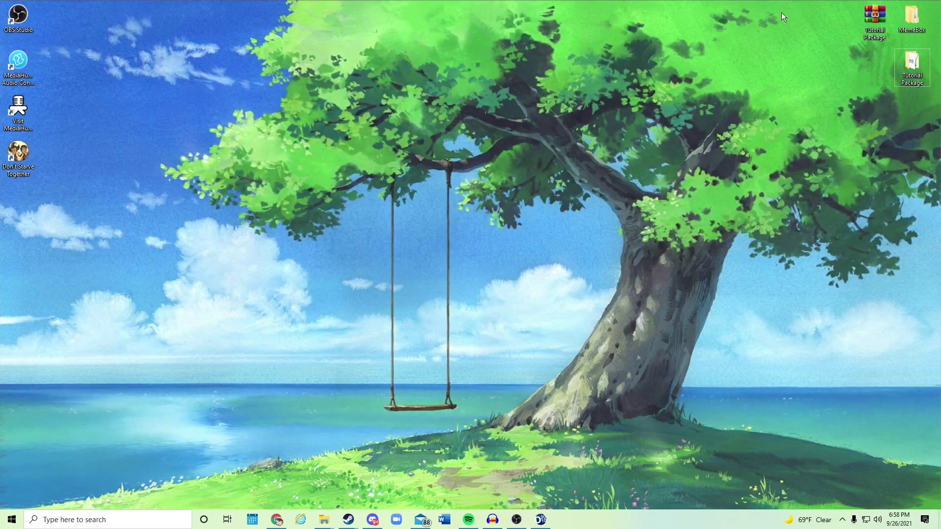
Try extracting Tutorial Package from the archive to the desktop, then cancel and close the archive.
double_click(873, 19)
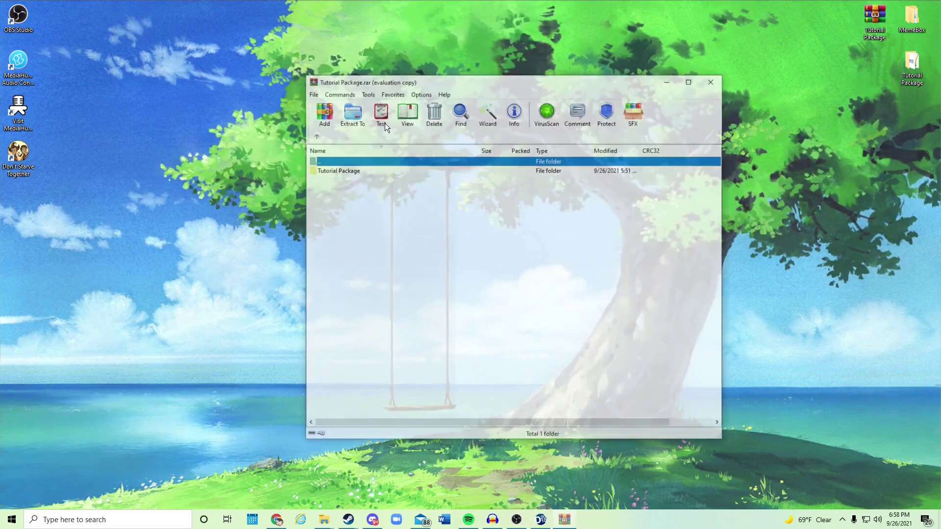
left_click_drag(523, 86, 588, 63)
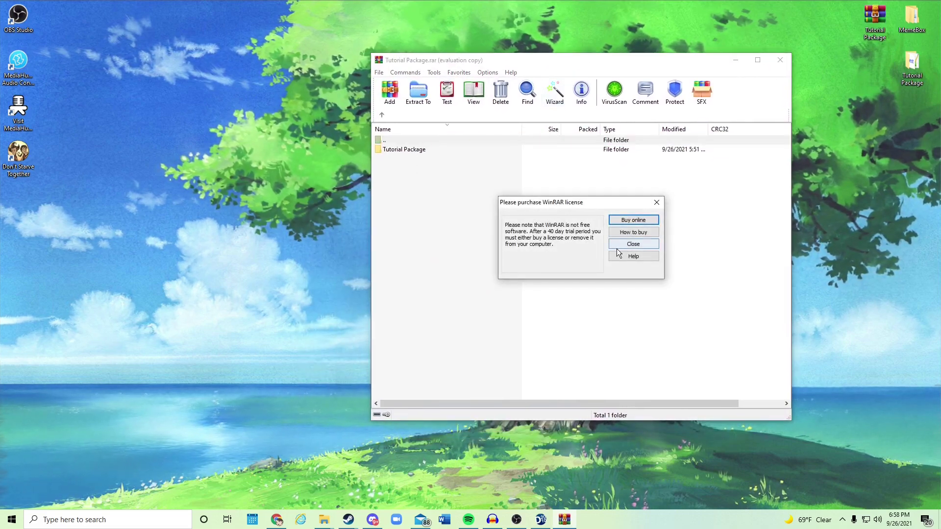
left_click(633, 244)
left_click(416, 152)
left_click_drag(418, 151, 335, 155)
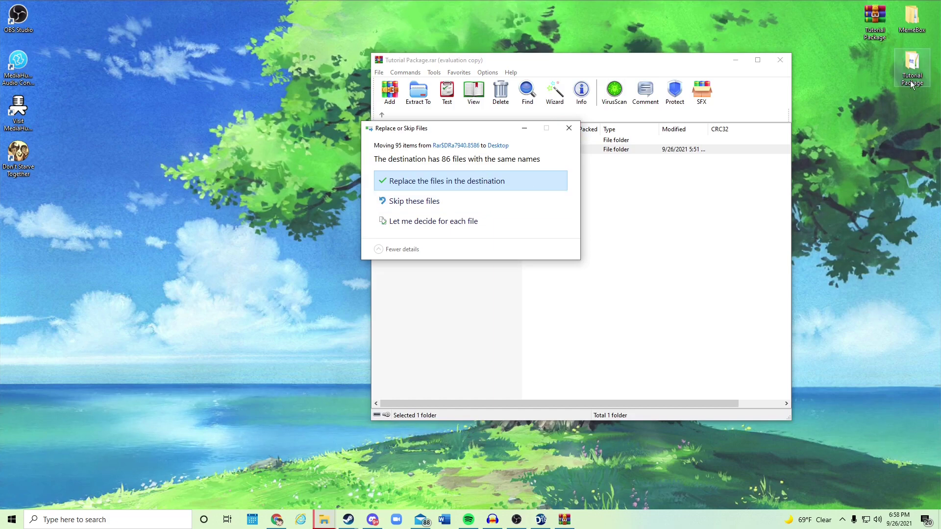
left_click(576, 129)
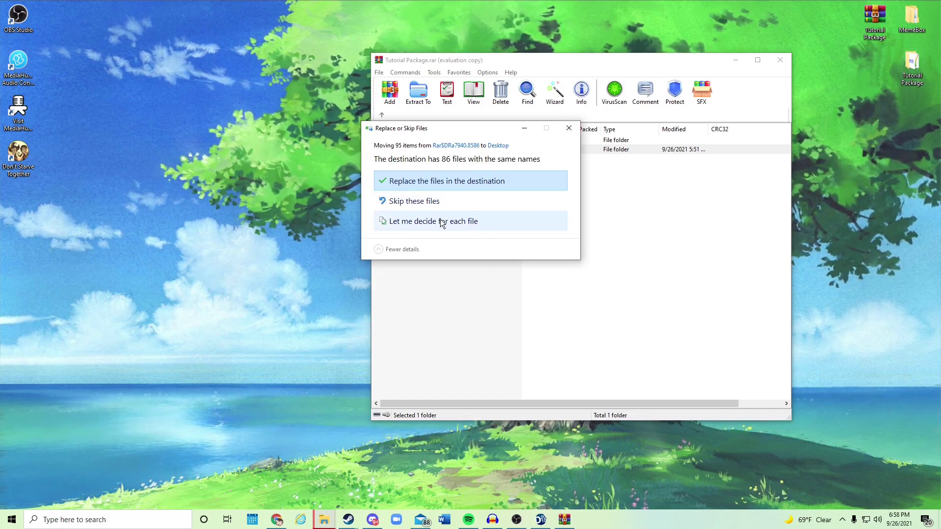
left_click(568, 128)
left_click(781, 63)
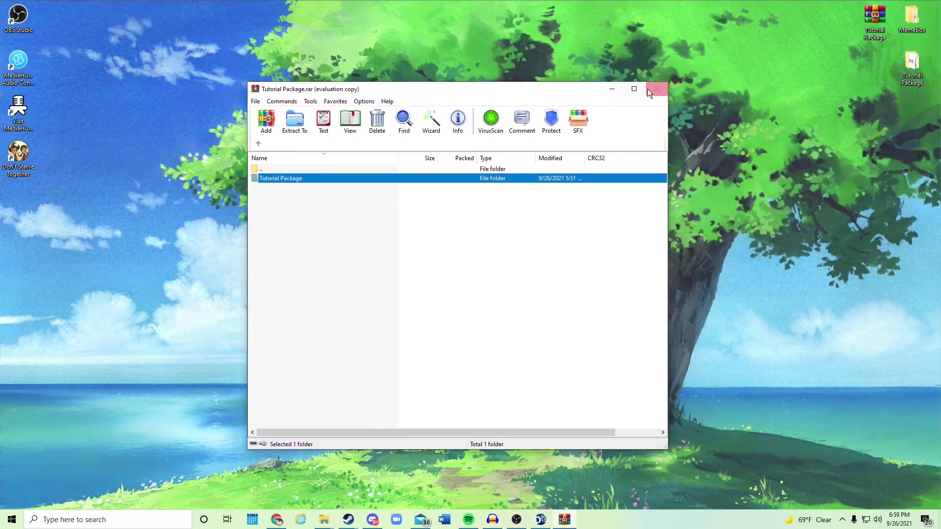
left_click(648, 89)
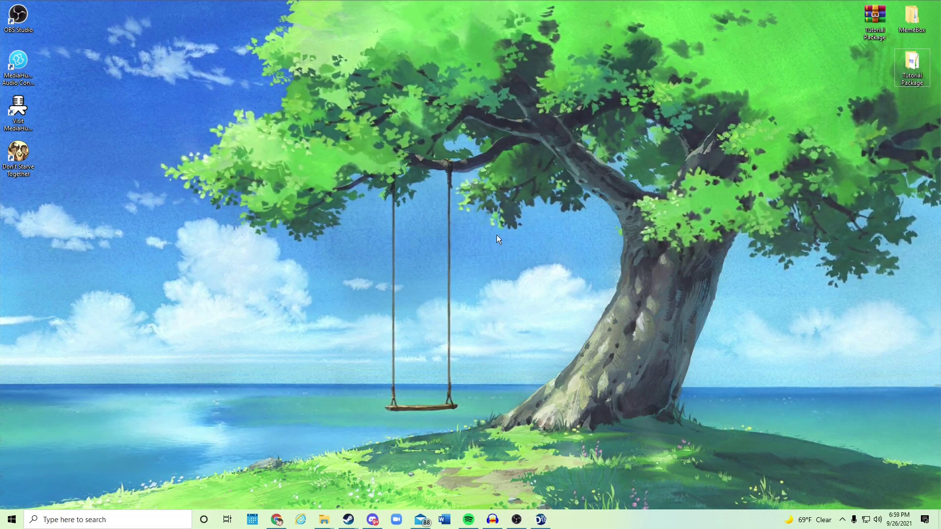
Browse from the sound folder window via This PC to Local Disk (C:)\Program Files (x86).
mouse_move(331, 522)
left_click(294, 477)
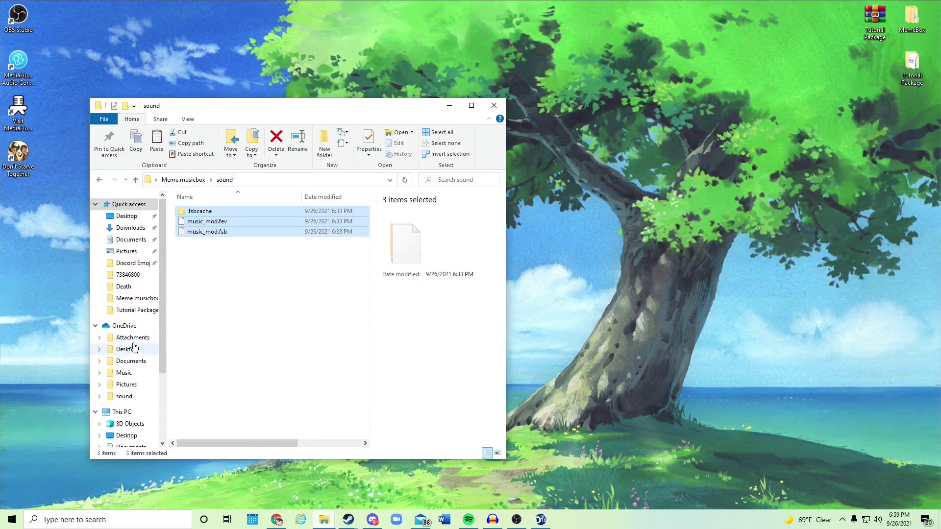
left_click_drag(243, 108, 351, 89)
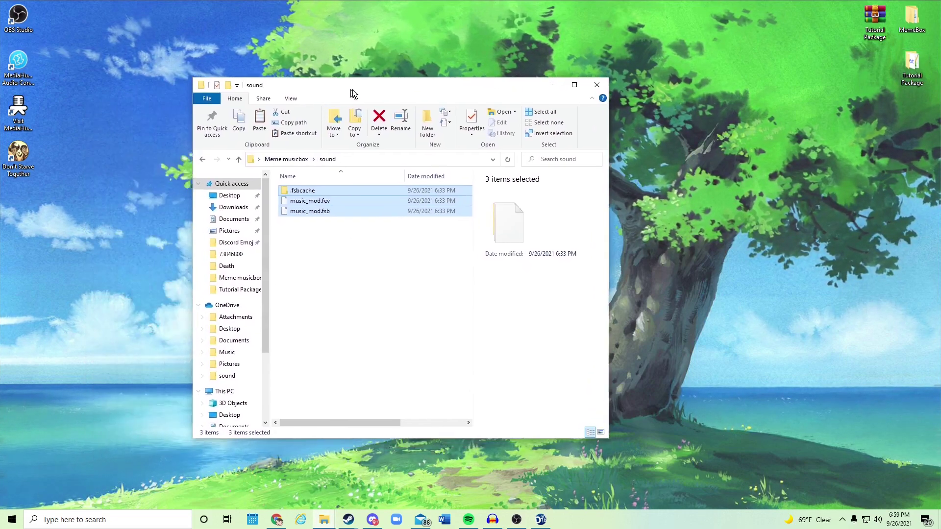
scroll(246, 266, "down", 3)
left_click(230, 291)
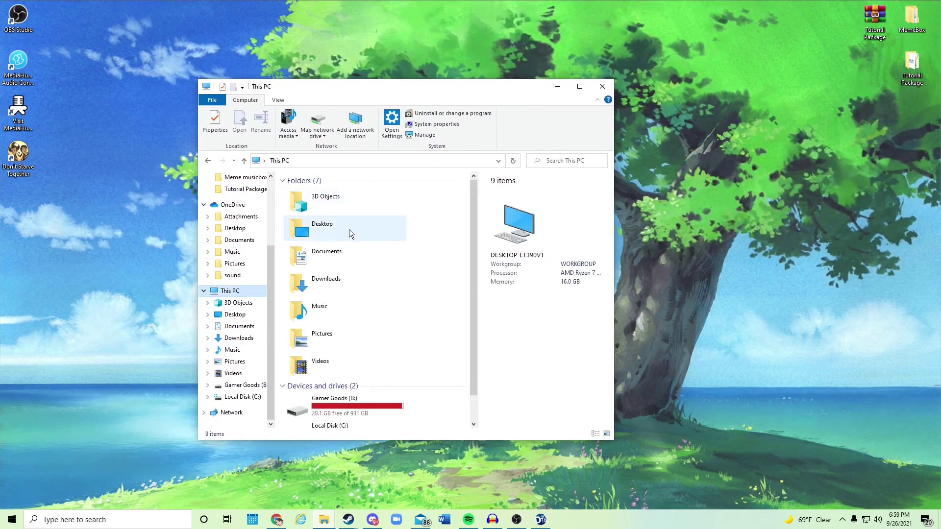
double_click(344, 413)
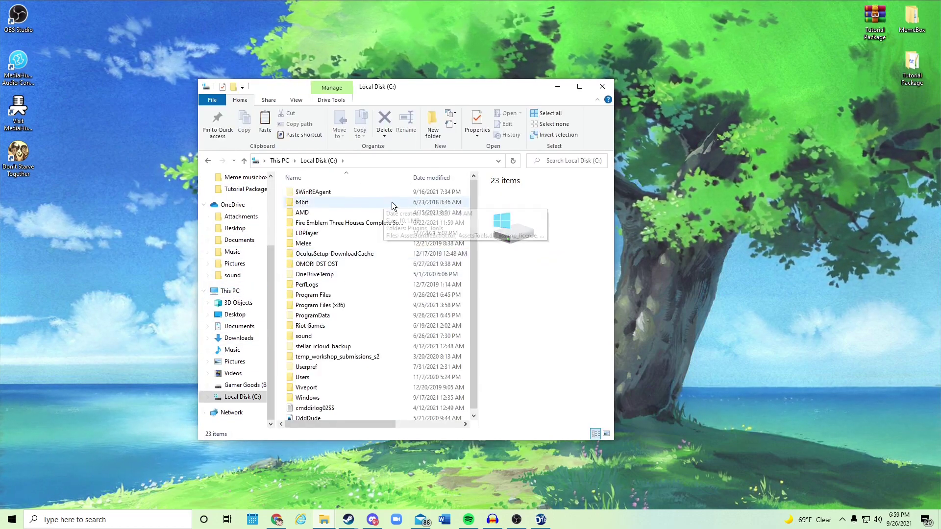
double_click(334, 300)
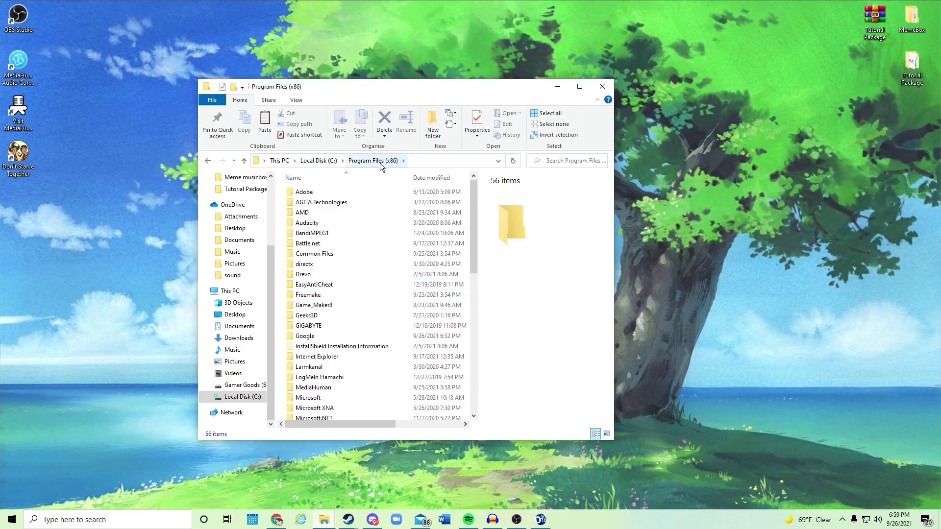
scroll(335, 314, "down", 7)
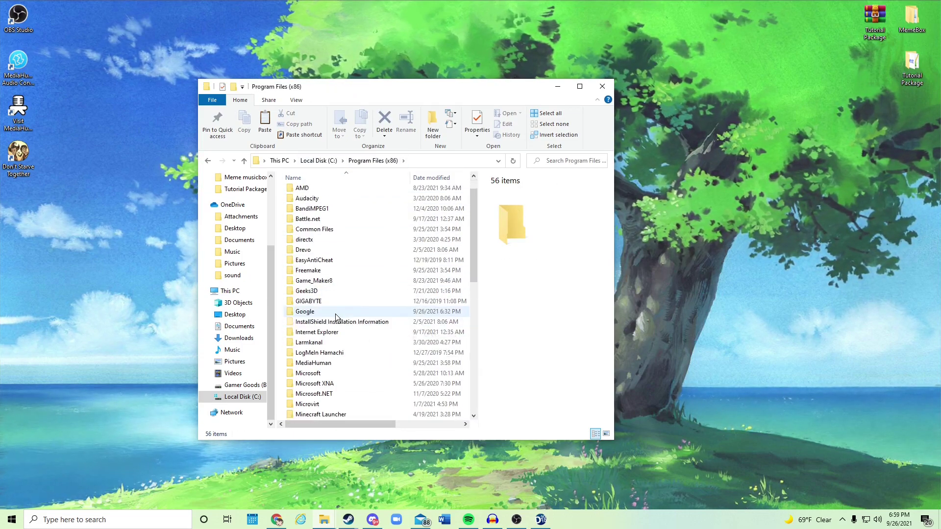
Open Steam\steamapps\common\Don't Starve Together\mods.
double_click(309, 374)
scroll(320, 300, "down", 1)
double_click(325, 351)
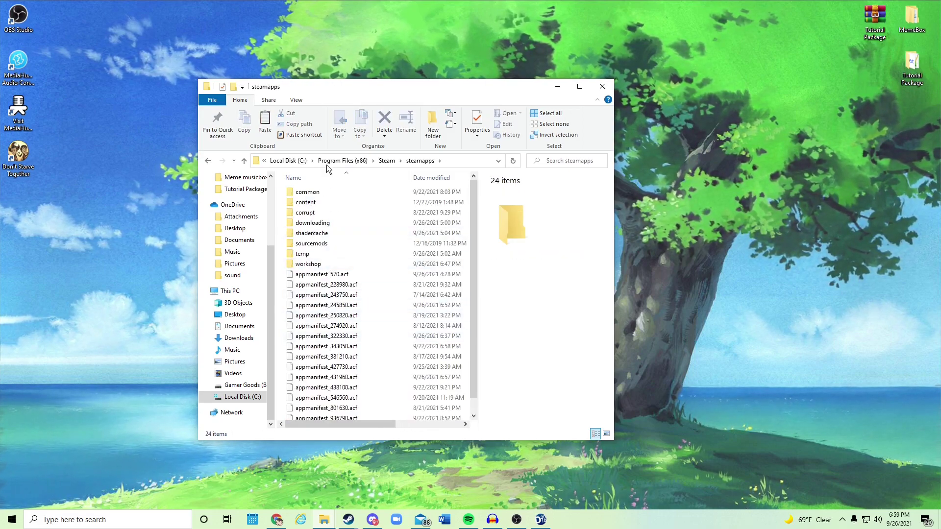
double_click(325, 191)
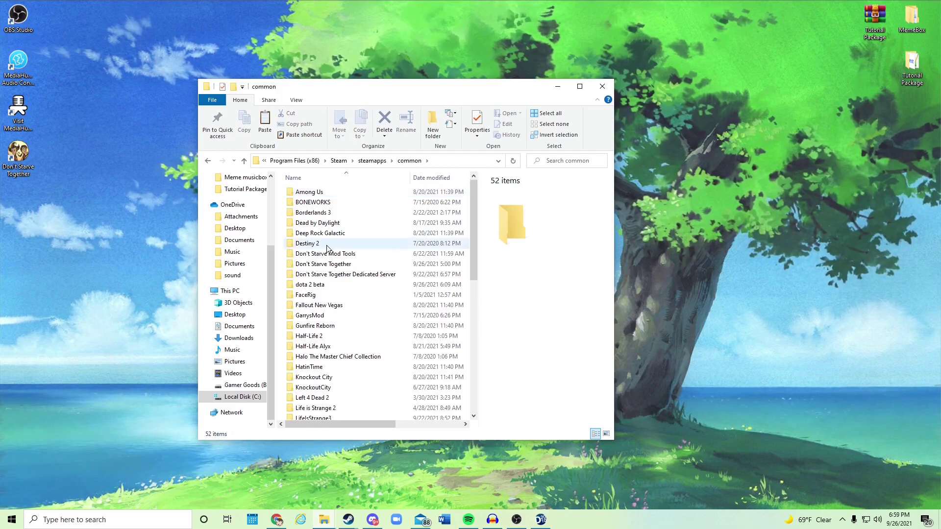
left_click(345, 265)
double_click(344, 265)
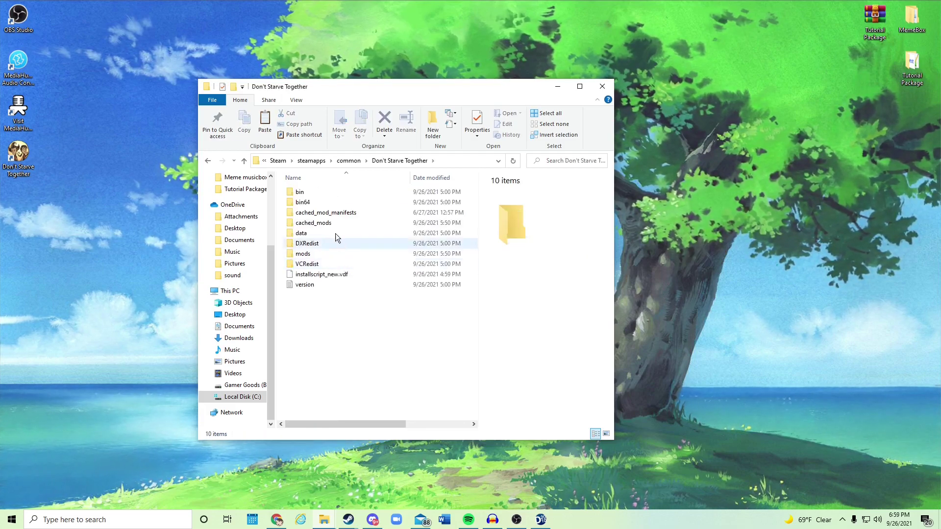
double_click(312, 254)
Look through the game's mods folder, then close that window.
scroll(335, 213, "down", 2)
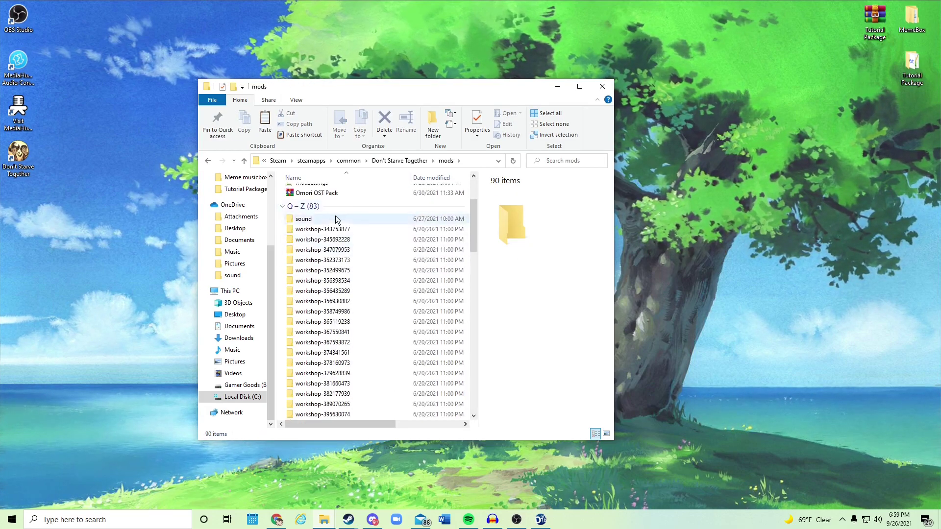
scroll(329, 243, "down", 5)
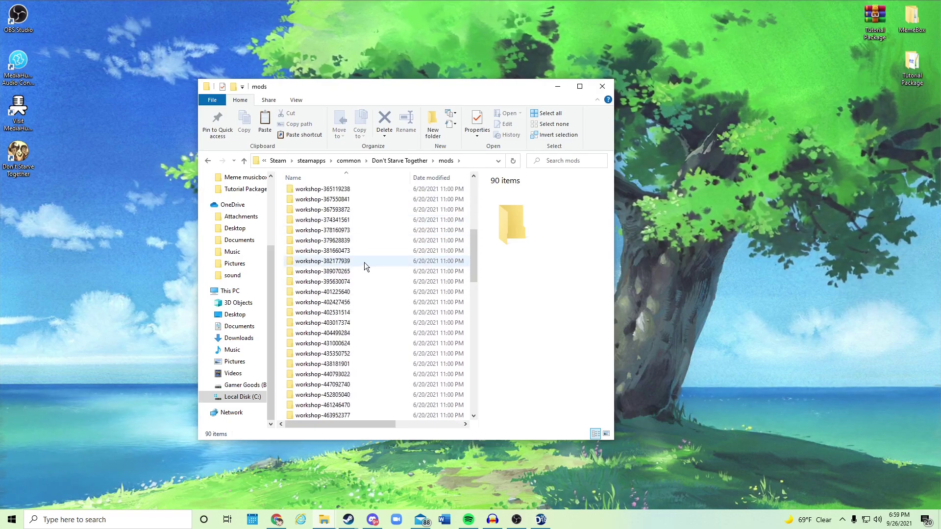
scroll(363, 263, "up", 5)
scroll(358, 254, "up", 1)
scroll(346, 280, "down", 2)
scroll(355, 257, "up", 2)
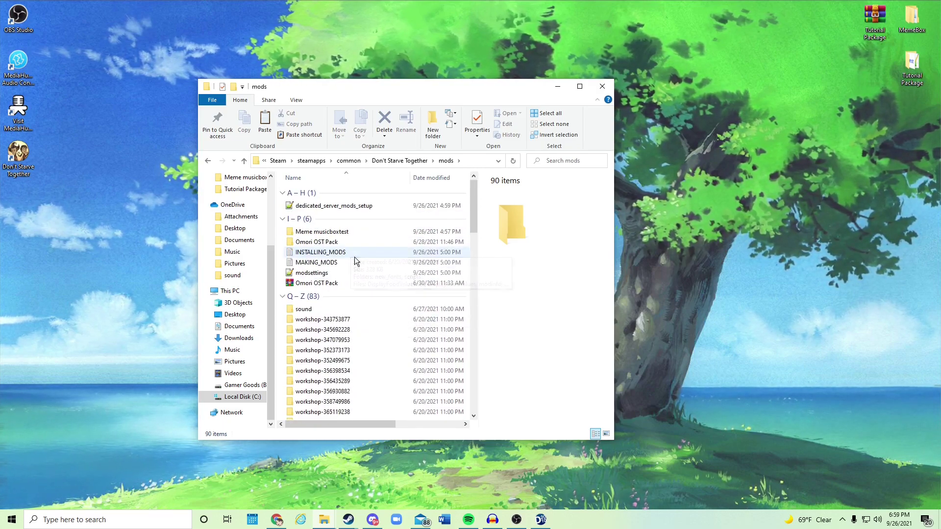
scroll(319, 240, "down", 2)
scroll(323, 241, "up", 2)
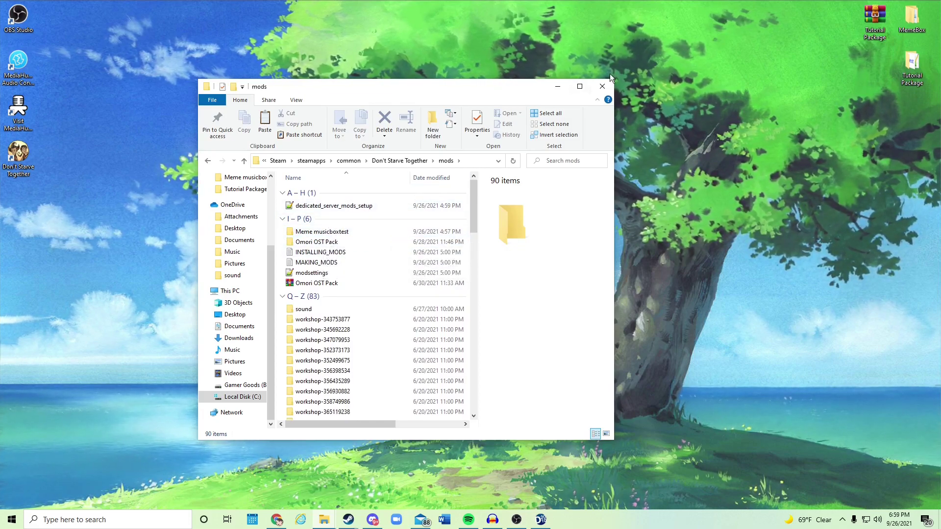
left_click(603, 87)
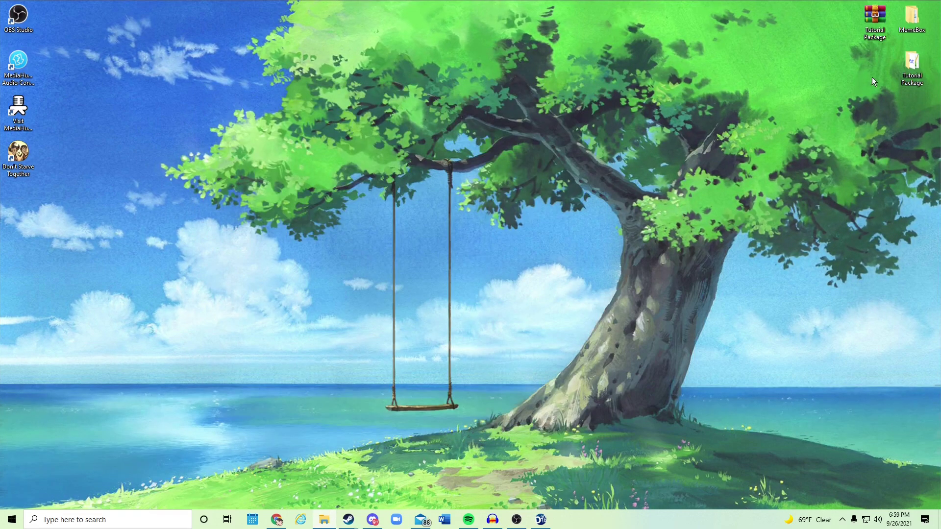
Open Tutorial Package from the desktop and preview frontcoverpic, a 256 × 256 GIF.
double_click(913, 63)
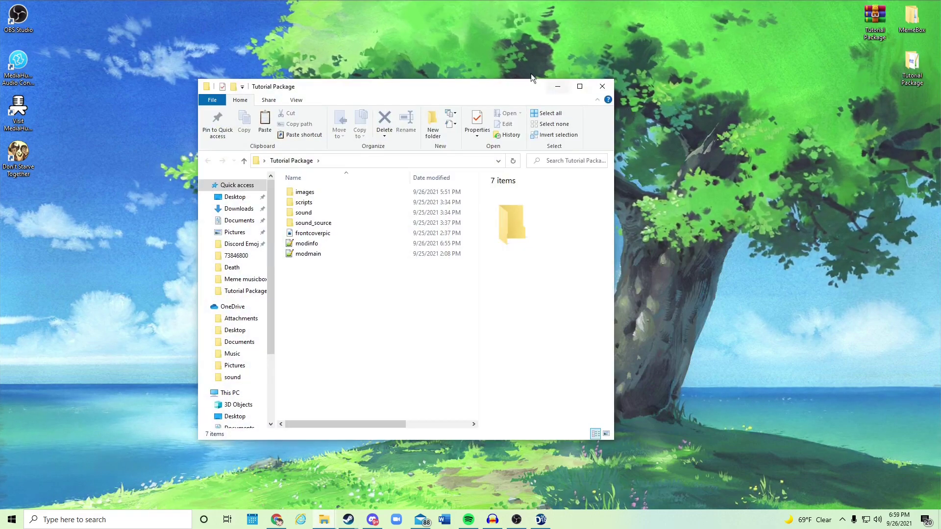
left_click_drag(487, 82, 646, 76)
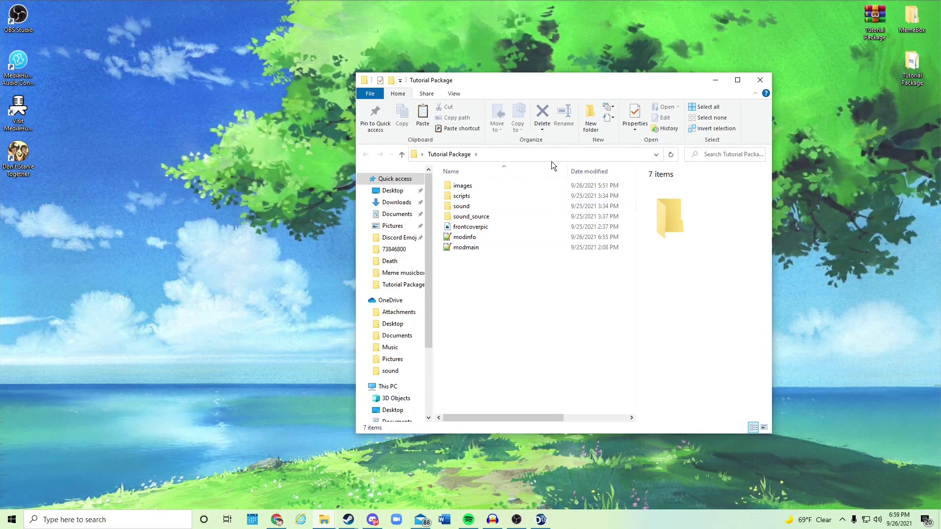
left_click(484, 232)
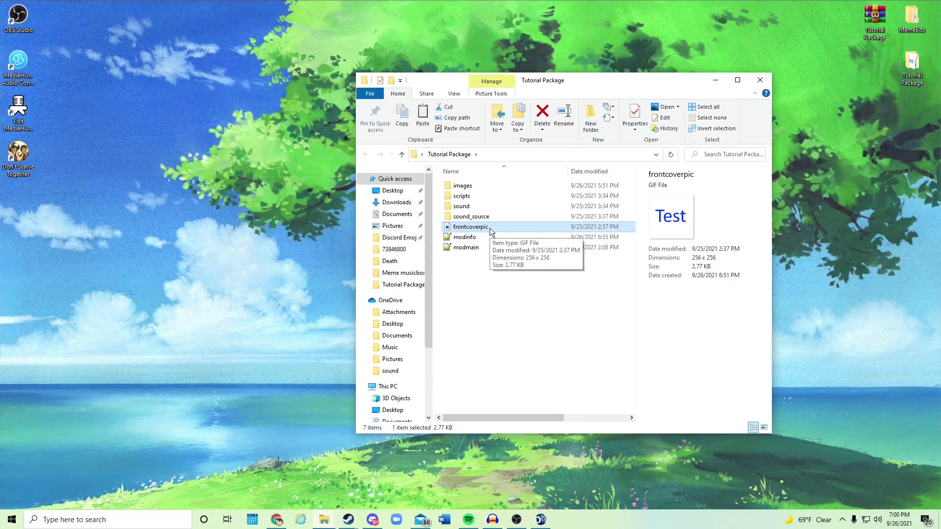
left_click(348, 520)
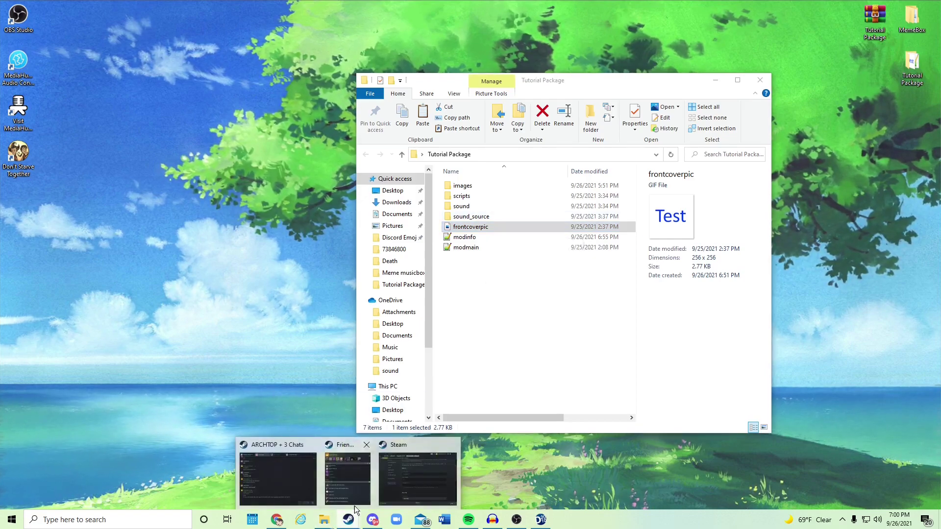
left_click(402, 475)
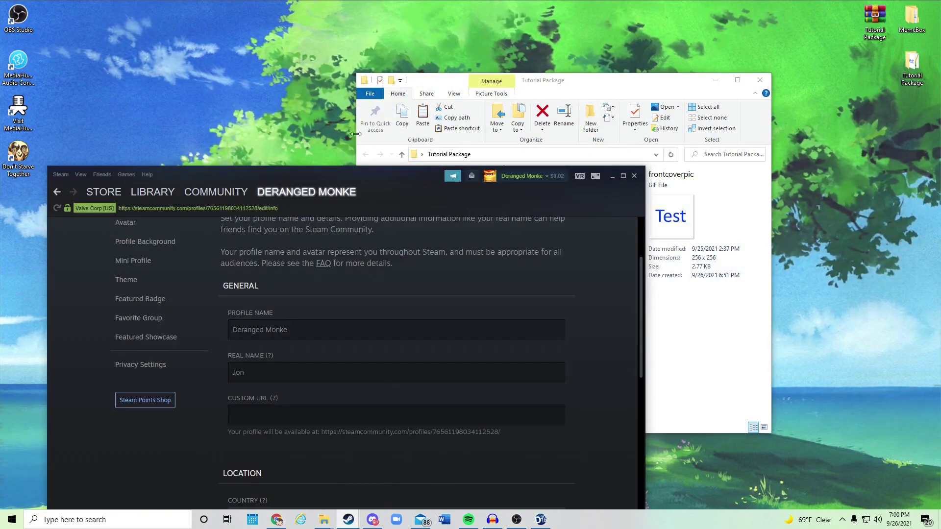
scroll(396, 163, "down", 3)
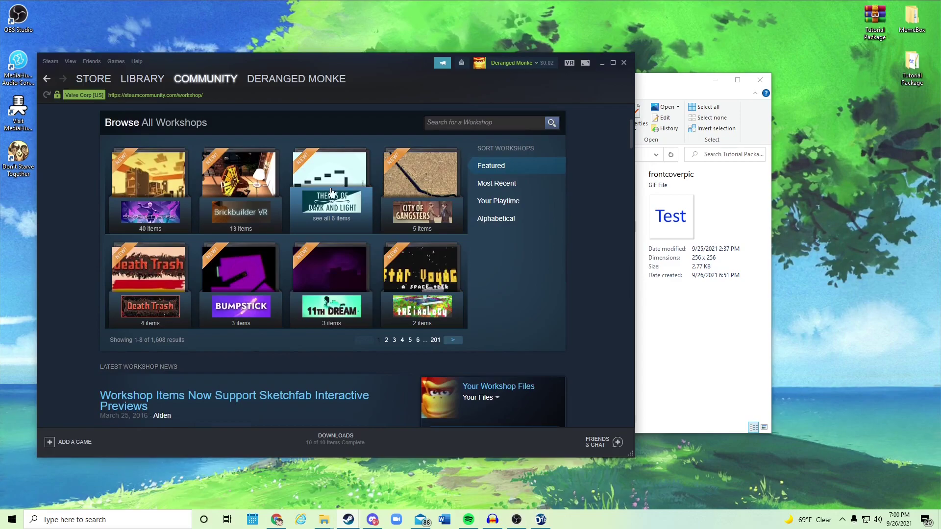
scroll(147, 206, "up", 2)
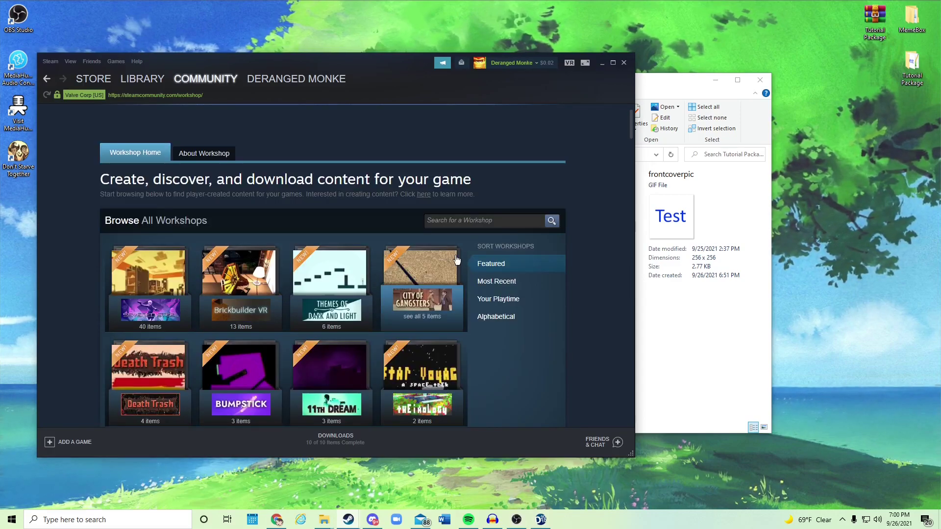
left_click(601, 63)
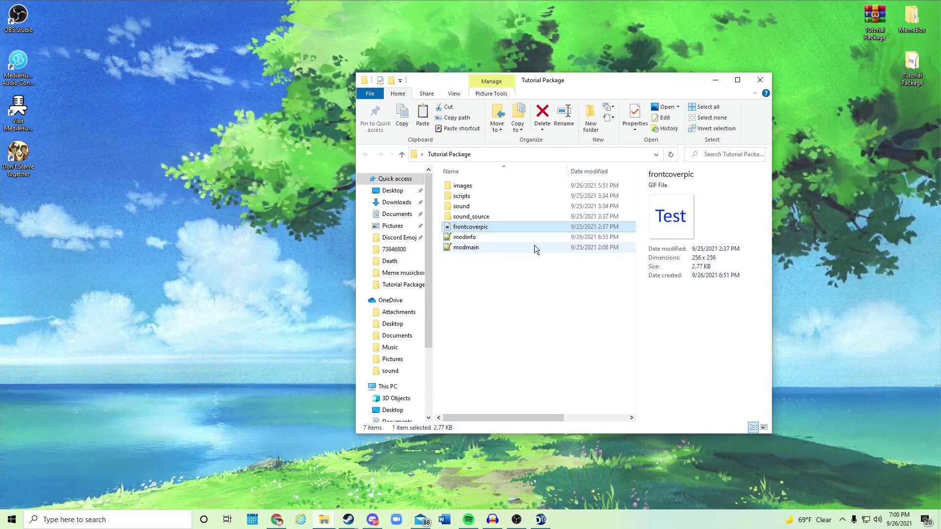
Open modinfo in Notepad++ and position the editor so the whole file shows.
left_click(493, 288)
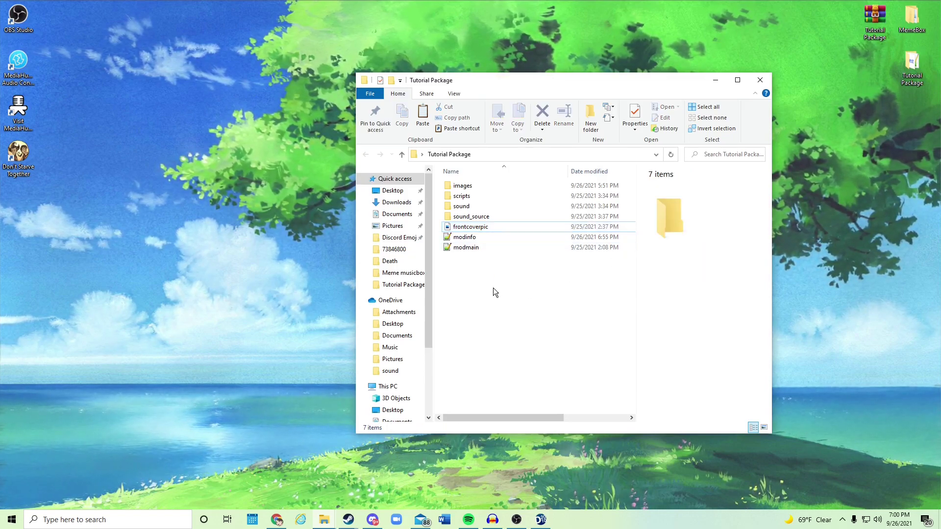
double_click(479, 238)
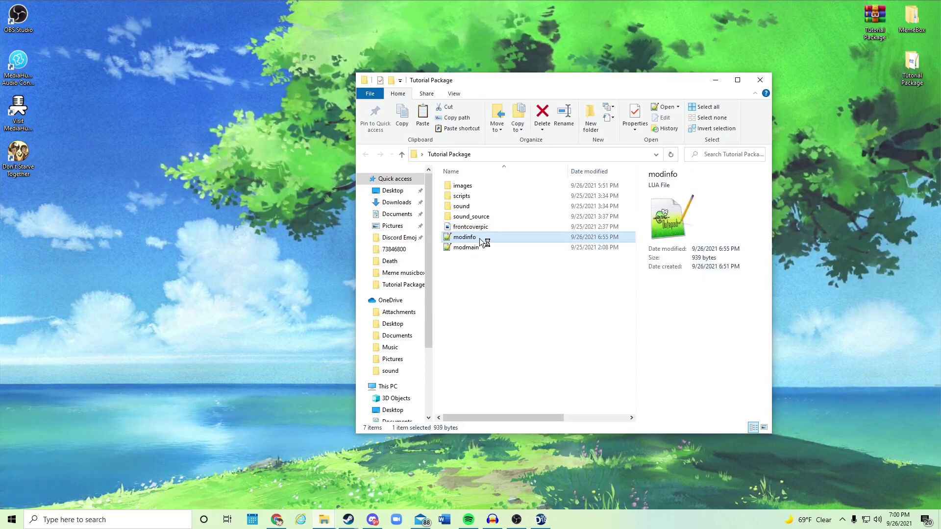
left_click_drag(574, 88, 605, 301)
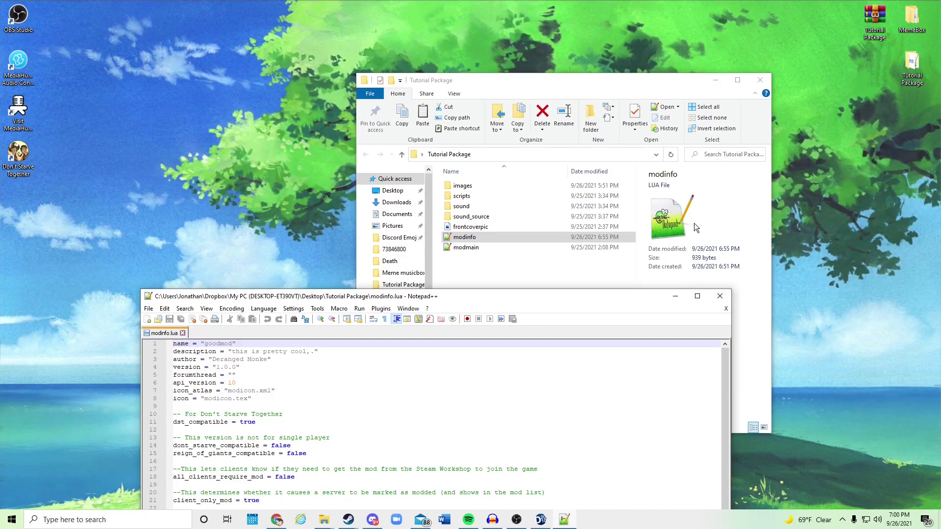
left_click_drag(634, 297, 684, 288)
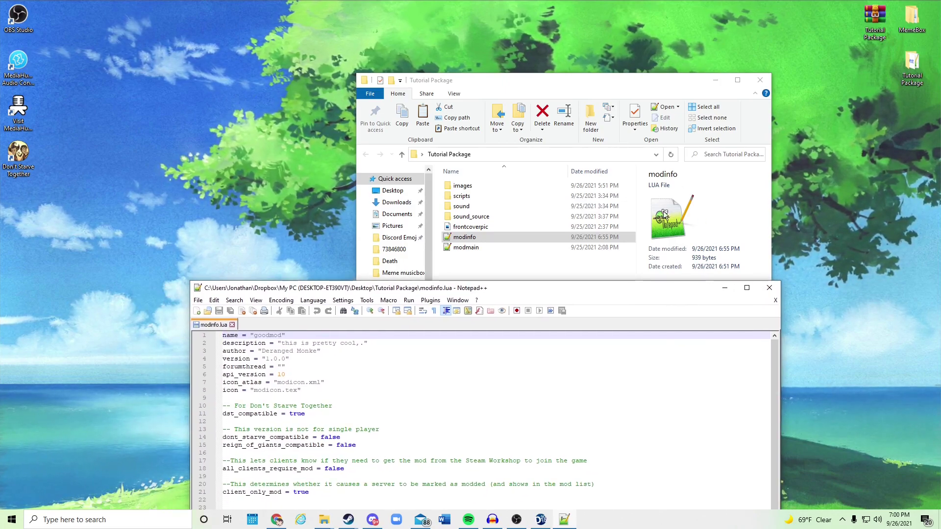
left_click_drag(599, 291, 545, 121)
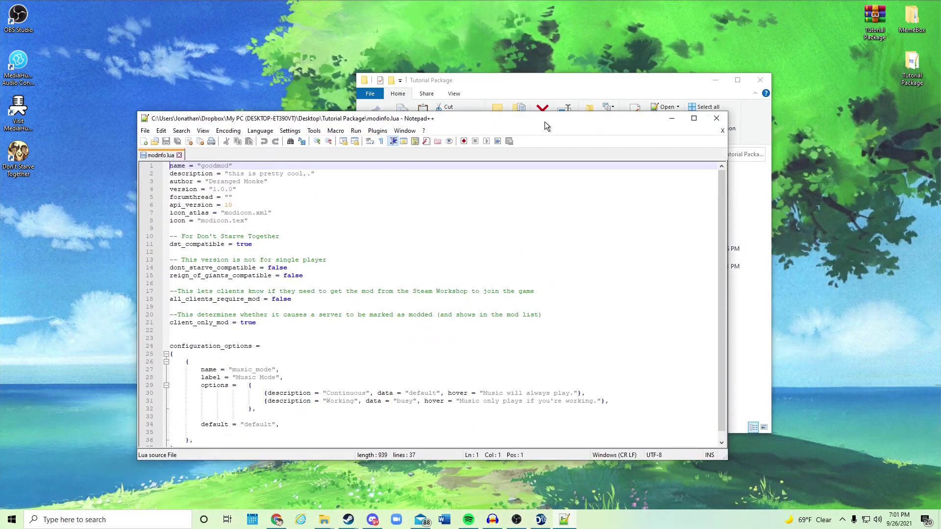
Check the version line and put the caret after the mod name goodmod.
left_click(317, 210)
left_click(317, 189)
scroll(316, 236, "down", 1)
scroll(316, 275, "up", 1)
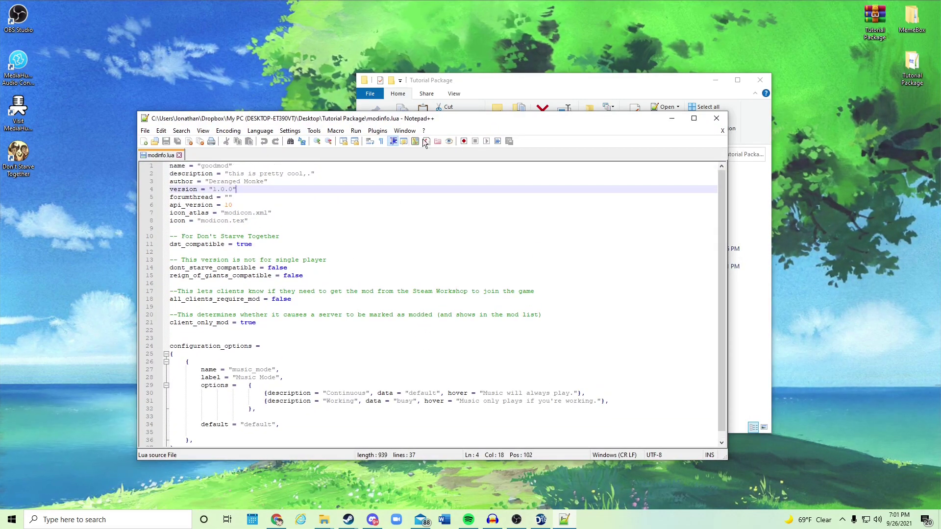
left_click_drag(500, 121, 481, 110)
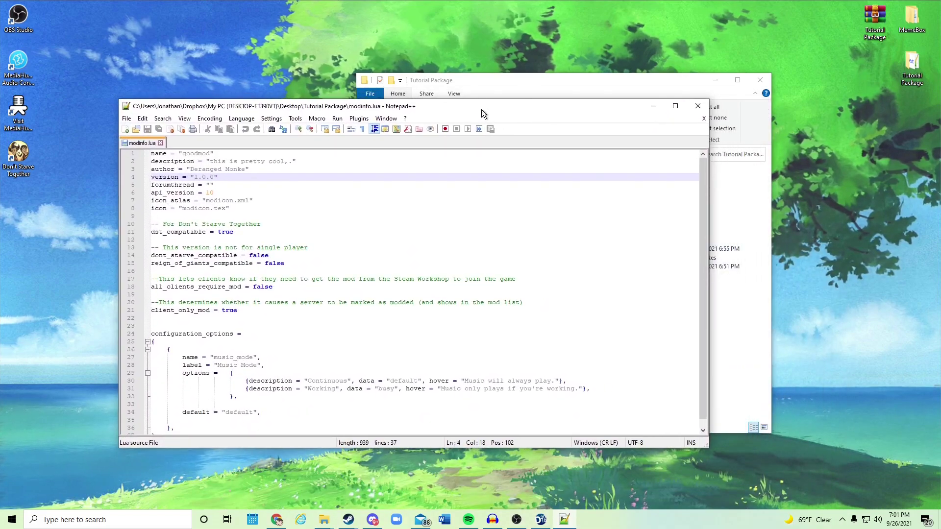
left_click(212, 154)
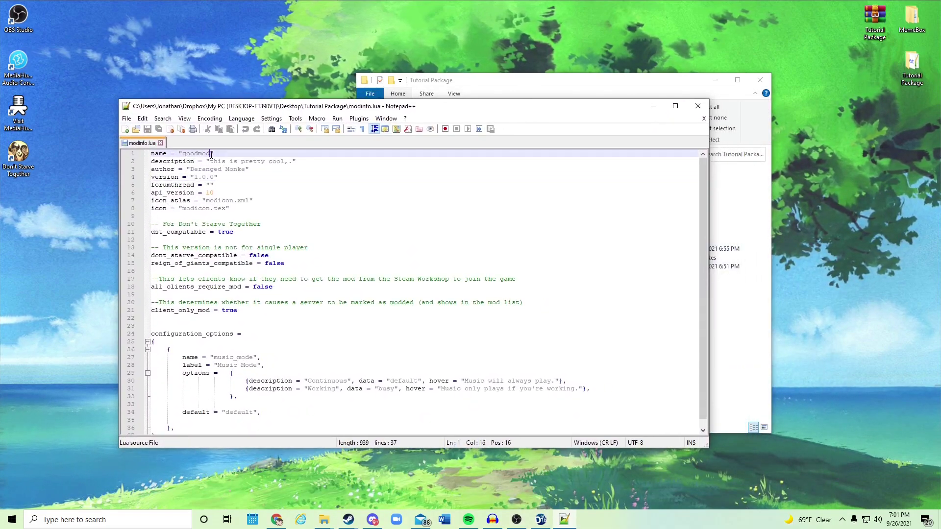
Rename goodmod to tutorial and set the description to 'pretty good mod. You should try it.'.
left_click_drag(181, 156, 212, 154)
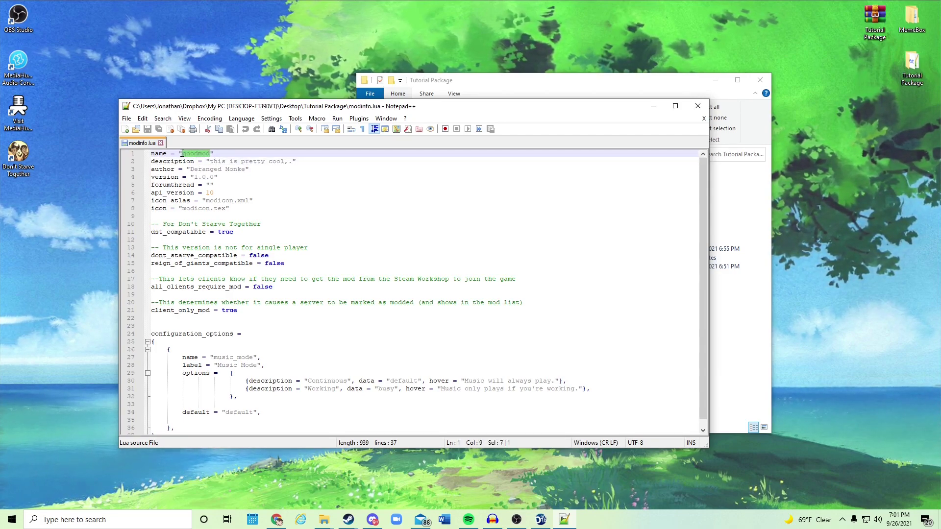
type("tutorial")
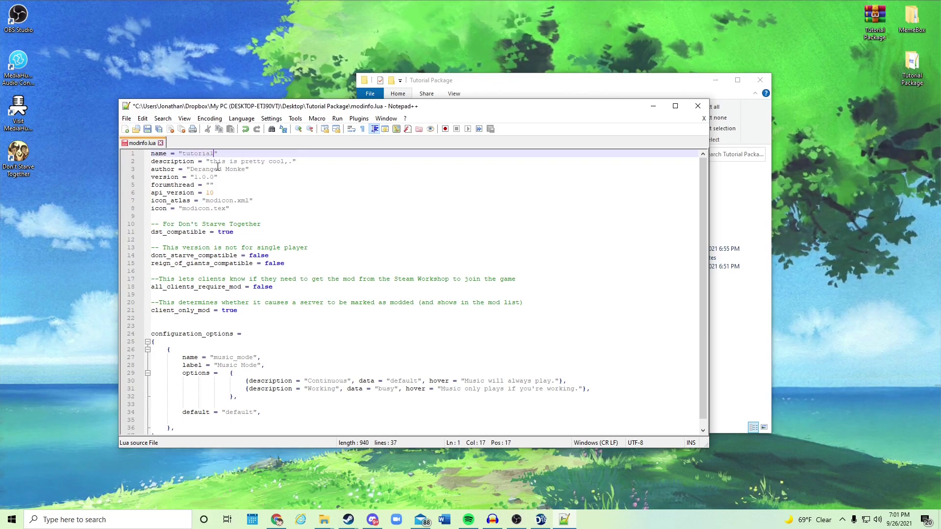
left_click(245, 165)
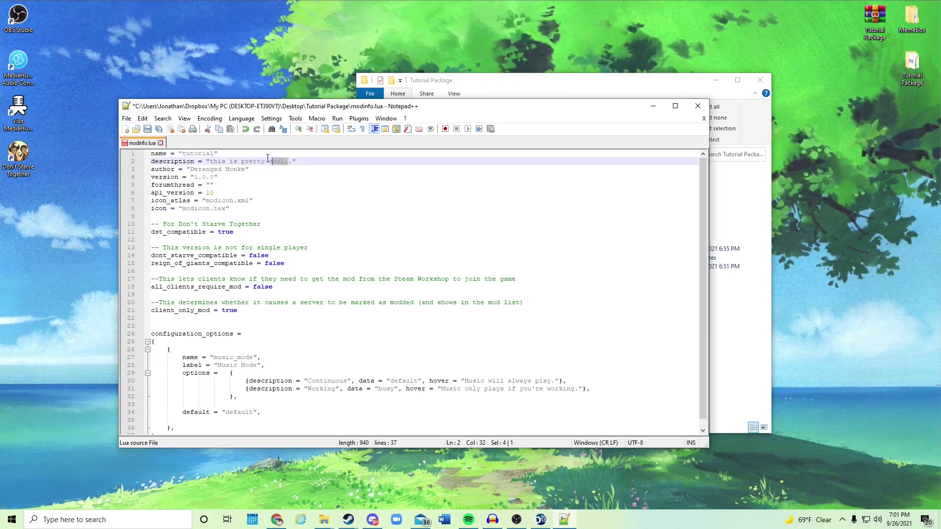
left_click_drag(271, 158, 215, 163)
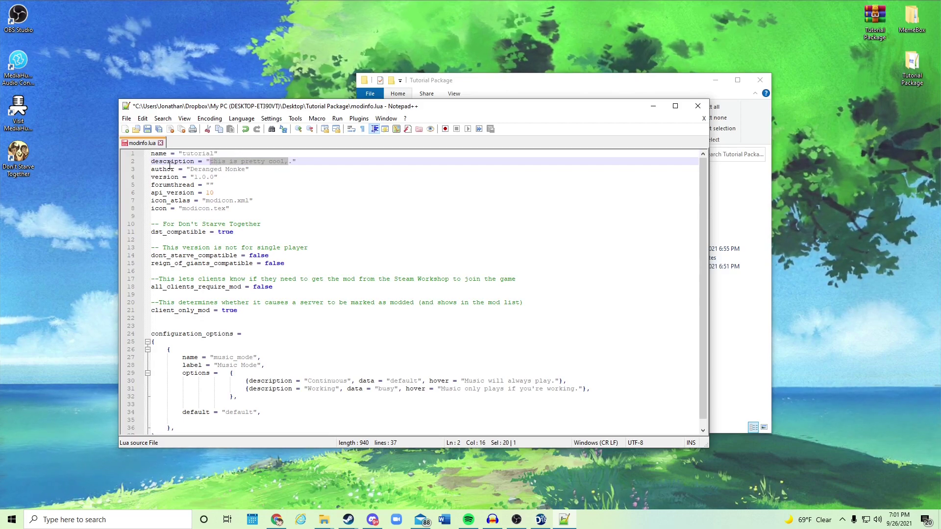
type("pret")
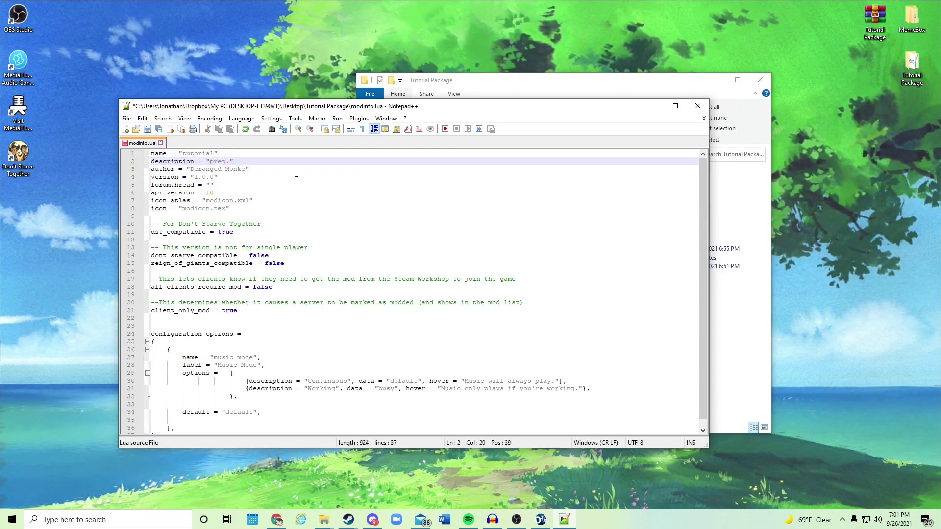
type("ty good mod. You shou")
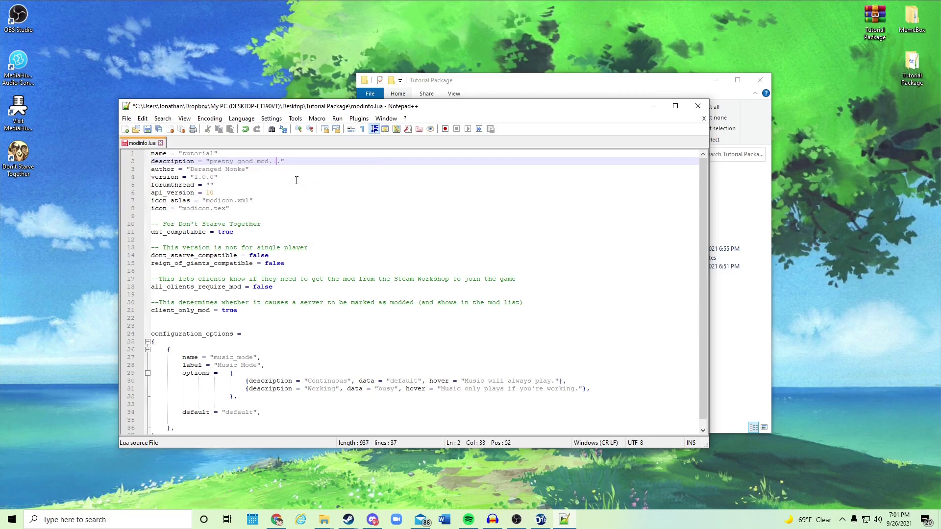
type("ld try it.")
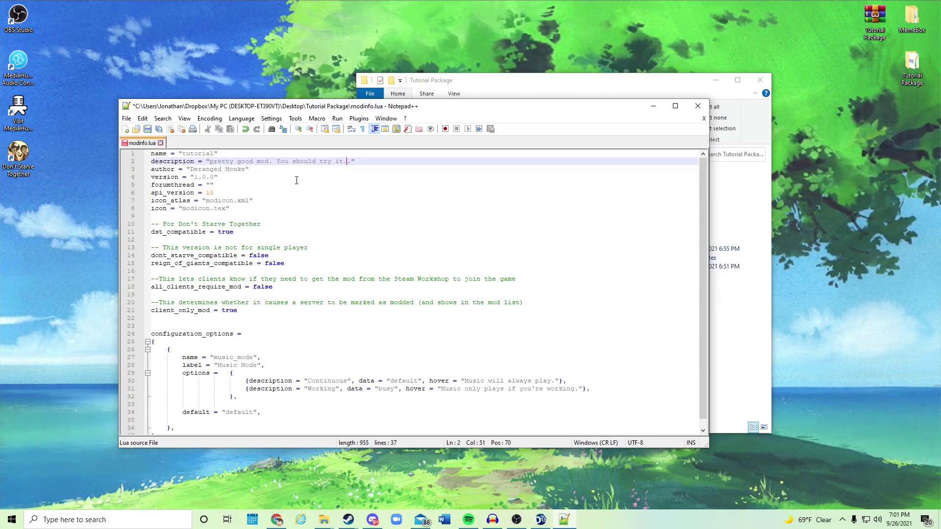
Review the author, version, api_version and icon atlas lines of modinfo.lua.
left_click(356, 172)
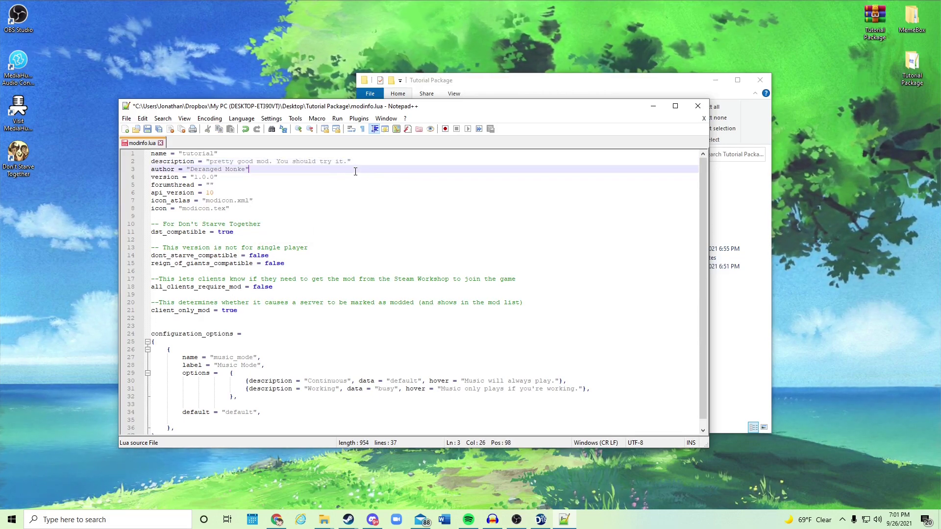
left_click_drag(346, 162, 194, 170)
left_click(282, 177)
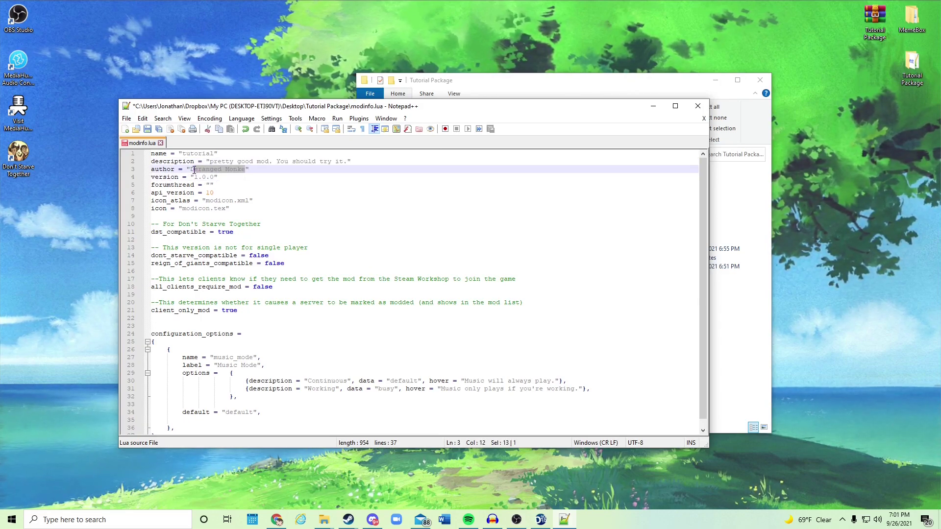
left_click(220, 180)
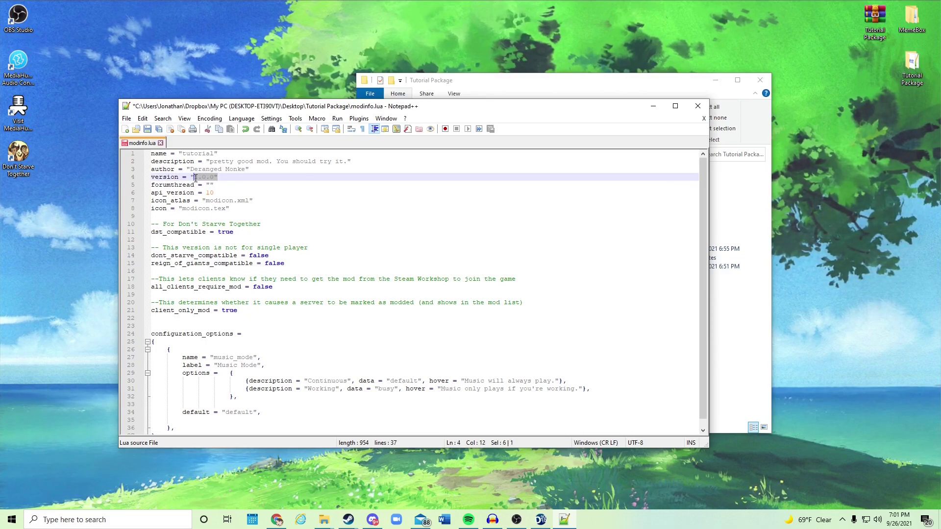
left_click(201, 178)
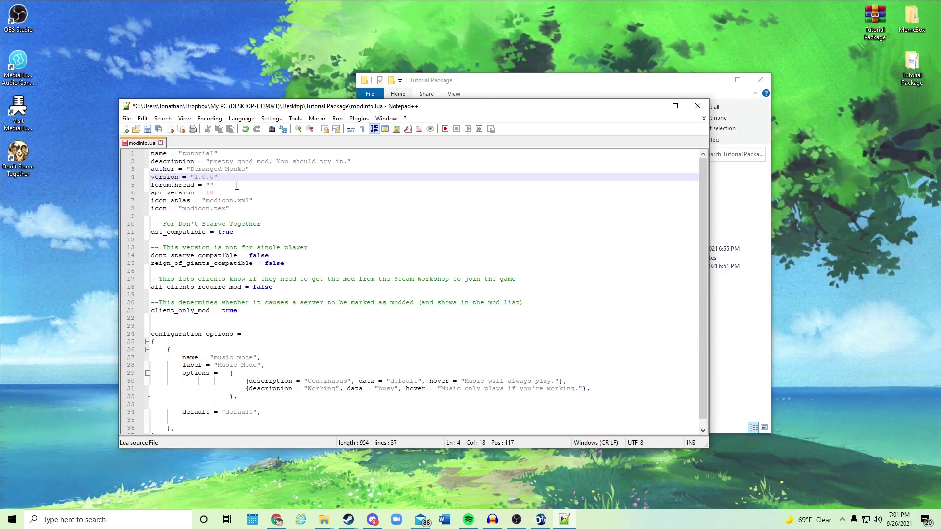
left_click(215, 194)
left_click(235, 202)
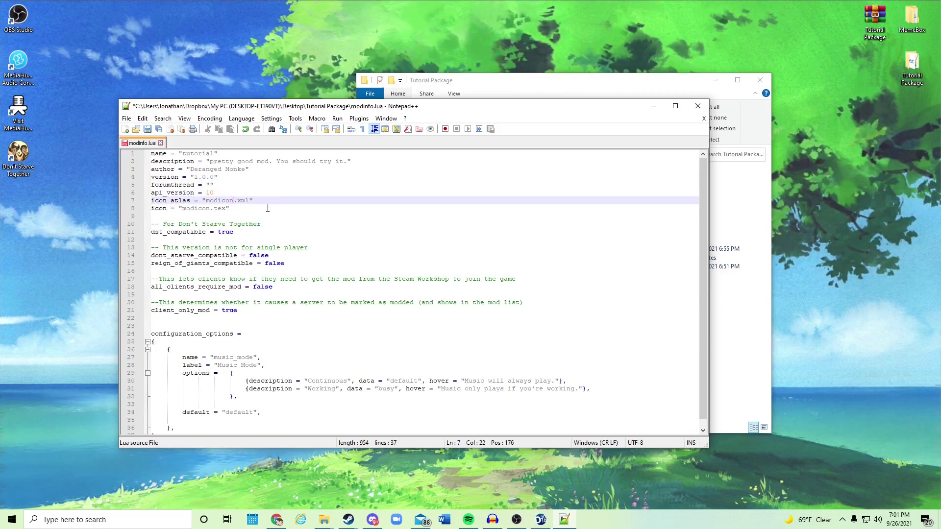
scroll(243, 213, "down", 1)
scroll(324, 243, "up", 1)
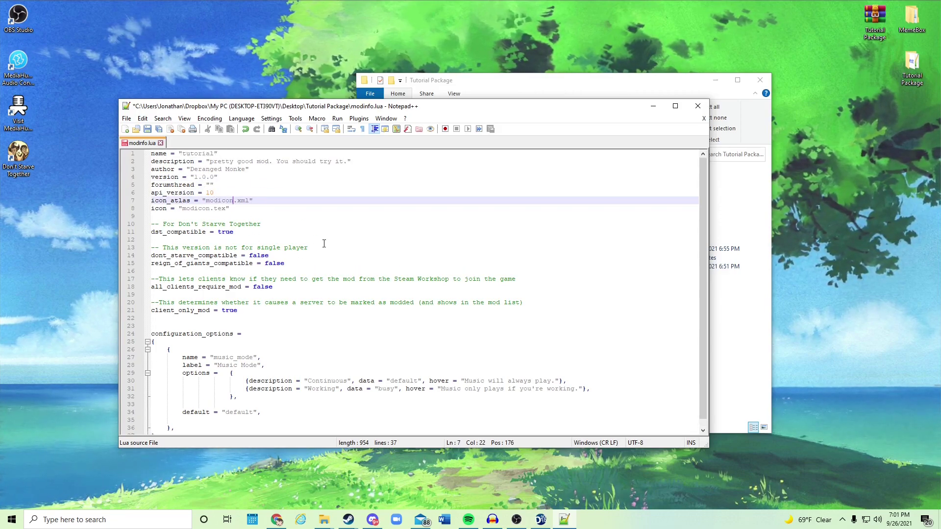
left_click(325, 215)
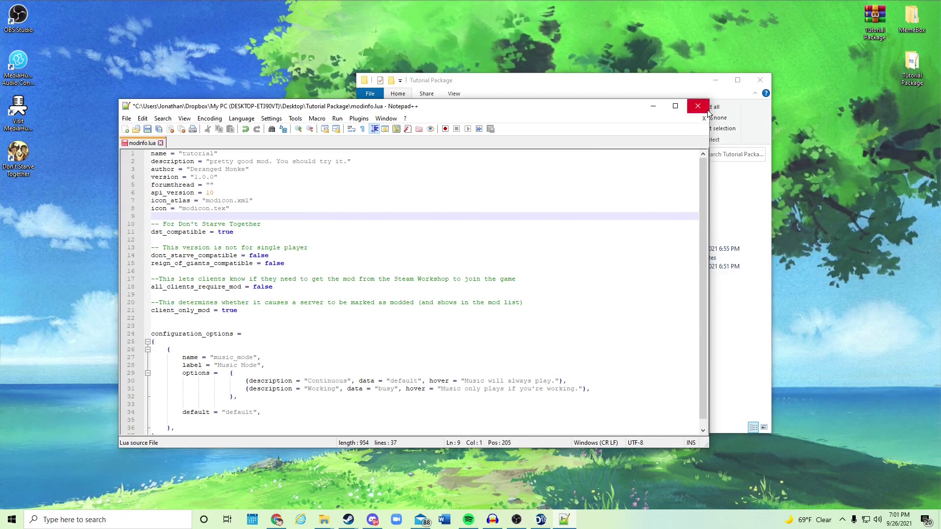
Save and close modinfo.lua, then open modmain.lua from the Tutorial Package folder.
left_click(148, 130)
left_click(698, 106)
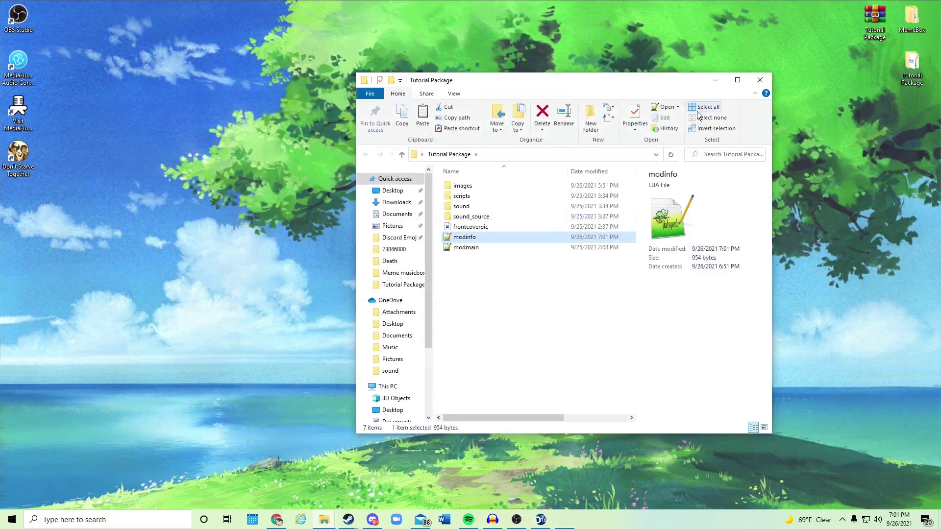
left_click(486, 259)
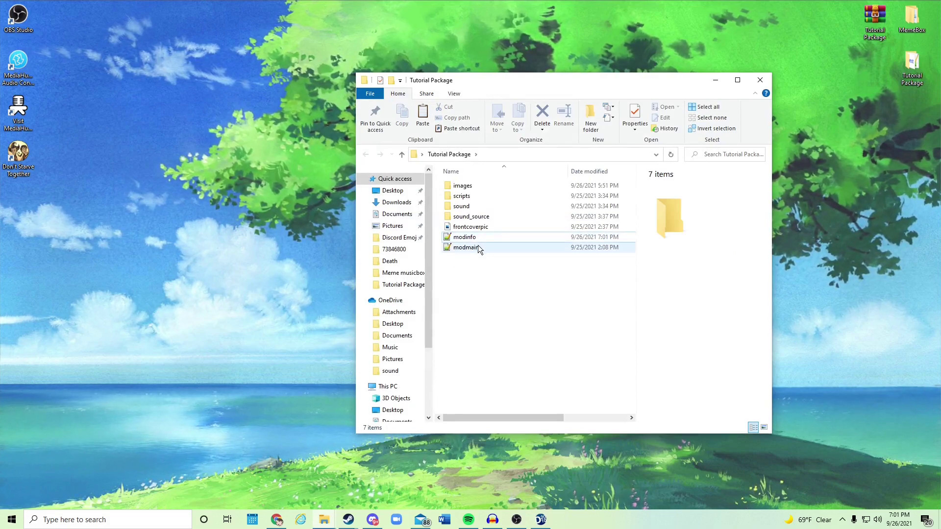
left_click(478, 246)
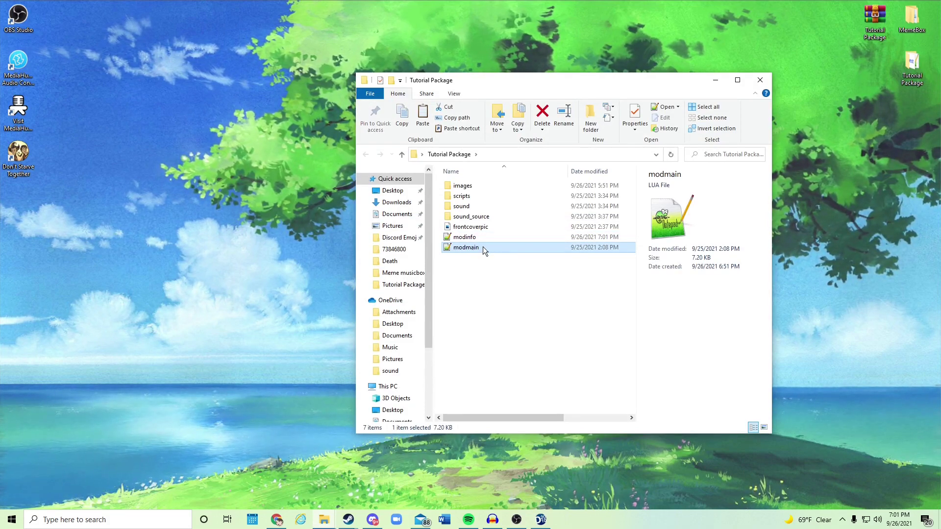
double_click(486, 248)
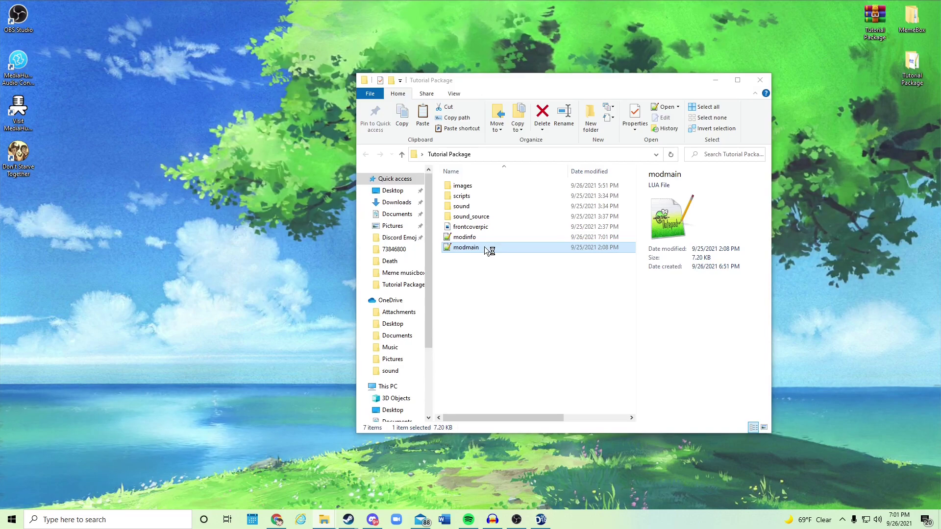
left_click_drag(436, 110, 450, 90)
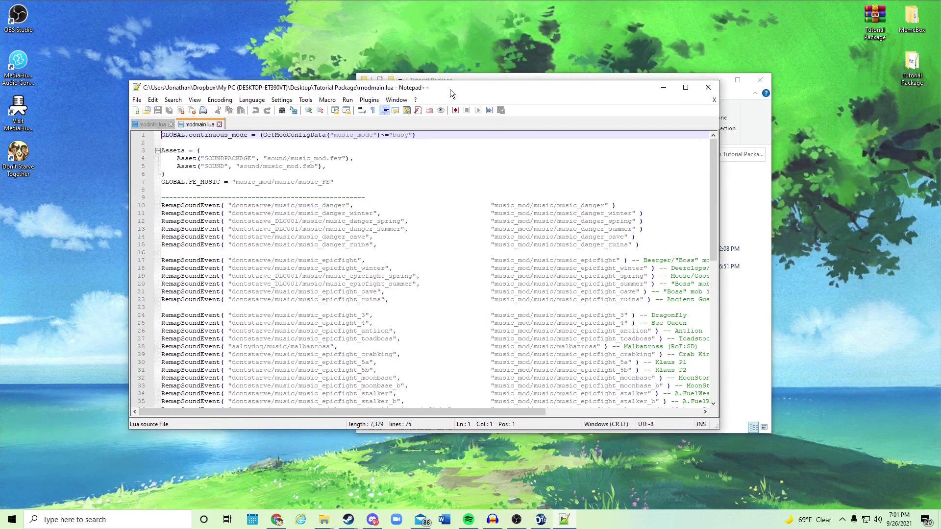
Widen the editor and append 'Autumn fighting music' to the music_danger line 10.
left_click_drag(720, 173, 925, 165)
left_click_drag(777, 92, 723, 59)
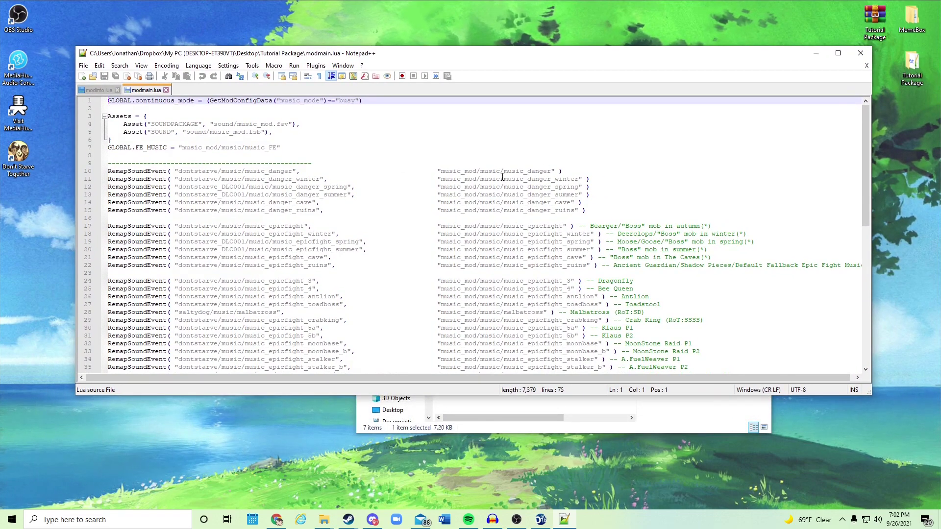
left_click(286, 179)
left_click(292, 171)
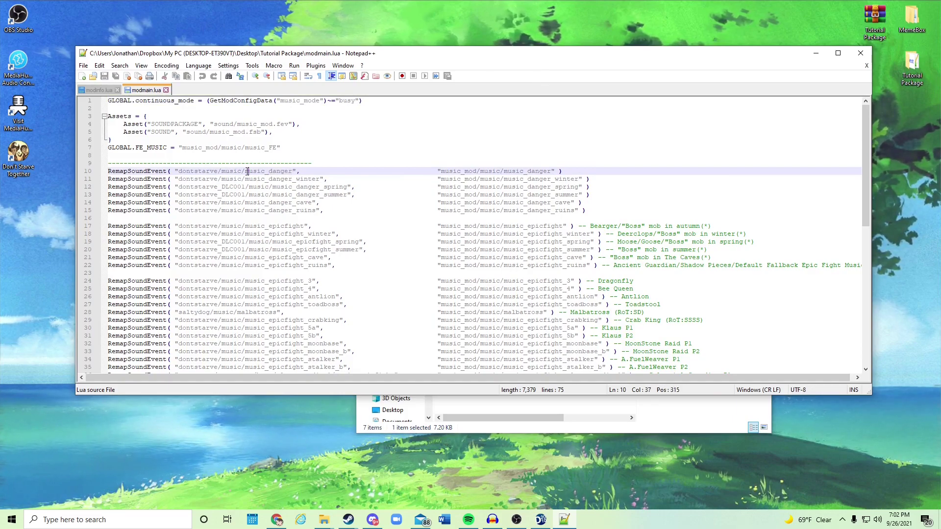
left_click_drag(246, 172, 292, 170)
left_click(586, 171)
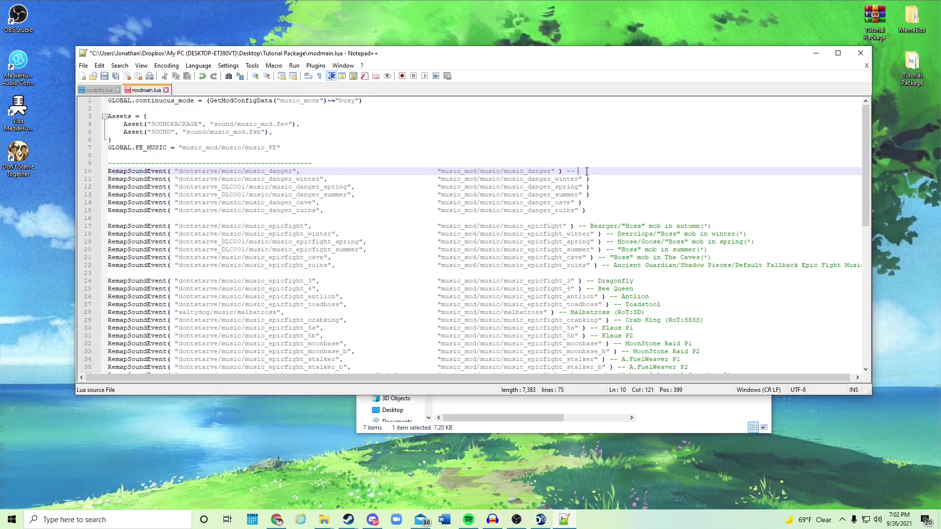
type("A")
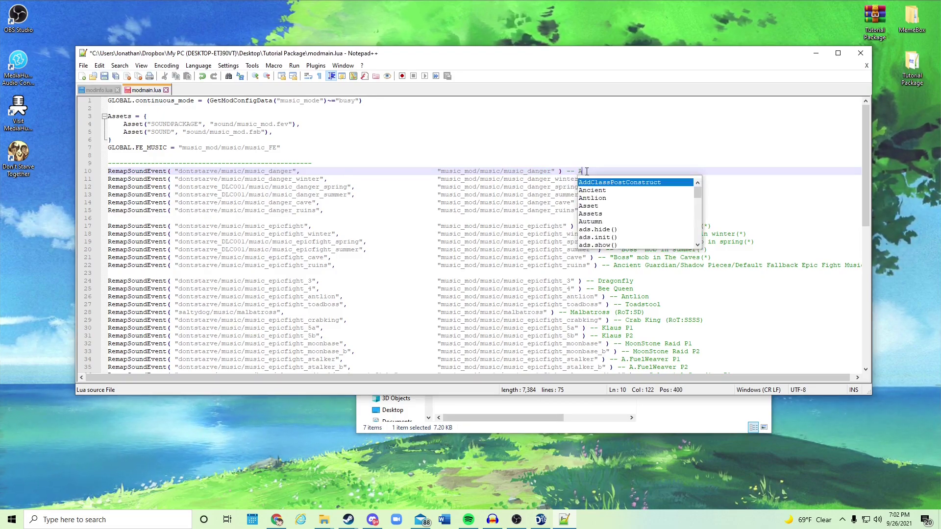
type("utumn fighting music")
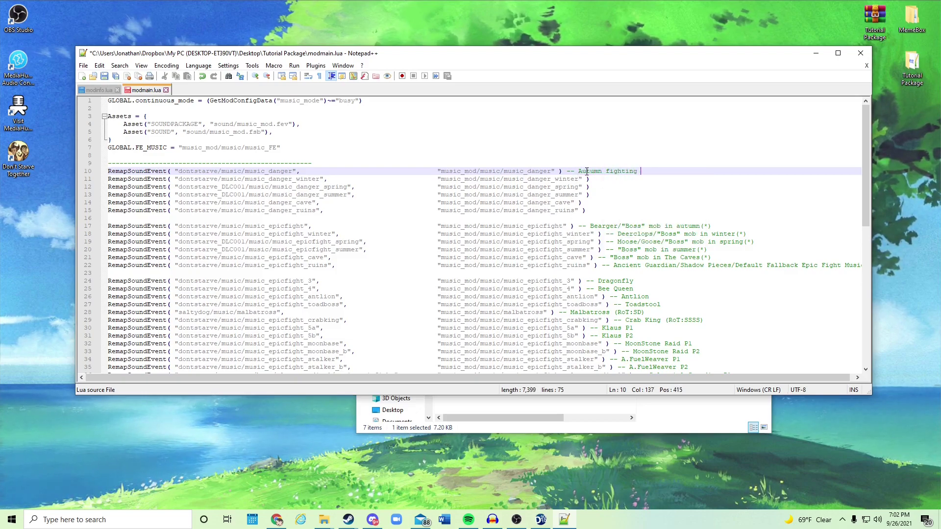
Add the comment '-- Winter fighting' to the end of line 11.
left_click(607, 182)
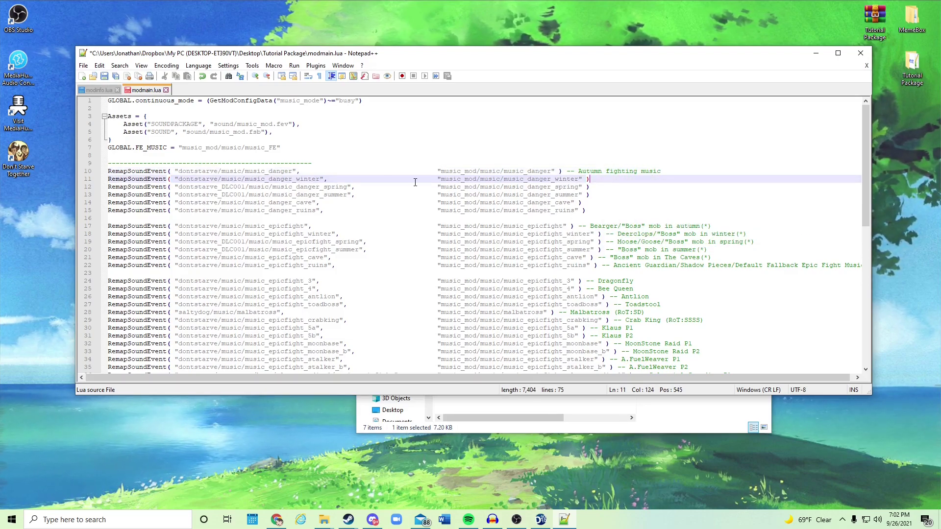
left_click_drag(300, 170, 247, 170)
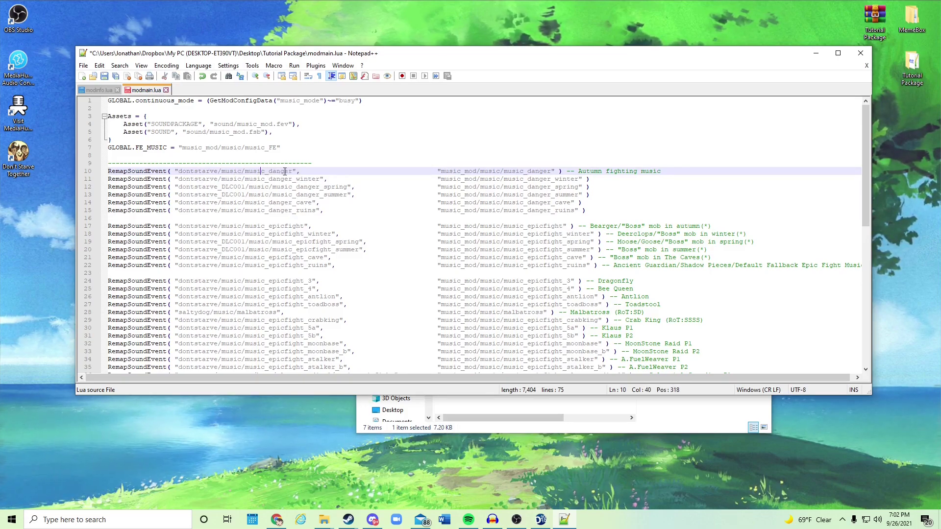
left_click_drag(293, 171, 247, 170)
left_click(559, 173)
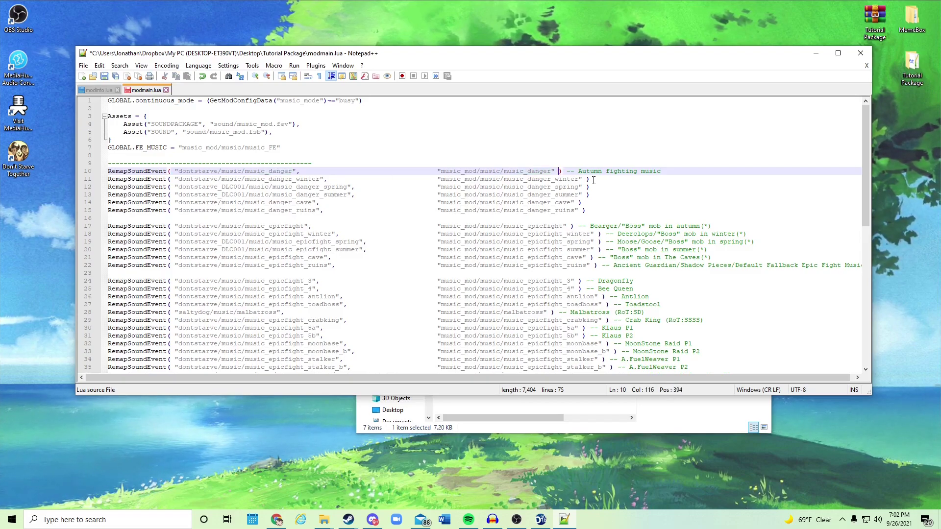
left_click(597, 180)
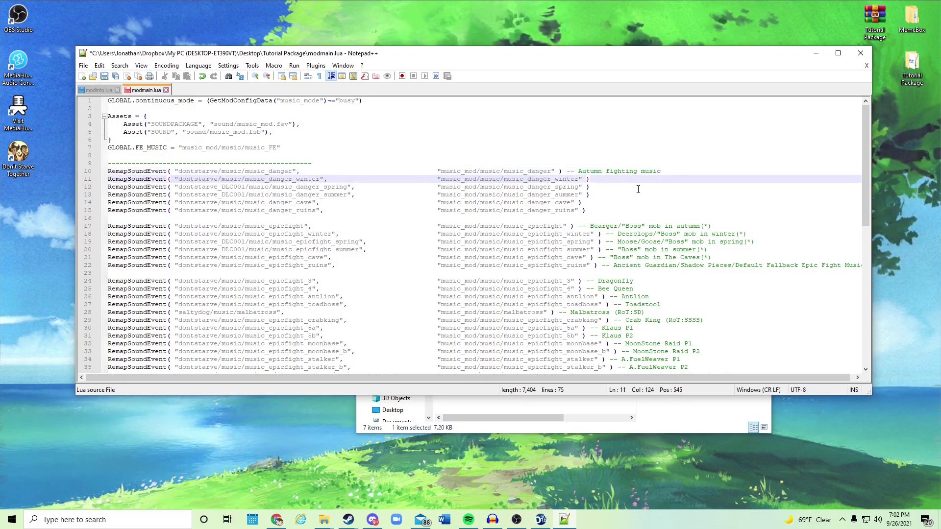
type("--")
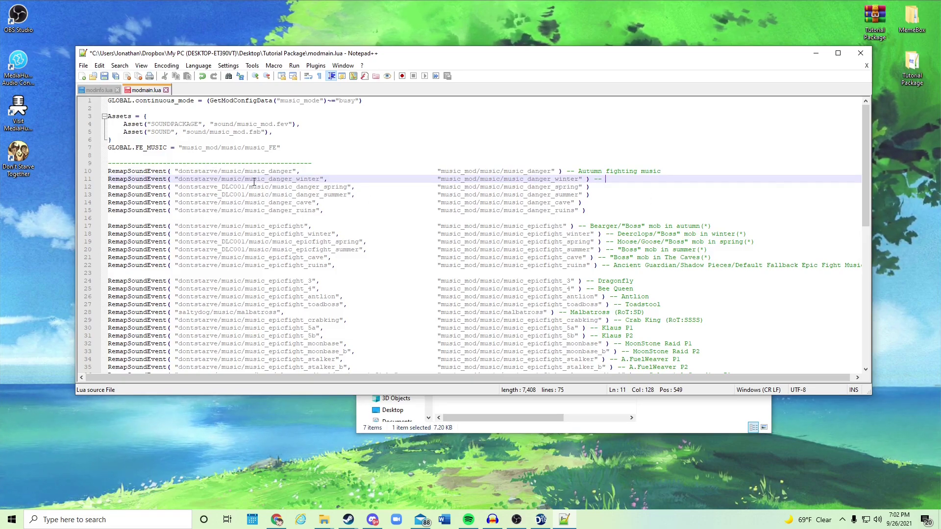
left_click_drag(268, 179, 296, 180)
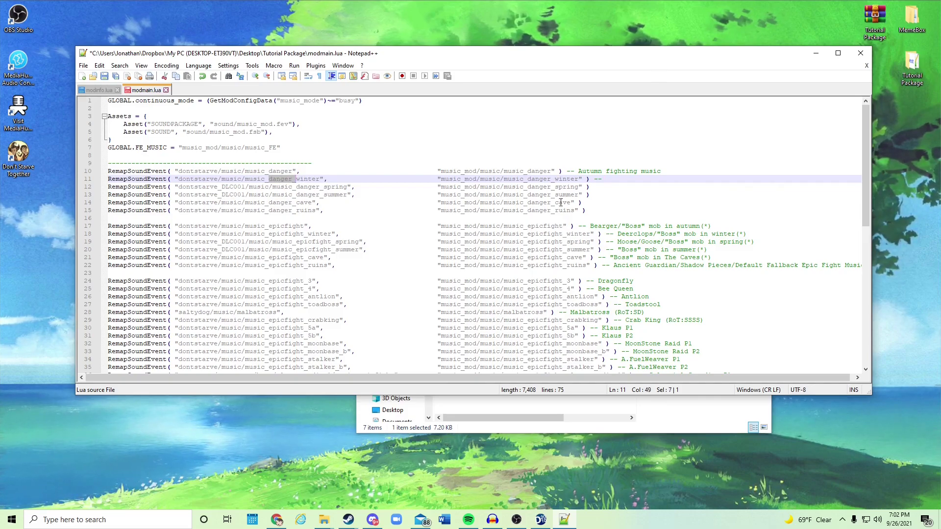
left_click(610, 179)
type("Winter fighting")
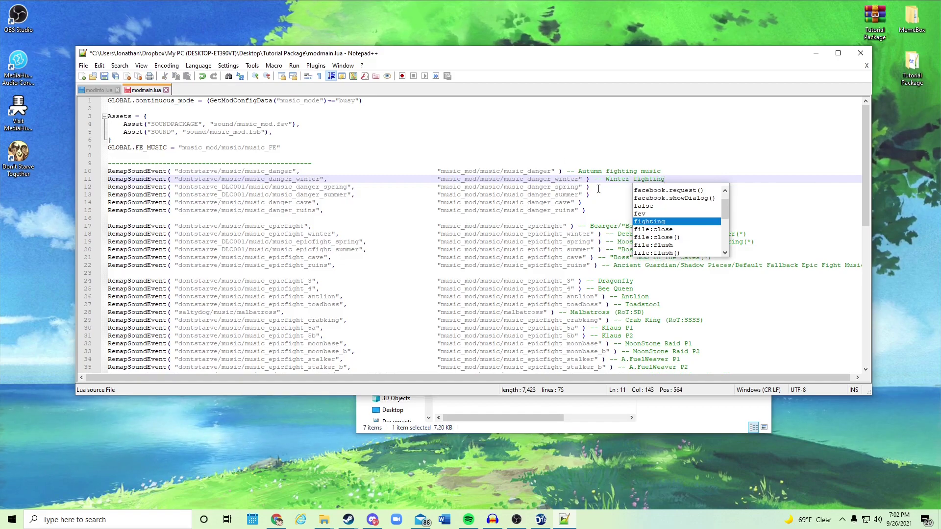
Add comments '-- Spring fighting', '-- Summer fighting', '-- Cave fighting', '-- Ruins fighting' to lines 12–15.
left_click(597, 188)
type("-- Spring fighting")
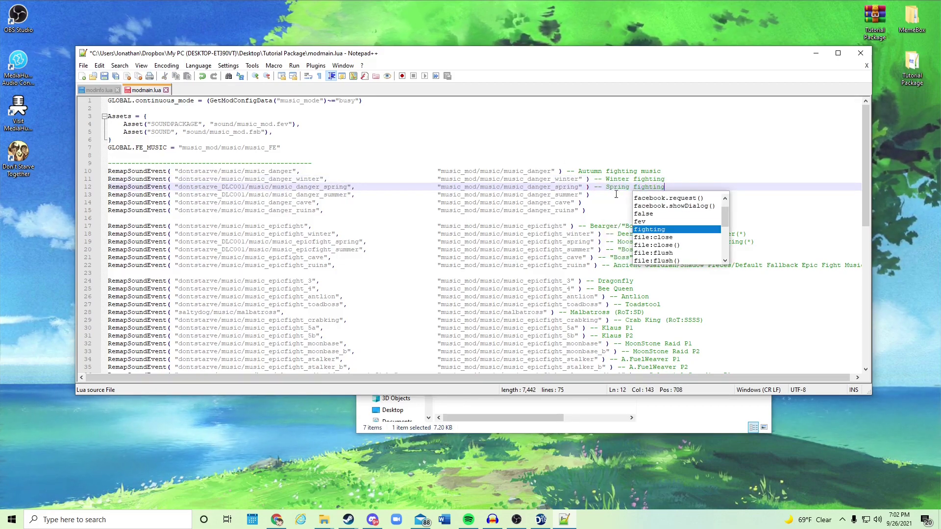
left_click(619, 194)
type("-- Summer fighting")
key("Escape")
left_click(618, 203)
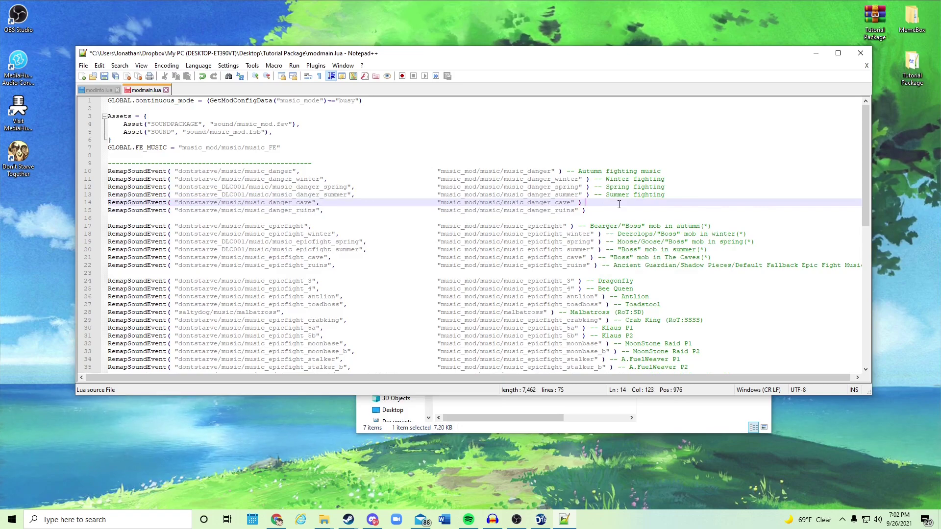
type("-- Cave")
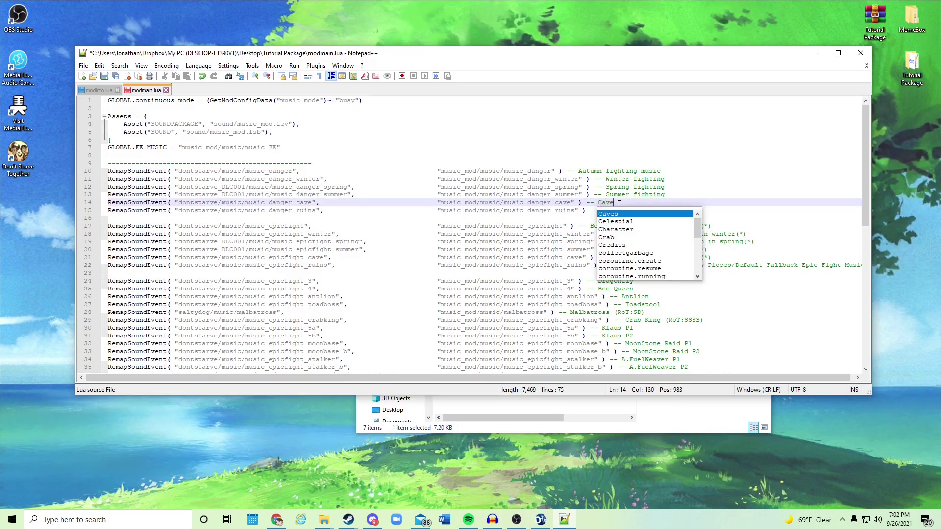
type(" fighting")
left_click(601, 209)
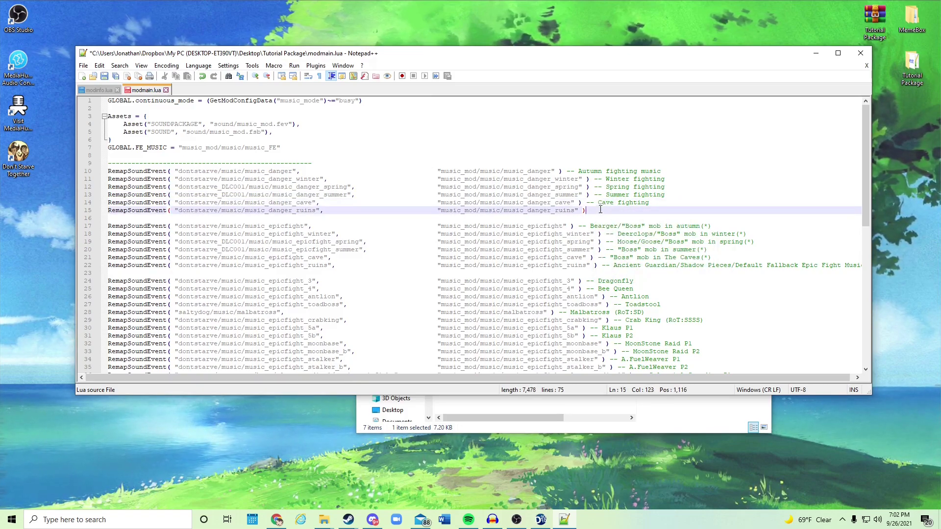
type("-- Ruins fighting")
key("Up")
key("Up")
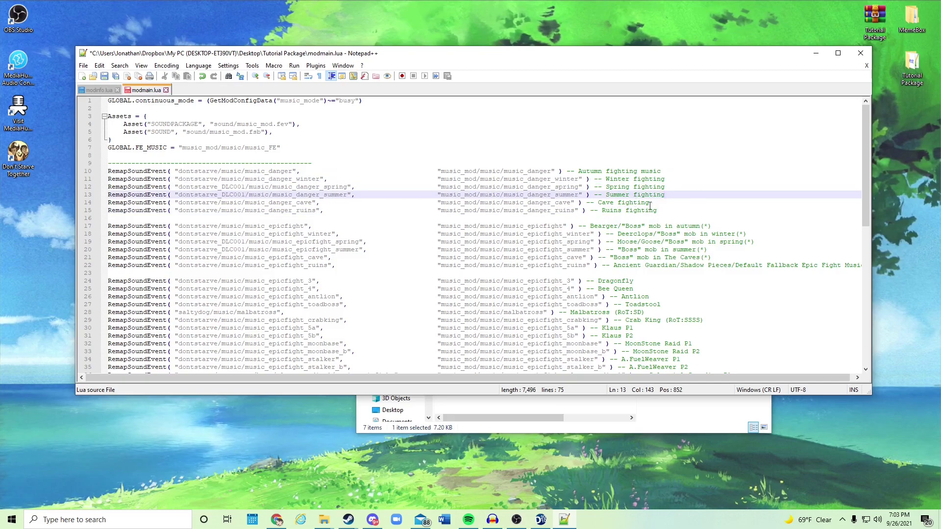
key("Down")
key("Down")
scroll(677, 220, "down", 8)
scroll(688, 232, "up", 4)
scroll(687, 232, "up", 3)
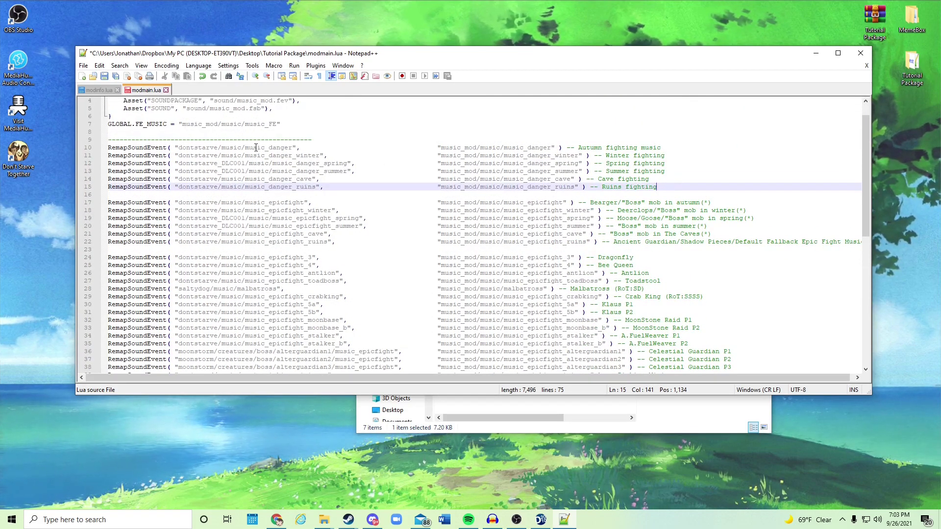
left_click_drag(552, 147, 506, 146)
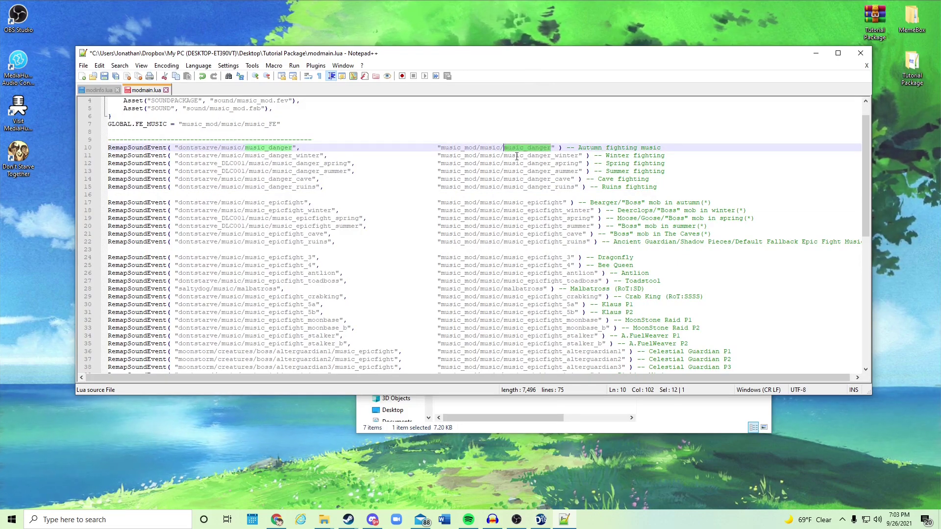
double_click(506, 156)
scroll(500, 245, "down", 1)
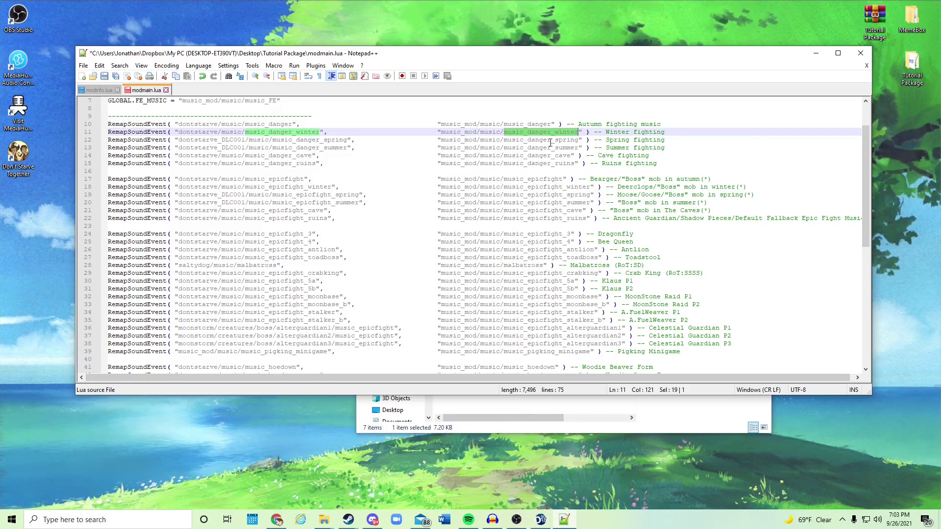
scroll(551, 143, "up", 1)
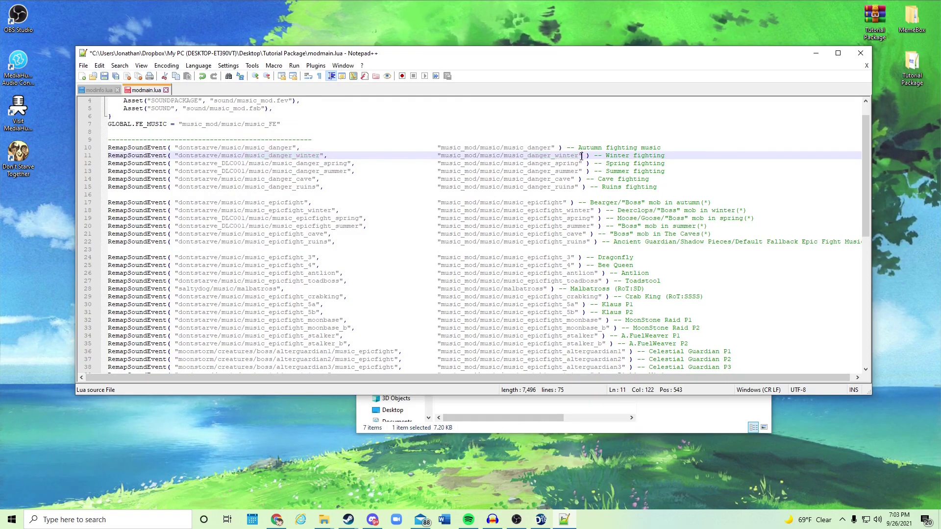
left_click(545, 147)
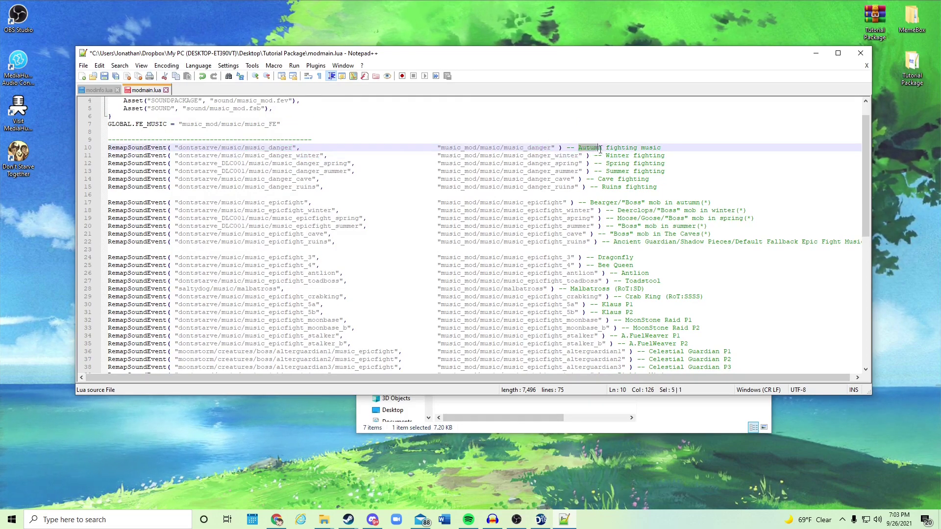
left_click_drag(505, 147, 518, 147)
double_click(520, 147)
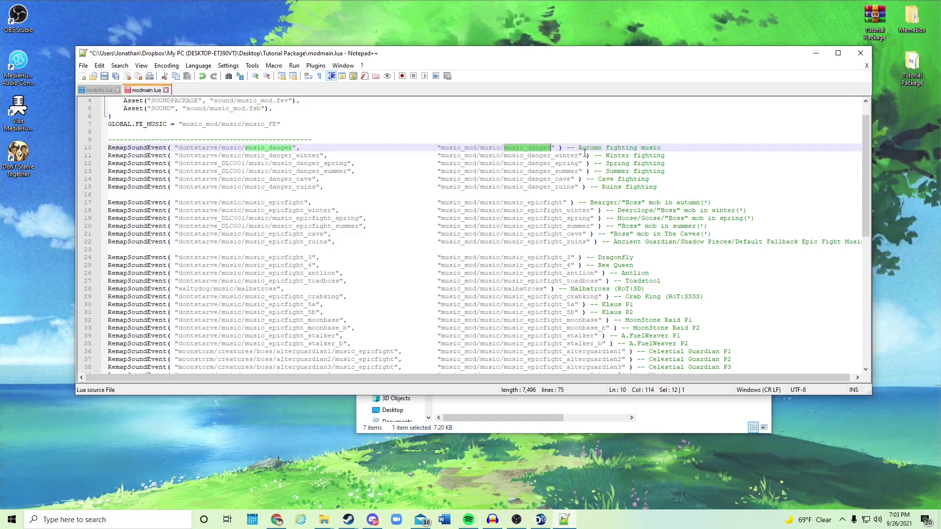
left_click_drag(666, 149, 578, 147)
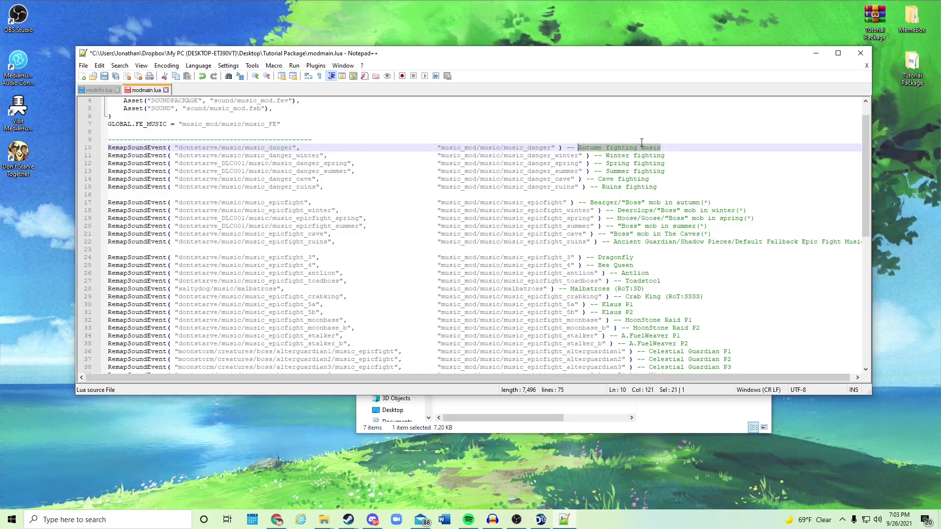
left_click(554, 147)
left_click_drag(554, 147, 507, 148)
left_click(551, 179)
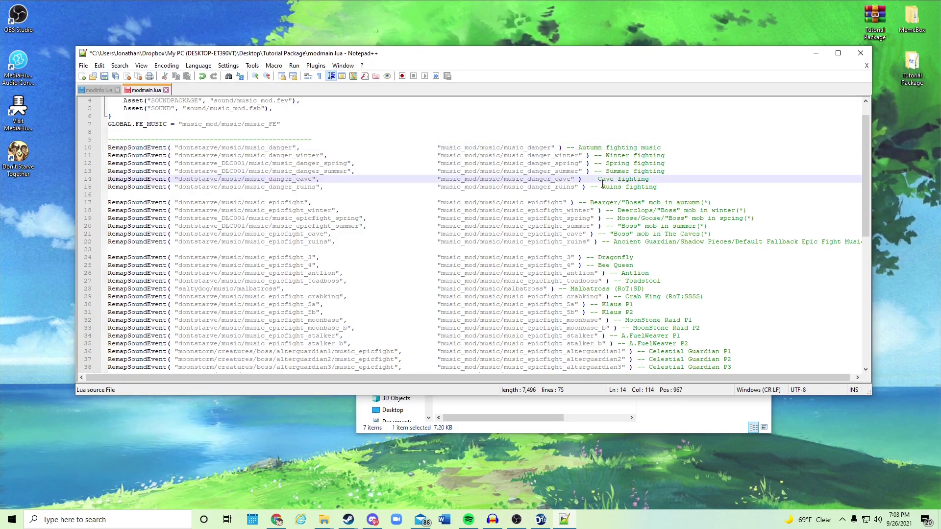
scroll(579, 183, "down", 2)
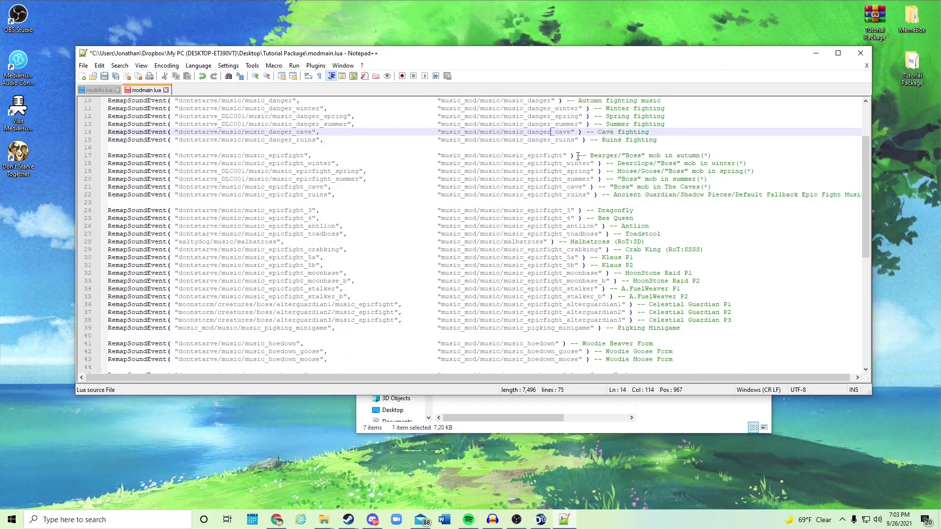
left_click_drag(567, 156, 534, 155)
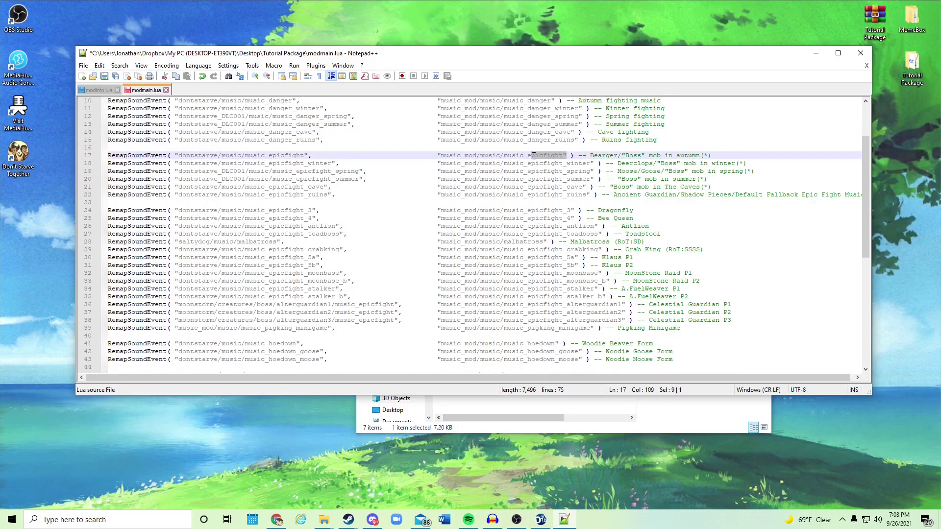
left_click(665, 156)
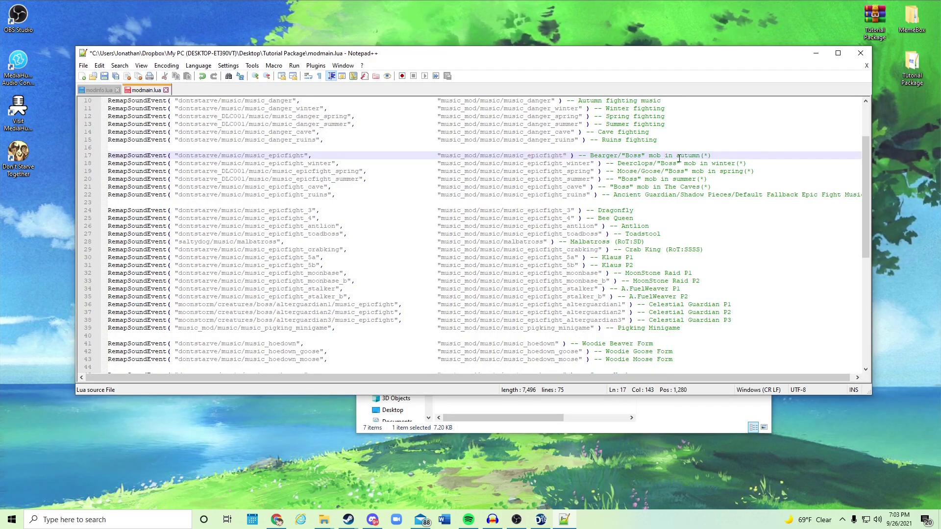
left_click_drag(630, 163, 688, 171)
left_click(583, 164)
left_click(564, 171)
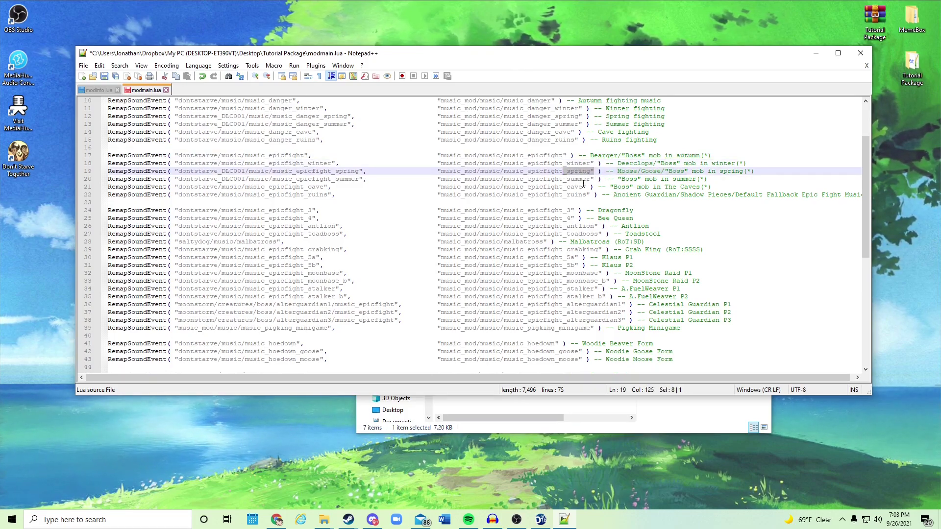
left_click(575, 187)
scroll(618, 191, "down", 1)
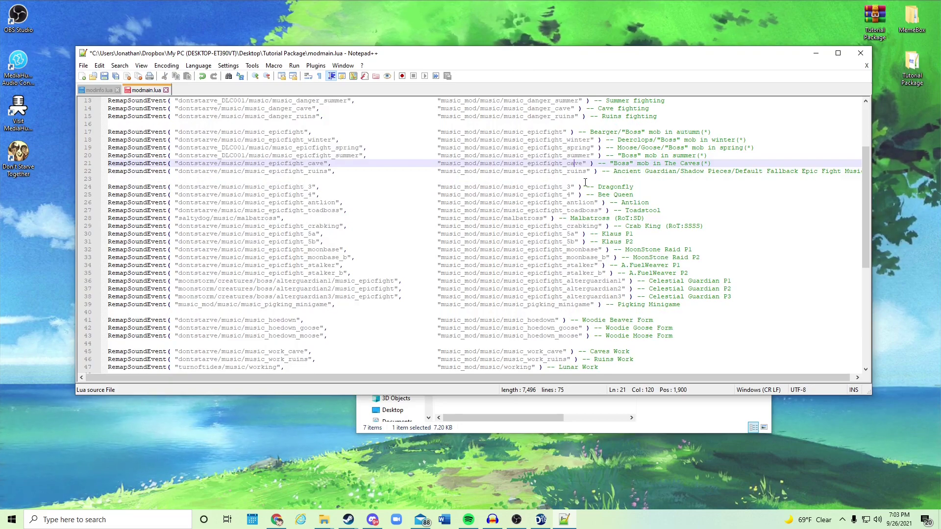
key("Down")
key("Down")
key("Down")
key("Down")
key("Down")
key("Down")
key("Down")
left_click(640, 220)
key("Down")
key("Down")
key("Down")
key("Down")
key("Down")
key("Down")
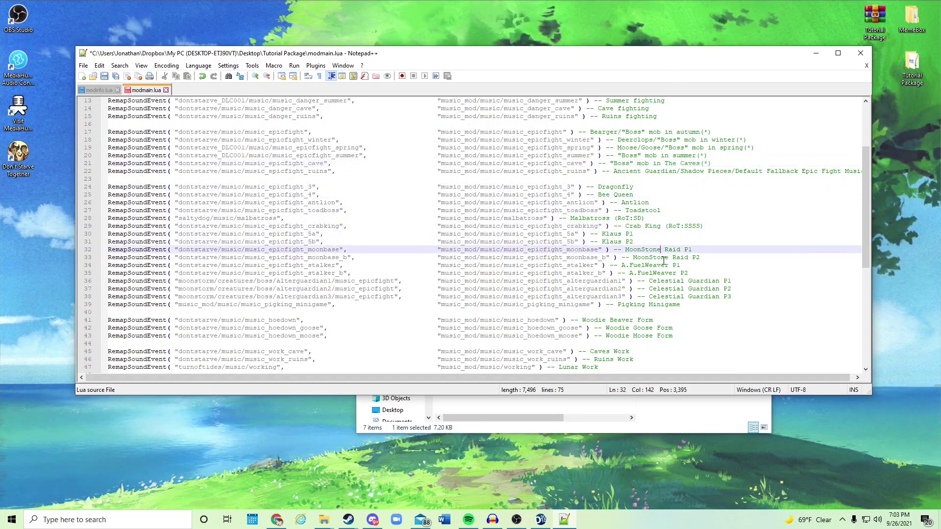
scroll(676, 277, "down", 1)
scroll(676, 277, "down", 3)
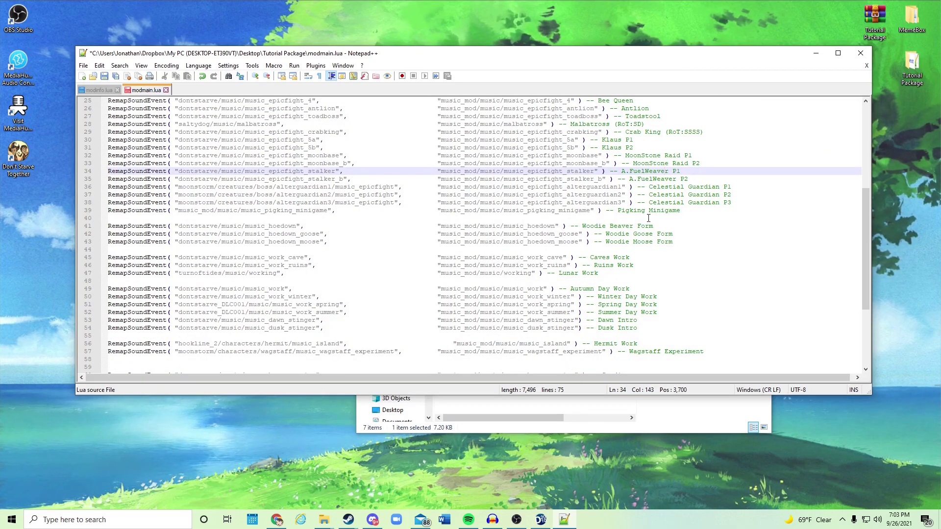
left_click(590, 234)
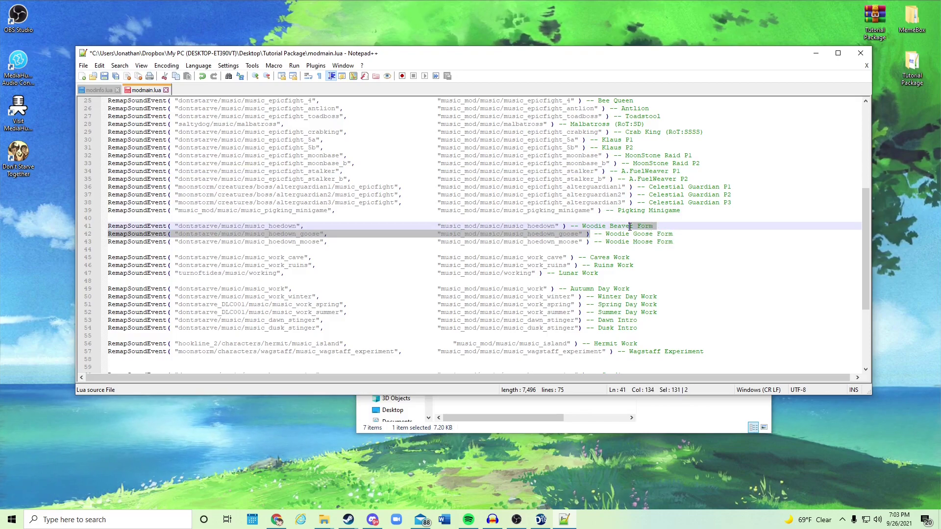
left_click(636, 241)
scroll(636, 242, "down", 5)
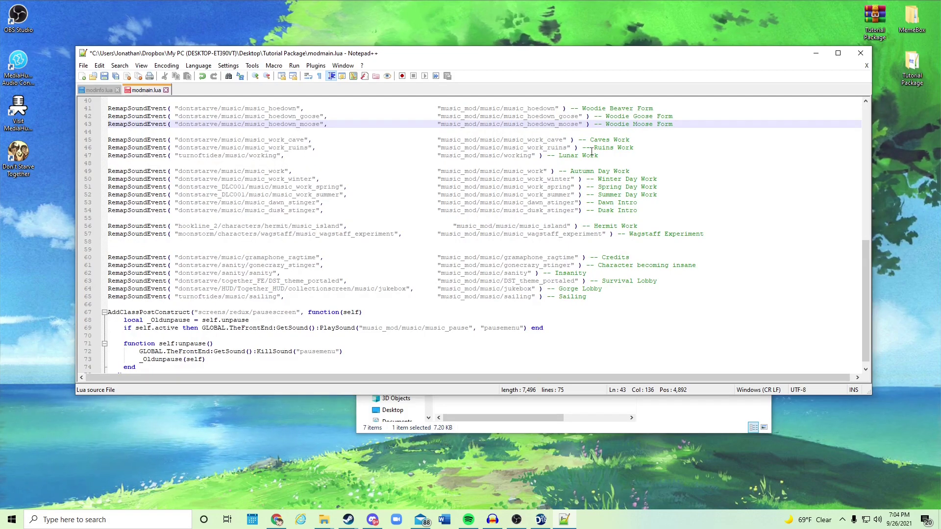
left_click_drag(613, 155, 223, 157)
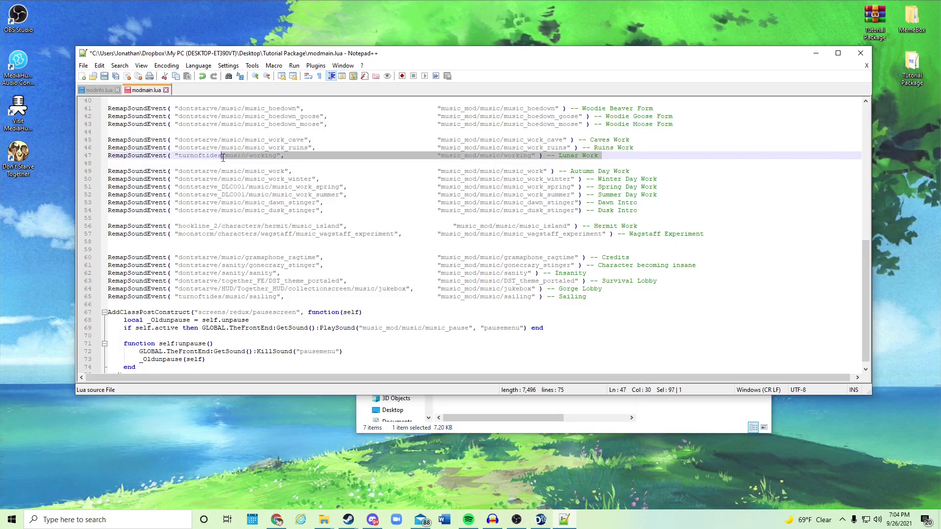
left_click(530, 156)
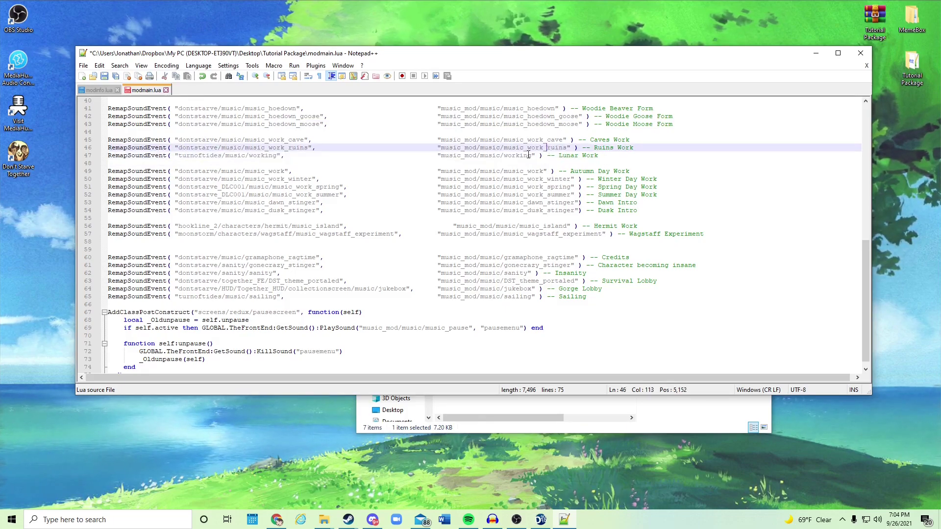
left_click_drag(599, 156, 510, 156)
left_click(608, 156)
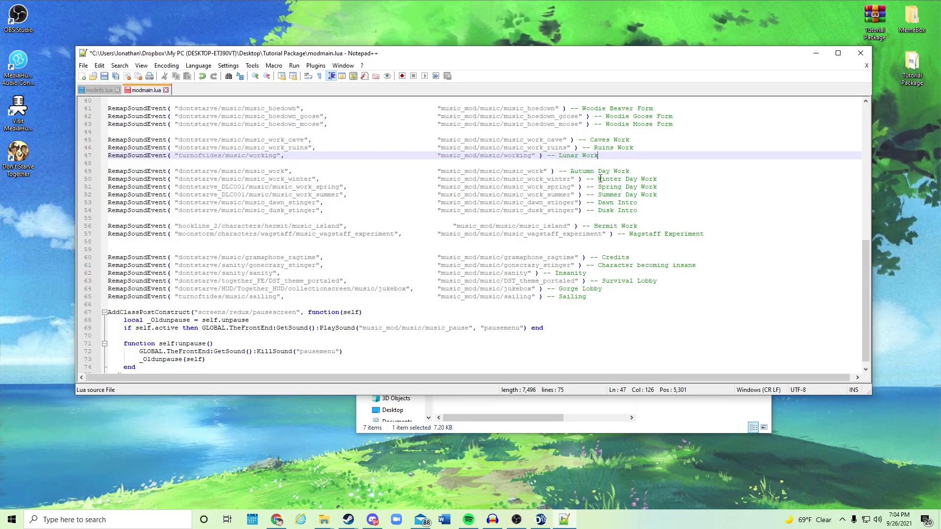
key("Down")
key("Down")
key("Down")
key("Down")
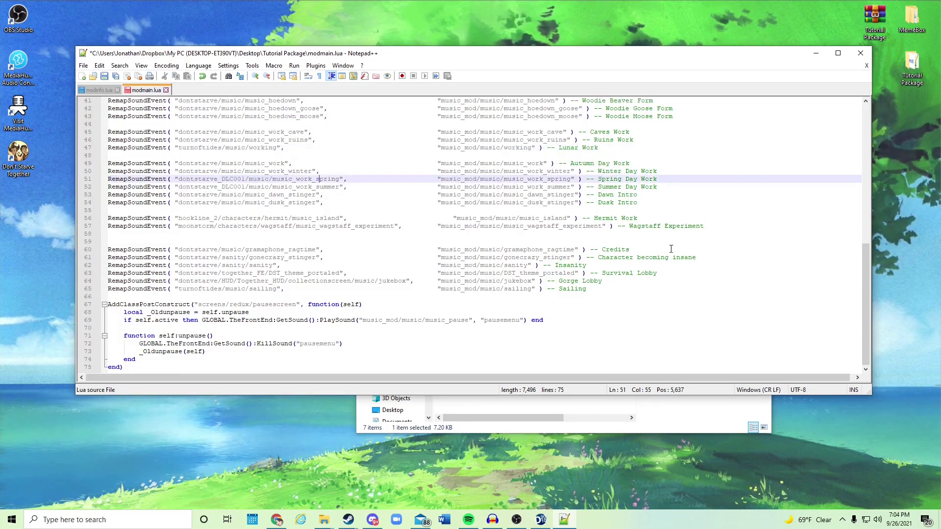
left_click_drag(629, 250, 503, 251)
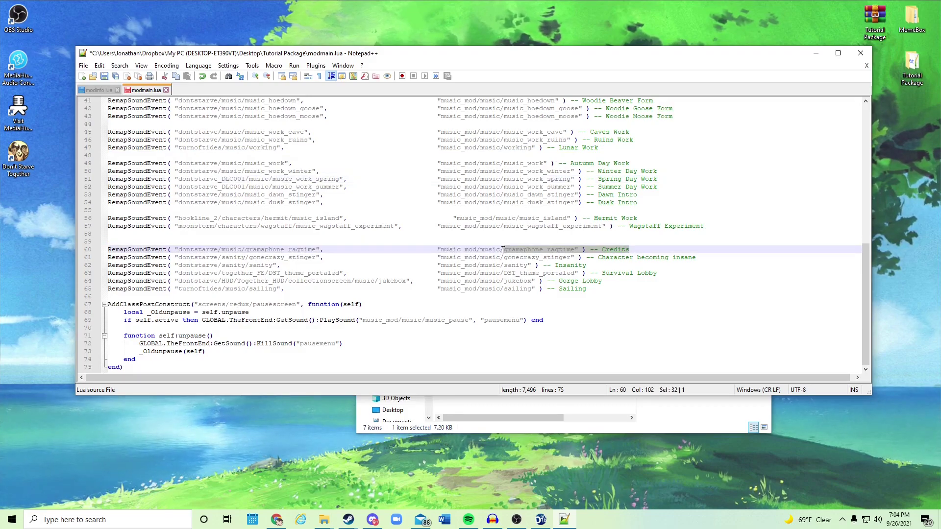
left_click(630, 252)
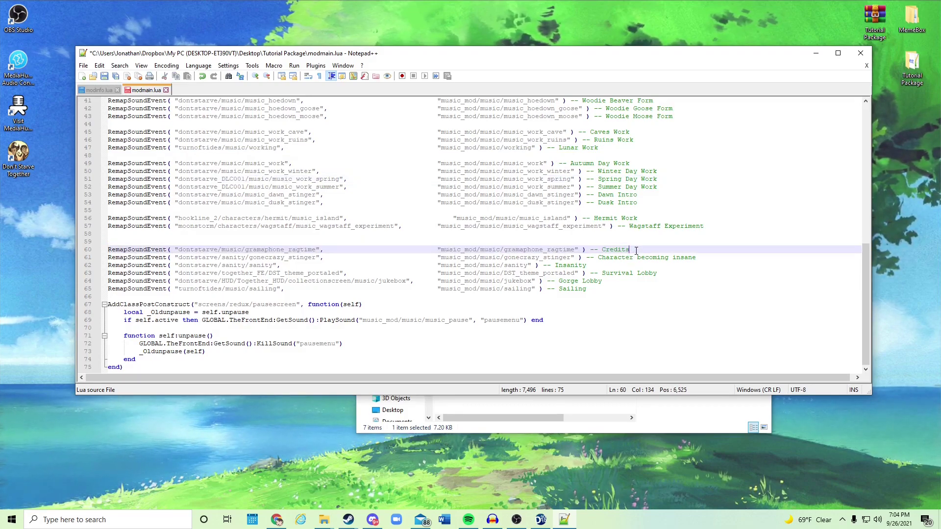
left_click_drag(589, 266, 506, 265)
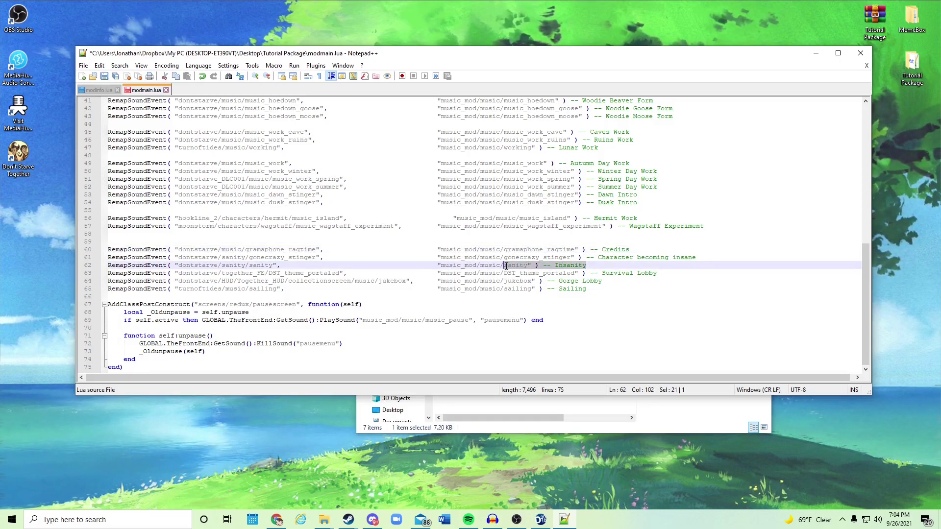
left_click(590, 266)
left_click_drag(589, 265, 558, 265)
left_click(595, 264)
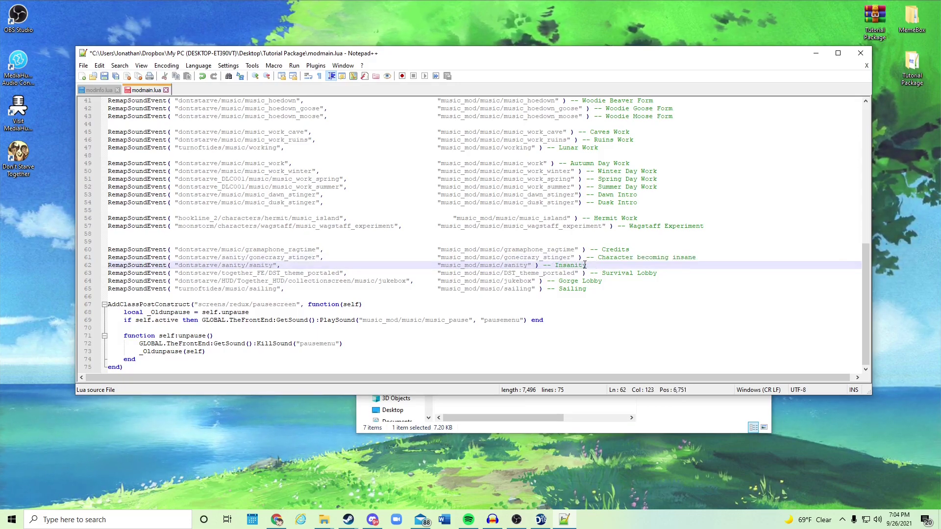
left_click_drag(696, 258, 508, 282)
left_click(649, 259)
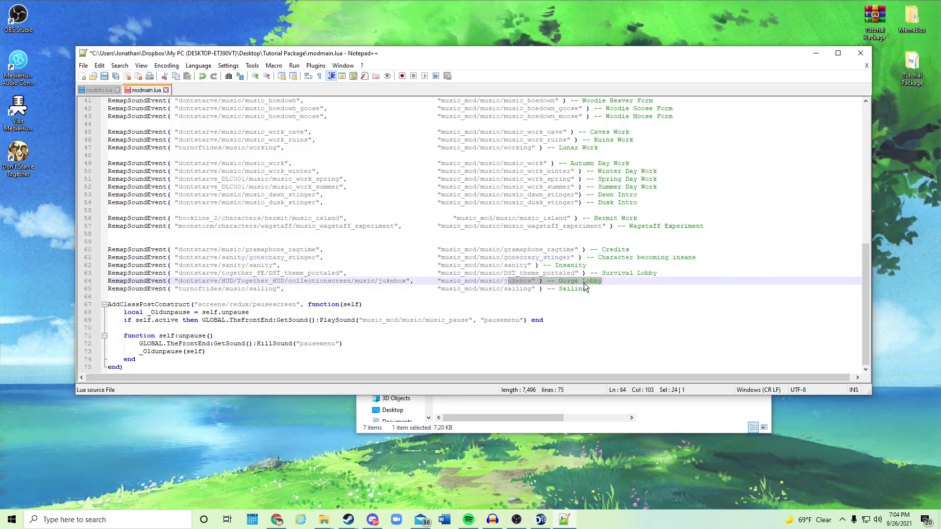
left_click(607, 282)
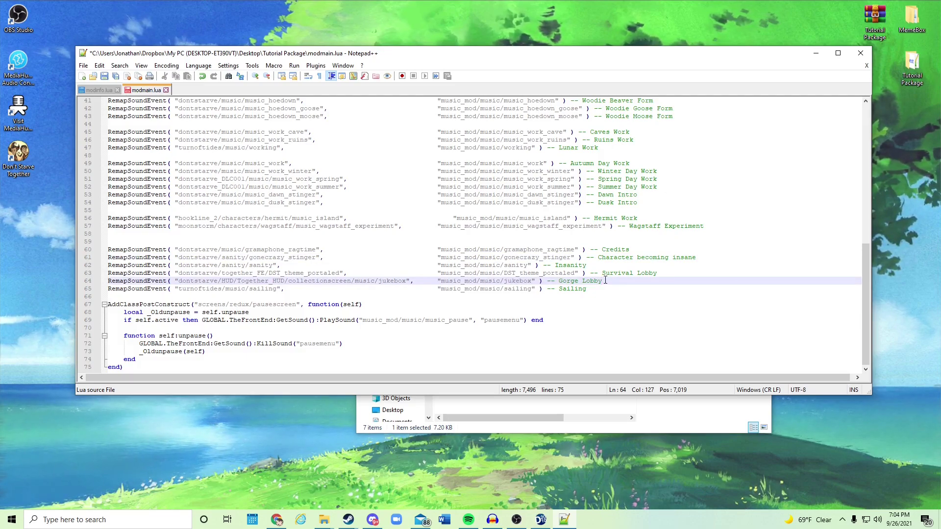
double_click(519, 281)
left_click(529, 282)
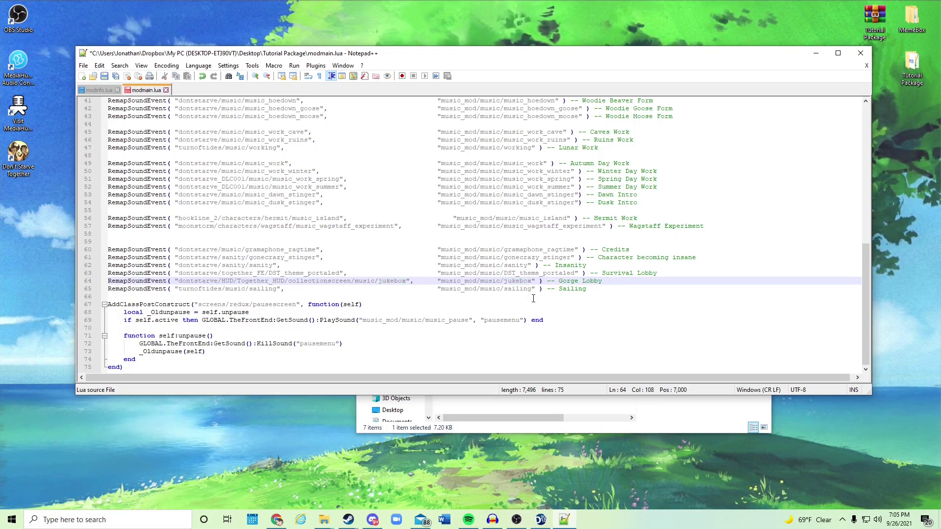
left_click_drag(573, 273, 508, 276)
left_click(587, 274)
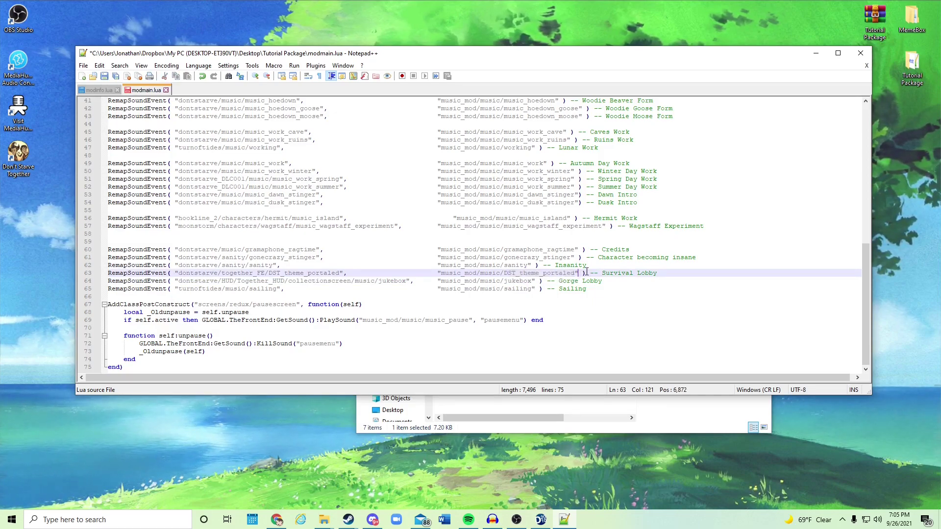
left_click(573, 270)
Replace line 63's Survival Lobby comment with 'Character select'.
left_click_drag(668, 274, 605, 273)
type("harac")
key("BackSpace")
key("BackSpace")
key("BackSpace")
key("BackSpace")
key("BackSpace")
type("haracter")
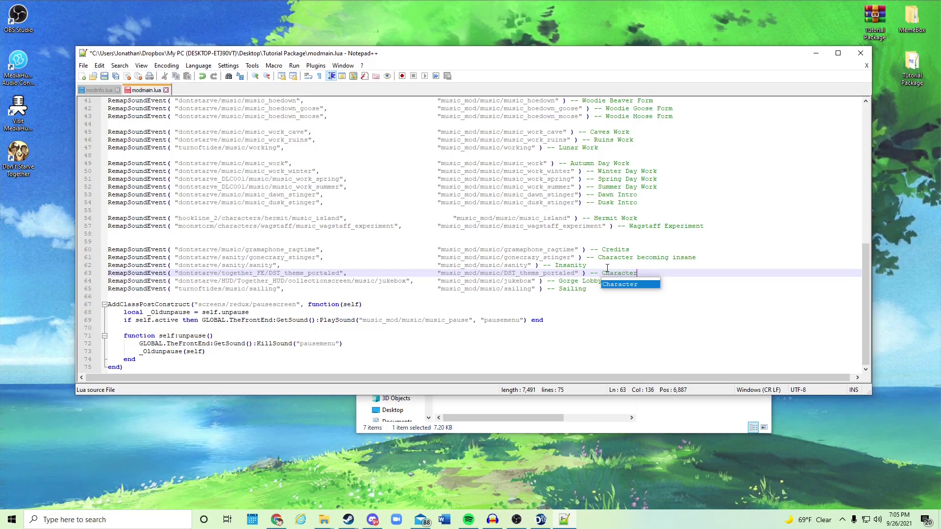
type(" select")
left_click(670, 243)
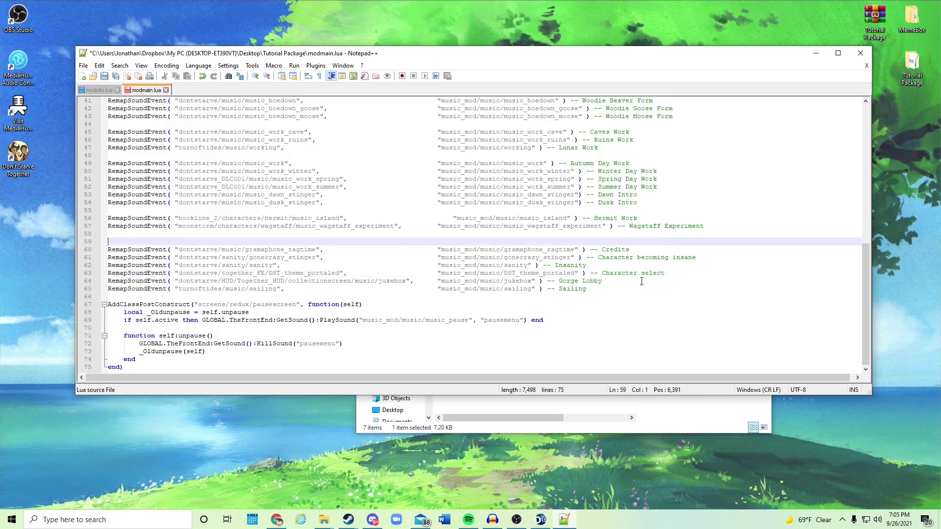
left_click(668, 273)
Replace line 64's Gorge Lobby comment with 'Character customization'.
left_click(588, 289)
left_click_drag(603, 282, 562, 283)
type("Char")
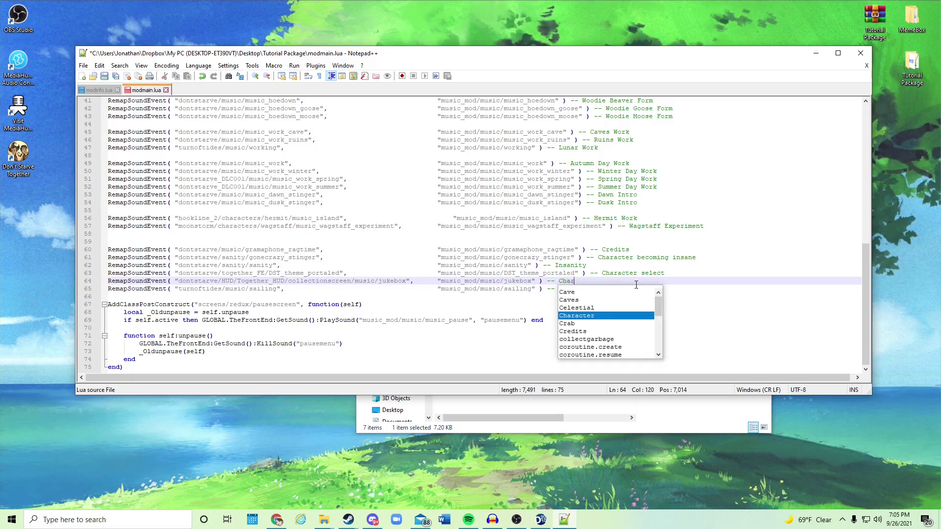
type("acter customization")
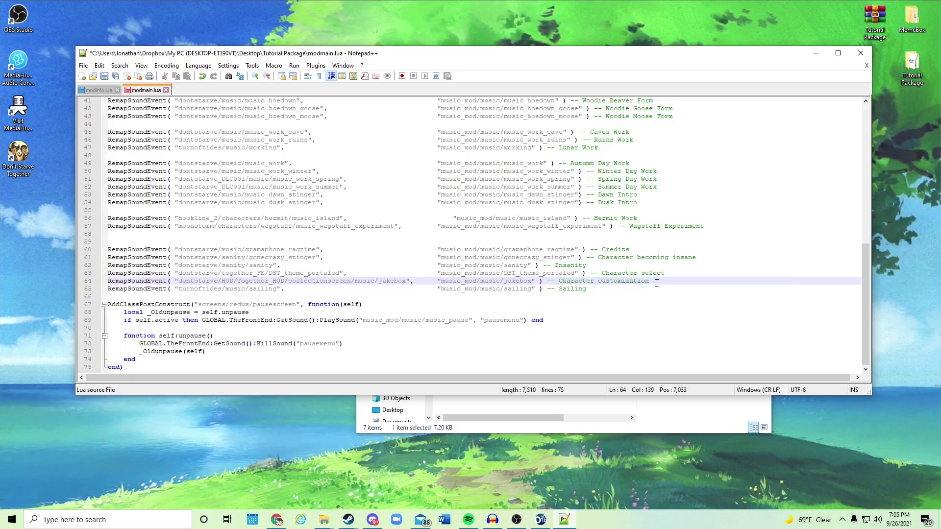
left_click_drag(657, 283, 559, 283)
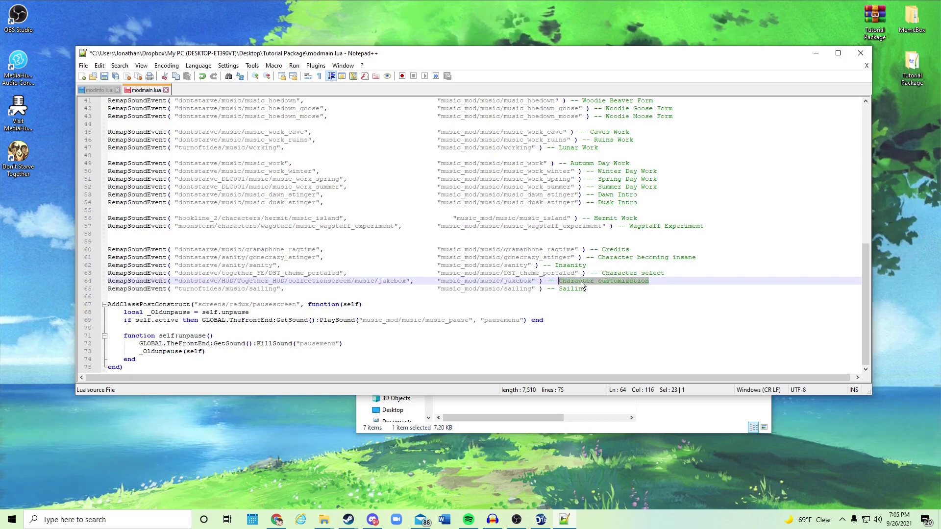
left_click(604, 262)
Review the remap lines up to Lunar Work, then close modmain.lua.
left_click(623, 187)
left_click(637, 171)
left_click(611, 164)
left_click(595, 148)
left_click(635, 274)
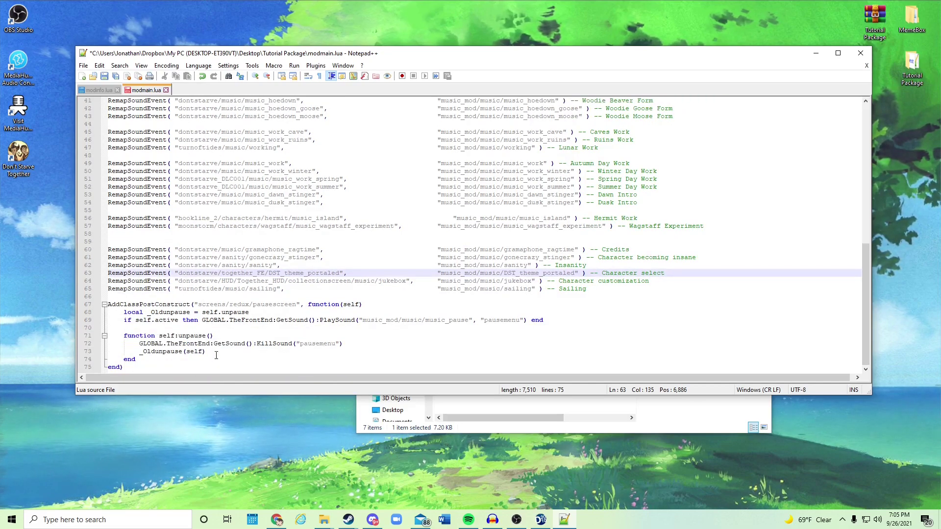
scroll(278, 332, "up", 5)
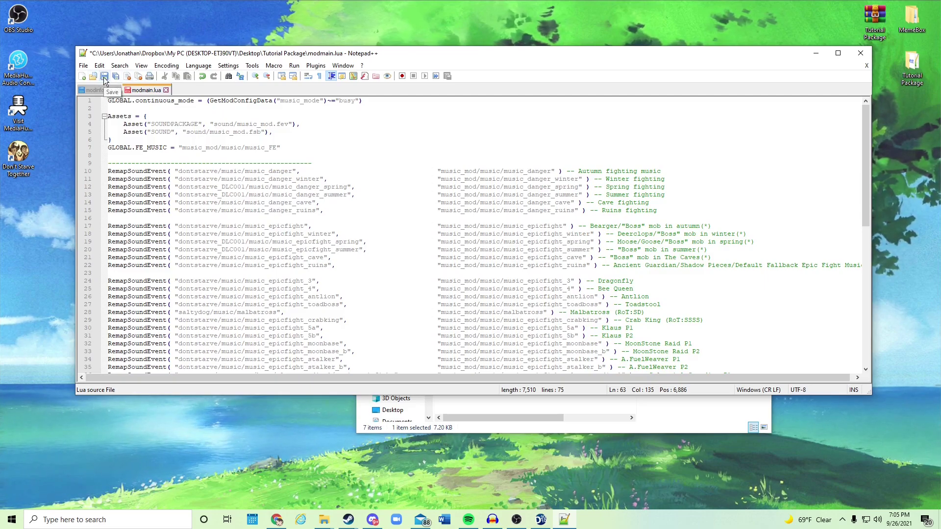
scroll(525, 166, "down", 13)
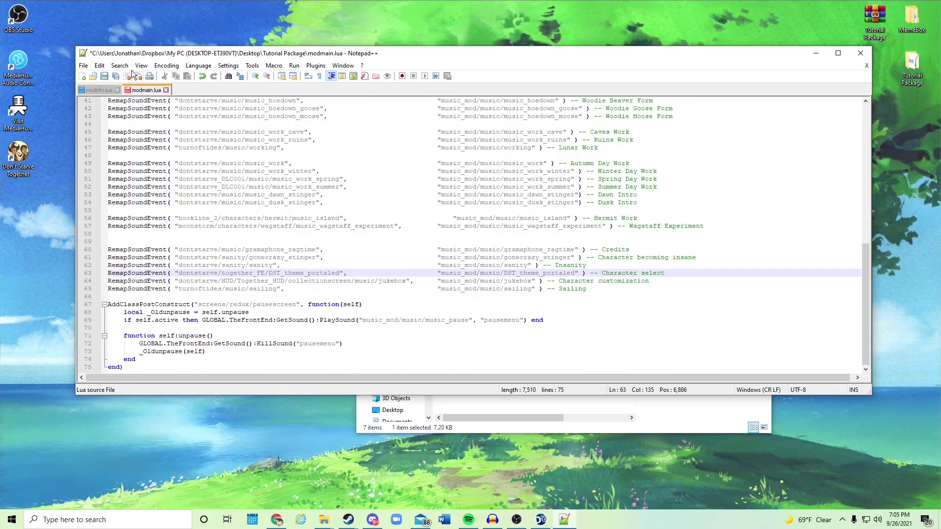
left_click(860, 53)
Finish closing the editor, close the last running app, and bring Steam forward.
left_click(540, 281)
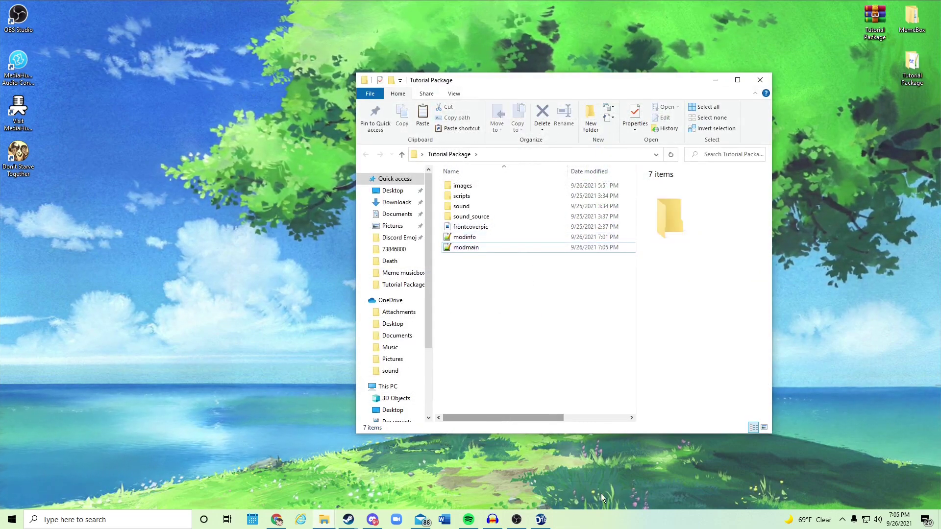
right_click(539, 519)
left_click(512, 500)
mouse_move(348, 519)
left_click(413, 478)
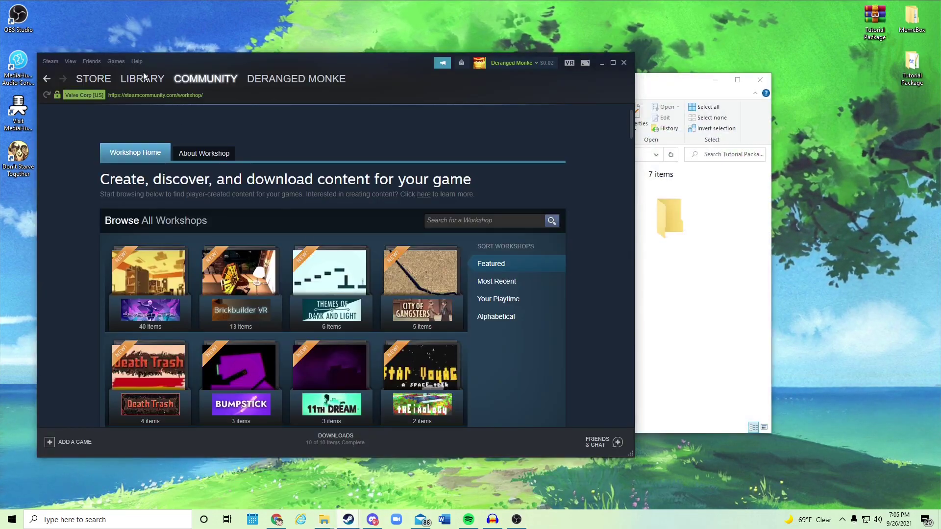
Filter the Steam library to show only tools.
left_click(144, 79)
left_click(149, 140)
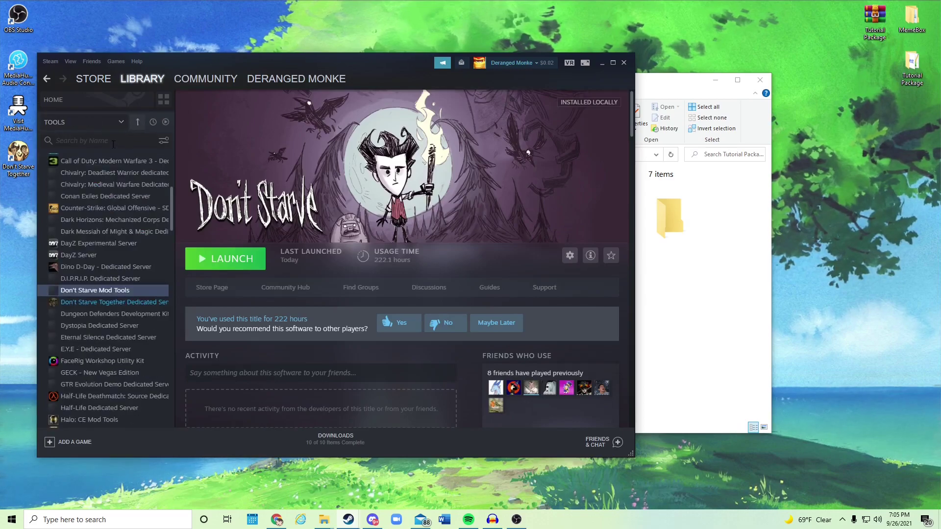
left_click(59, 122)
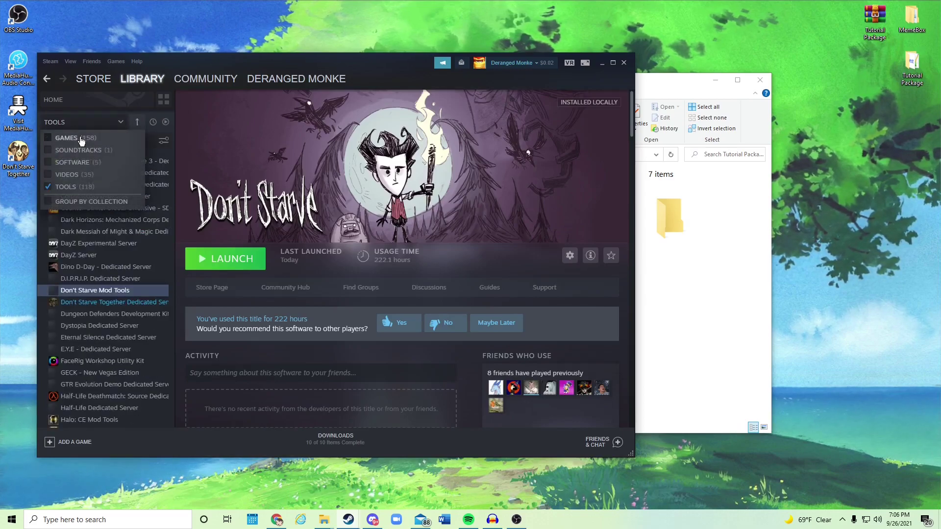
left_click(63, 187)
left_click(115, 127)
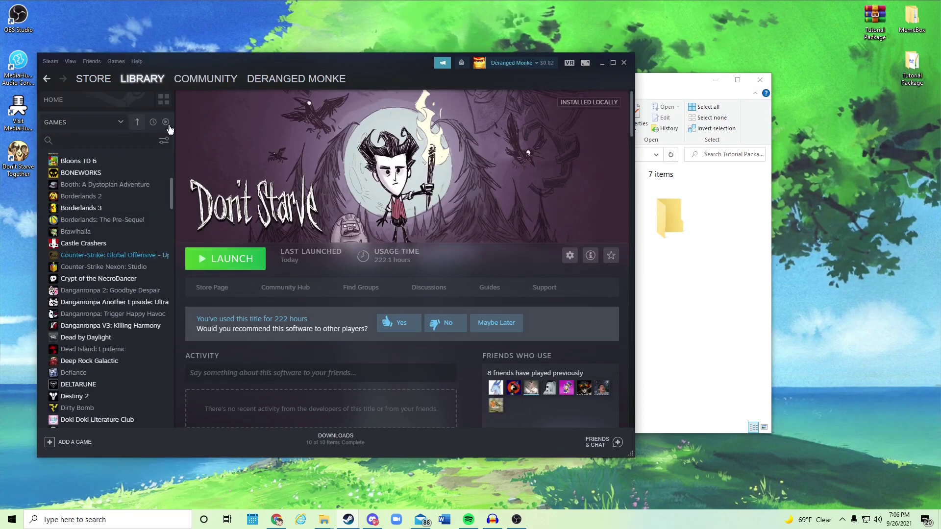
mouse_move(135, 80)
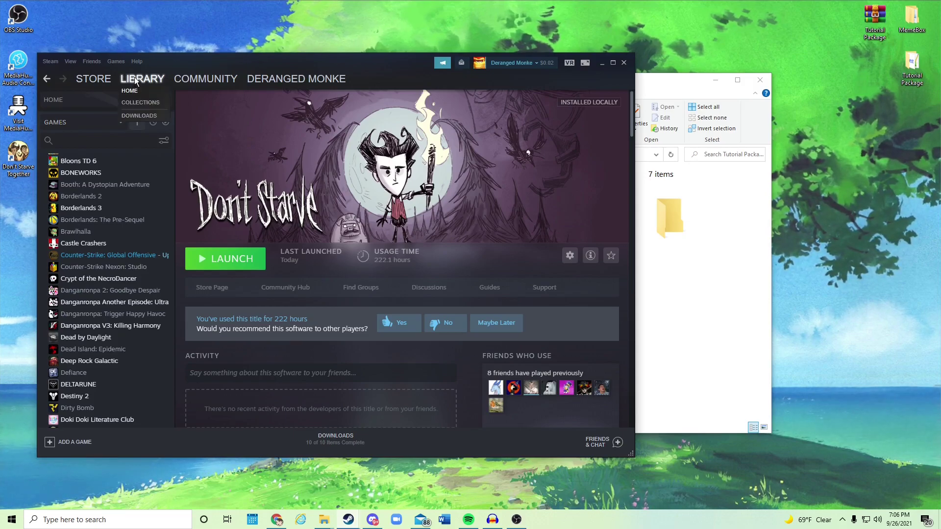
left_click(117, 123)
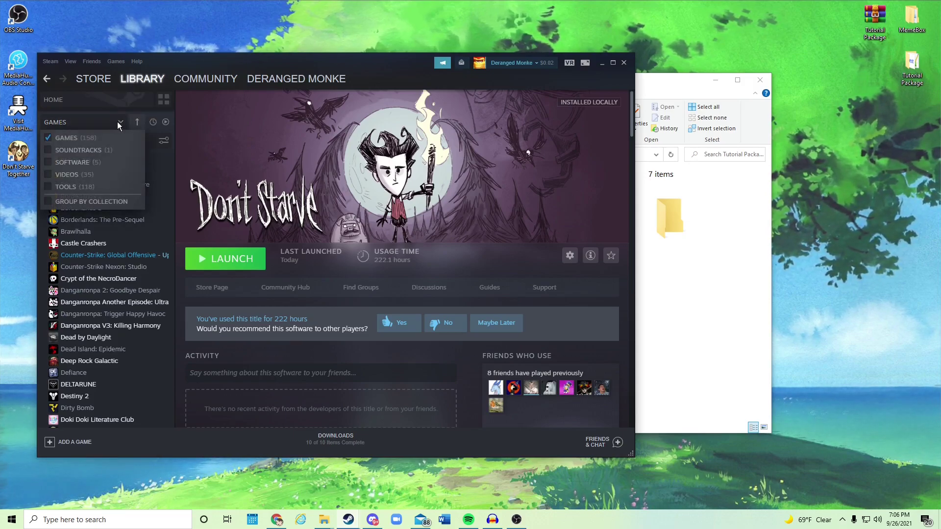
left_click(49, 188)
left_click(48, 137)
left_click(113, 122)
Search 'don't starve' and launch Don't Starve Mod Tools with the FMOD Designer option.
left_click(110, 140)
type("don't starve")
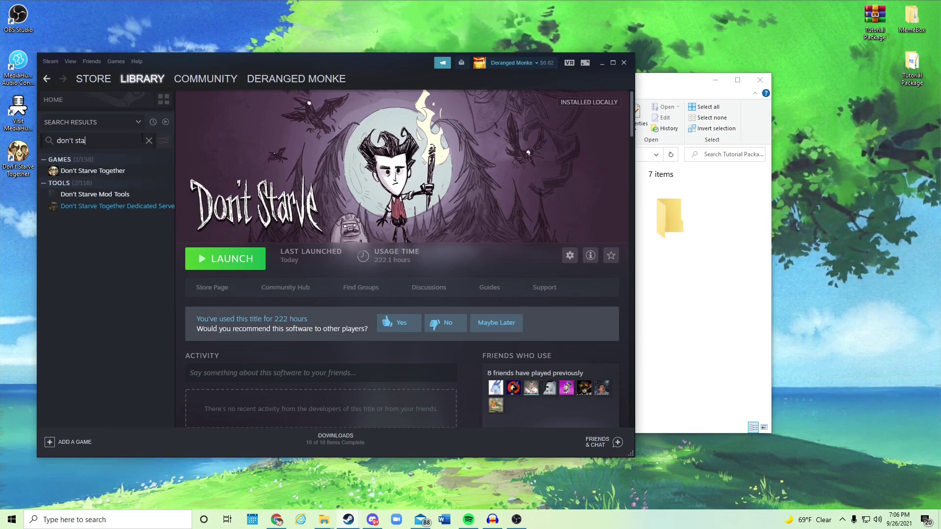
left_click(131, 196)
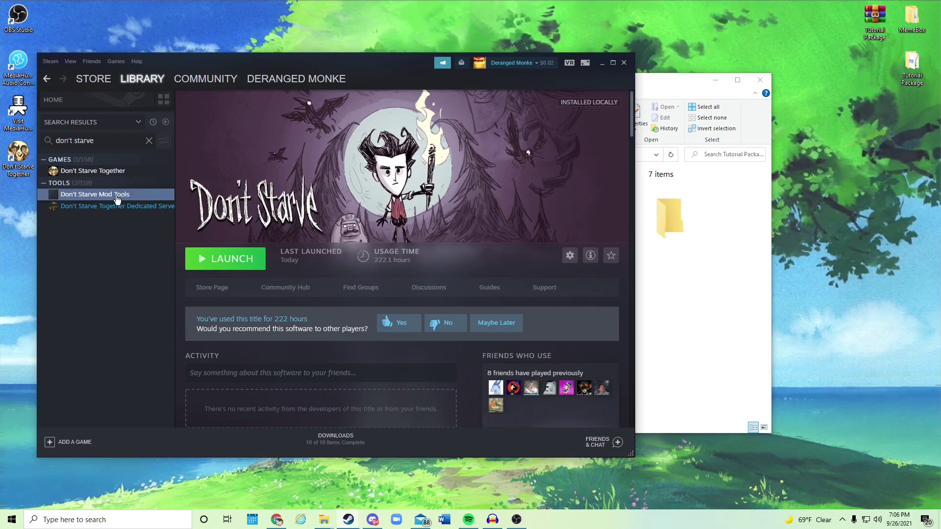
left_click(226, 258)
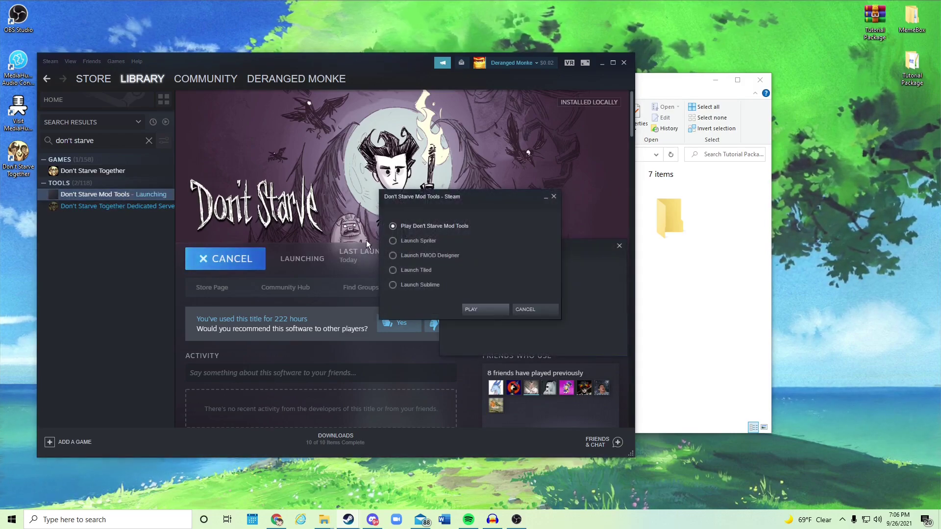
left_click(431, 259)
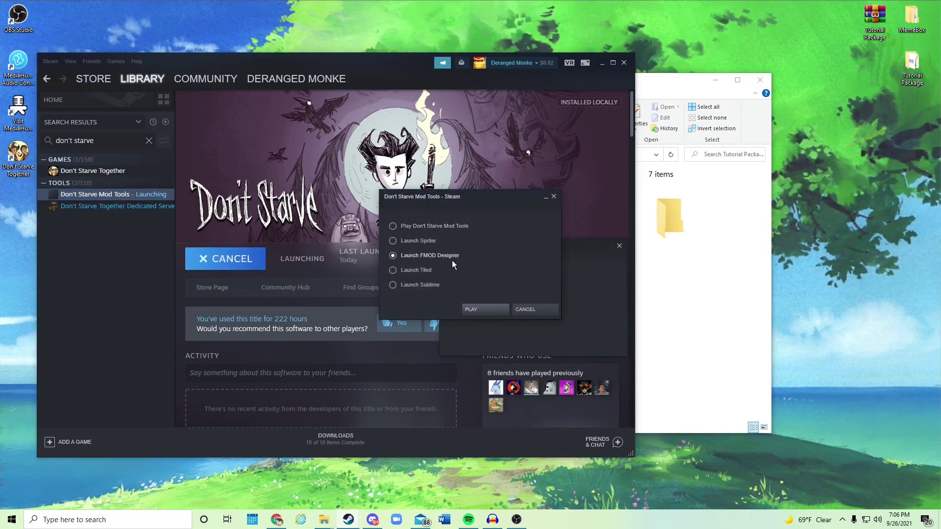
left_click(485, 309)
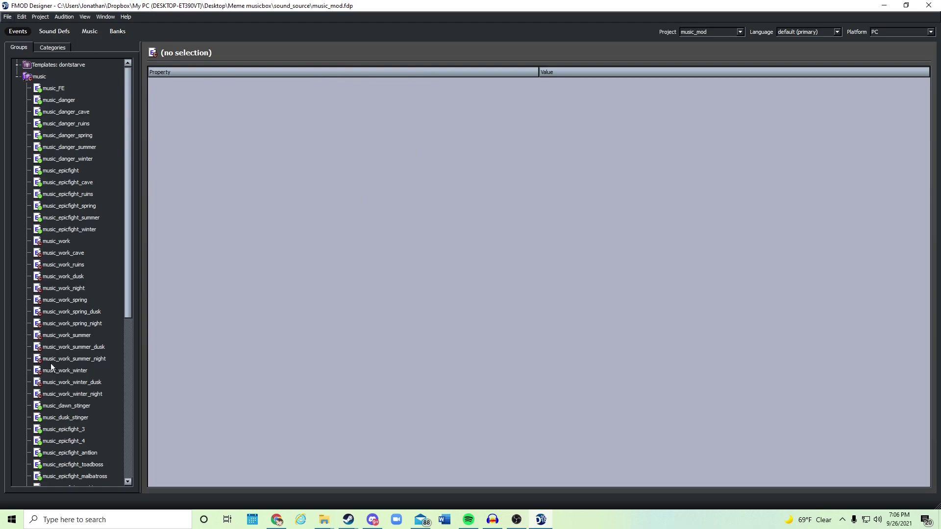
Close the currently open project and bring up the Open Project dialog.
left_click(7, 16)
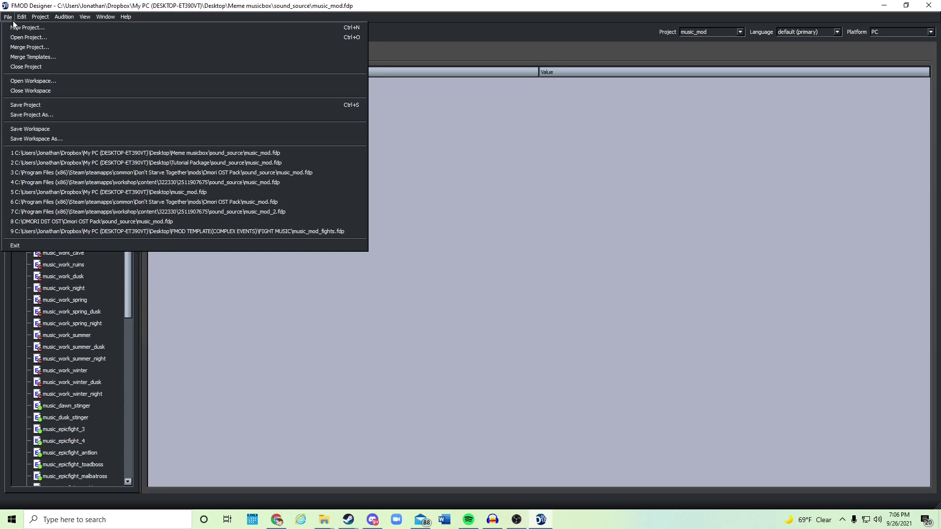
left_click(31, 67)
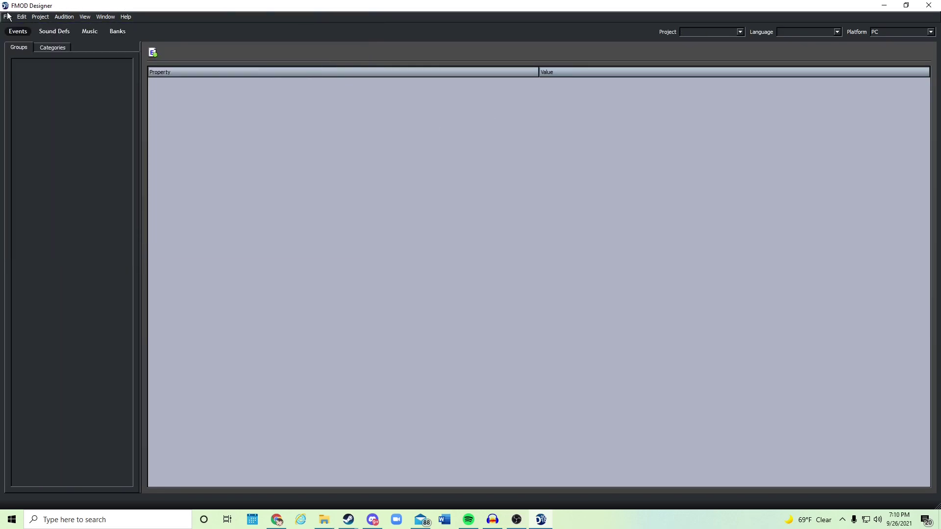
left_click(8, 17)
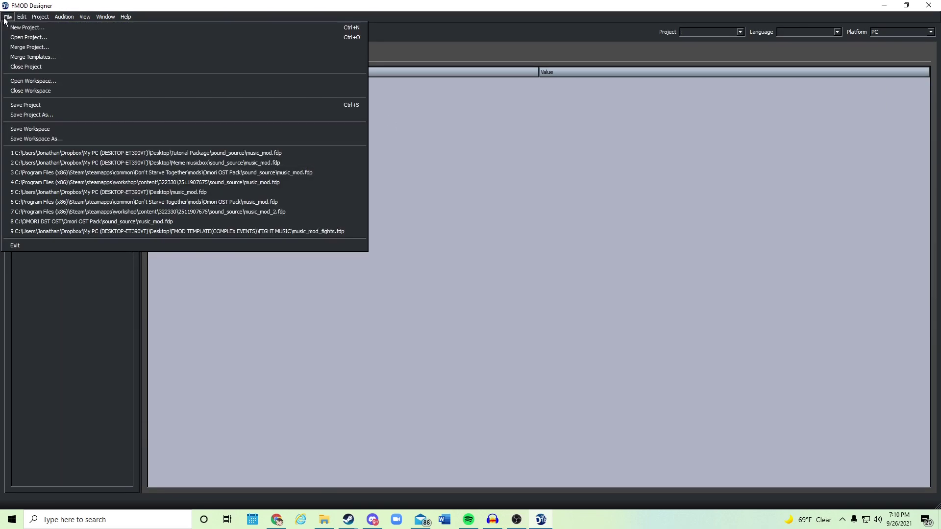
left_click(25, 37)
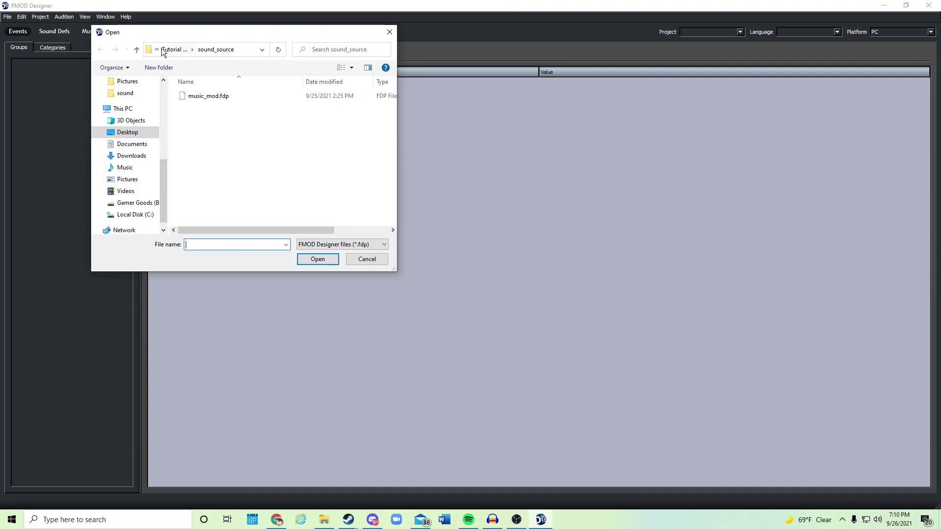
Browse to Desktop\Tutorial Package\sound_source and select music_mod.fdp.
scroll(126, 84, "up", 5)
left_click(129, 88)
left_click(158, 101)
scroll(223, 169, "down", 5)
left_click(251, 201)
left_click(237, 190)
double_click(230, 192)
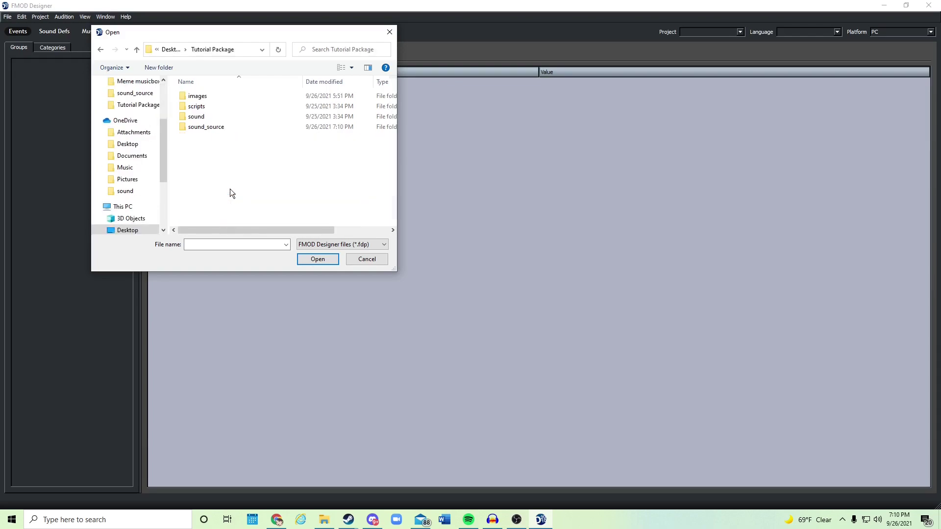
double_click(222, 129)
left_click(240, 98)
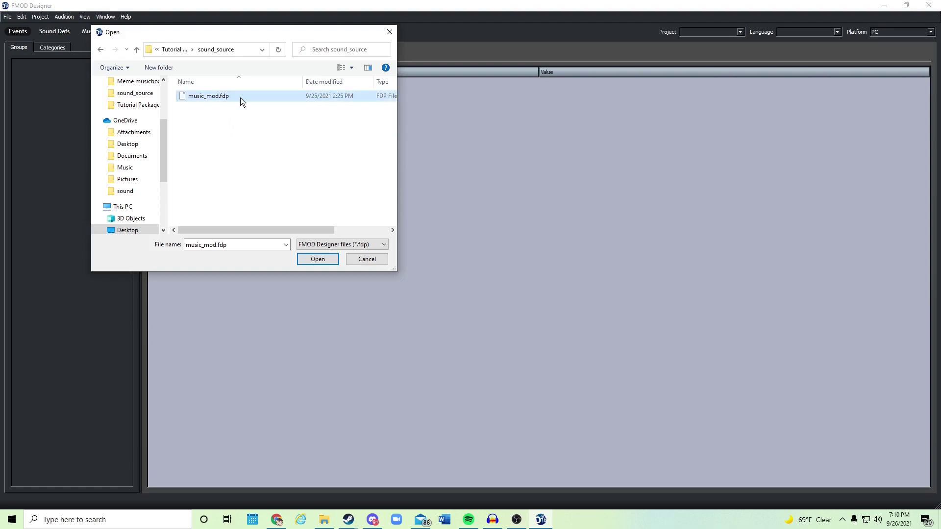
Load music_mod.fdp and view the music_FE, music_danger and music_danger_cave events.
left_click(320, 258)
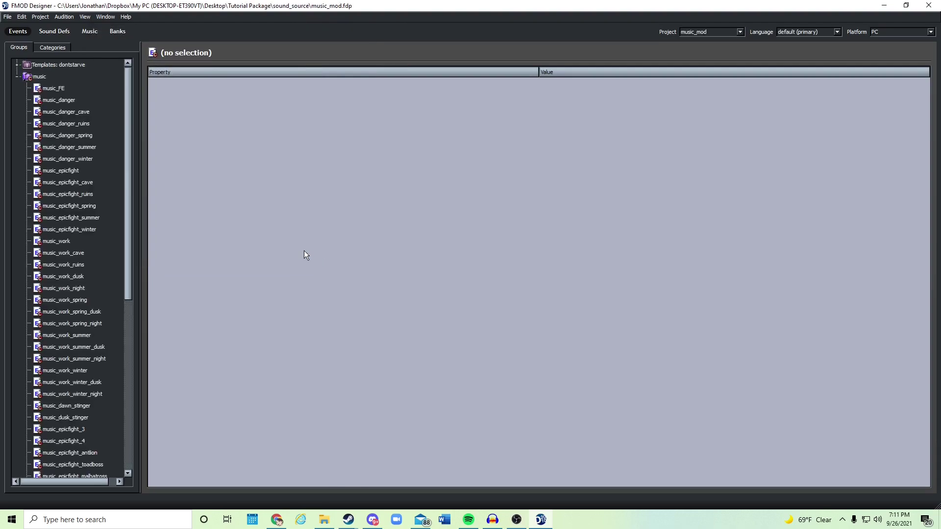
left_click(66, 88)
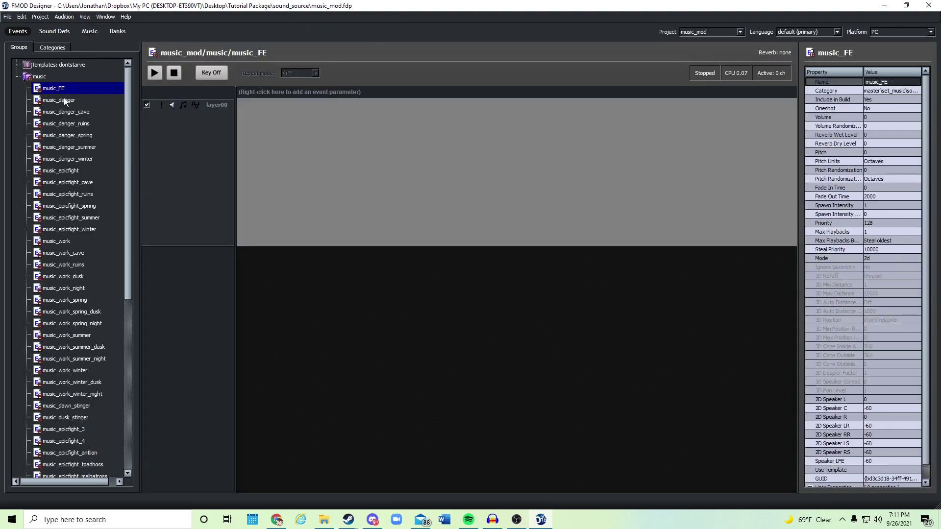
left_click(71, 102)
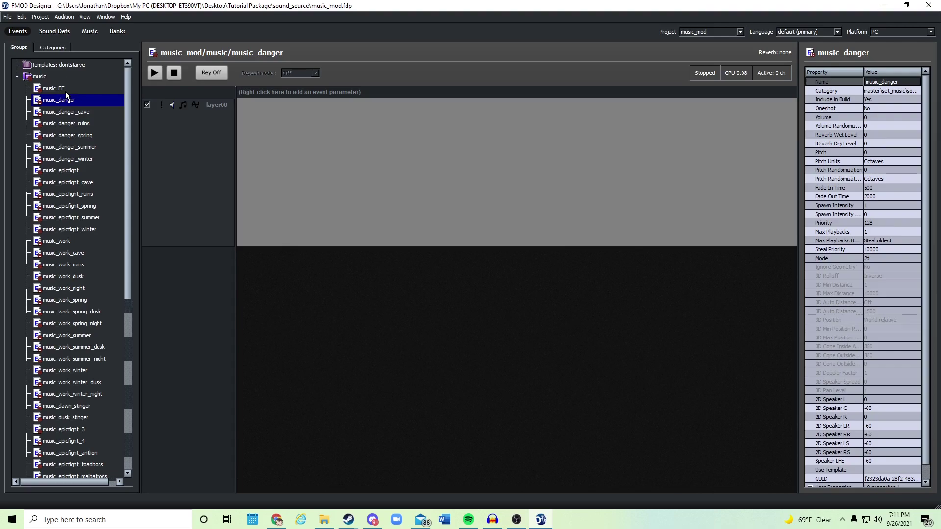
left_click(71, 112)
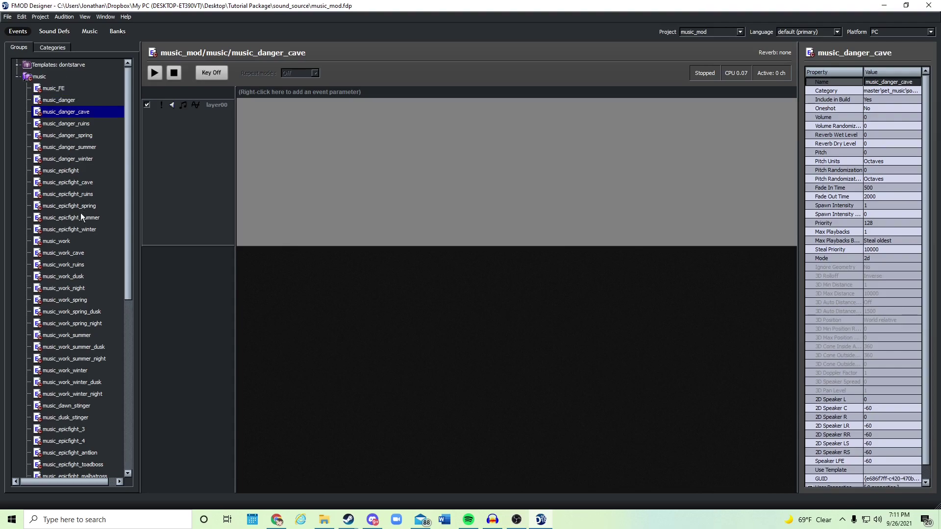
Review music_danger_ruins, music_epicfight_cave and music_danger, ending on music_danger_winter.
scroll(83, 244, "down", 2)
scroll(83, 244, "down", 4)
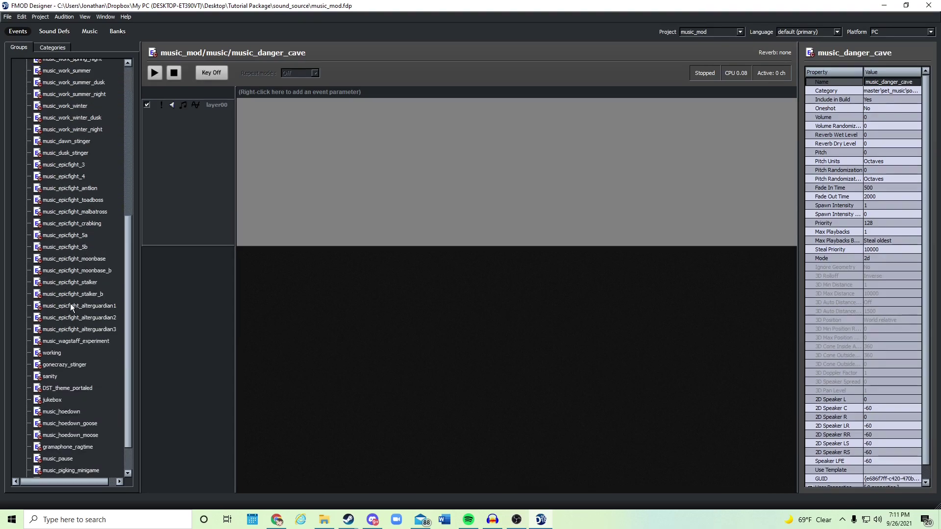
scroll(88, 215, "up", 6)
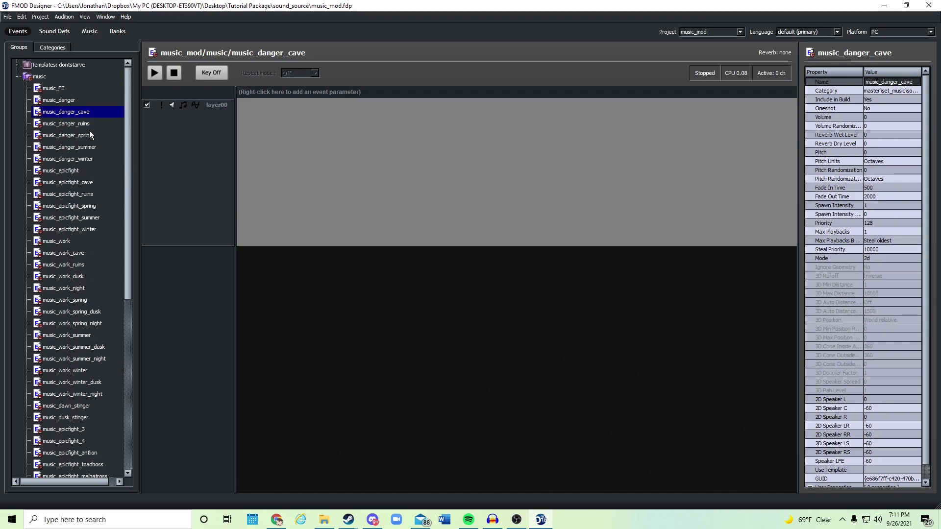
key("Down")
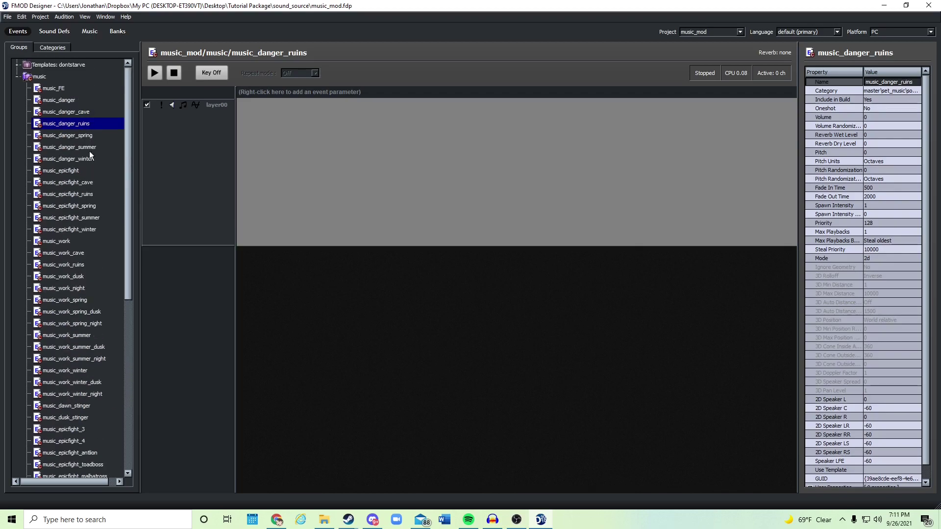
left_click(93, 183)
left_click(84, 116)
left_click(78, 102)
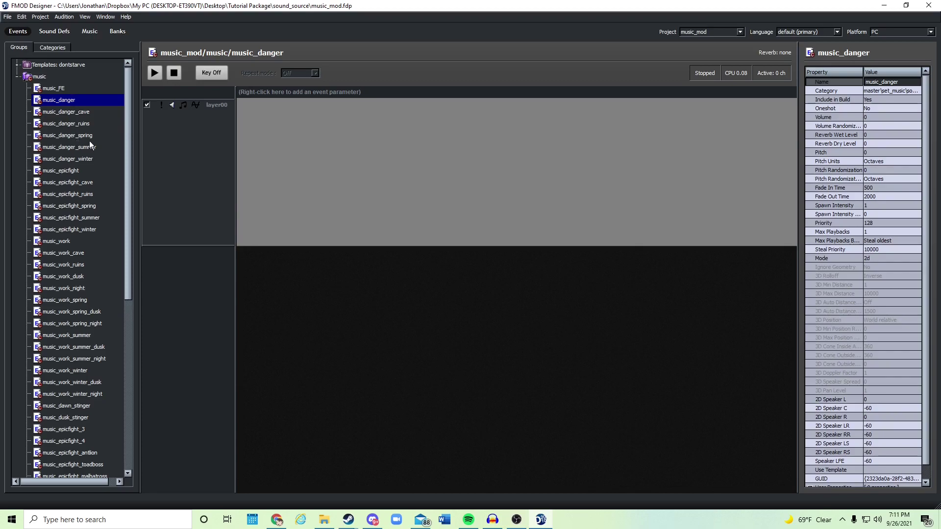
left_click(87, 159)
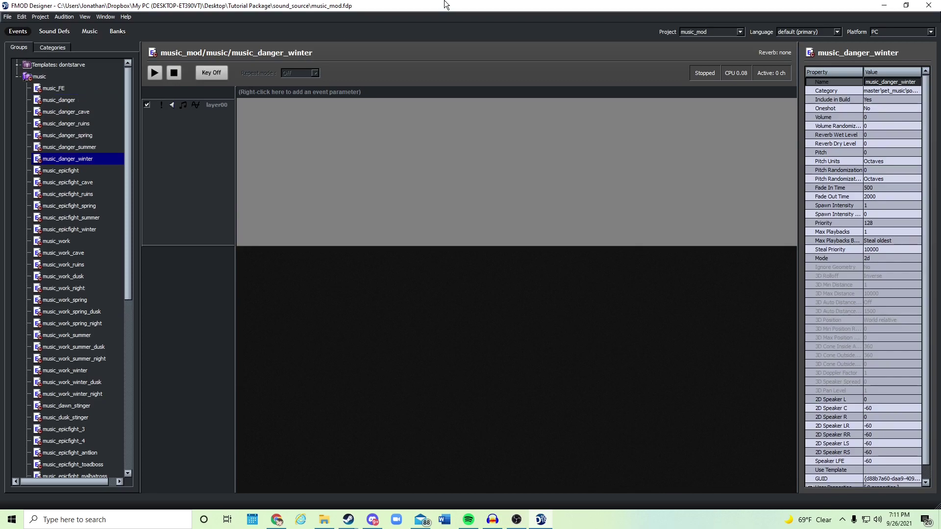
scroll(81, 236, "down", 9)
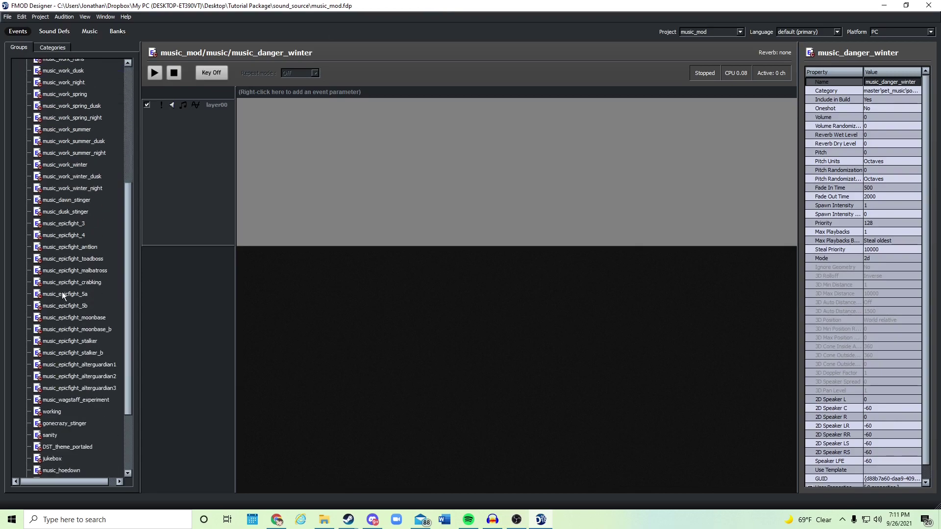
Open modmain.lua from the Desktop's Tutorial Package folder beside FMOD Designer.
left_click_drag(446, 5, 377, 48)
double_click(925, 68)
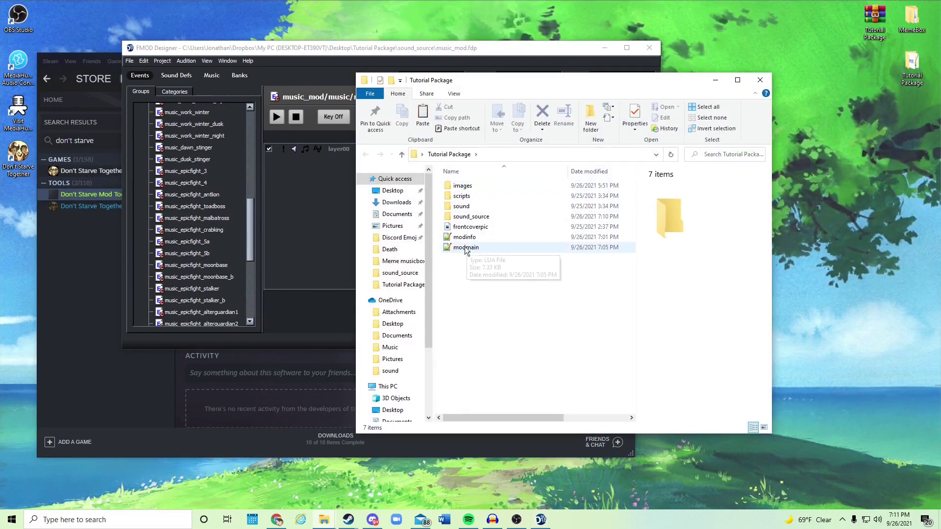
double_click(471, 248)
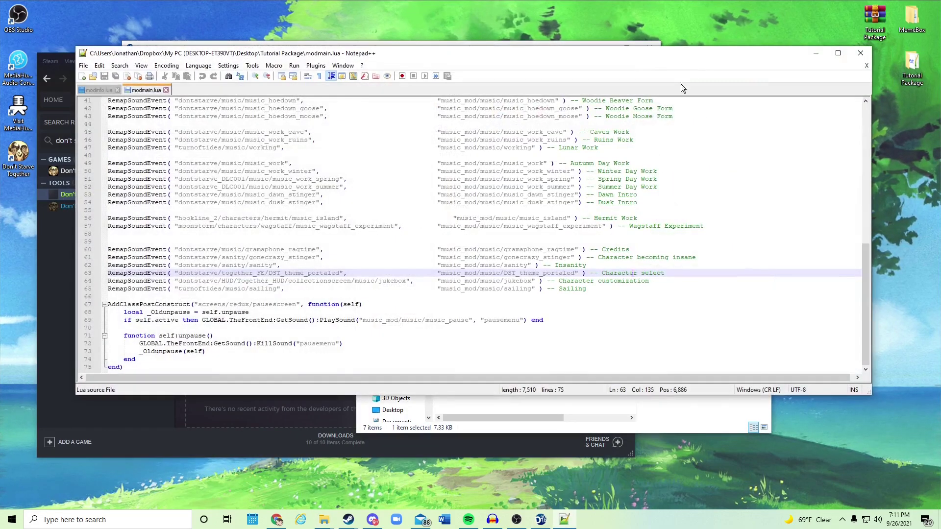
left_click_drag(705, 67, 744, 147)
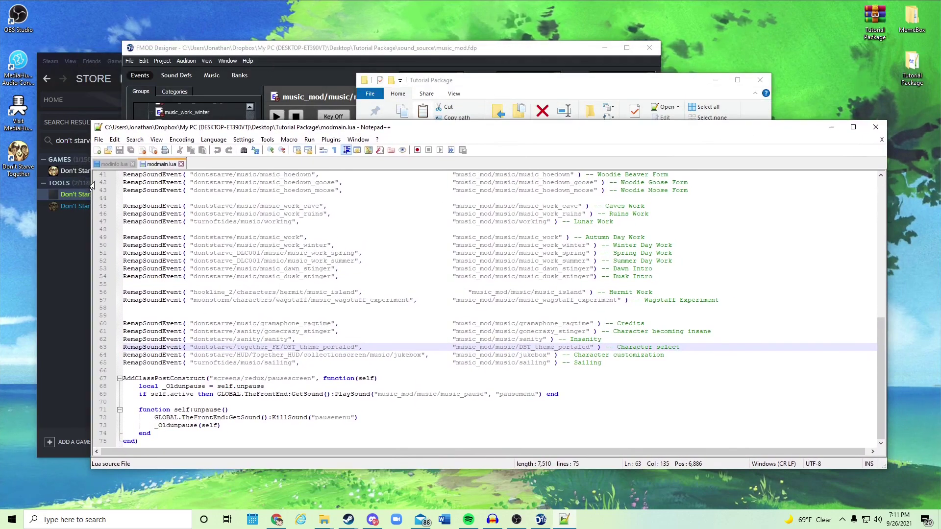
Move through modmain.lua's remap list to line 30, the Klaus P1 entry.
left_click_drag(91, 175, 122, 175)
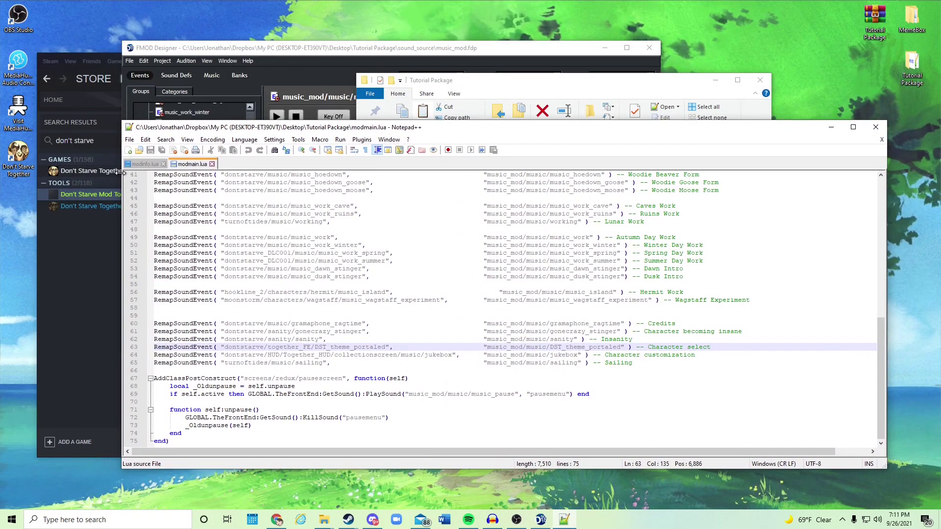
scroll(682, 224, "up", 7)
scroll(681, 224, "up", 3)
left_click_drag(676, 222, 730, 229)
left_click(681, 234)
key("Down")
key("Down")
key("Down")
scroll(670, 261, "down", 1)
key("Down")
key("Down")
key("Down")
key("Down")
key("Down")
key("Down")
key("Down")
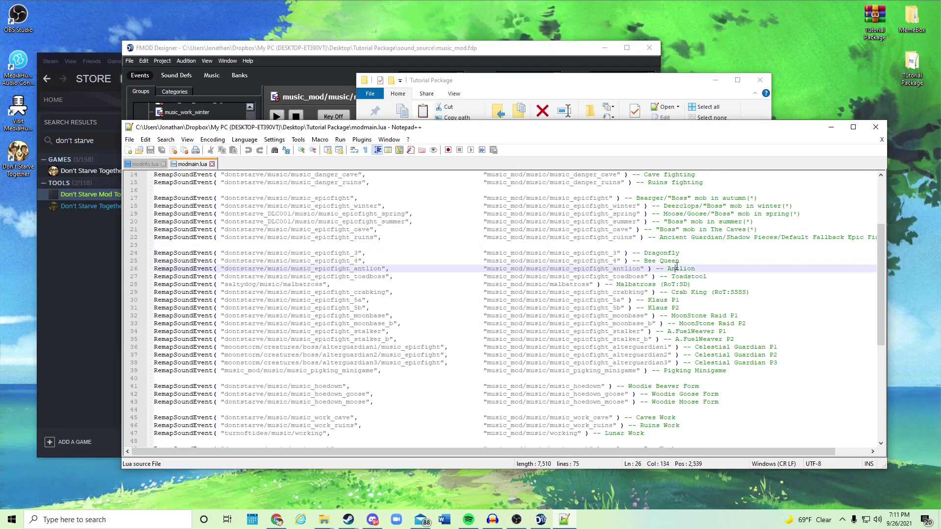
scroll(683, 214, "down", 3)
left_click(670, 229)
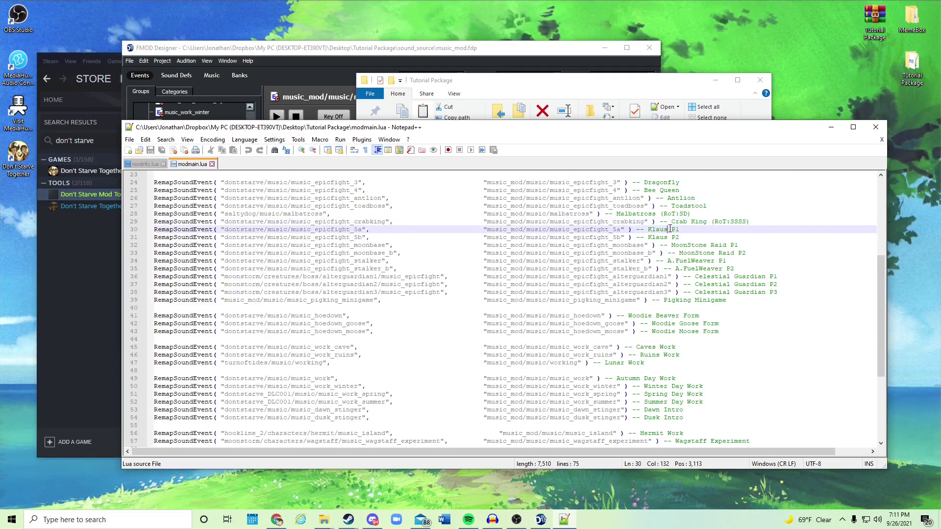
Compare line 30's _epicfight_5a paths against FMOD's music_epicfight_5a event.
left_click_drag(310, 230, 363, 230)
left_click_drag(574, 230, 612, 230)
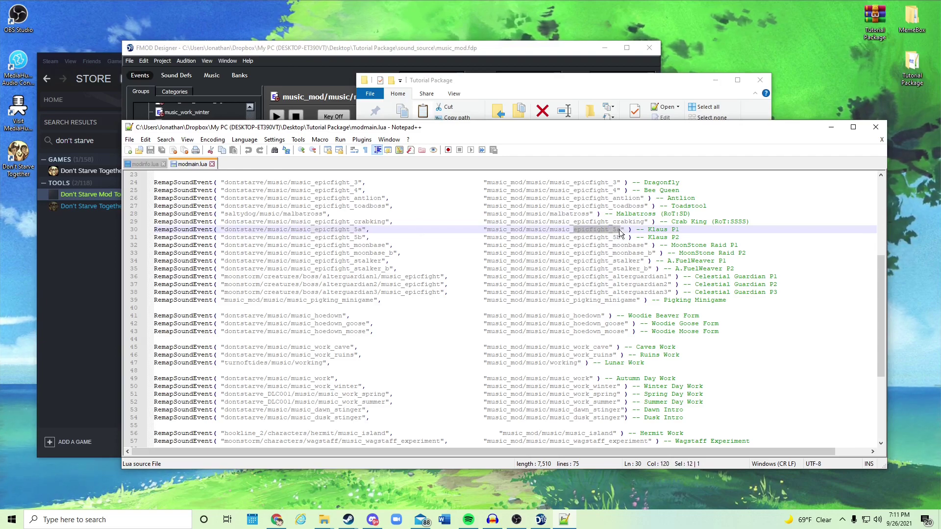
left_click_drag(607, 128, 790, 121)
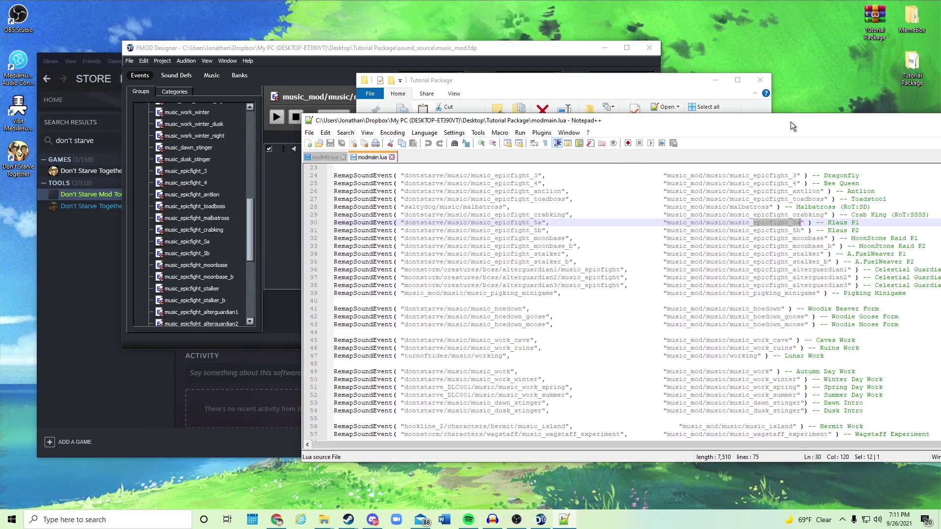
left_click(202, 171)
left_click(201, 242)
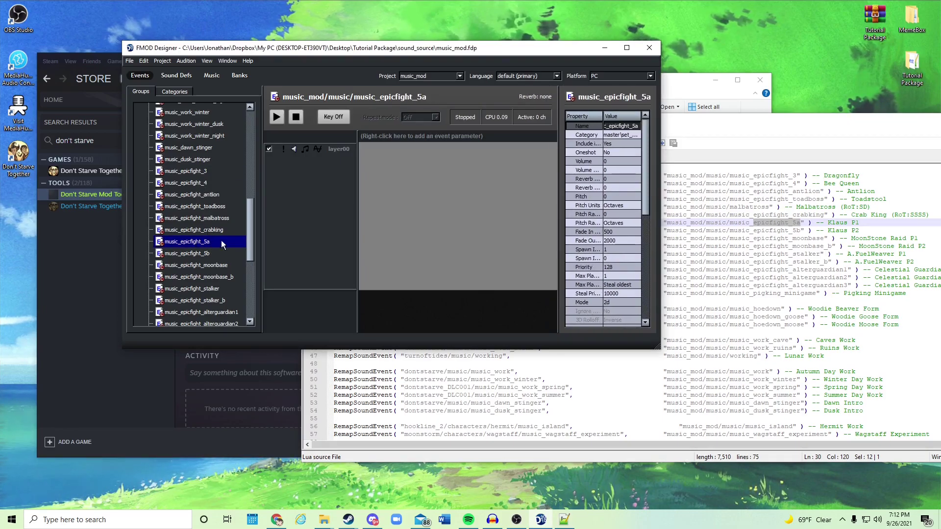
left_click(767, 130)
left_click_drag(867, 223, 828, 222)
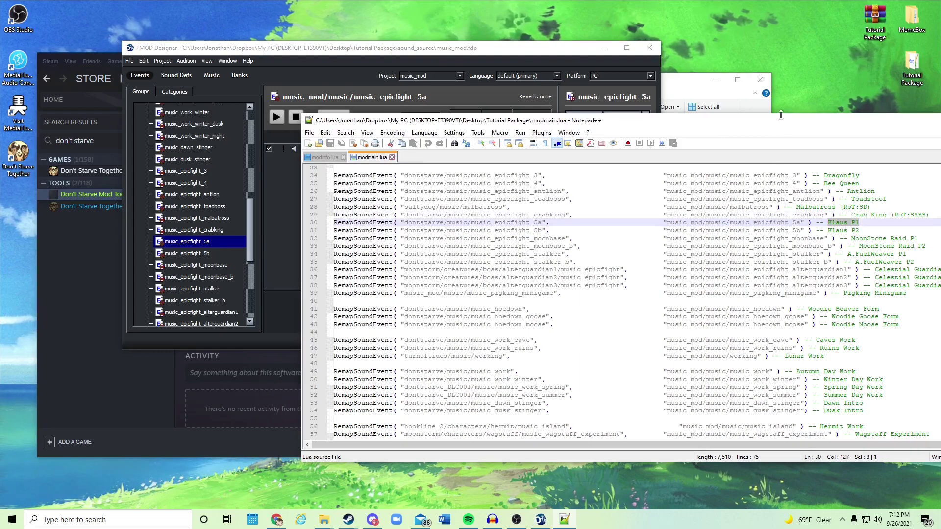
Open the music_FE event in FMOD Designer and shift its window slightly left.
left_click(218, 236)
scroll(212, 202, "up", 6)
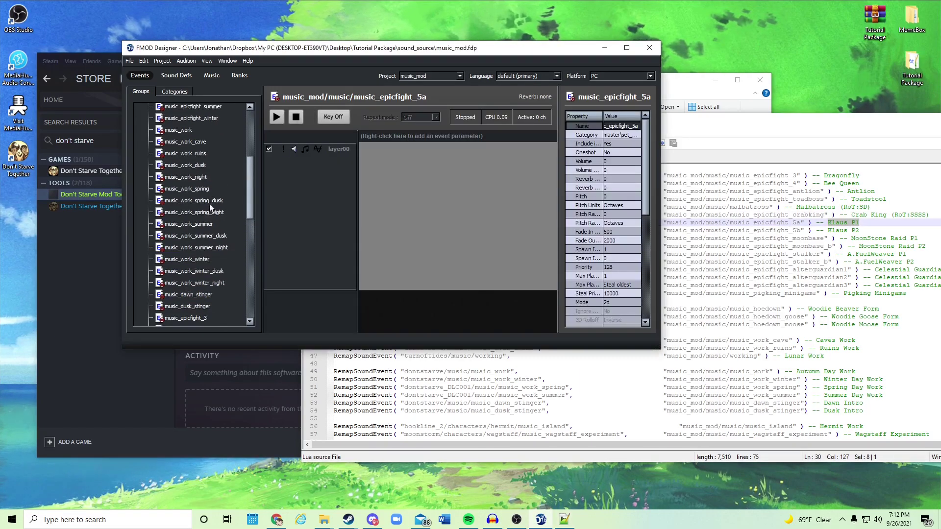
scroll(180, 138, "down", 5)
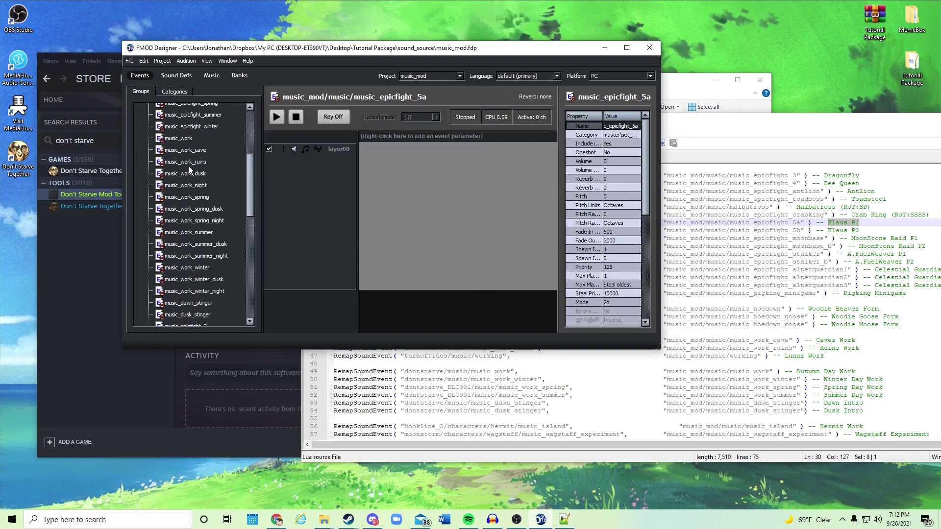
scroll(182, 139, "up", 5)
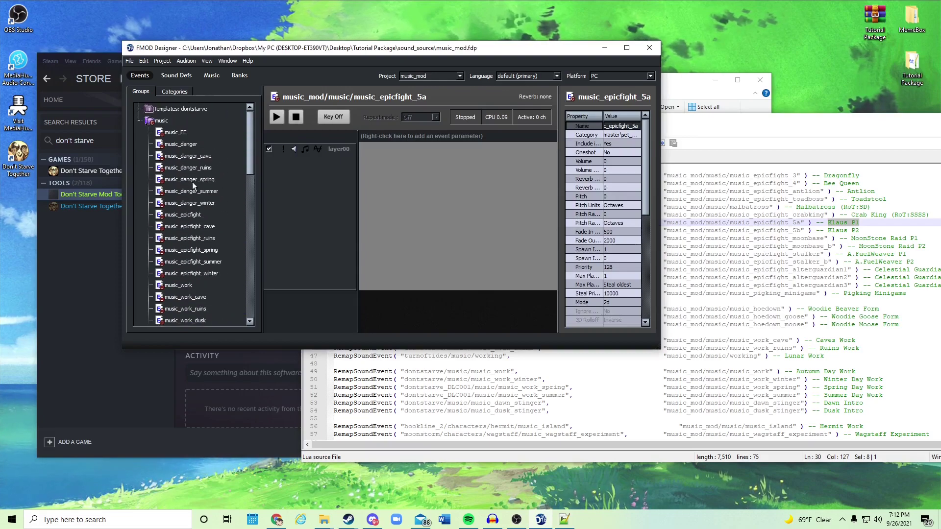
left_click(188, 134)
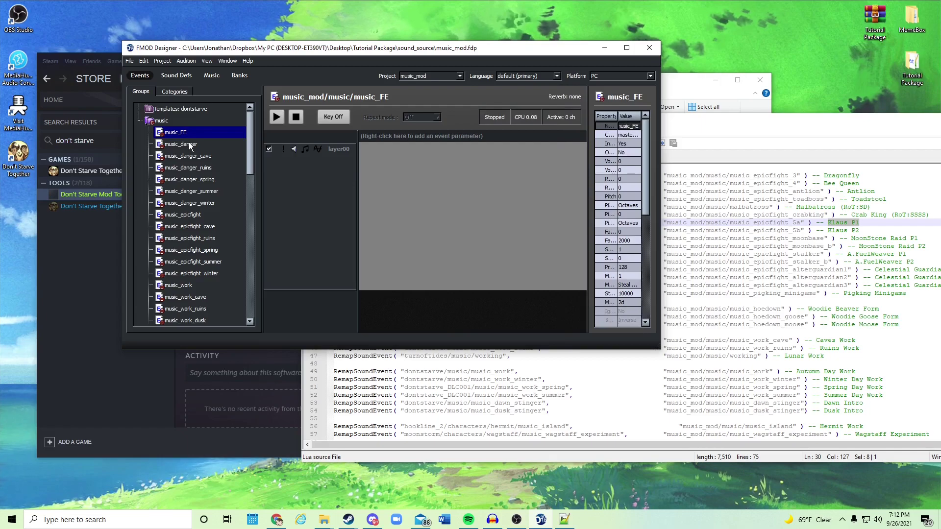
left_click_drag(378, 52, 322, 42)
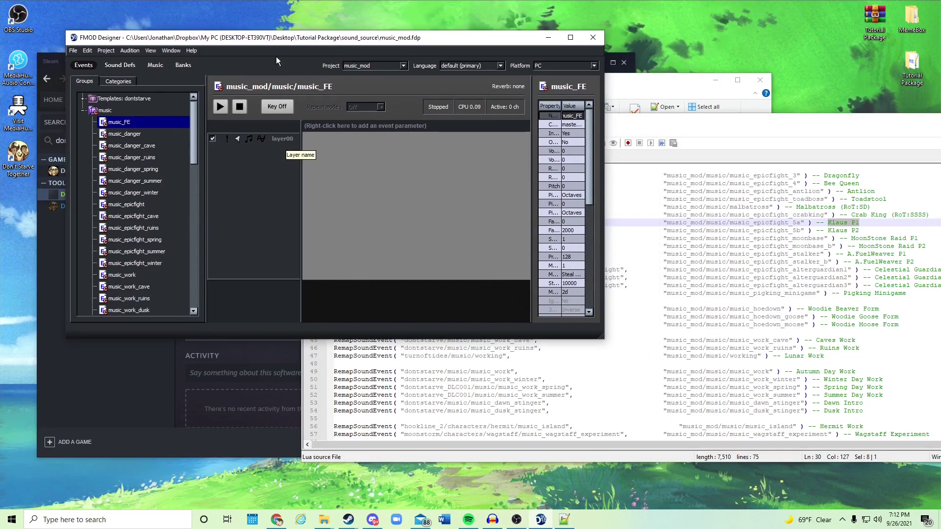
Maximize FMOD Designer and start adding a new sound file to music_FE's layer00.
left_click(570, 37)
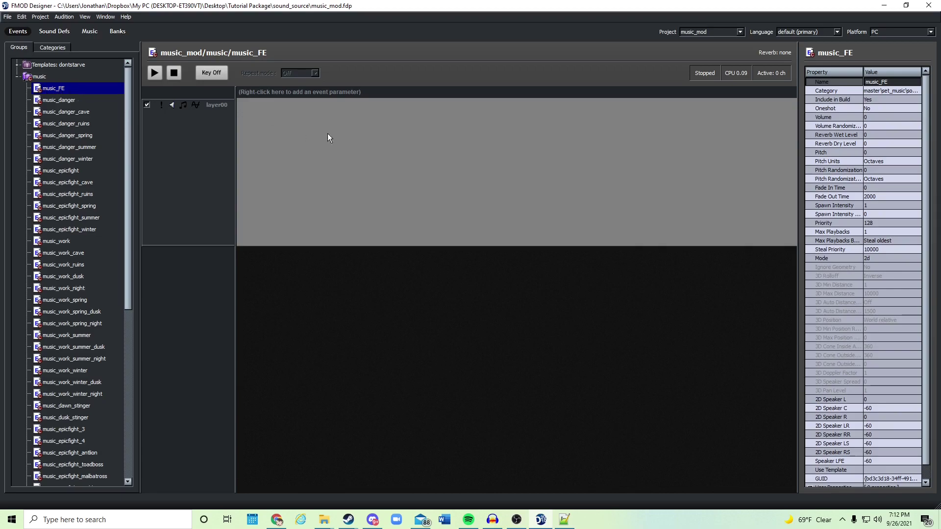
right_click(516, 167)
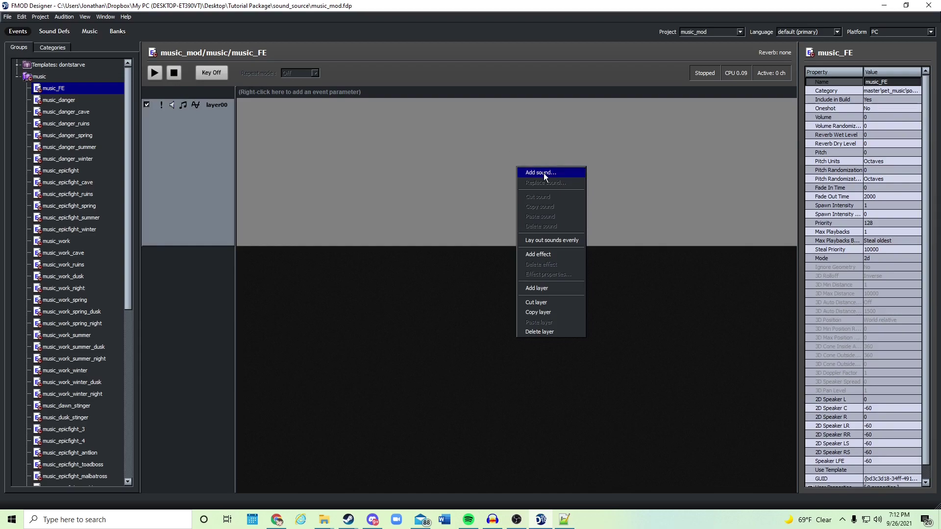
left_click(544, 173)
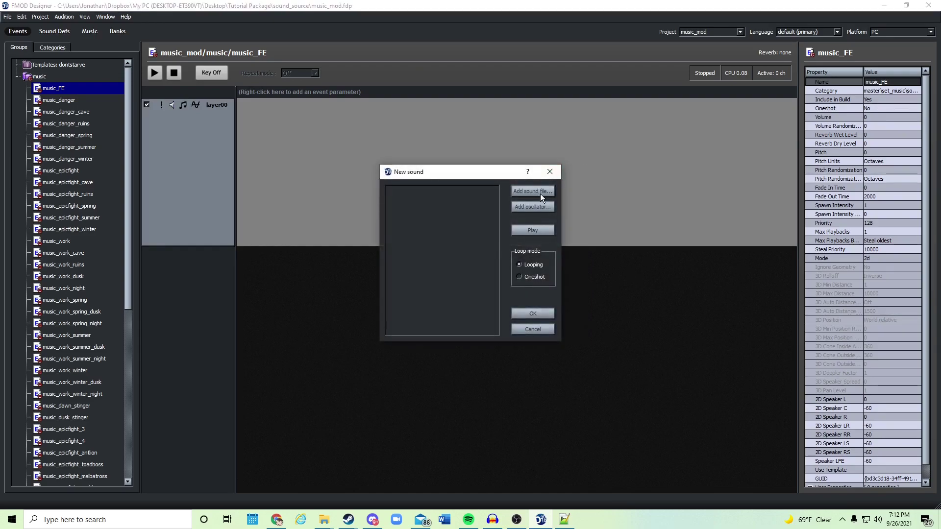
left_click(543, 192)
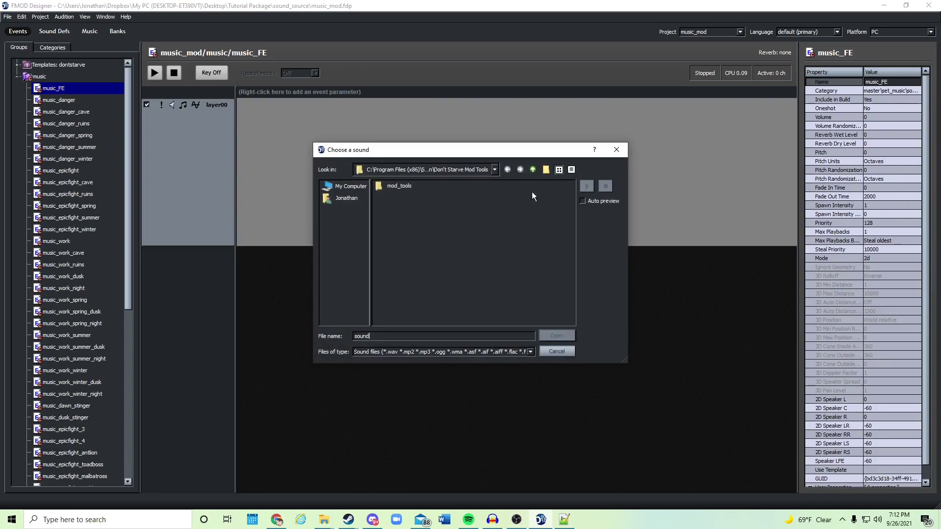
Browse the MemeBox song folders, including Autumn Boss with NFL Theme Song (HQ).wav.
left_click(494, 169)
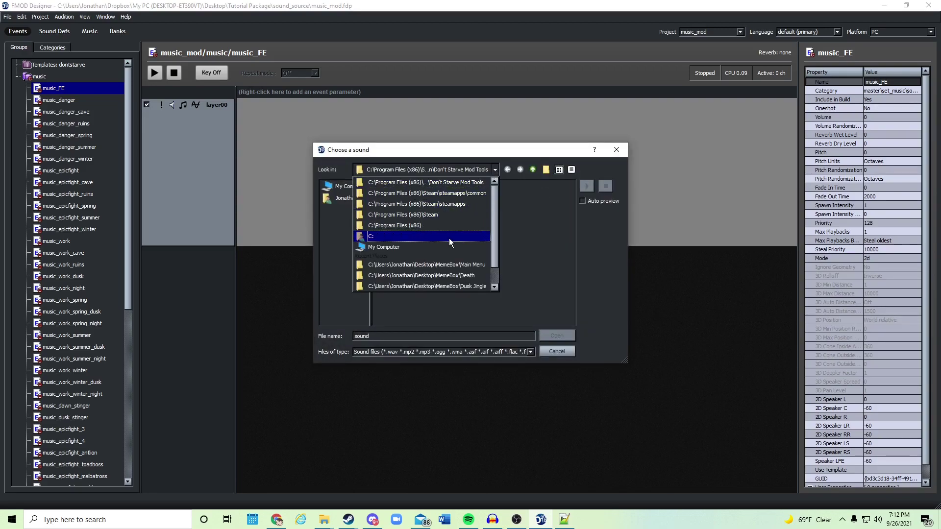
left_click(478, 265)
left_click(533, 169)
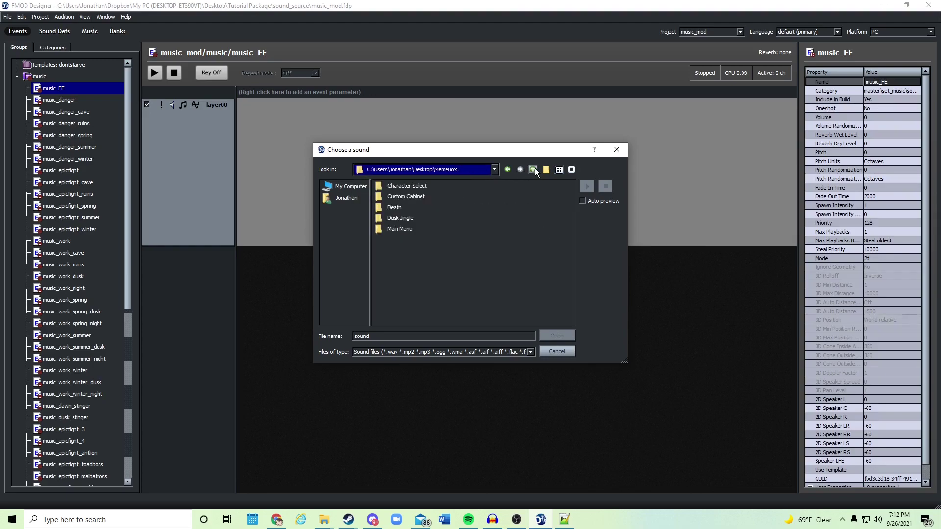
left_click_drag(452, 320, 519, 318)
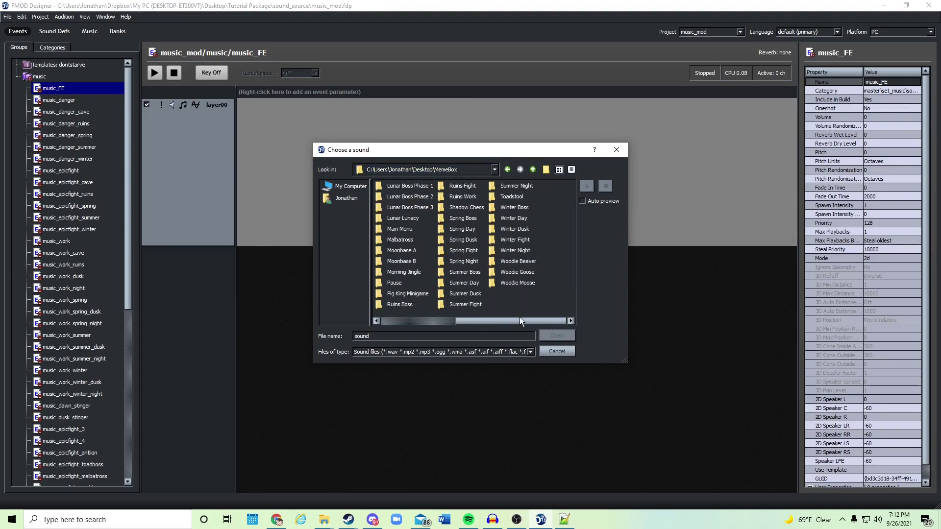
left_click(394, 228)
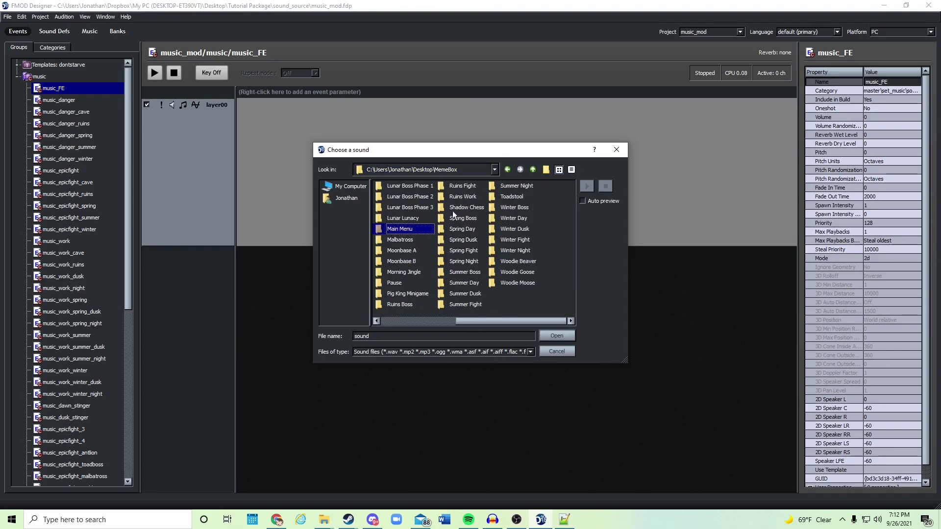
left_click_drag(490, 322, 420, 310)
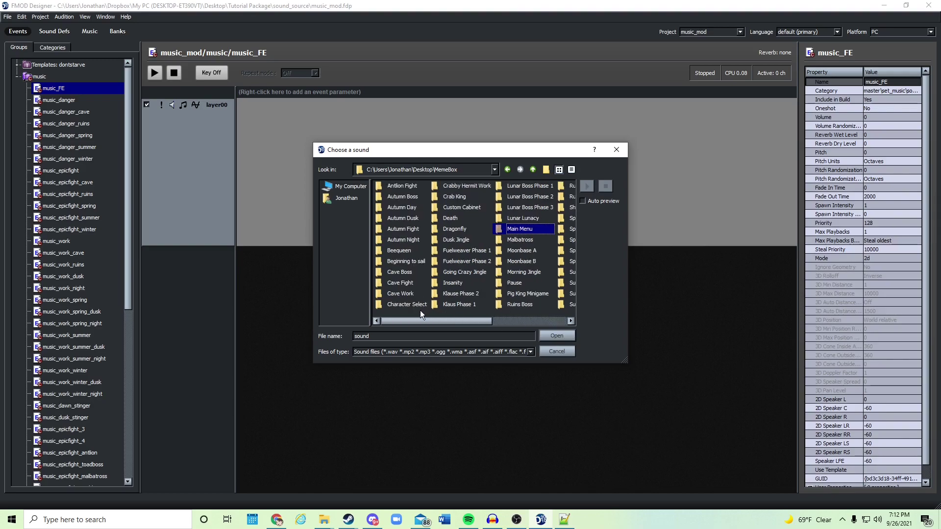
left_click(389, 187)
left_click(395, 197)
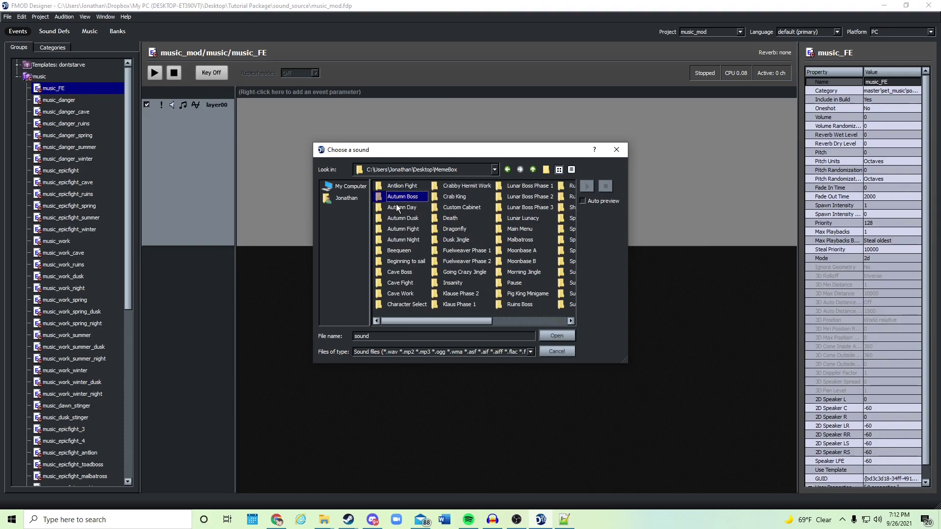
left_click(408, 231)
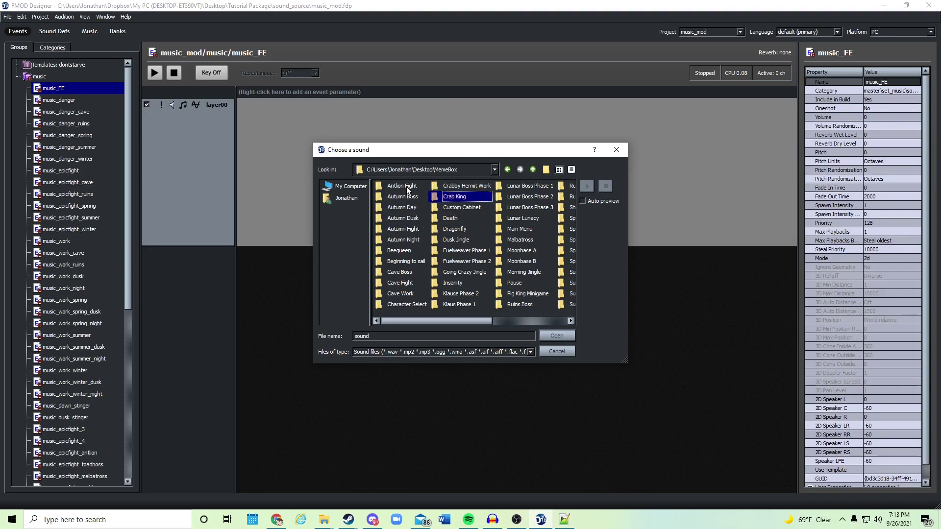
double_click(404, 197)
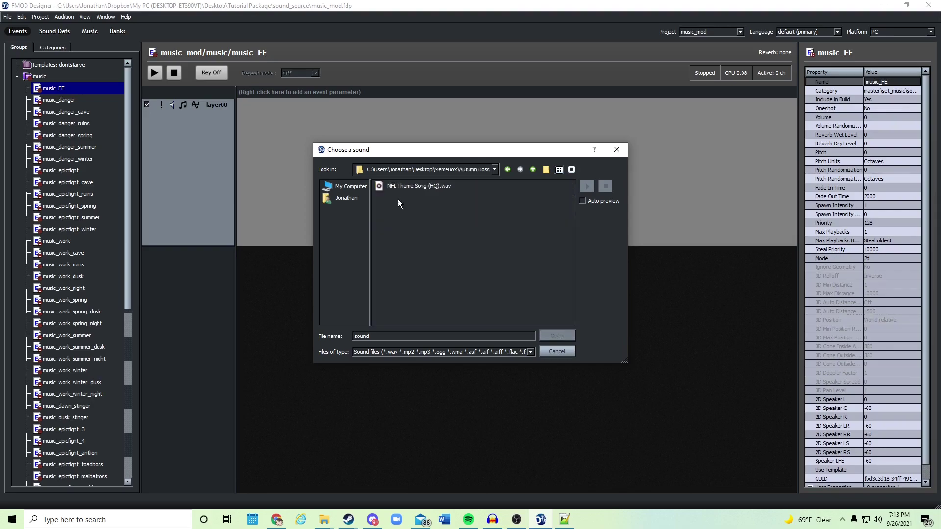
left_click(413, 187)
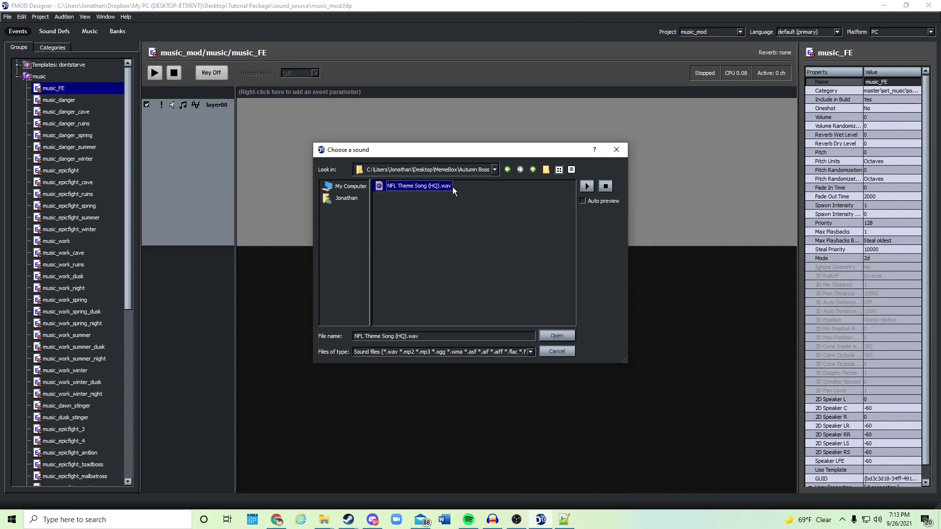
Choose the Rick-Astley .wav from MemeBox\Main Menu and confirm it as a looping sound.
left_click(532, 170)
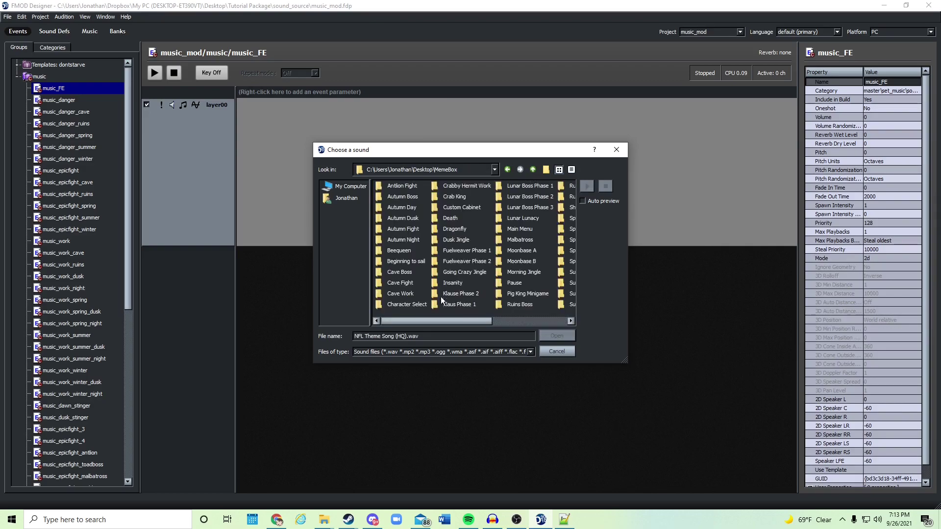
left_click(521, 229)
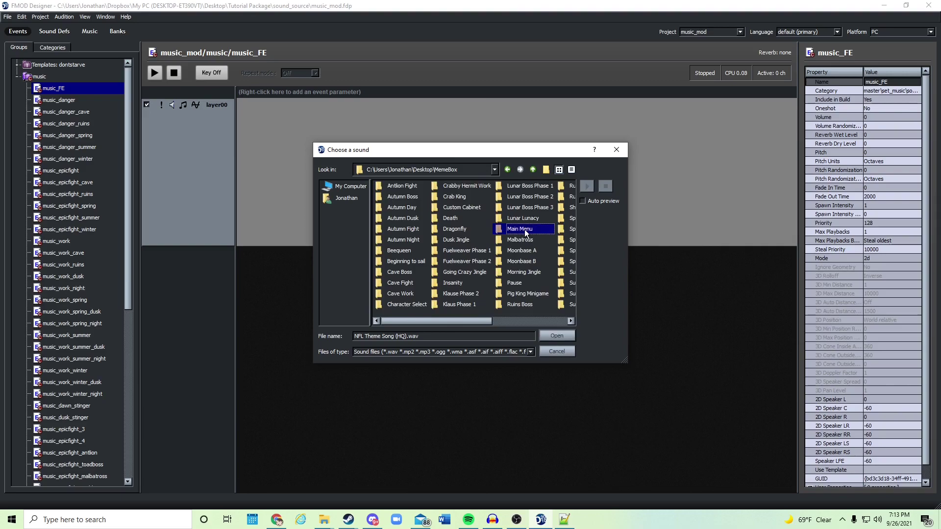
double_click(533, 233)
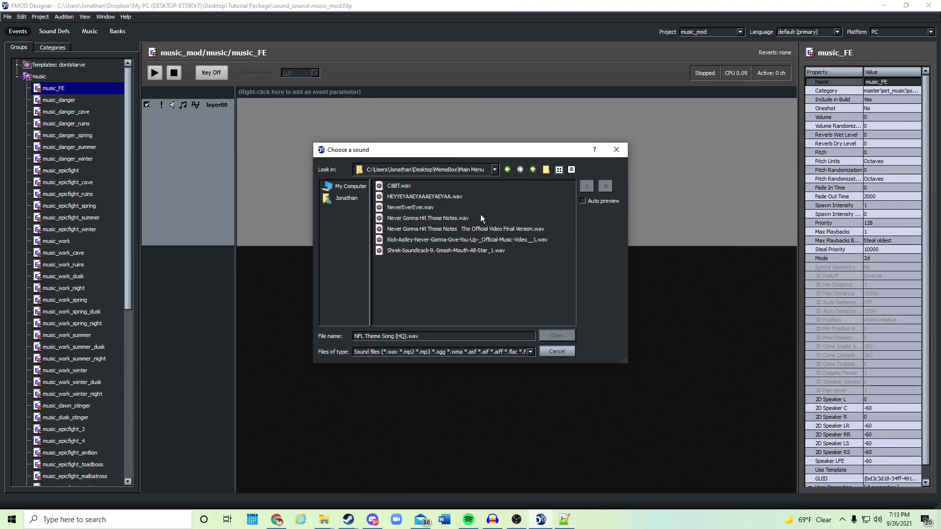
left_click(439, 240)
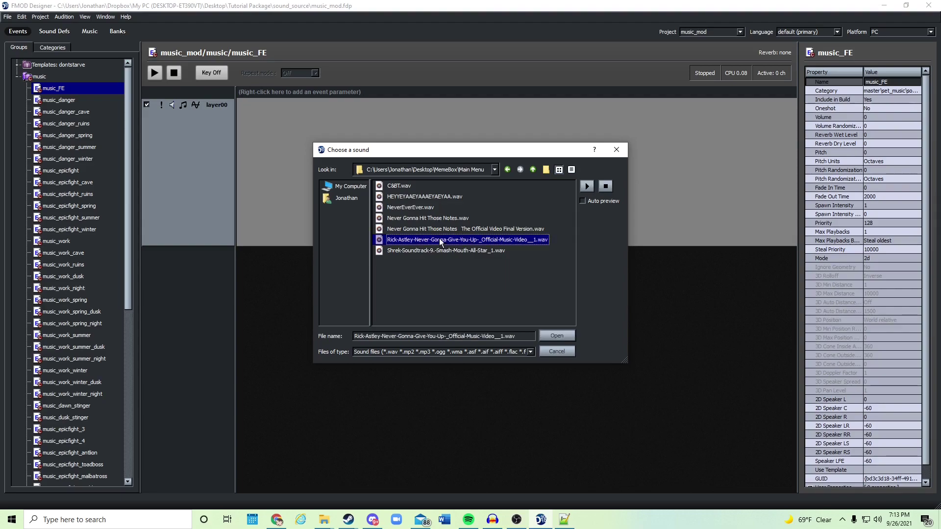
left_click(557, 336)
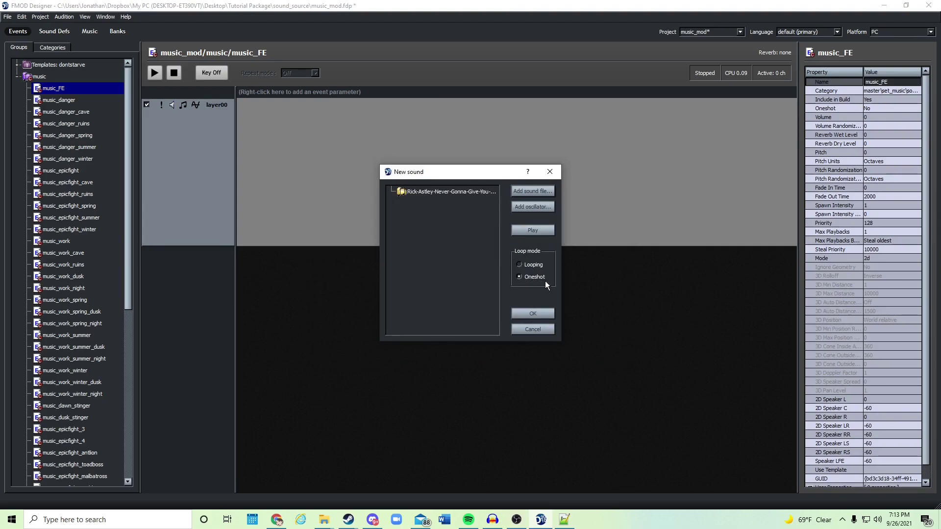
left_click(542, 315)
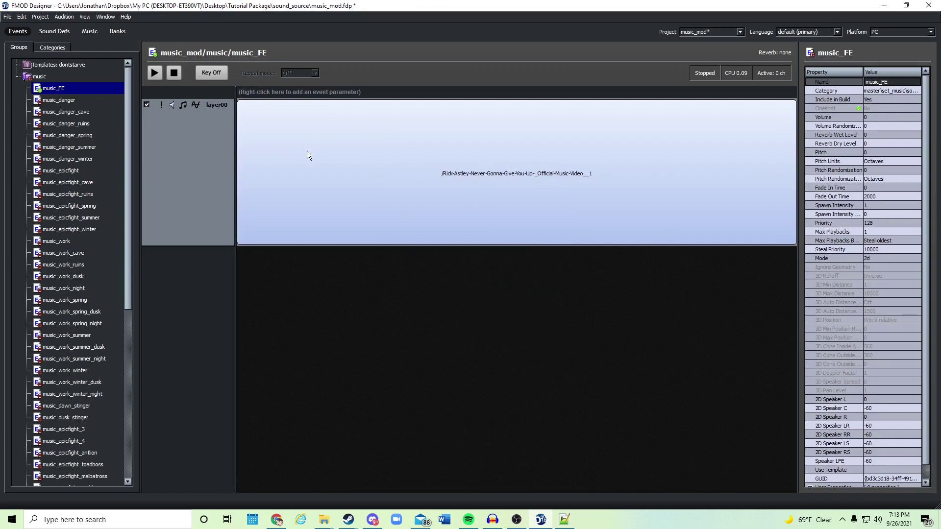
left_click(156, 71)
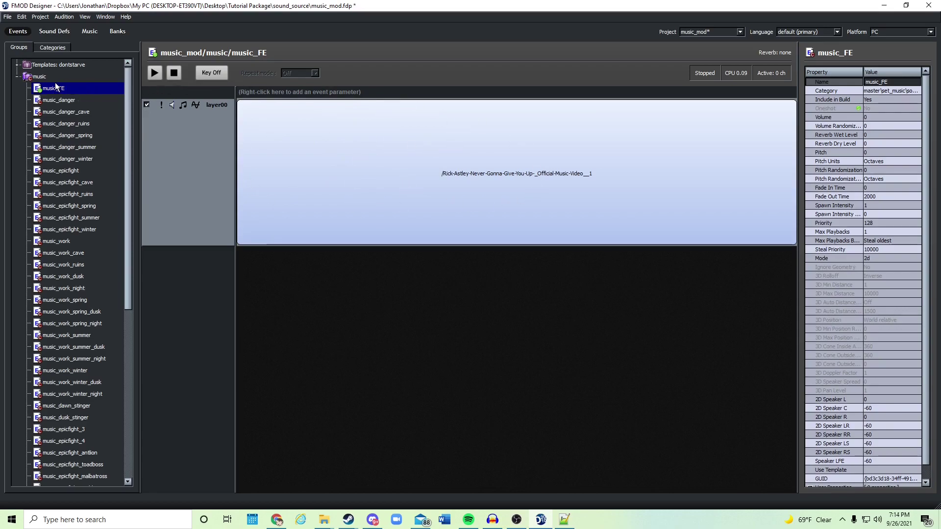
In Sound Defs, add HEYYEYAAEYAAAEYAEYAA.wav to the Rick-Astley sound definition.
left_click(53, 32)
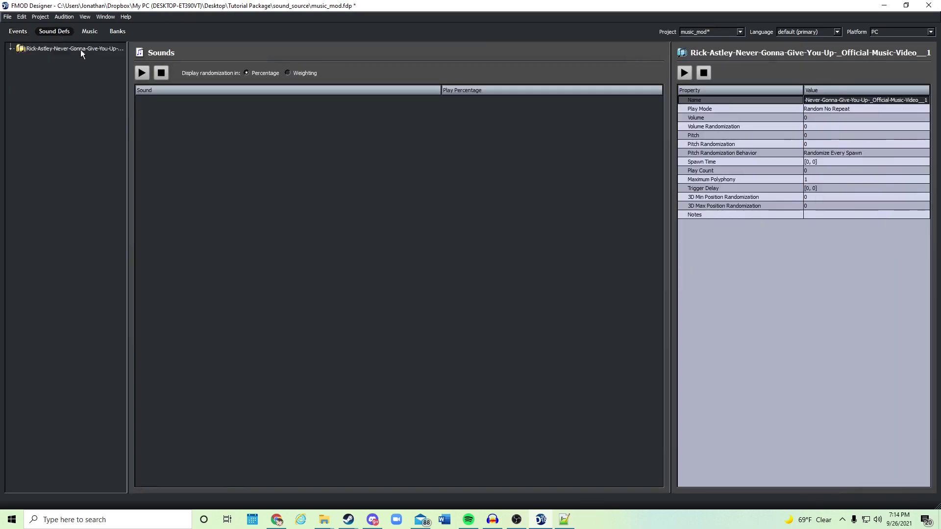
left_click(55, 47)
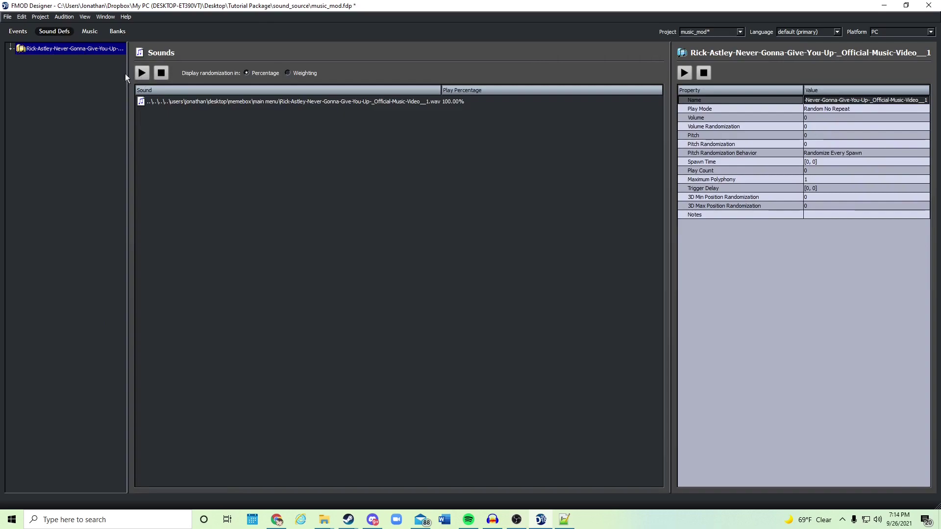
left_click(222, 103)
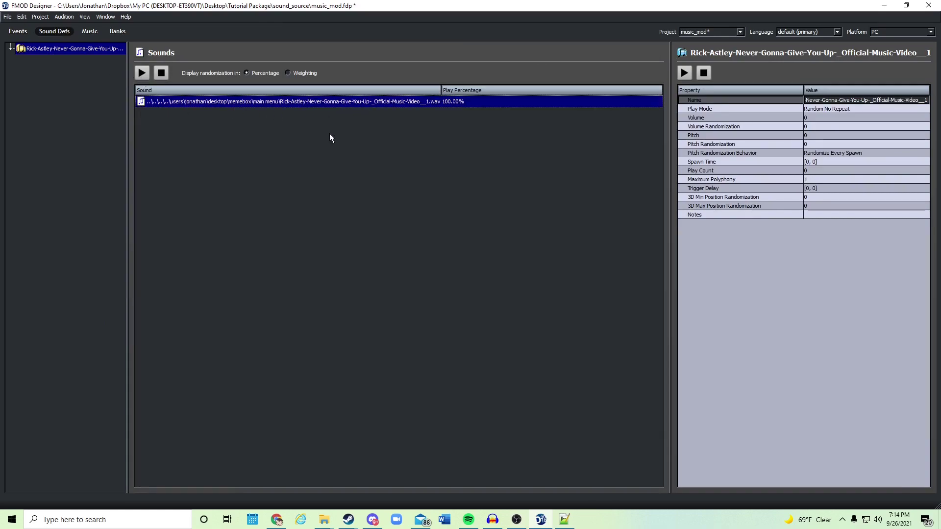
right_click(252, 142)
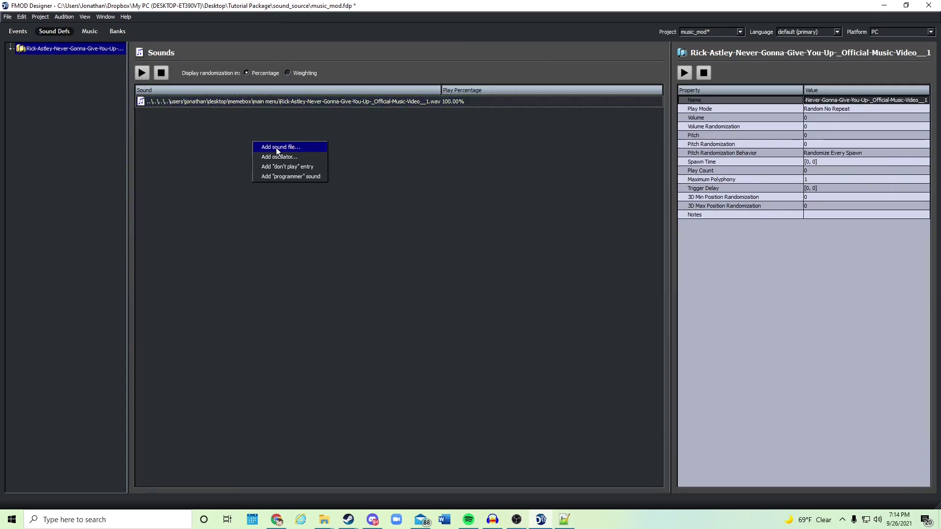
left_click(288, 148)
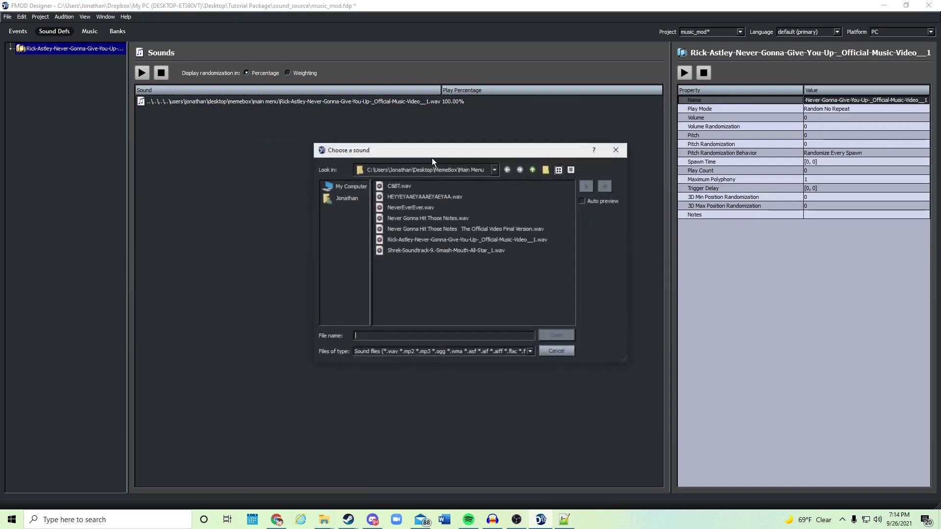
left_click(417, 197)
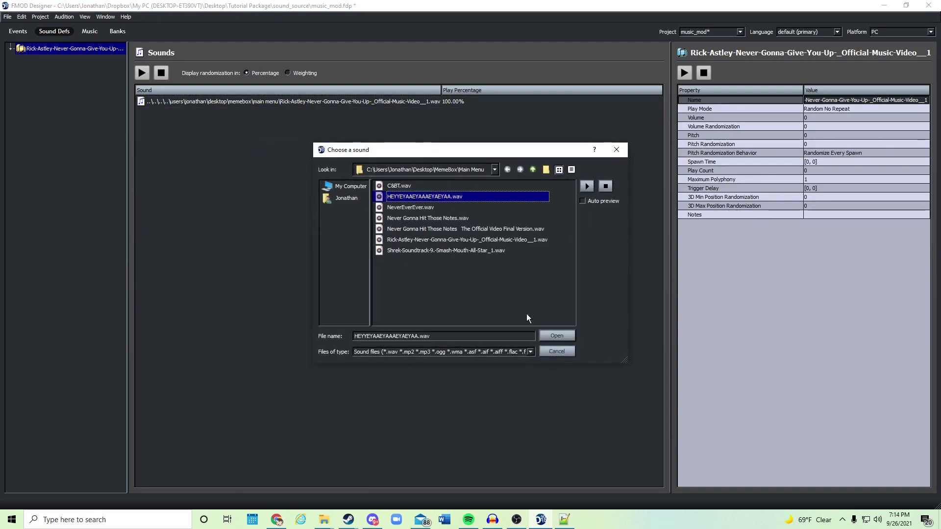
left_click(553, 335)
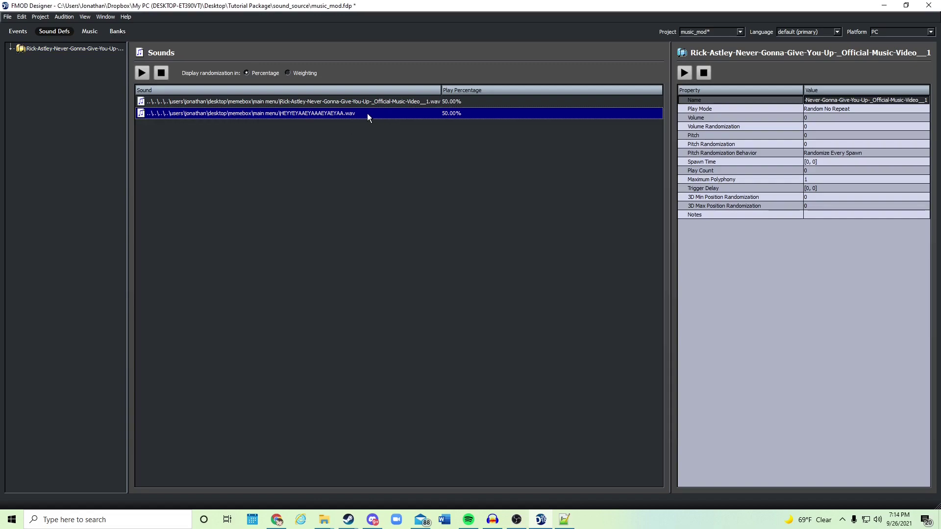
Check the Rick-Astley and HEYYEYAAEYAAAEYAEYAA entries, each at 50.00%.
left_click(456, 101)
left_click(457, 114)
left_click(459, 101)
left_click(457, 112)
left_click(454, 101)
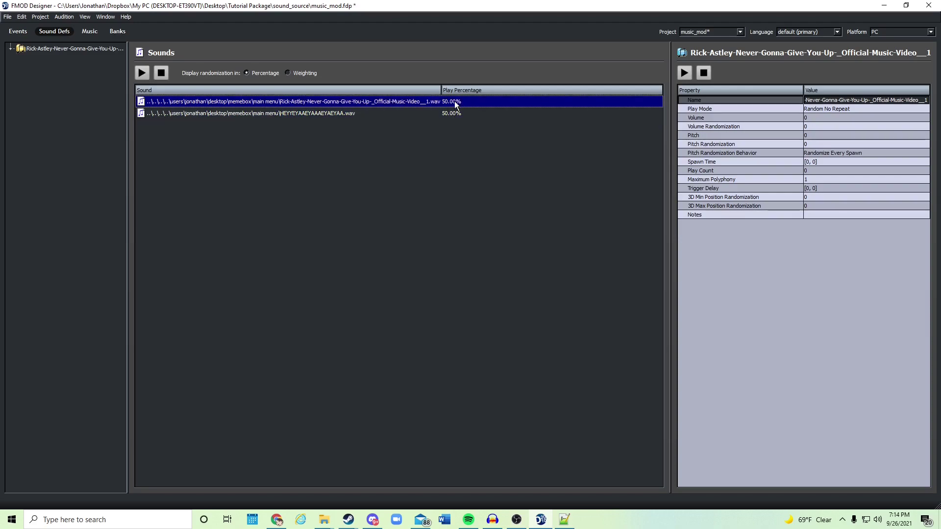
left_click(455, 113)
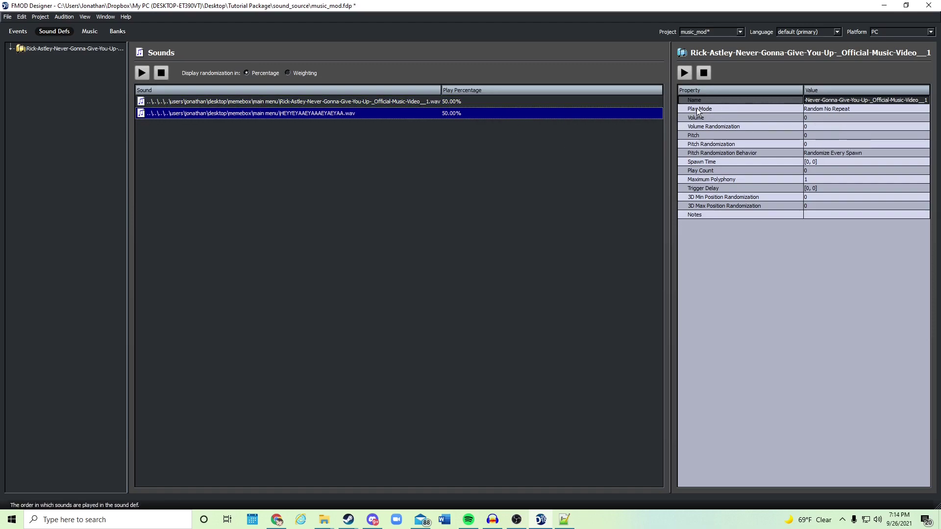
Change the Rick-Astley sound def's Play Mode from Random No Repeat to Random.
left_click(869, 110)
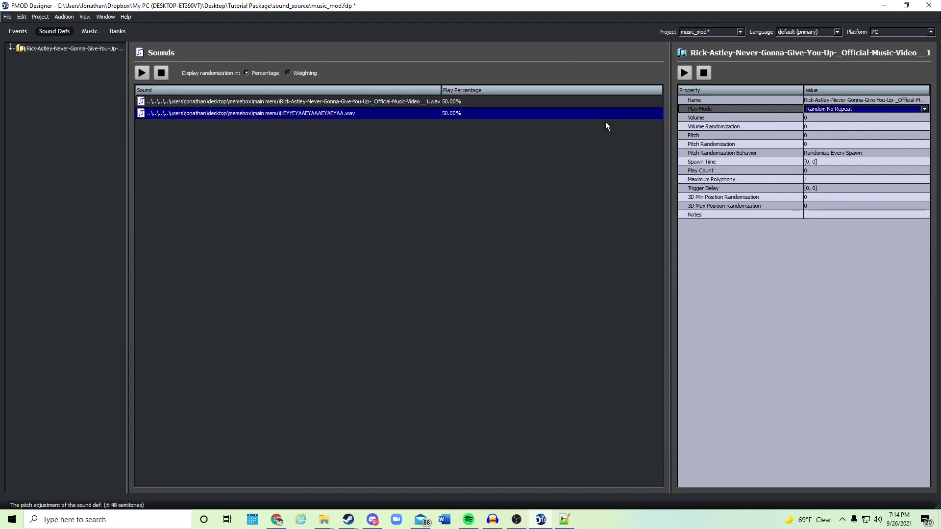
left_click(929, 108)
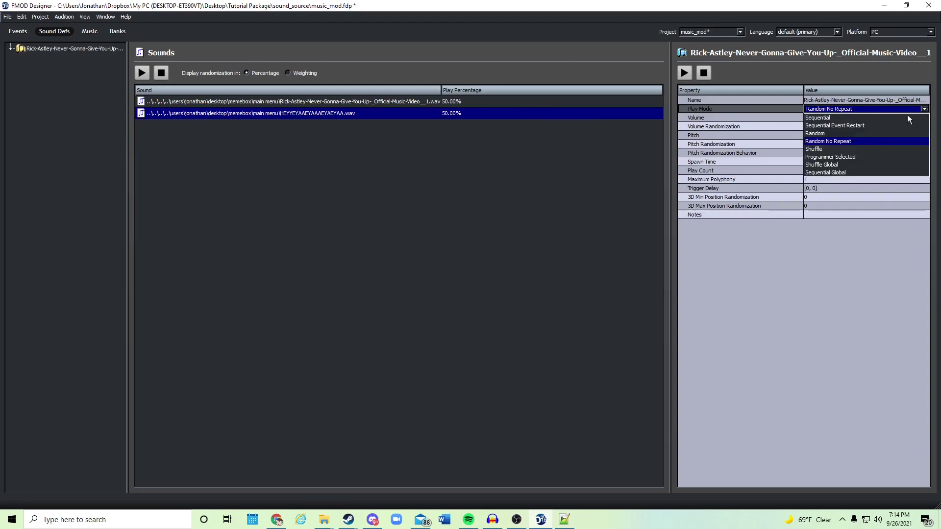
left_click(816, 133)
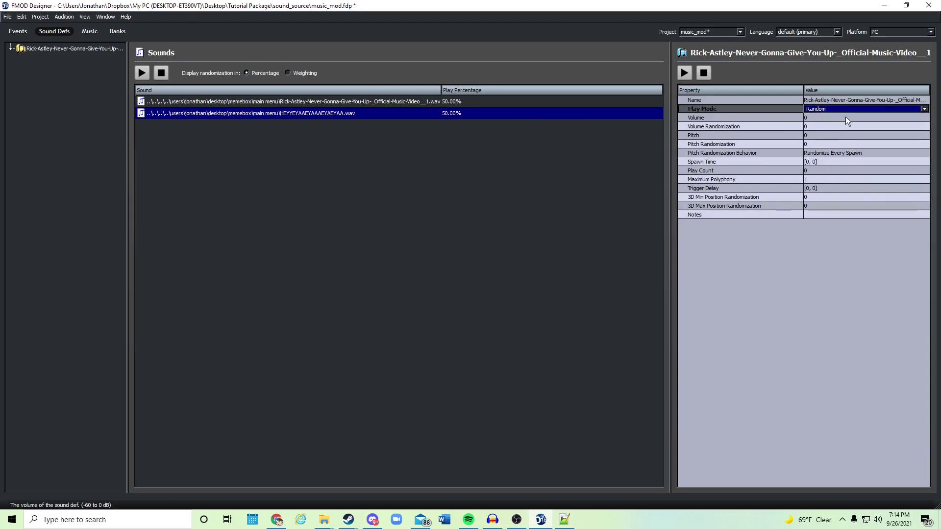
left_click(925, 109)
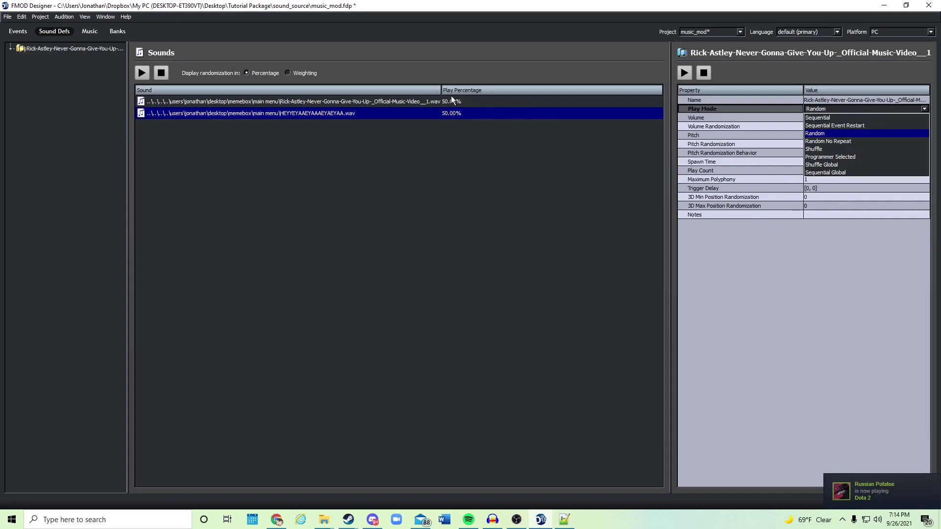
left_click(819, 135)
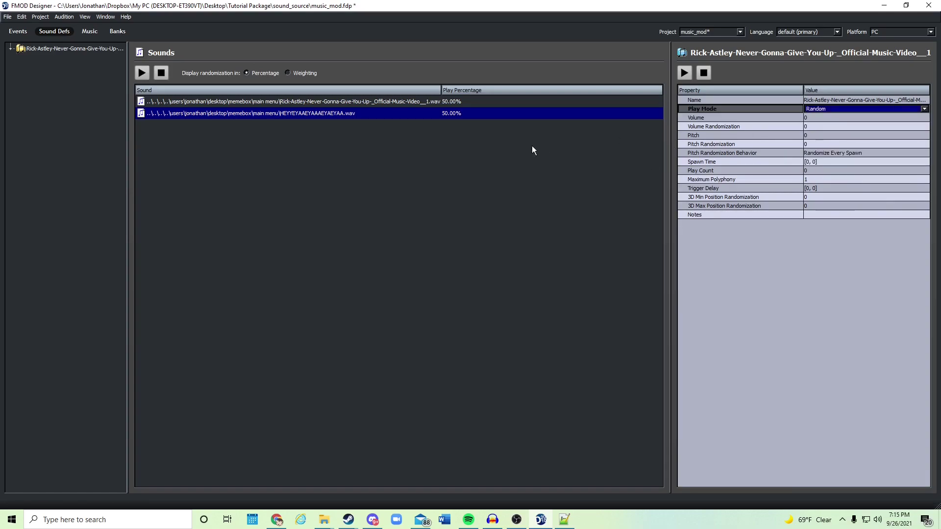
left_click(506, 167)
Add Shrek-Soundtrack-9.-Smash-Mouth-All-Star_1.wav to the sound definition.
right_click(293, 148)
left_click(322, 154)
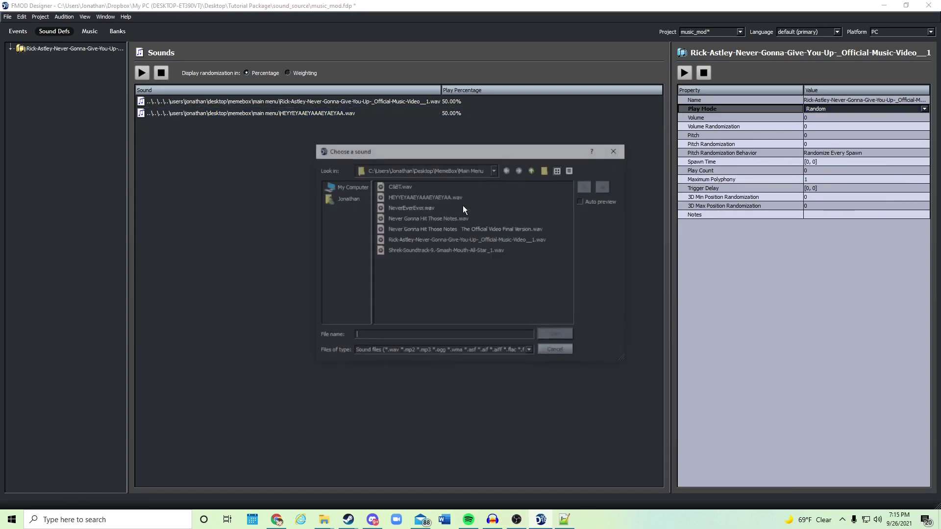
double_click(420, 250)
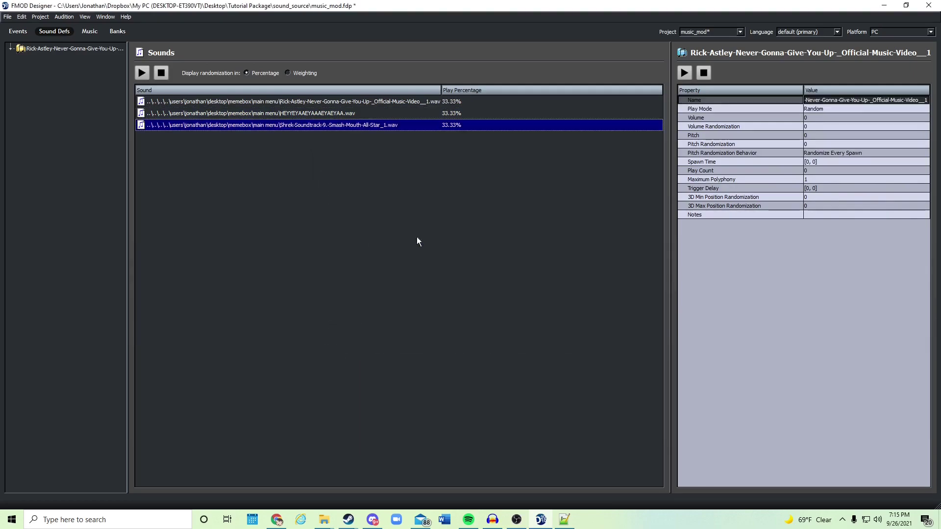
Set the Rick Astley entry's play percentage to 33.00%, leaving the others at 33.50%.
left_click(451, 101)
left_click(455, 115)
left_click(454, 103)
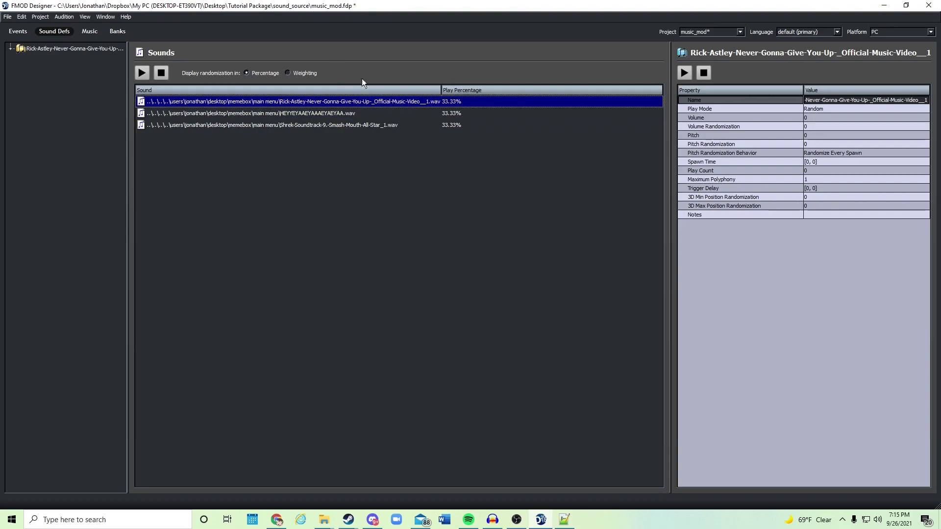
right_click(452, 104)
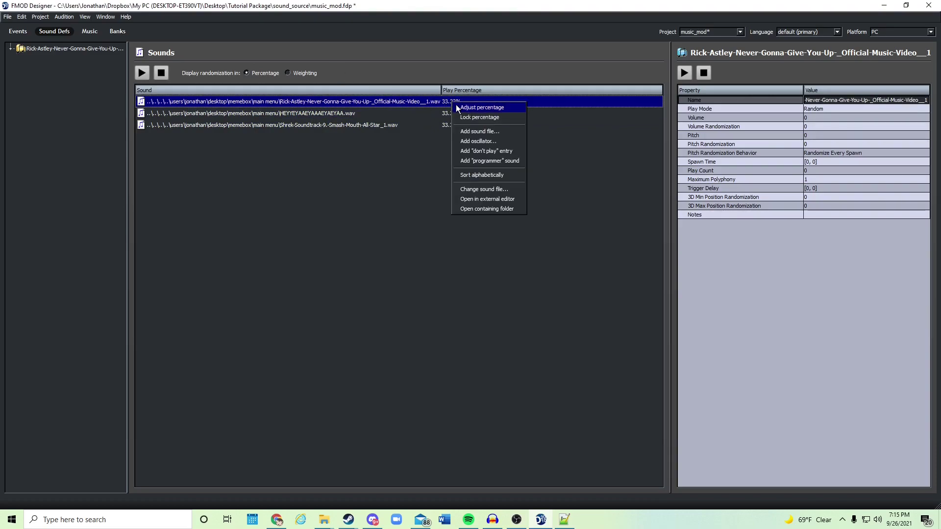
left_click(481, 108)
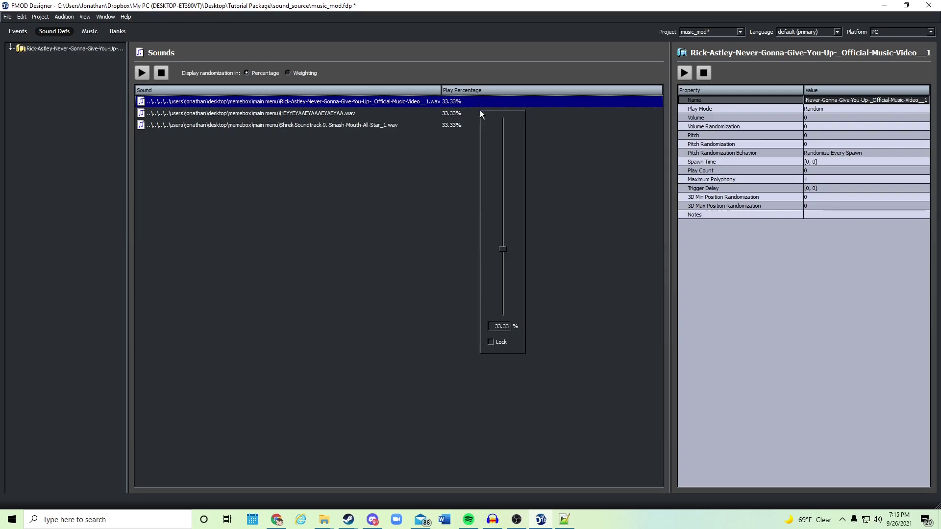
mouse_move(501, 249)
left_mouse_down()
mouse_move(502, 162)
mouse_move(494, 224)
mouse_move(508, 288)
mouse_move(510, 249)
left_mouse_up()
left_click(398, 204)
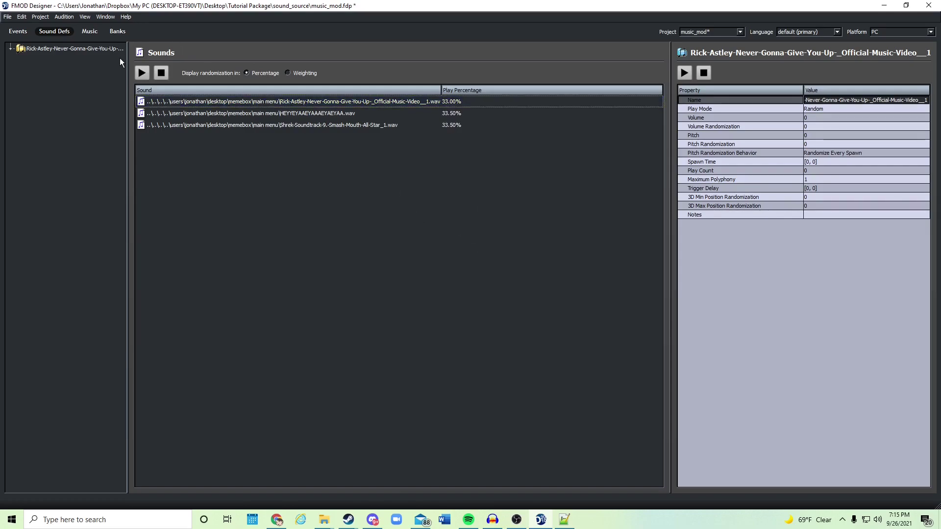
Add the Shrek-Soundtrack-9 .wav from MemeBox\Main Menu as a new sound on music_work's layer.
left_click(17, 30)
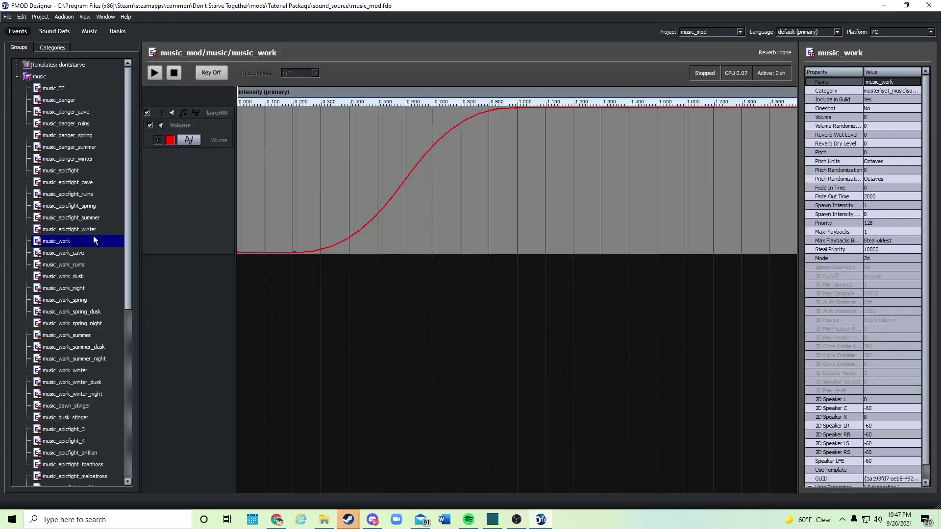
left_click(93, 240)
left_click(560, 136)
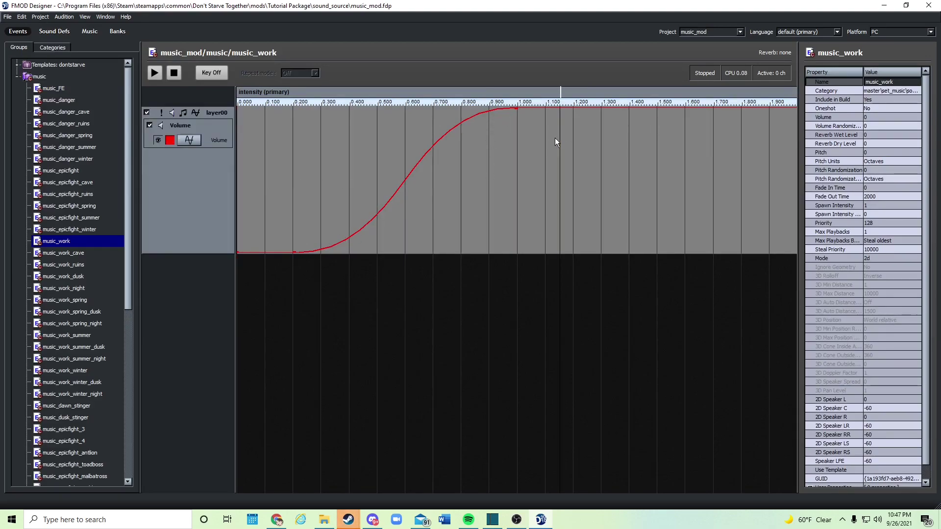
right_click(555, 138)
left_click(572, 143)
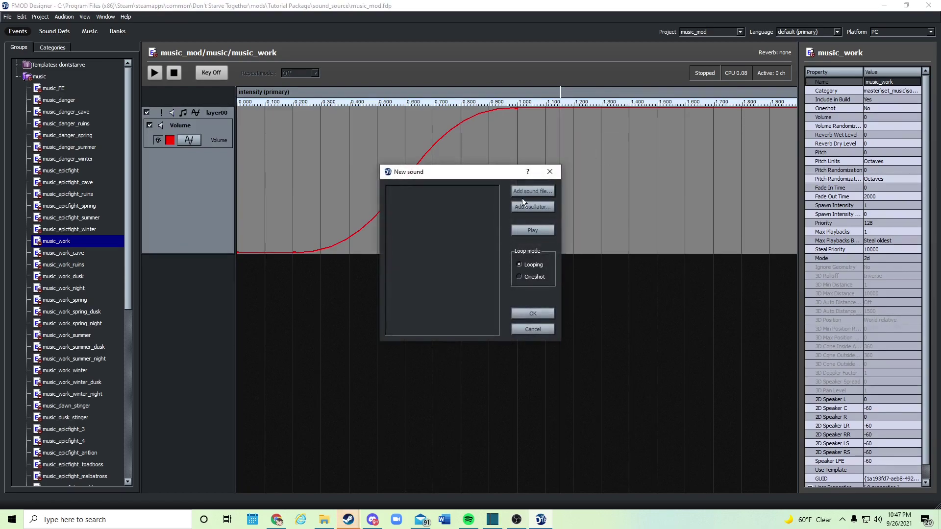
left_click(534, 187)
left_click(495, 170)
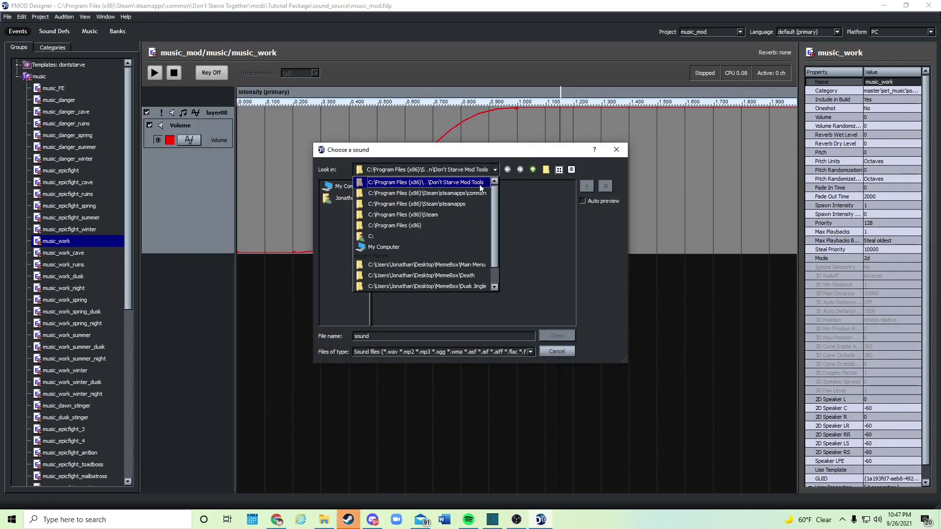
left_click(466, 264)
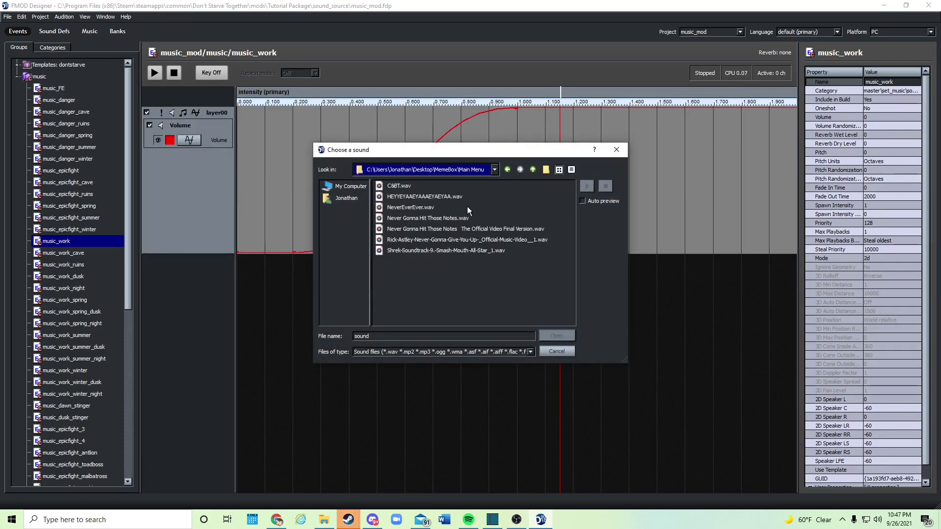
double_click(443, 250)
left_click(550, 309)
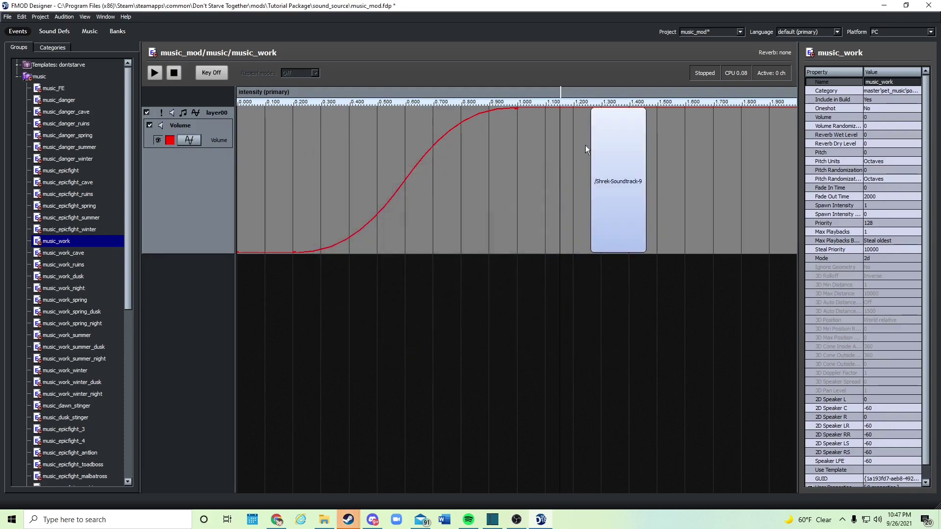
Stretch the Shrek sound across the full intensity range and preview music_work.
left_click_drag(590, 158, 179, 181)
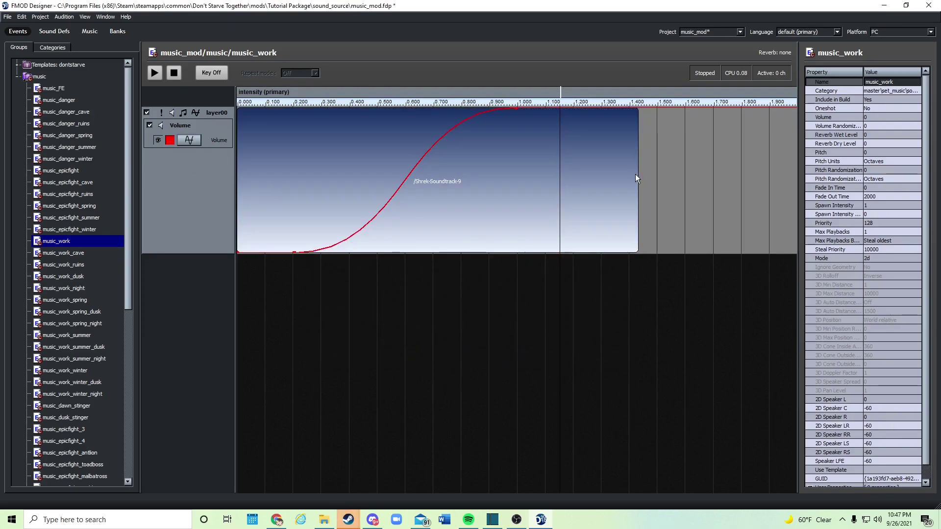
left_click_drag(637, 174, 797, 171)
left_click(281, 92)
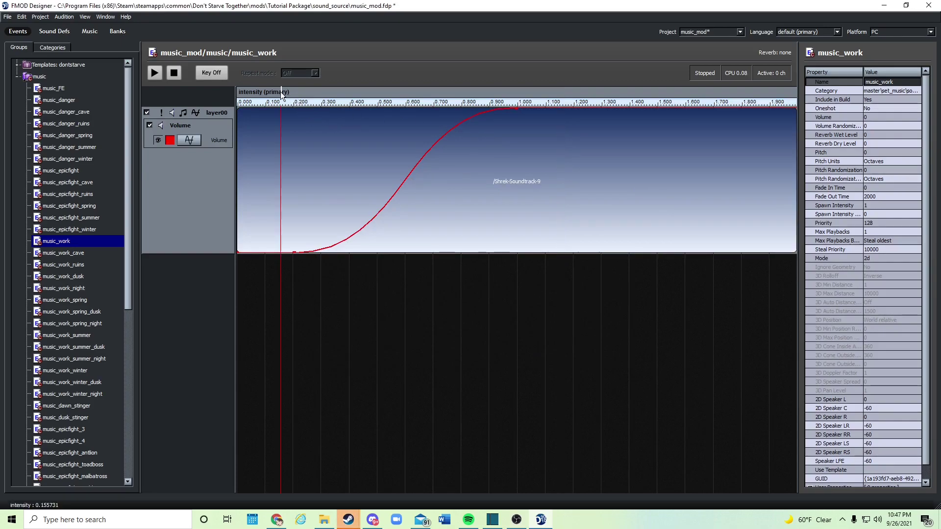
left_click(155, 72)
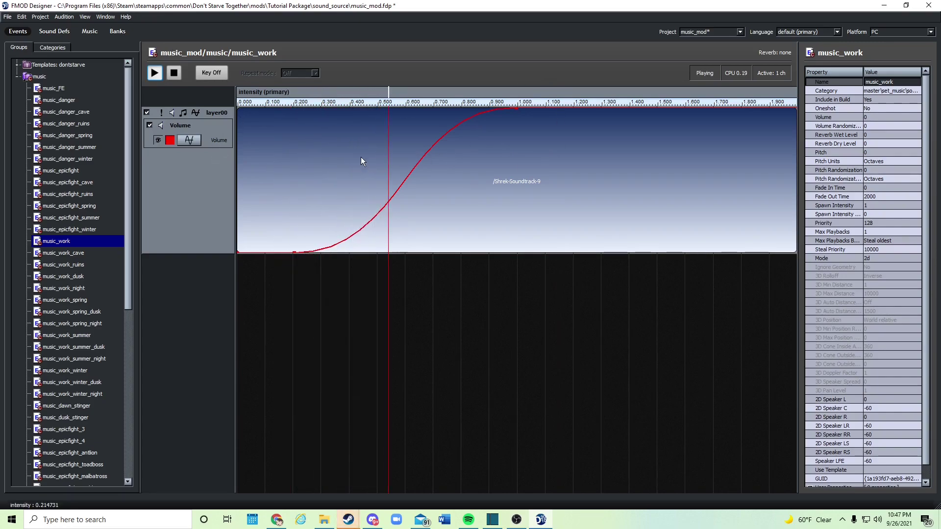
left_click(879, 520)
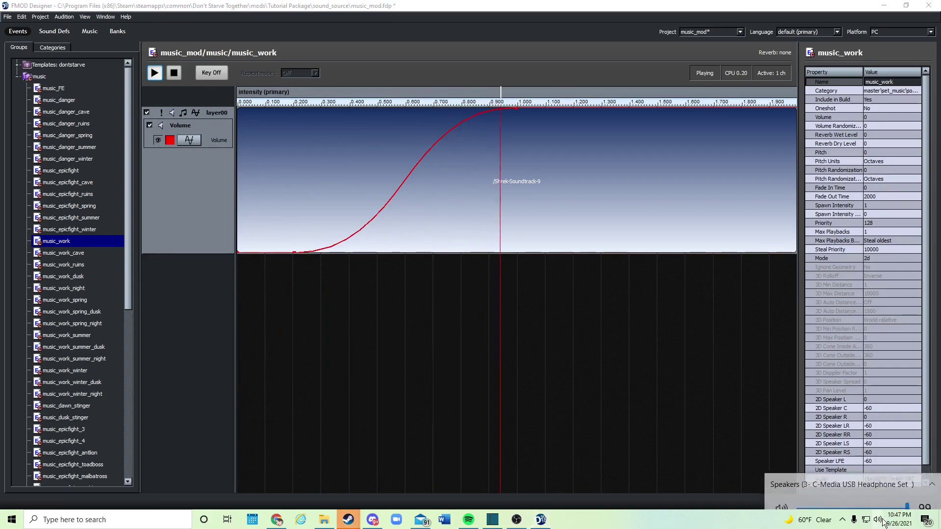
left_click(178, 76)
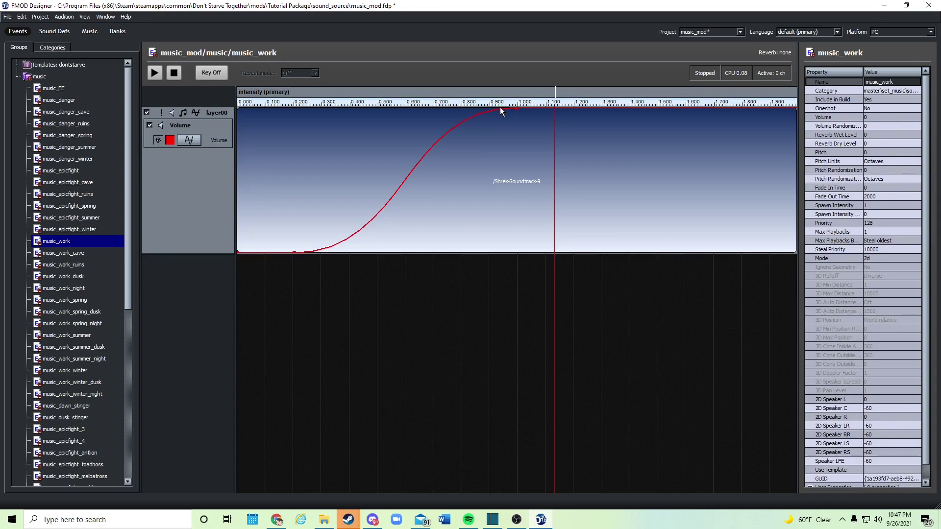
Add contra_death_sound from MemeBox\Death to gonecrazy_stinger's layer as a Oneshot sound.
scroll(79, 282, "down", 8)
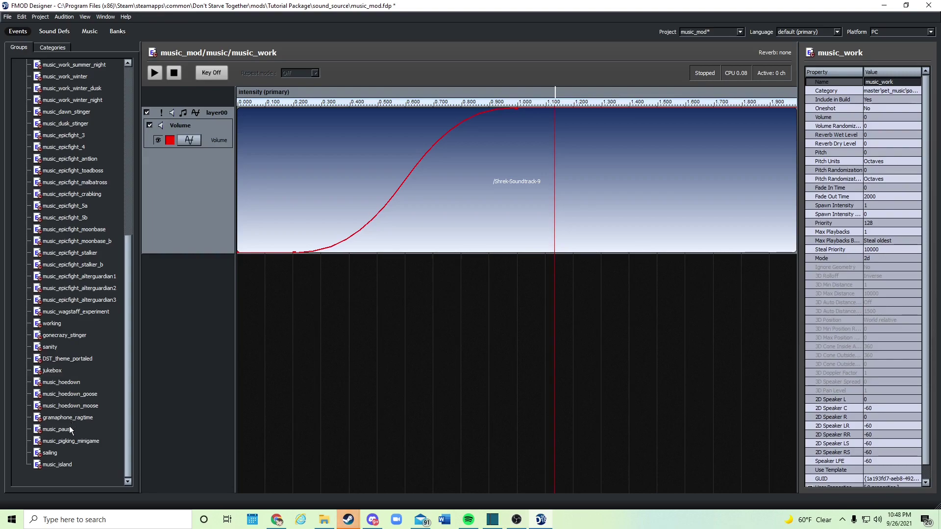
left_click(71, 337)
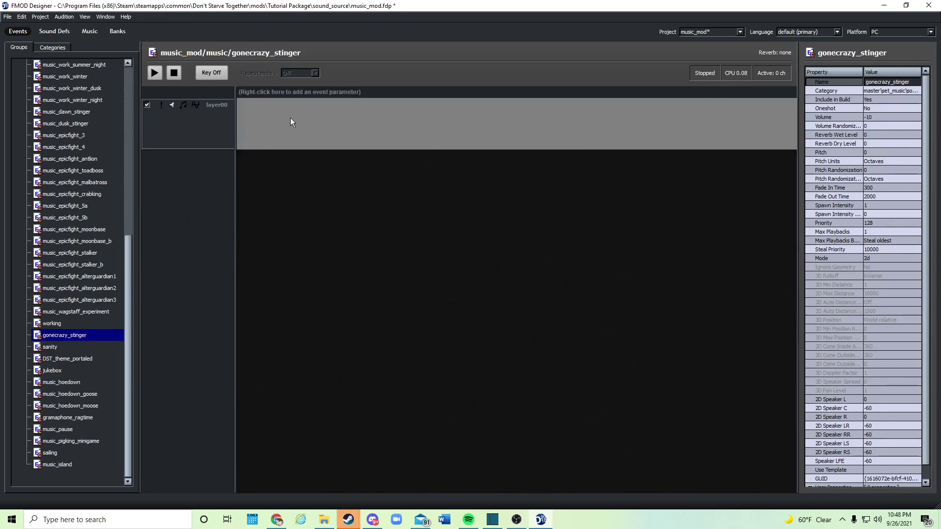
right_click(351, 125)
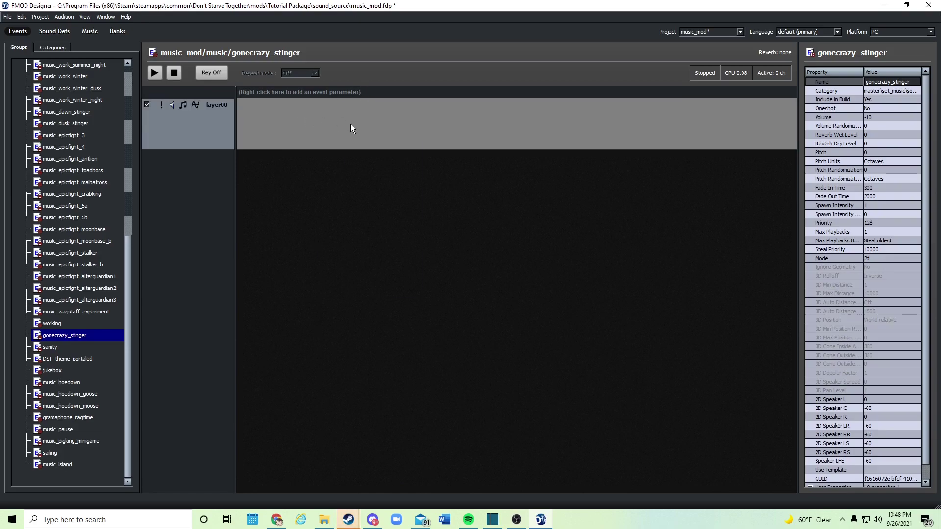
left_click(372, 130)
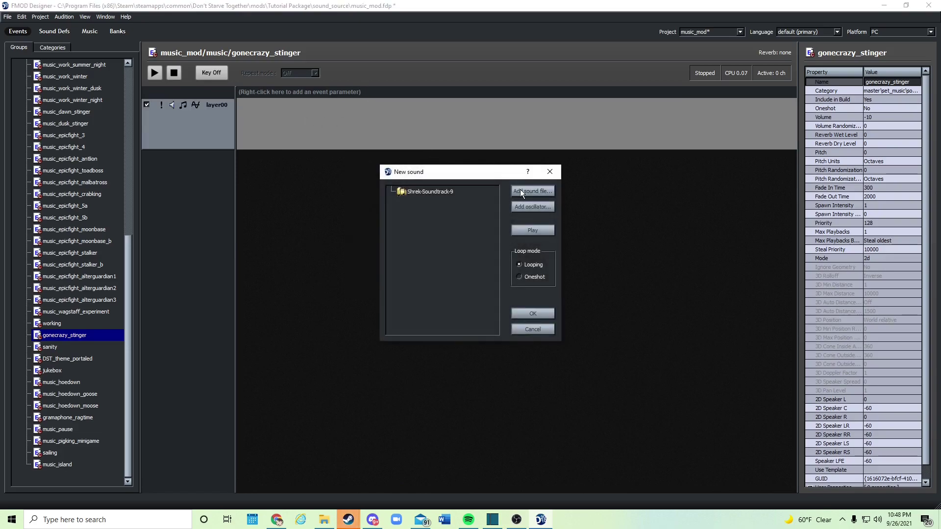
left_click(521, 193)
left_click(495, 171)
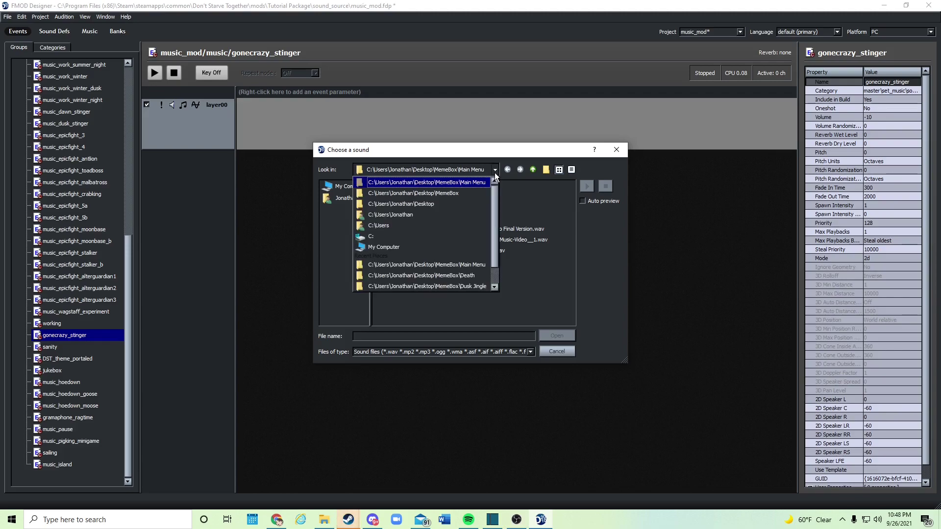
left_click(469, 276)
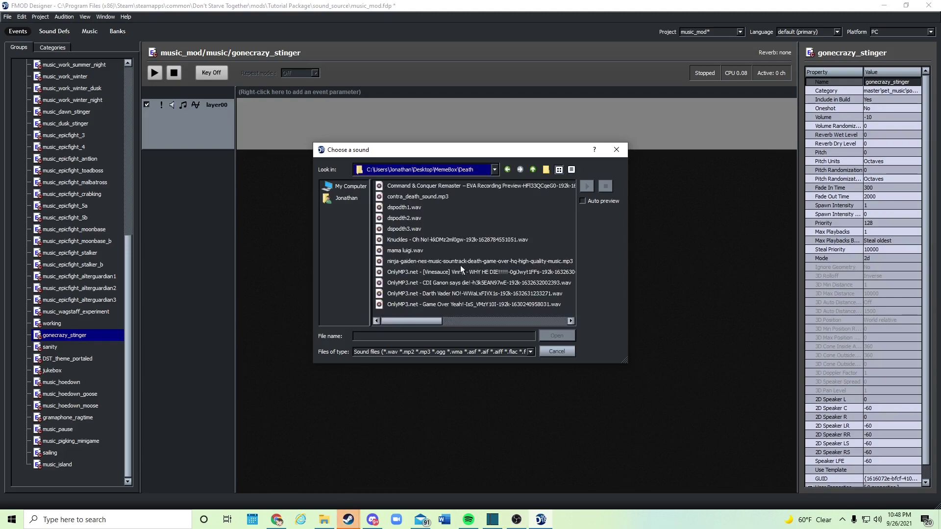
double_click(429, 197)
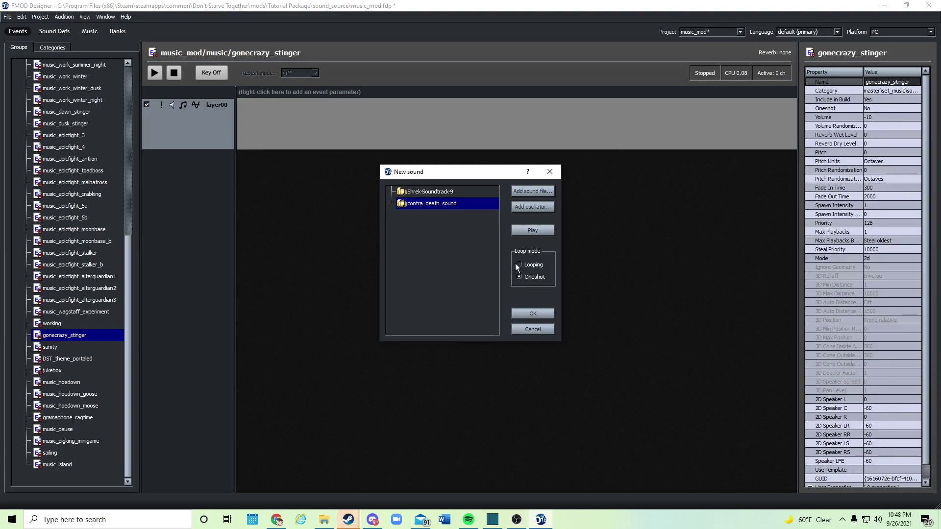
left_click(531, 312)
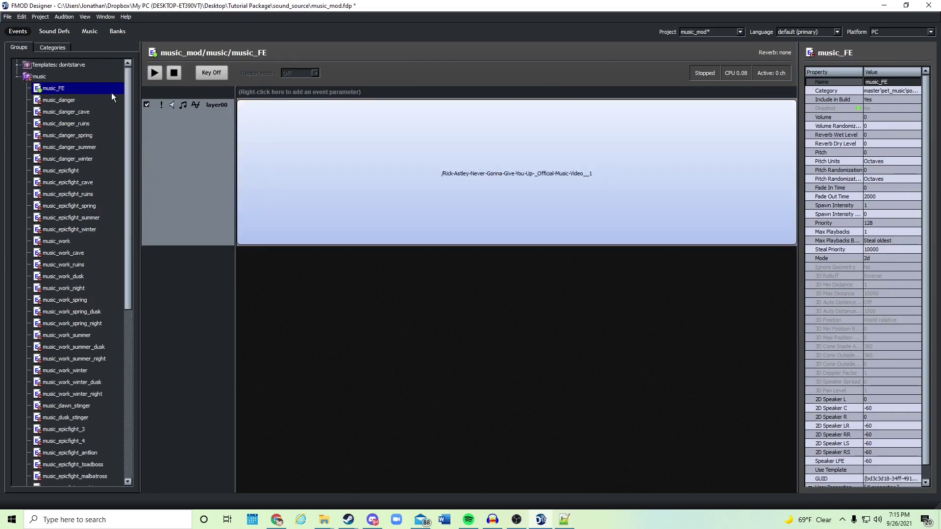
Browse the music_FE, music_danger and sanity events, leaving sanity undeleted.
left_click(83, 98)
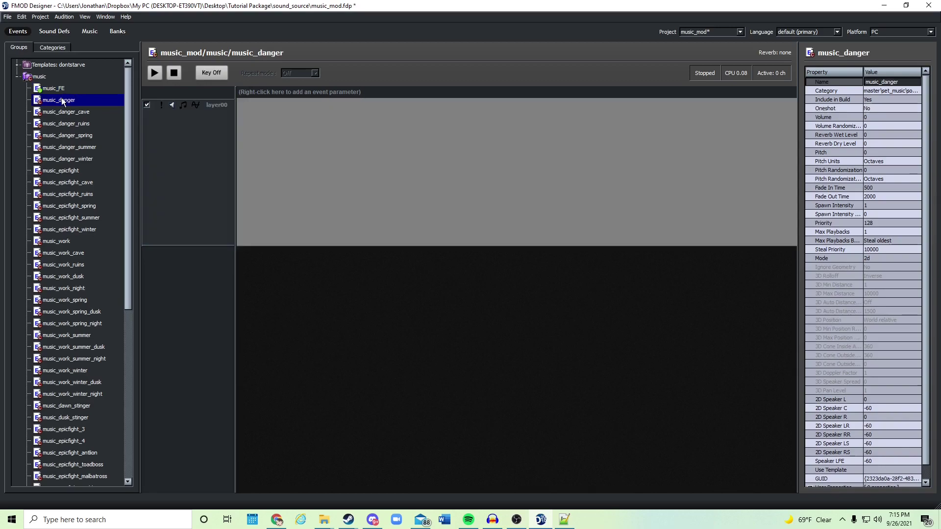
left_click(67, 90)
left_click(78, 99)
key("Down")
key("Down")
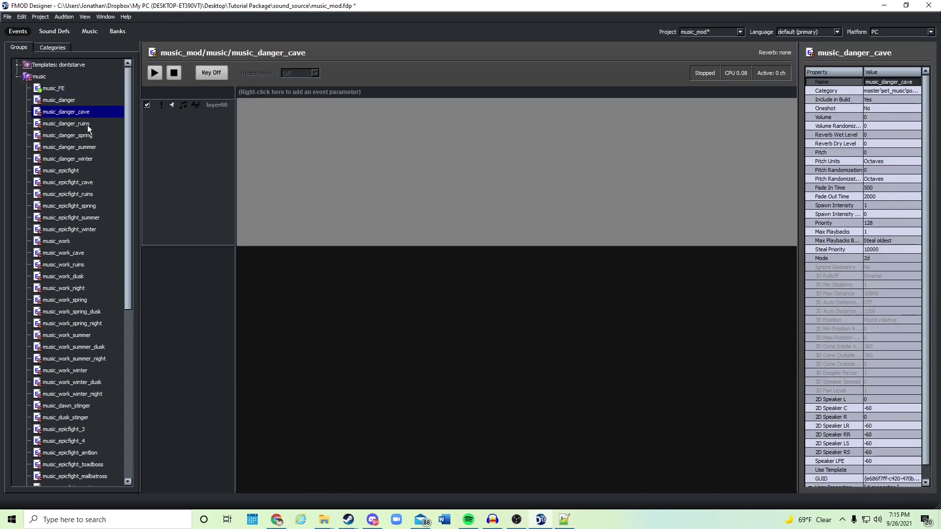
key("Down")
scroll(52, 172, "down", 8)
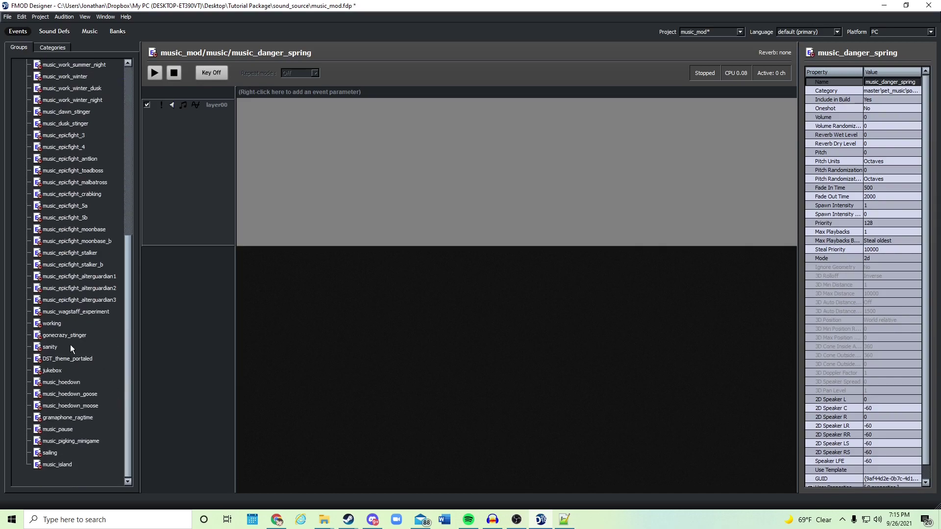
left_click(62, 322)
left_click(57, 348)
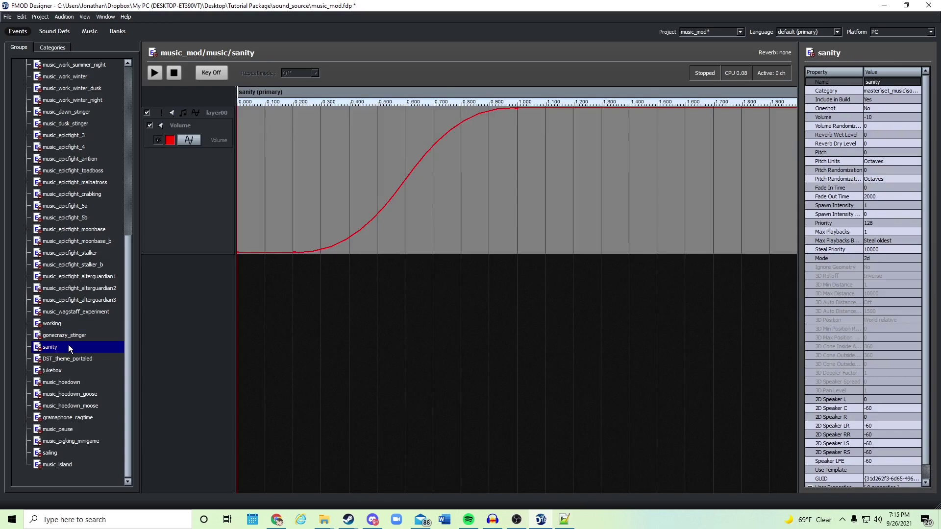
right_click(66, 347)
left_click(54, 349)
right_click(60, 349)
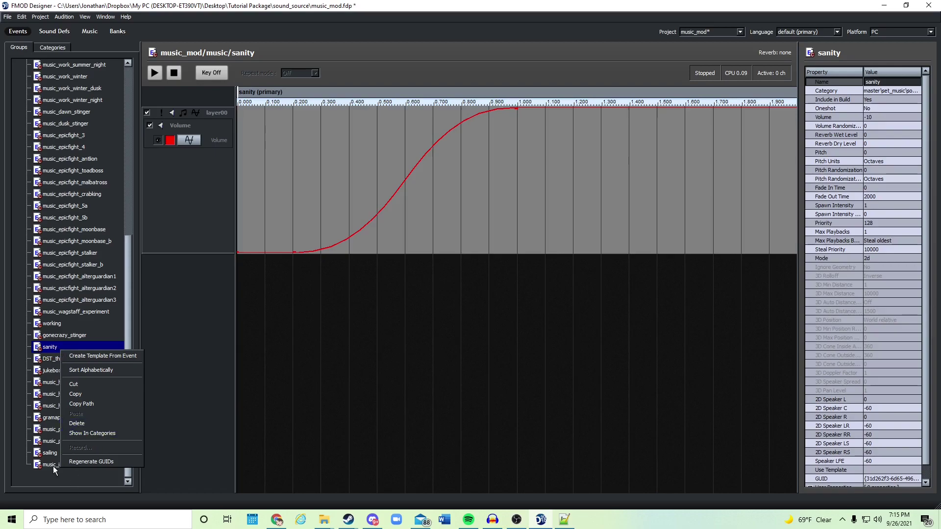
left_click(78, 343)
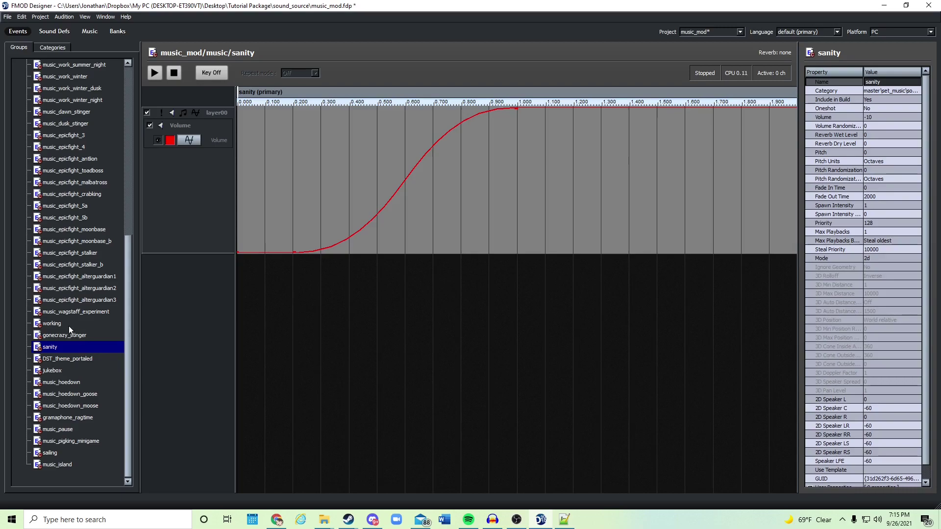
Delete the 'working' event from the music group.
left_click(54, 323)
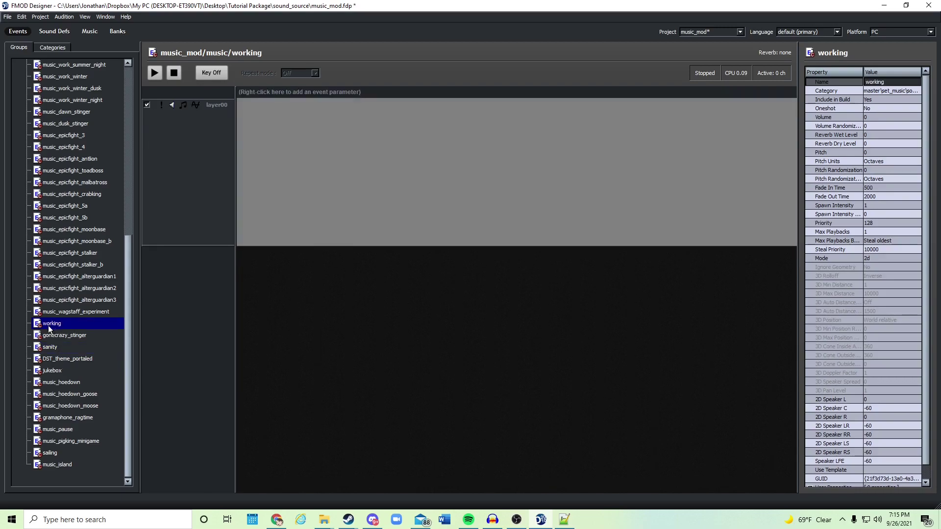
right_click(57, 325)
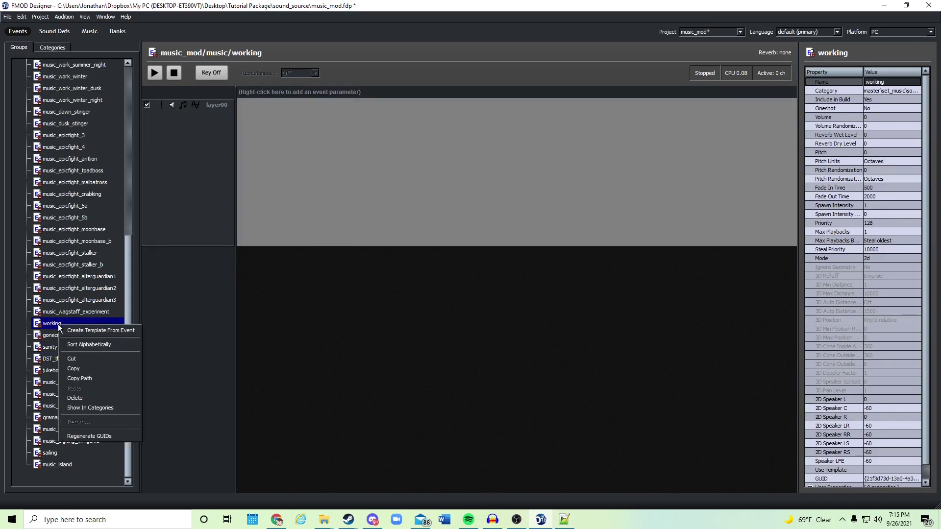
left_click(77, 398)
left_click(461, 266)
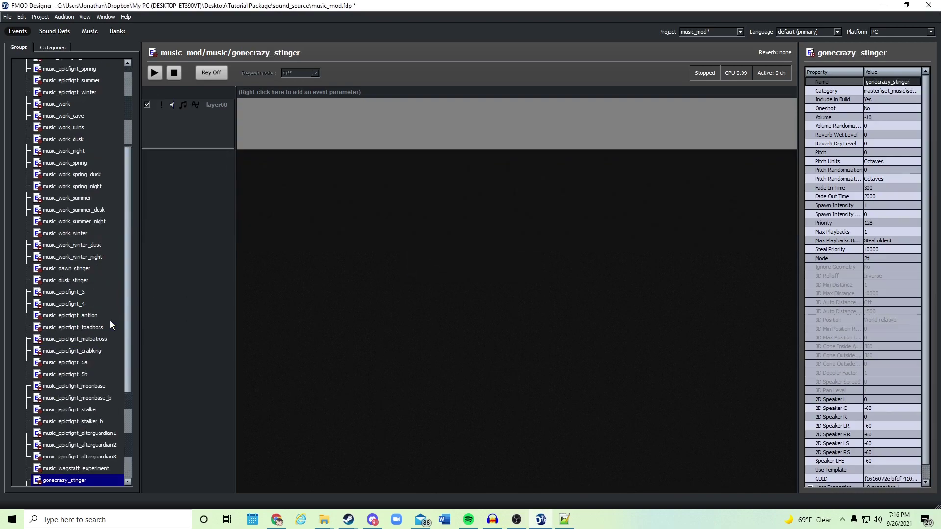
Inspect music_work_winter_dusk and alterguardian1, cancelling an add-sound on alterguardian1's layer.
scroll(104, 353, "down", 4)
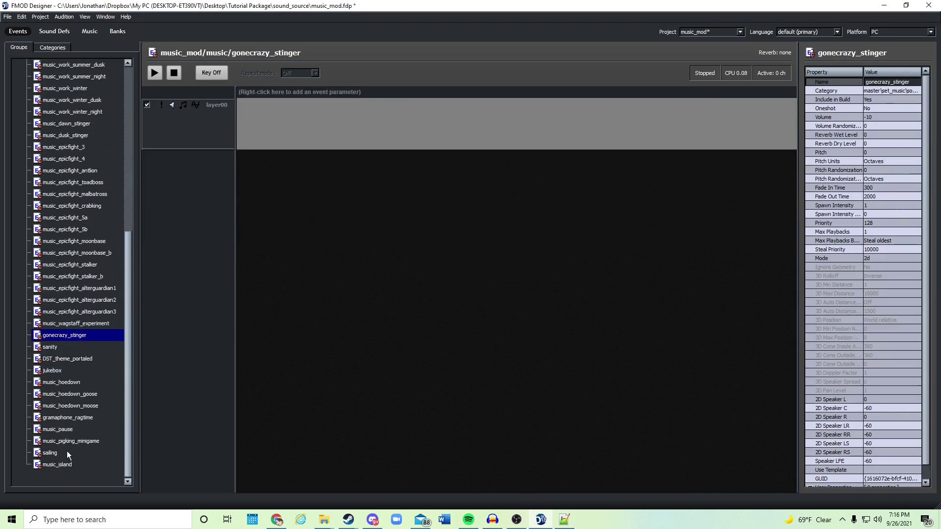
scroll(75, 241, "up", 10)
scroll(90, 214, "down", 10)
left_click(72, 99)
left_click(78, 288)
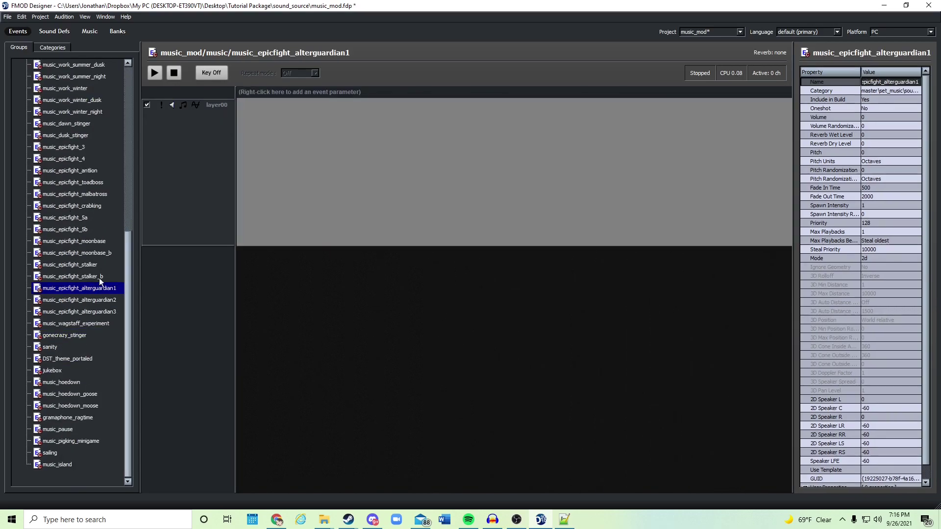
right_click(352, 151)
left_click(364, 156)
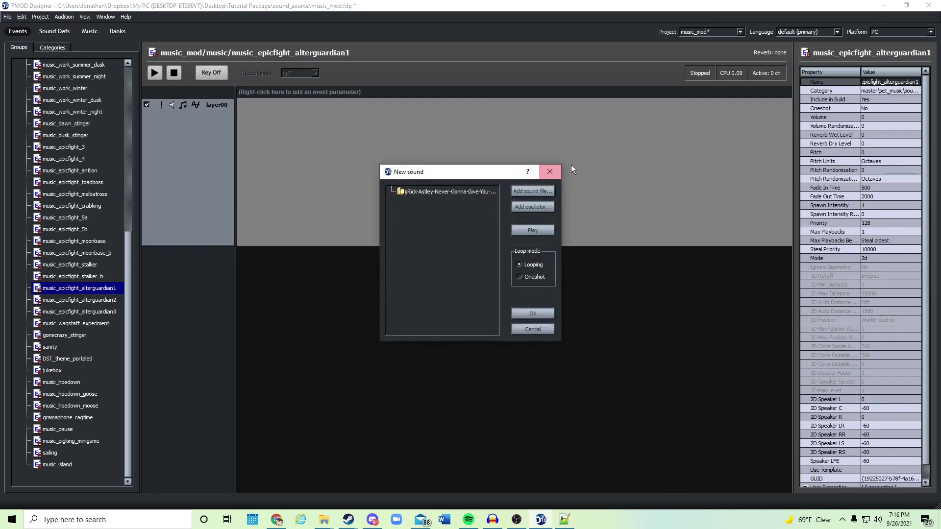
left_click(552, 171)
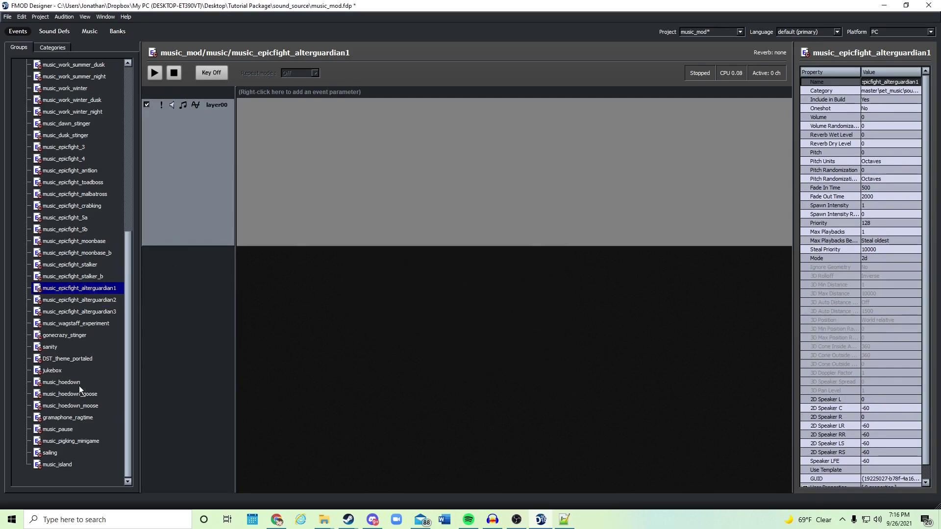
Check the antlion, 5b and danger_ruins events, ending back on music_FE.
left_click(86, 171)
left_click(91, 227)
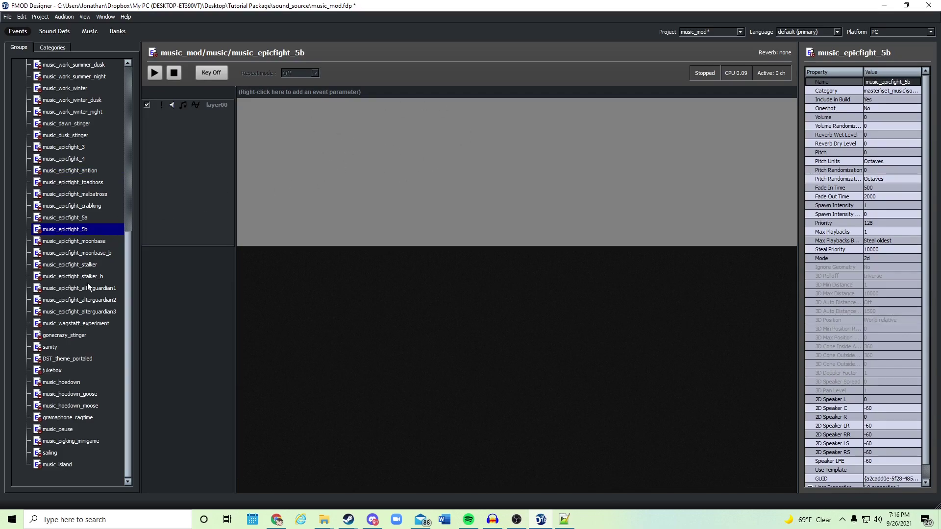
scroll(87, 415, "up", 8)
scroll(87, 415, "up", 1)
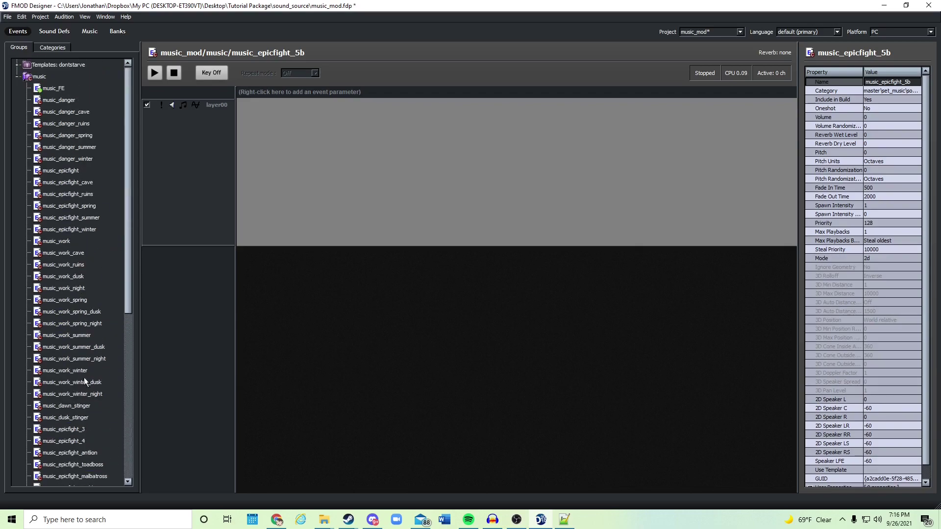
left_click(78, 90)
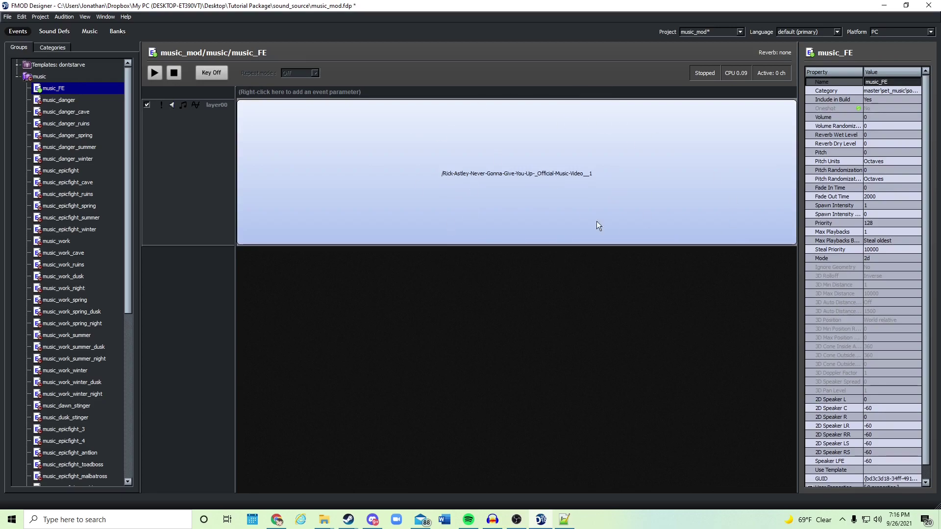
left_click(81, 125)
left_click(70, 89)
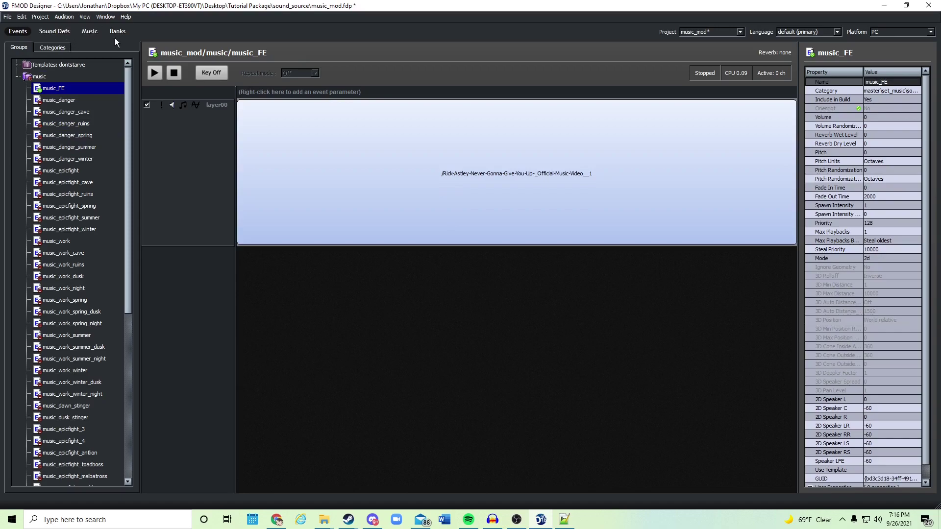
Save the music_mod project and switch to the Banks view.
left_click(10, 17)
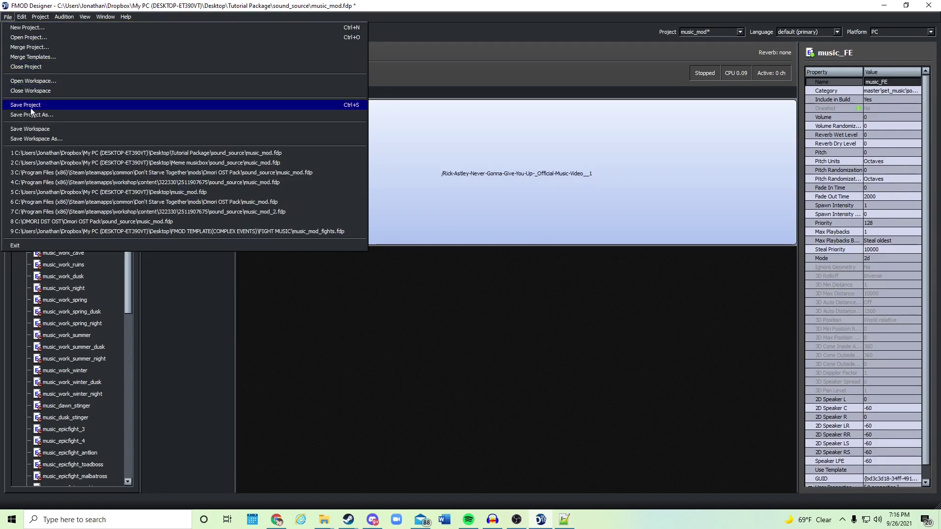
left_click(10, 16)
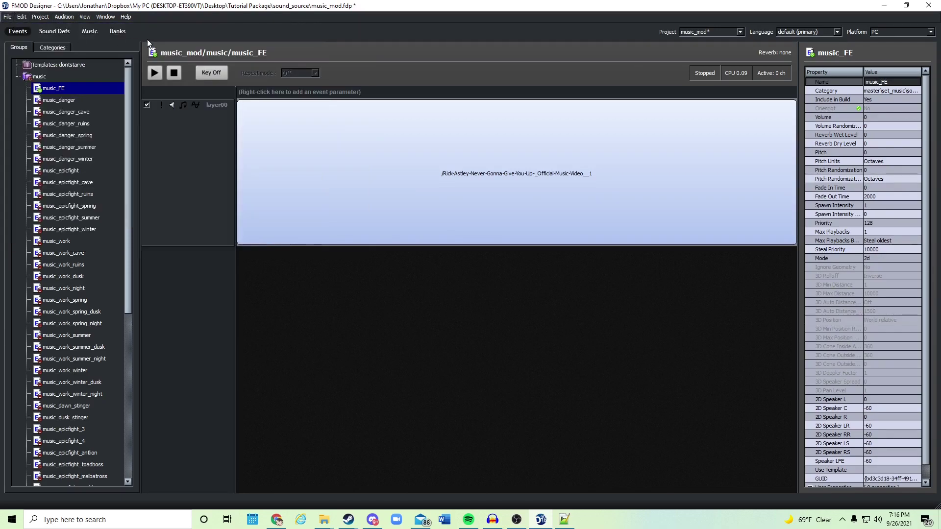
left_click(122, 30)
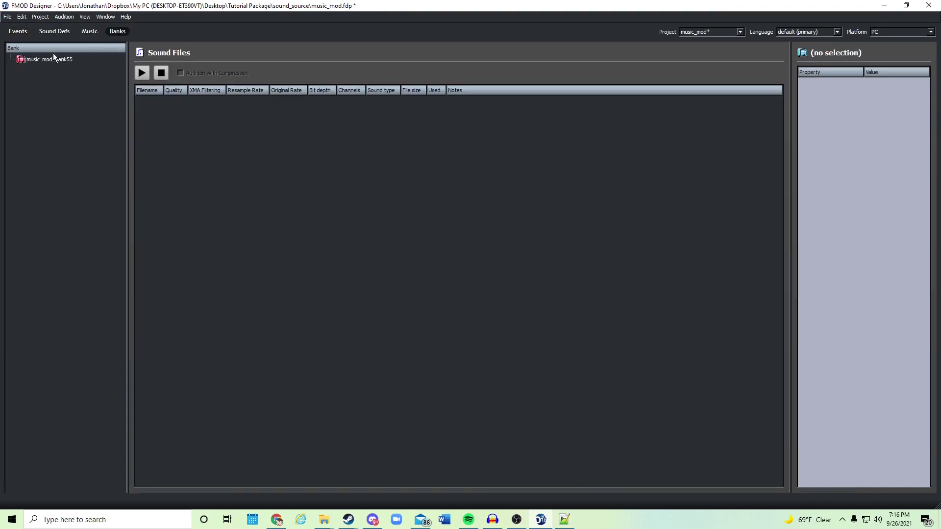
Show music_mod_bank55's settings and try MP3 compression at quality 50.
left_click(66, 62)
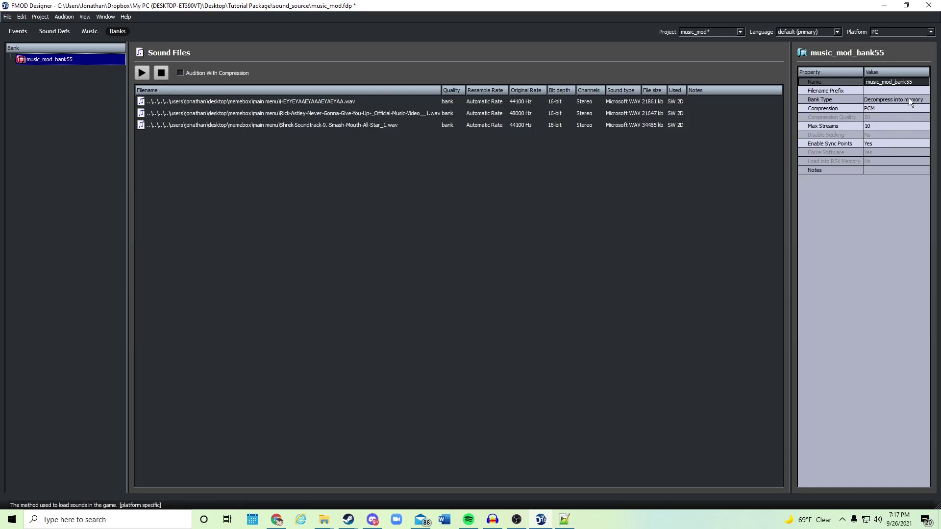
left_click(879, 110)
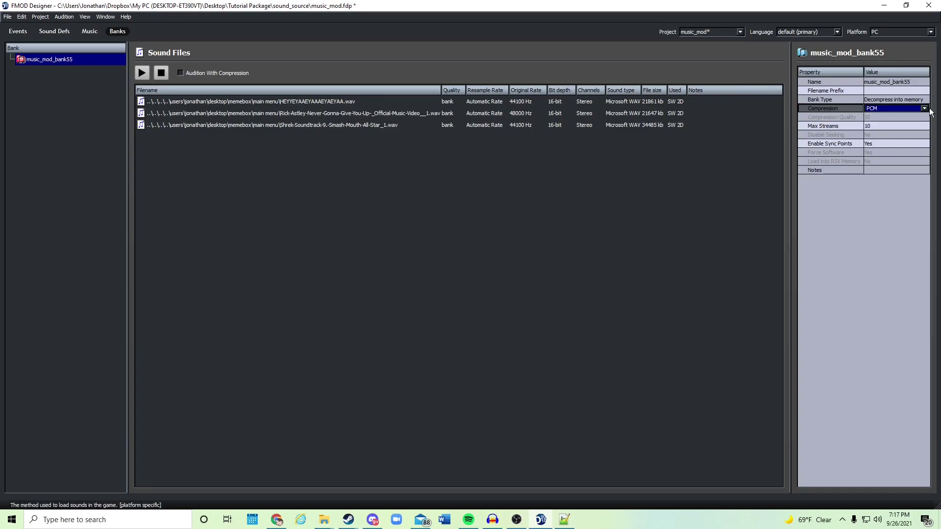
left_click(876, 107)
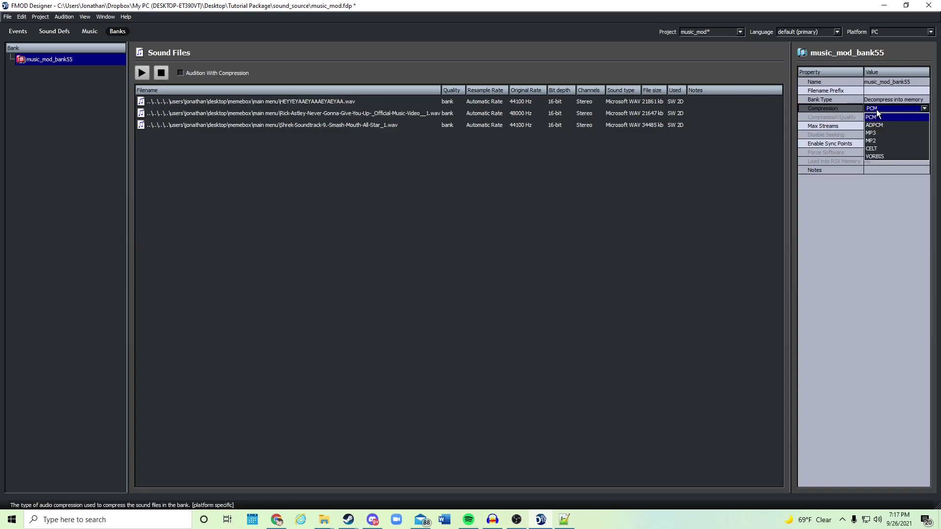
double_click(743, 117)
key("Escape")
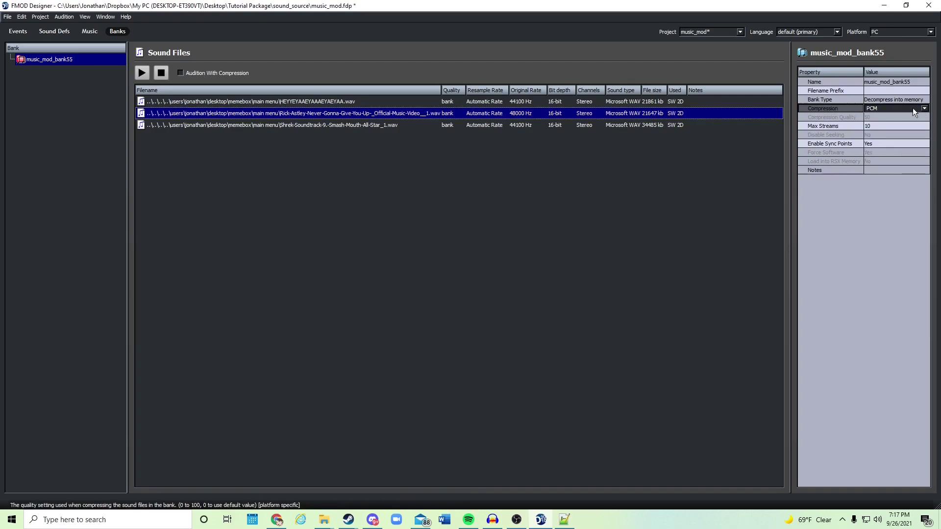
left_click(924, 109)
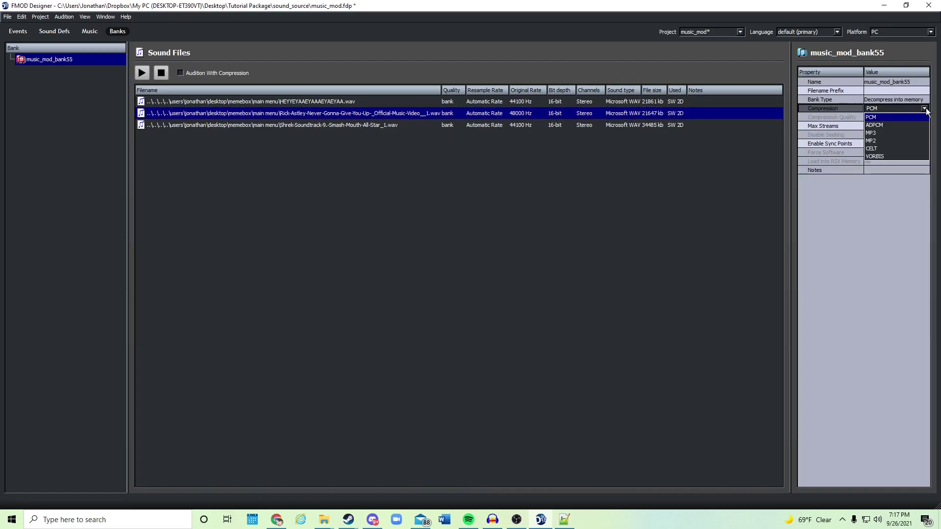
left_click(881, 135)
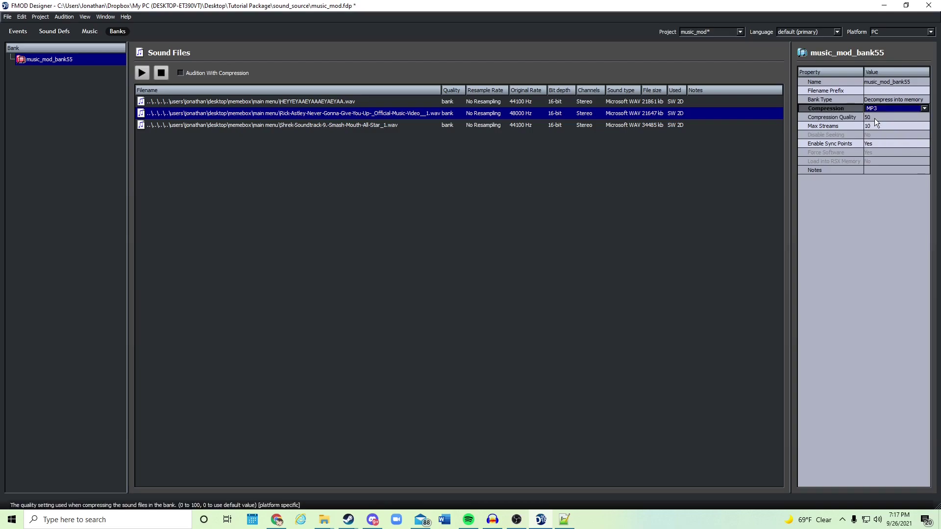
left_click(871, 118)
double_click(864, 118)
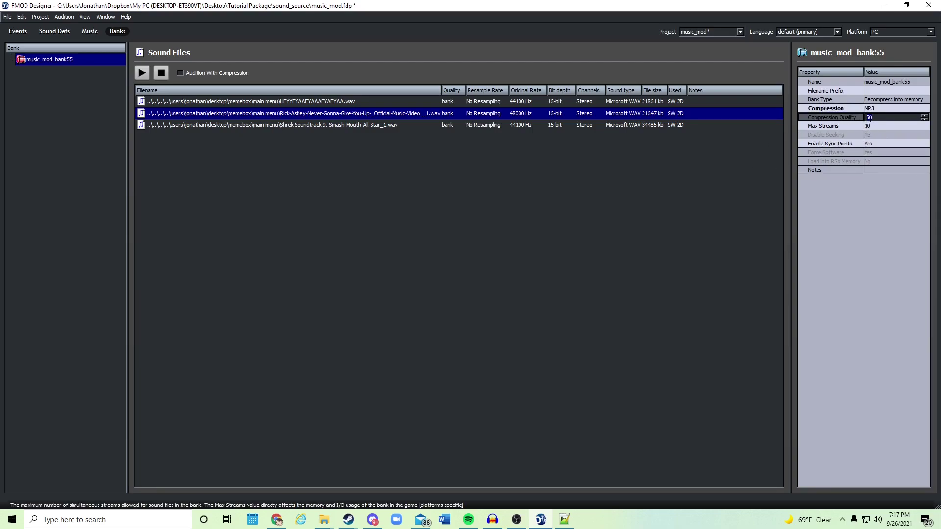
left_click(746, 147)
Change the bank's compression from MP3 to PCM and confirm it.
left_click(909, 108)
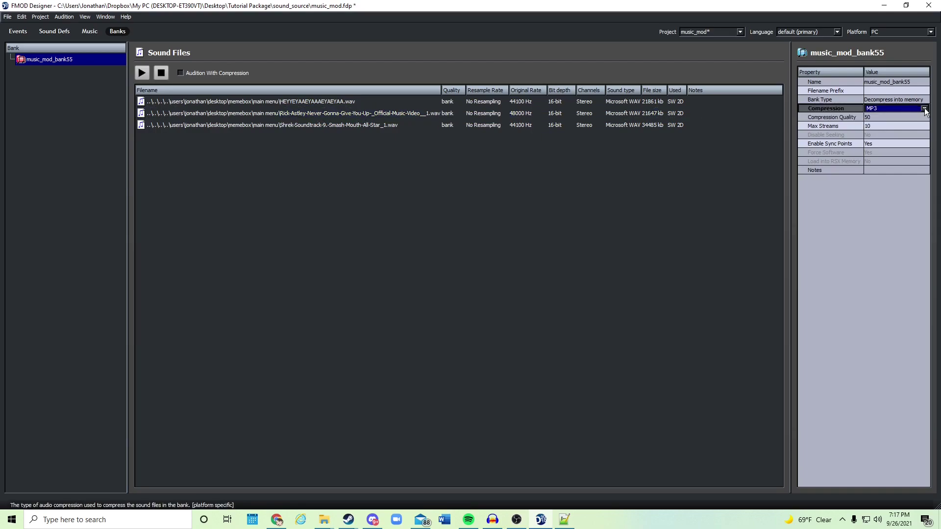
left_click(891, 109)
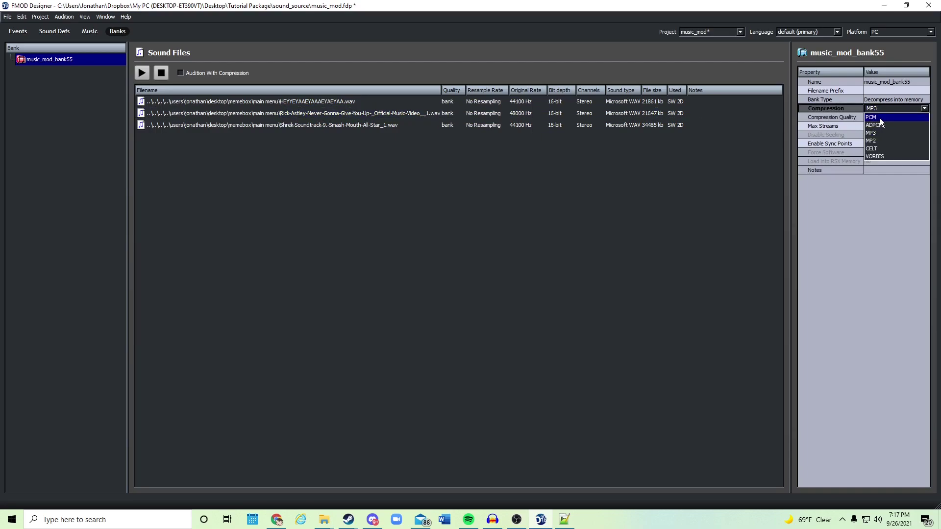
left_click(881, 118)
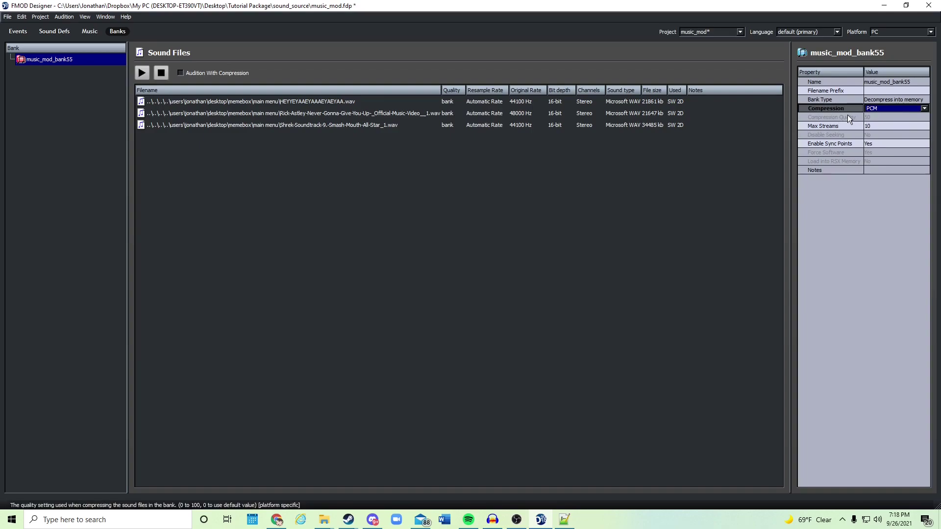
left_click(681, 220)
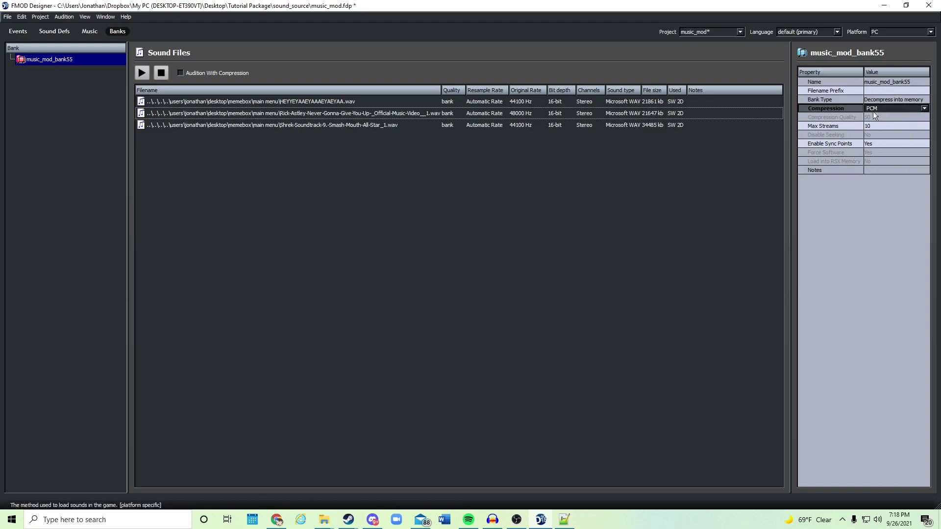
left_click(911, 82)
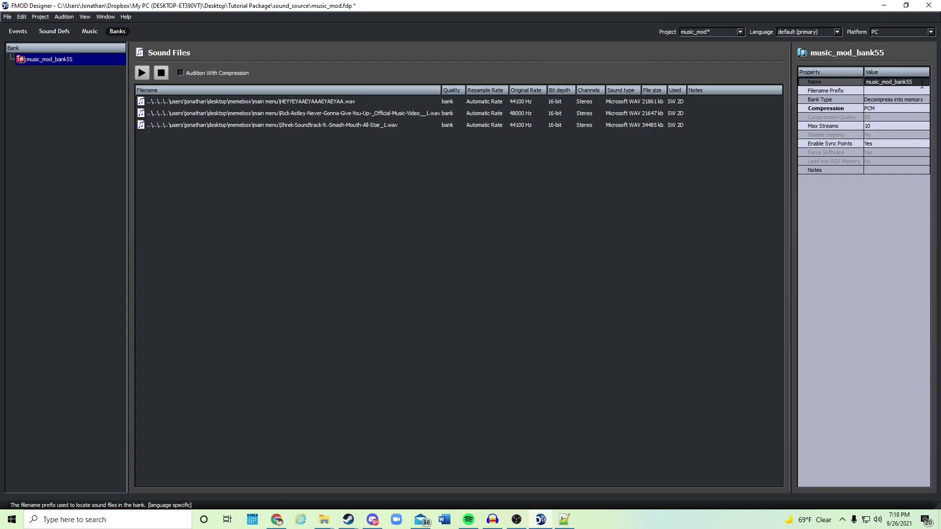
Remove '_bank55' so the bank is named music_mod.
left_click_drag(912, 88, 895, 86)
left_click(712, 155)
key("BackSpace")
key("Return")
Recheck the music_mod name value and bring up the bank's context menu.
left_click(38, 60)
left_click(866, 84)
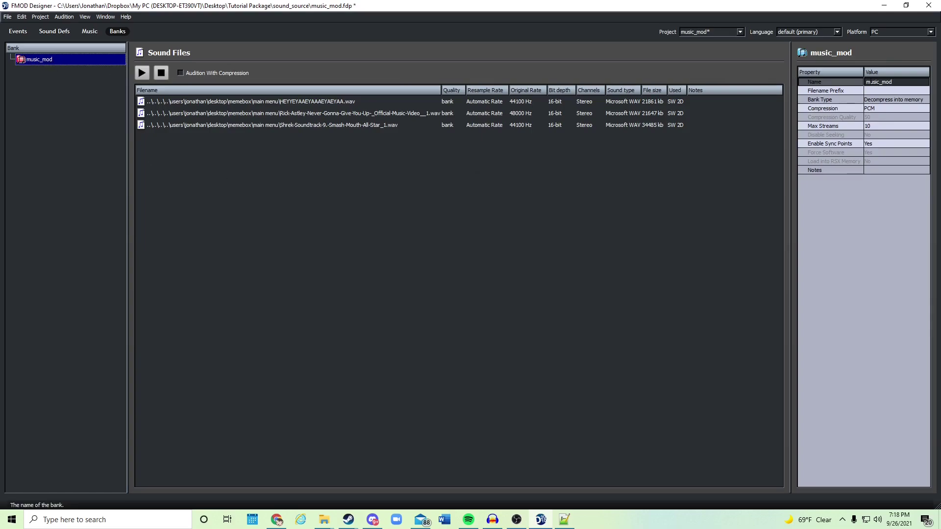
left_click(901, 82)
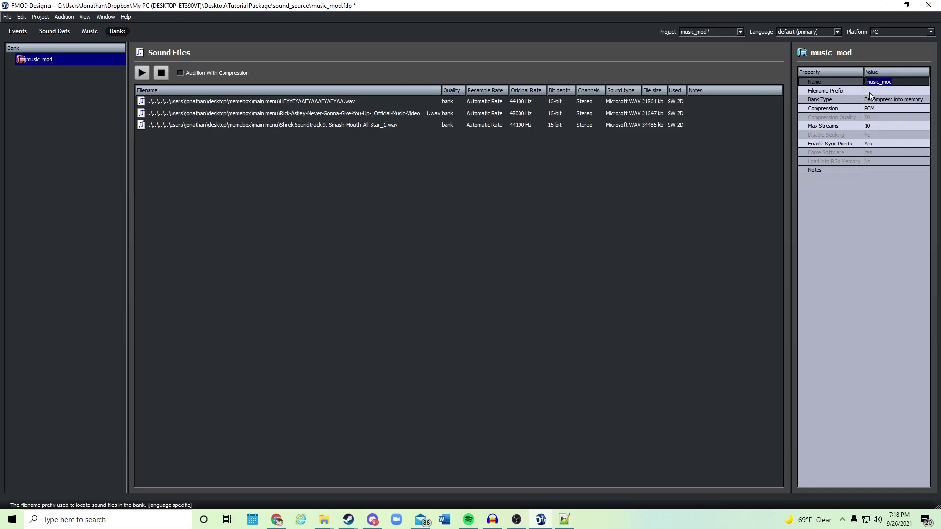
left_click(897, 84)
left_click_drag(895, 85, 867, 81)
left_click(724, 157)
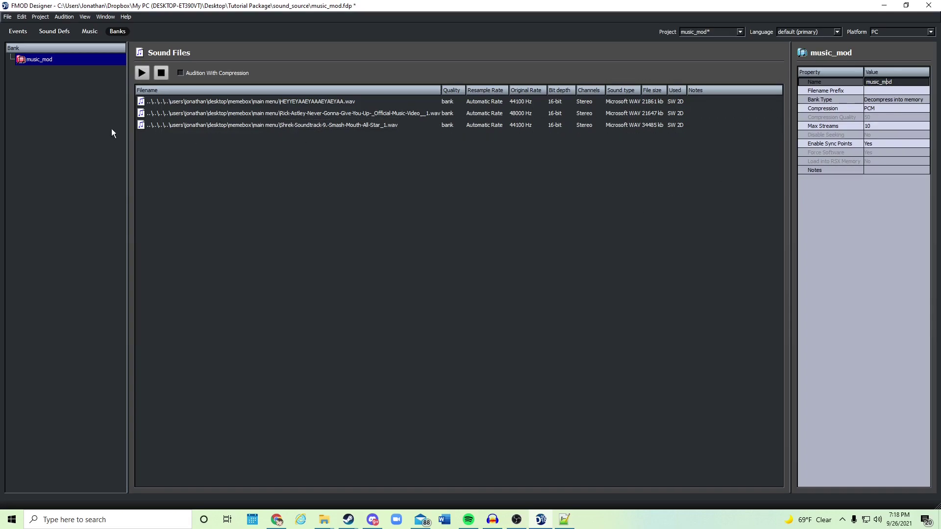
right_click(78, 61)
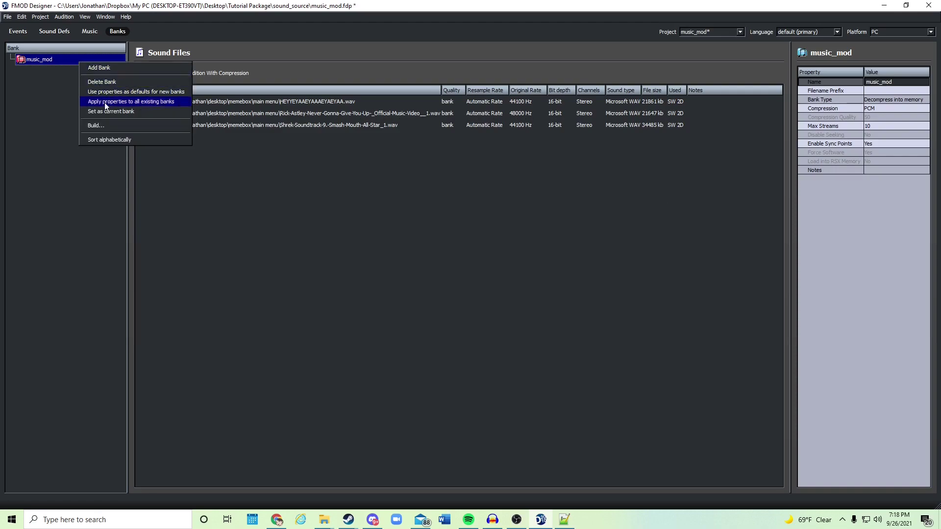
left_click(51, 60)
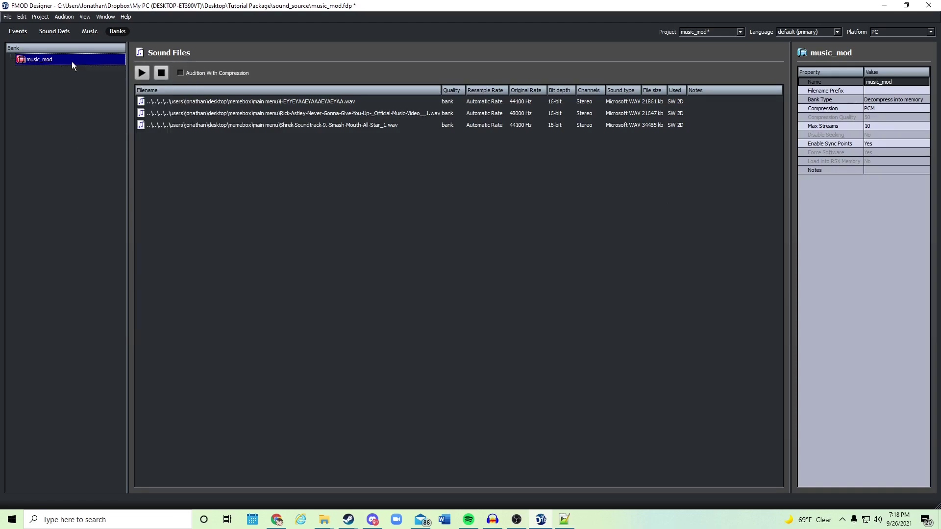
right_click(72, 61)
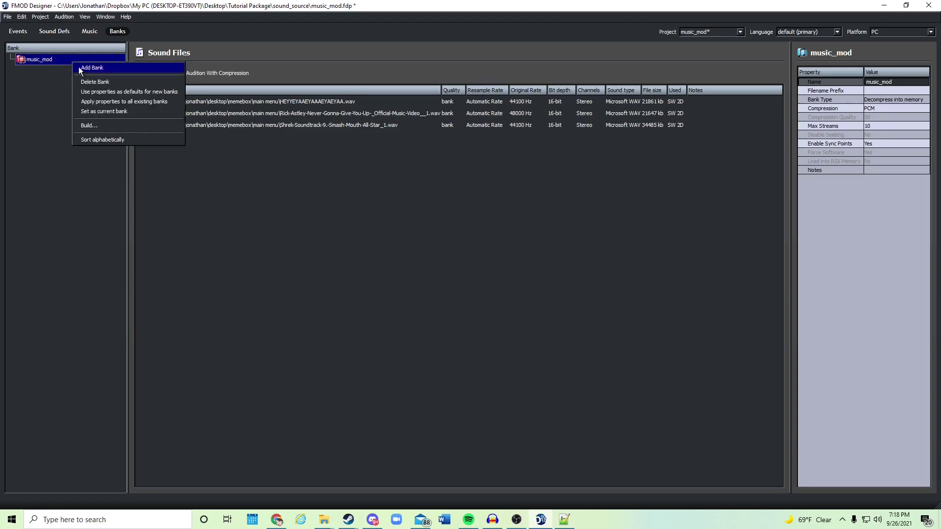
left_click(105, 125)
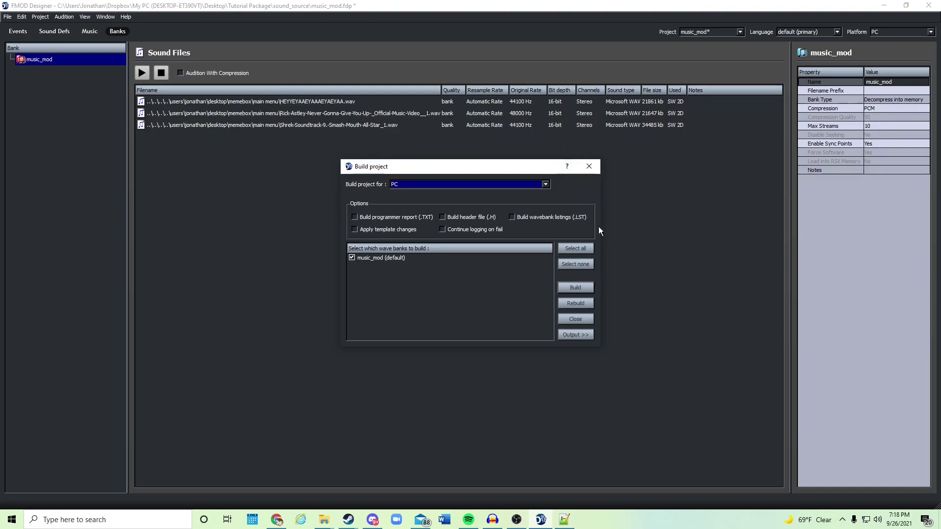
left_click(588, 168)
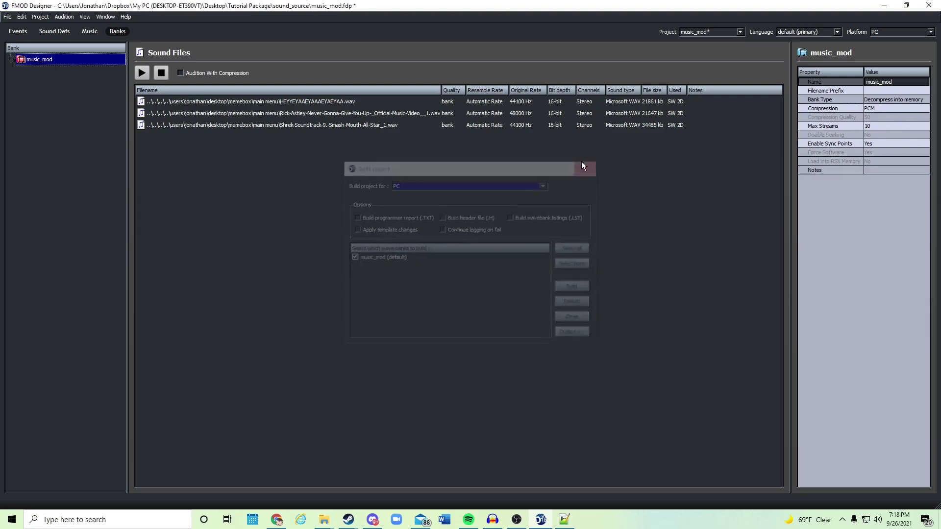
left_click(106, 17)
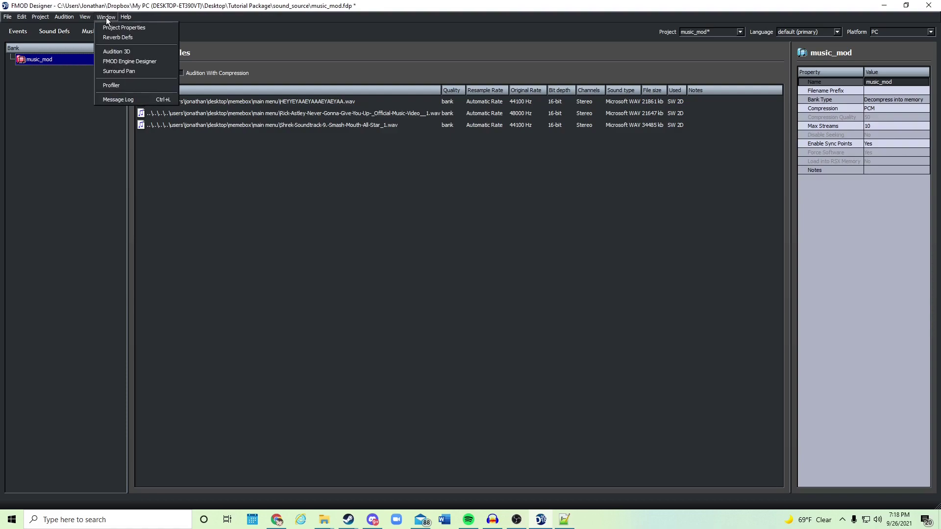
Point the project's Build Directory to the Desktop folder and close Project Properties.
left_click(129, 28)
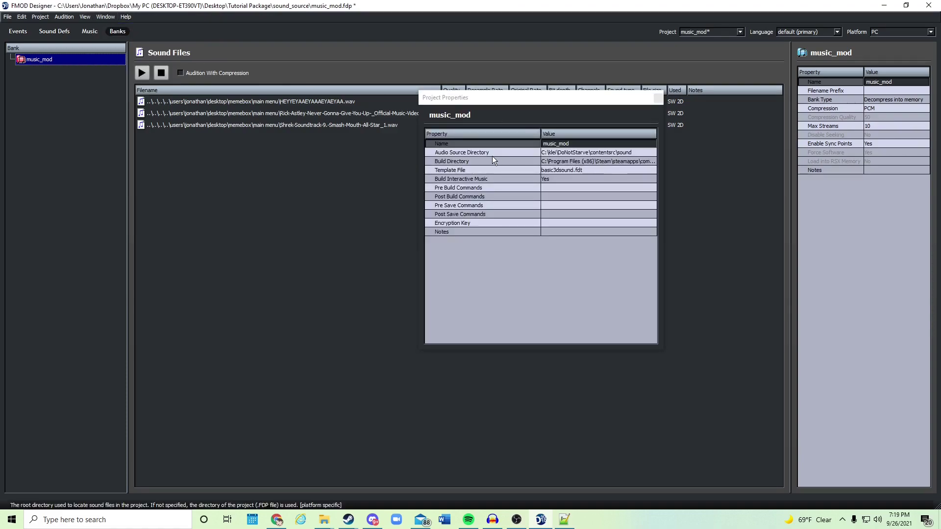
left_click(475, 161)
left_click(651, 161)
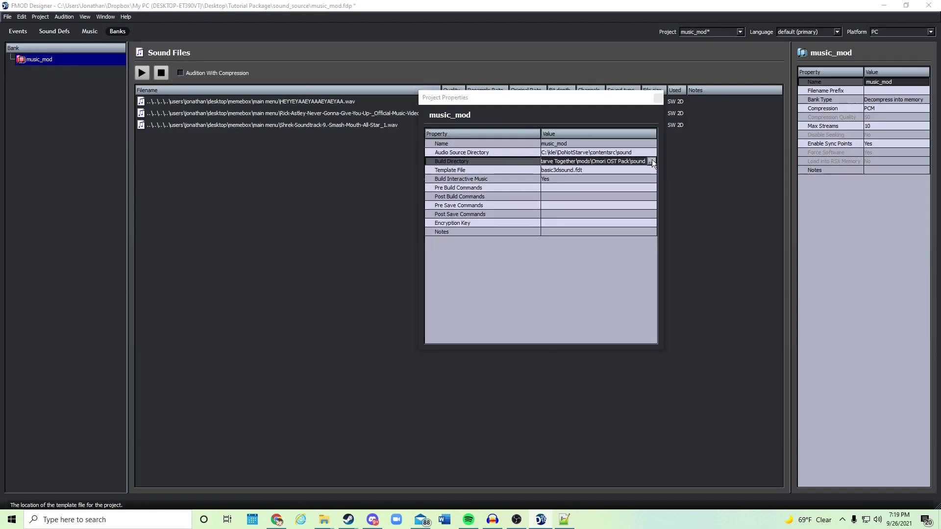
left_click_drag(473, 183, 653, 165)
double_click(652, 242)
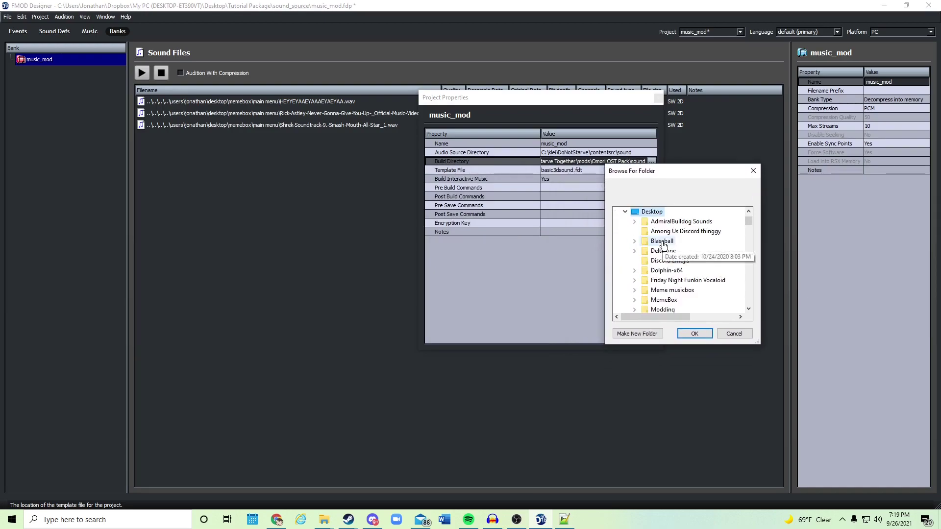
left_click(692, 334)
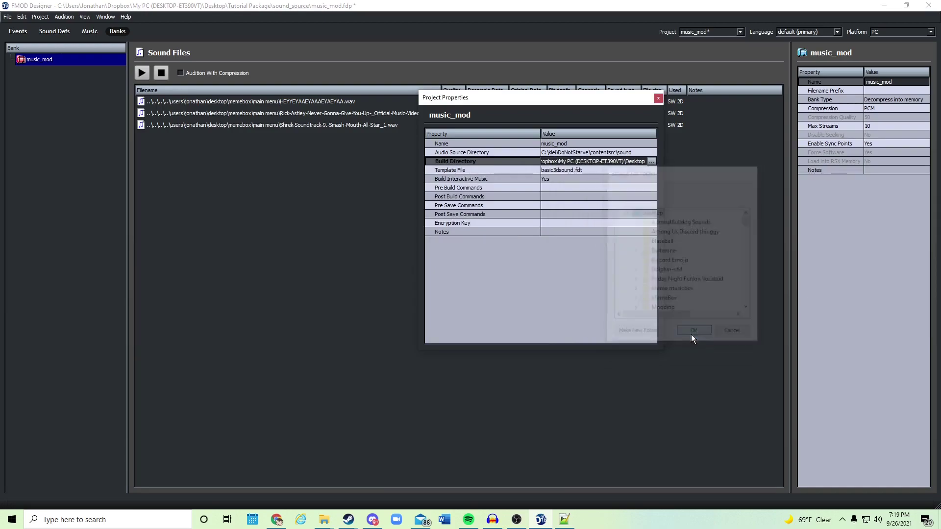
left_click(659, 100)
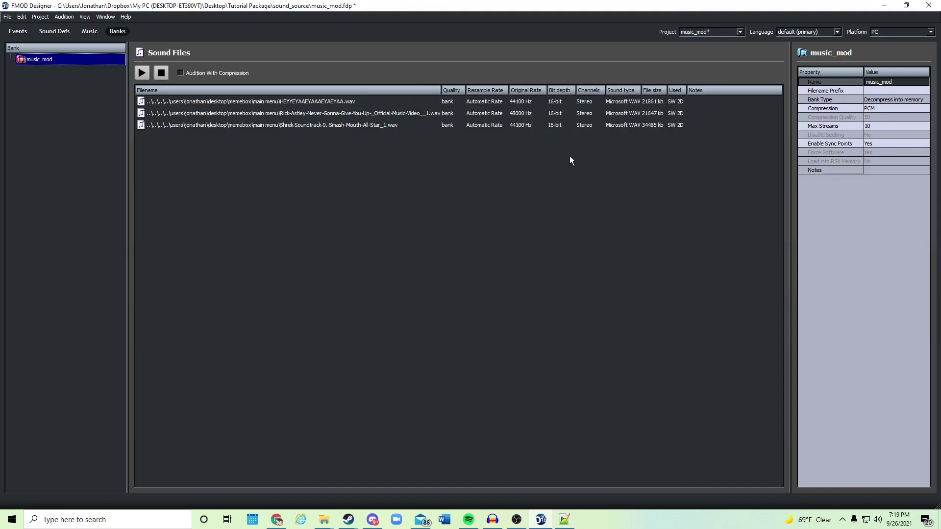
Build the music_mod bank into music_mod.fev and music_mod.fsb and review the build log.
right_click(76, 58)
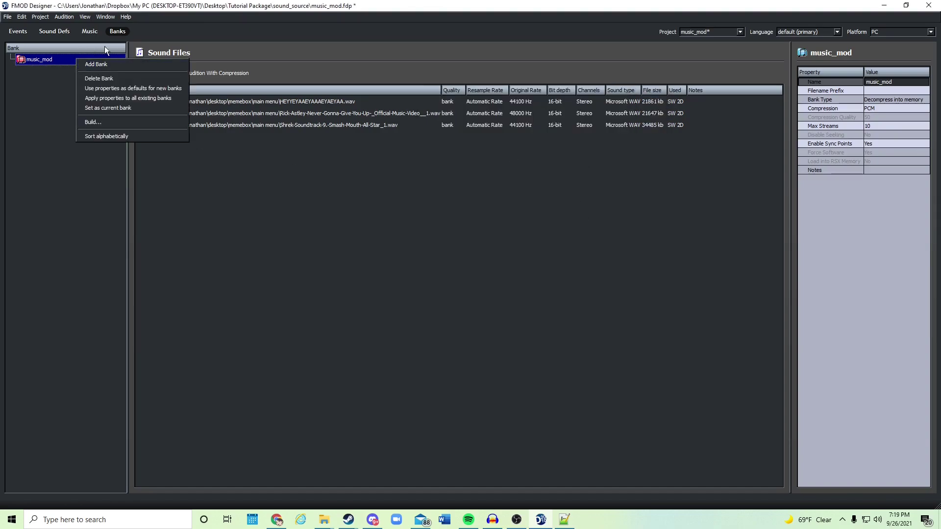
left_click(114, 122)
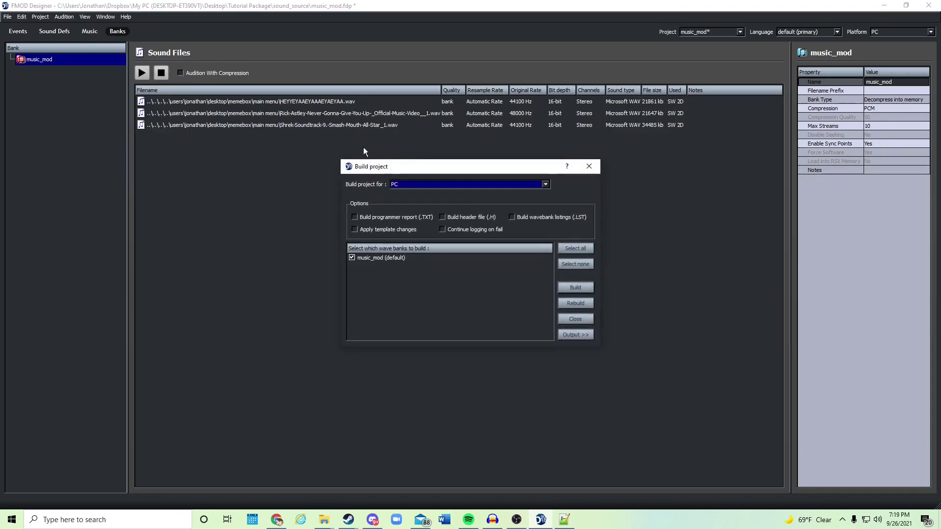
left_click(583, 287)
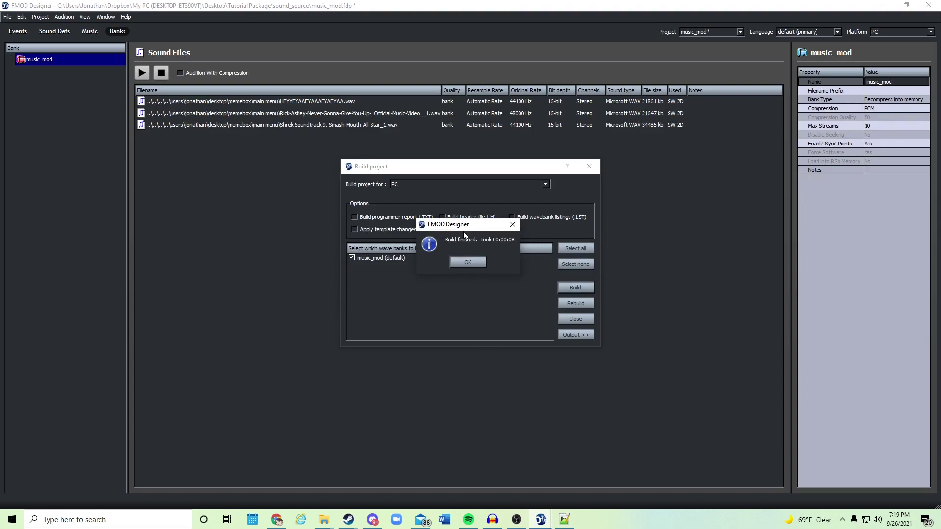
left_click_drag(470, 227, 486, 223)
left_click(493, 262)
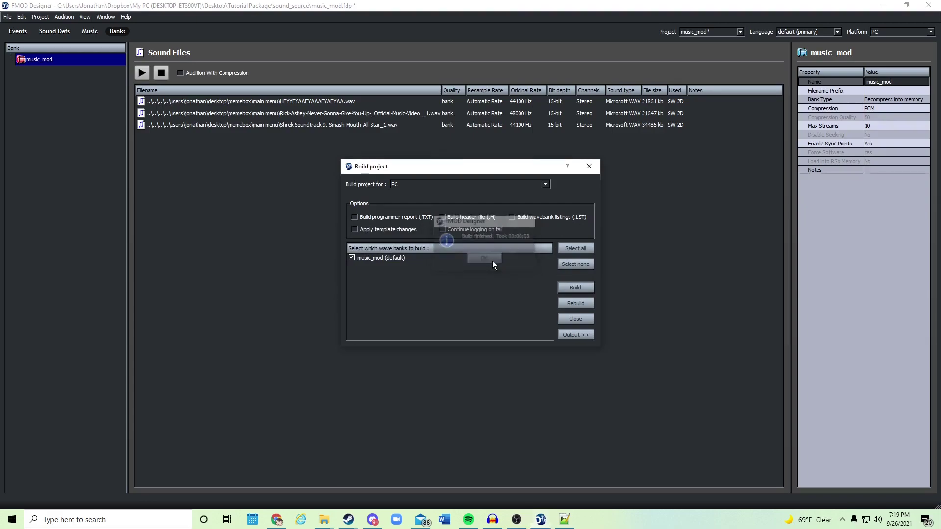
left_click(574, 335)
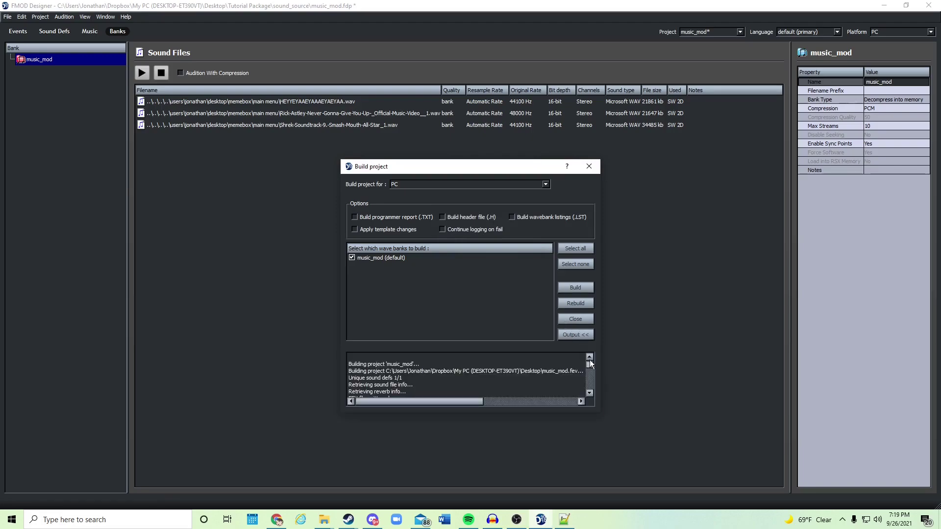
left_click_drag(590, 365, 590, 386)
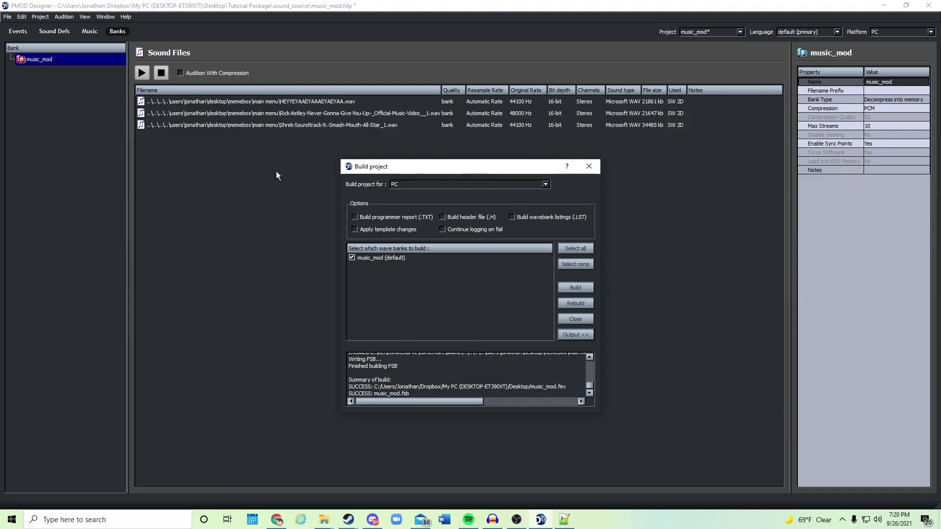
Dismiss the Build project dialog, then exit FMOD Designer answering No to saving music_mod.
left_click_drag(455, 169, 507, 154)
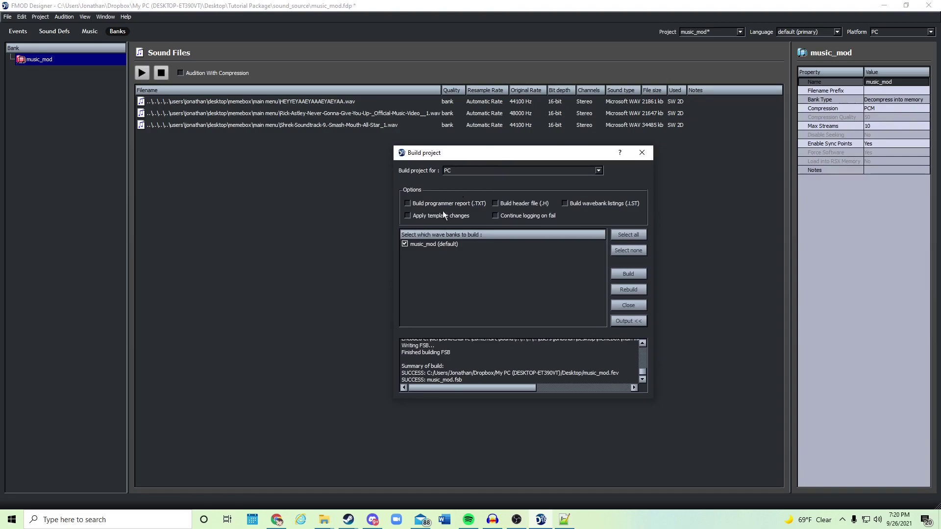
left_click(648, 154)
left_click_drag(749, 6, 589, 57)
left_click(243, 65)
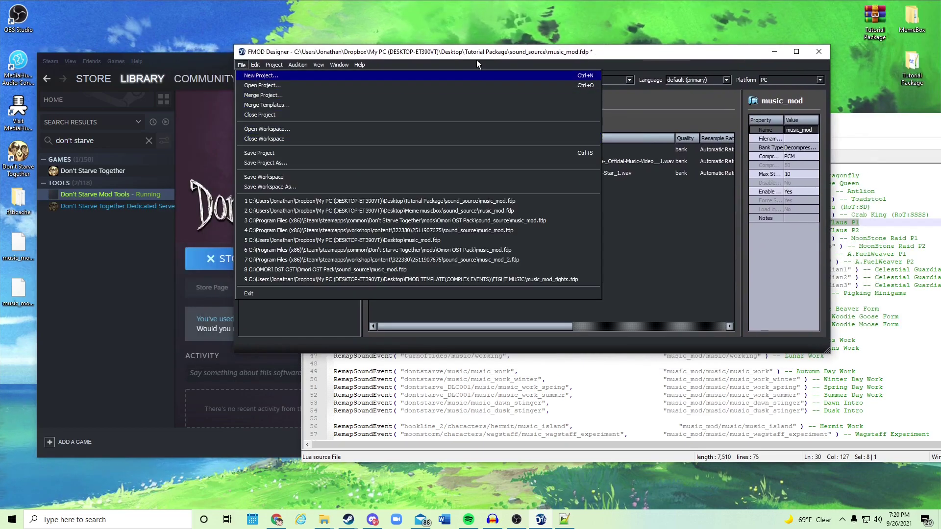
left_click(522, 55)
left_click(818, 51)
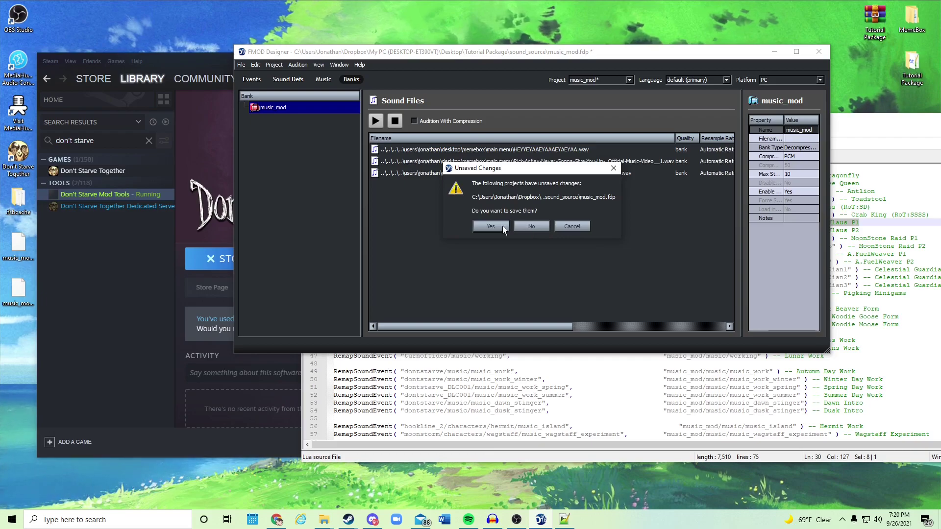
left_click(532, 225)
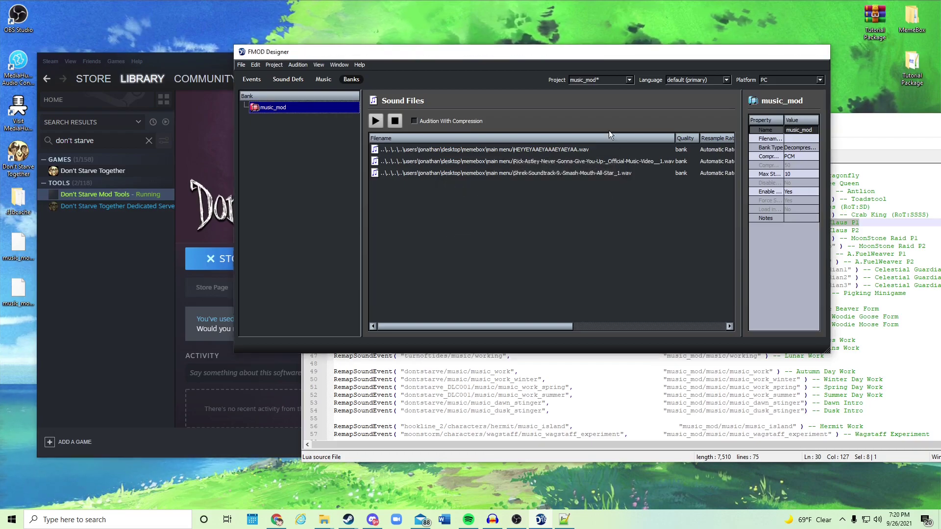
Close Notepad++ and minimize Steam to uncover the desktop files.
left_click_drag(764, 66, 489, 143)
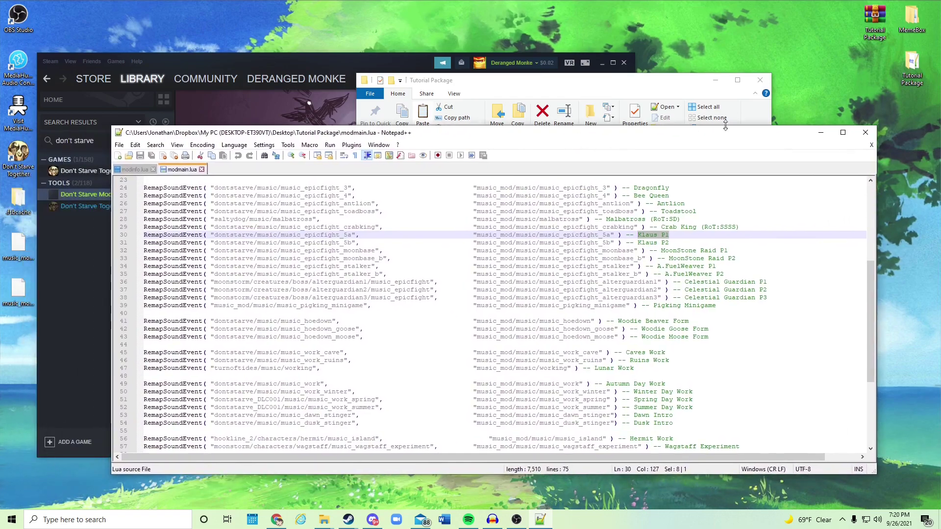
left_click(772, 123)
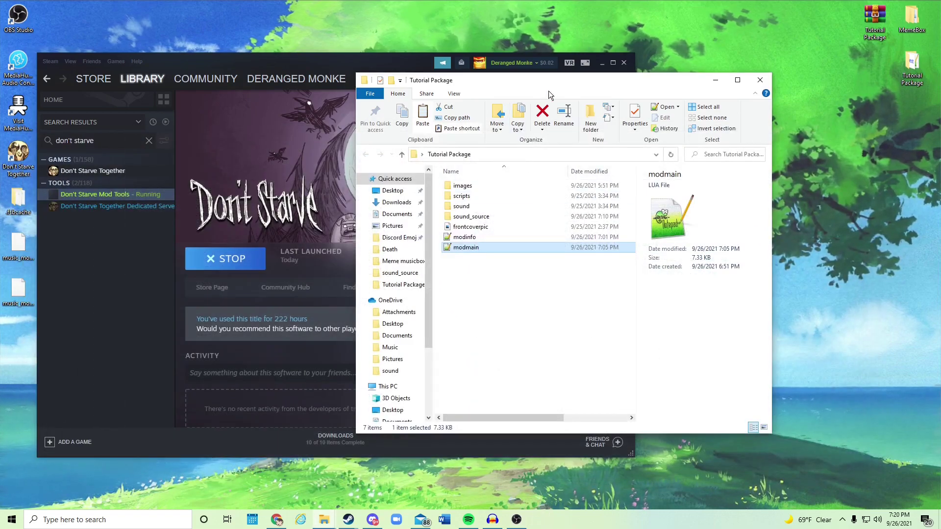
left_click_drag(559, 84, 672, 131)
left_click_drag(519, 62, 472, 263)
left_click(557, 263)
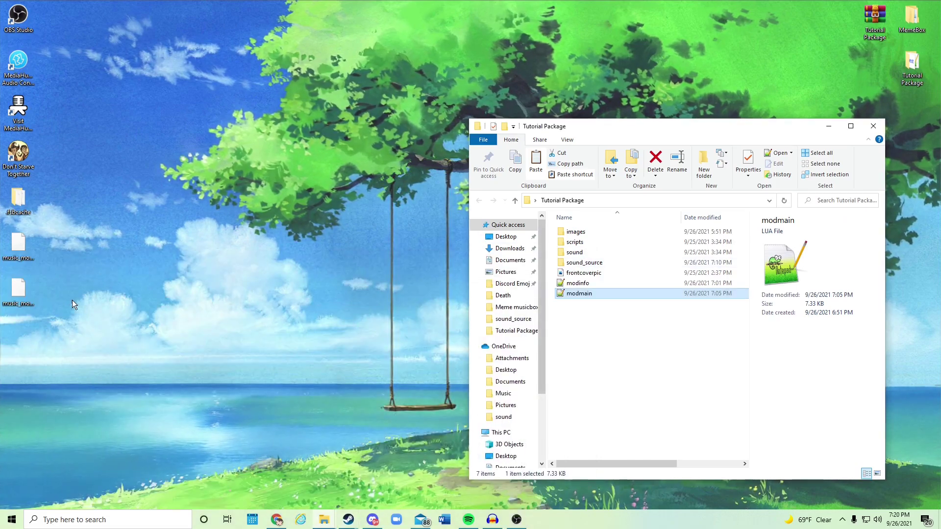
Cut the .fsbcache, music_mod.fev and music_mod.fsb from the desktop, then select the sound folder.
left_click_drag(80, 307, 19, 246)
left_click(22, 257)
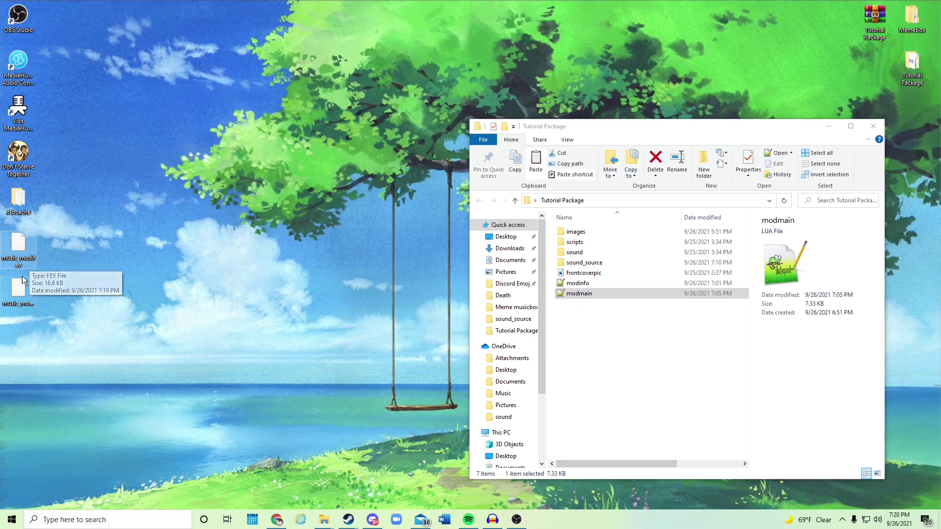
left_click(22, 291)
left_click_drag(94, 353, 33, 199)
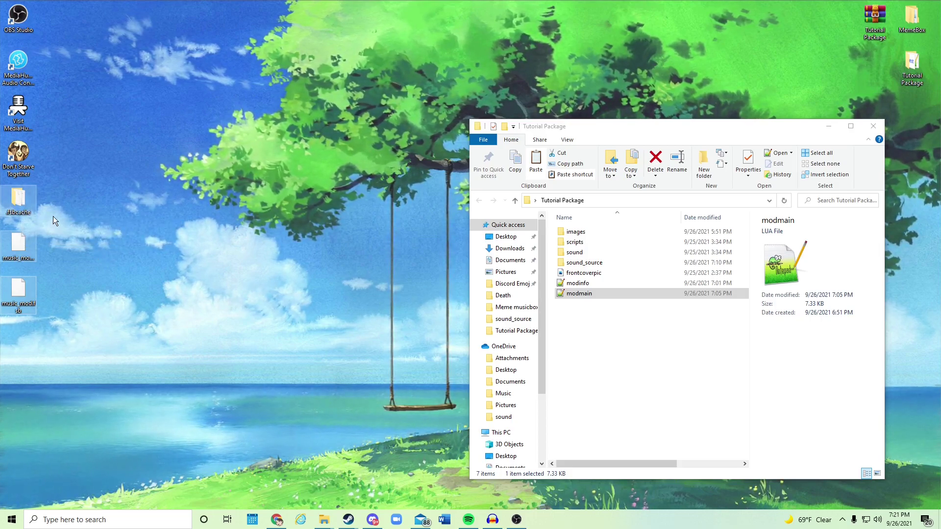
key("ctrl+x")
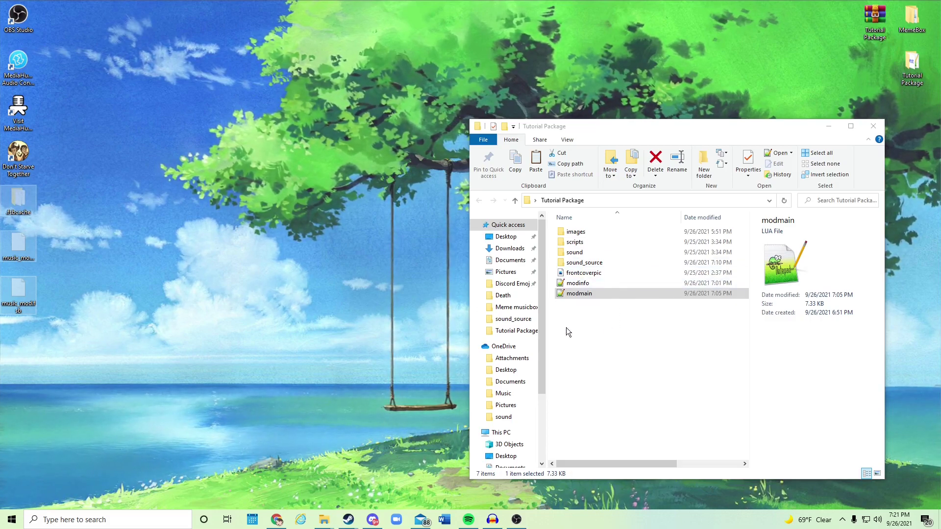
left_click(575, 252)
In the sound folder, delete the three old files and paste in the new builds.
double_click(575, 252)
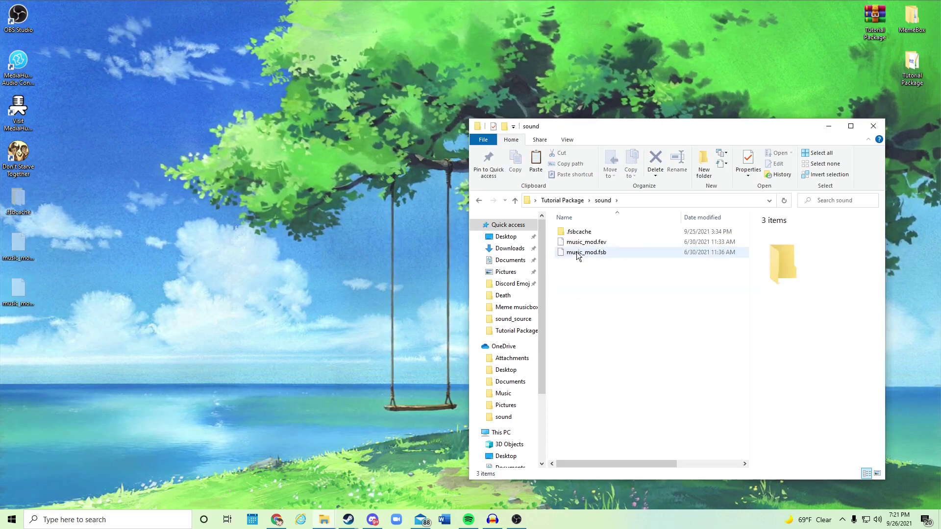
left_click_drag(594, 291, 584, 231)
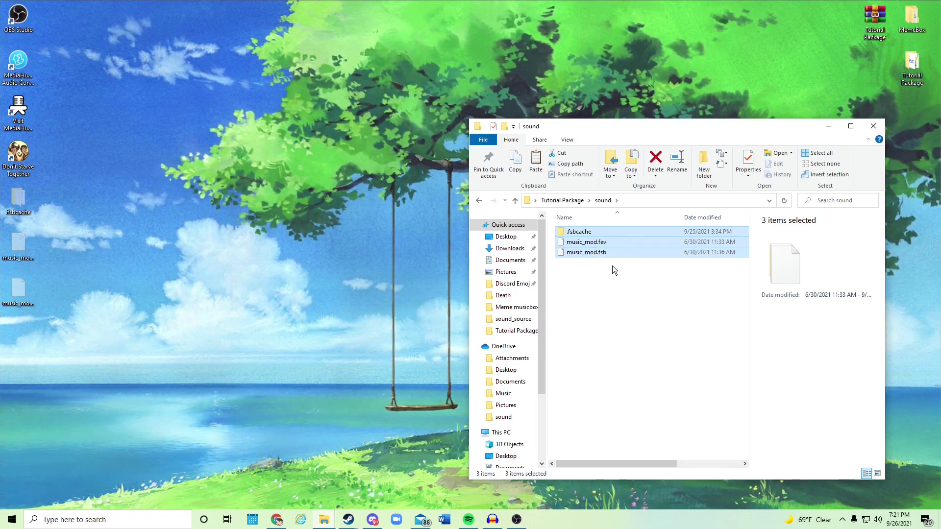
key("Delete")
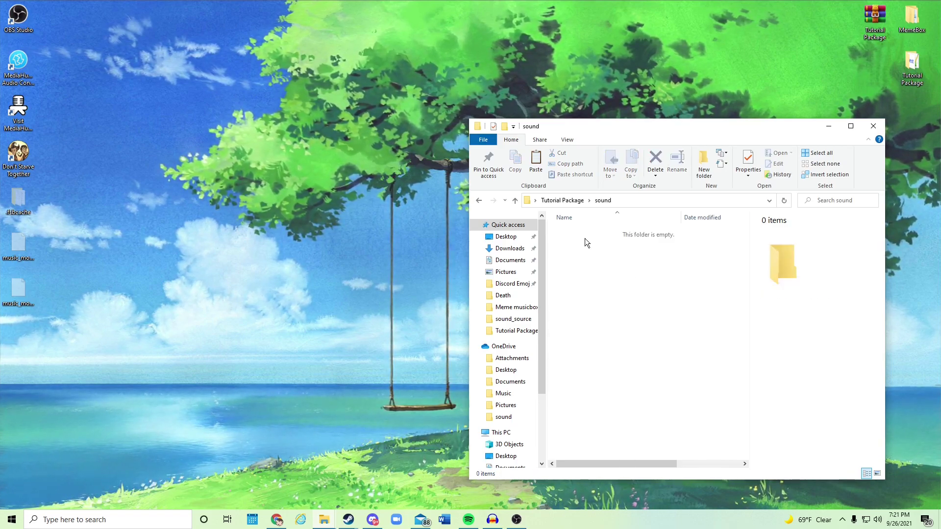
right_click(584, 238)
left_click(595, 307)
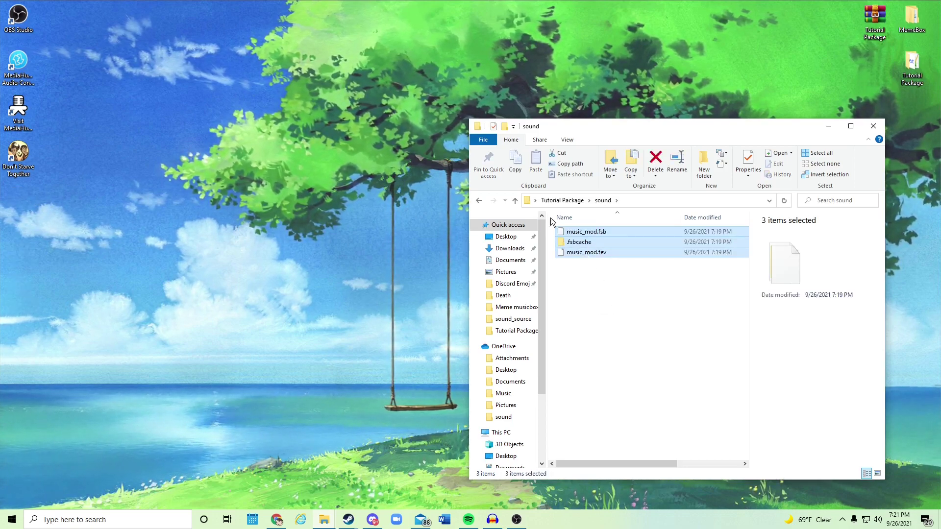
left_click(652, 282)
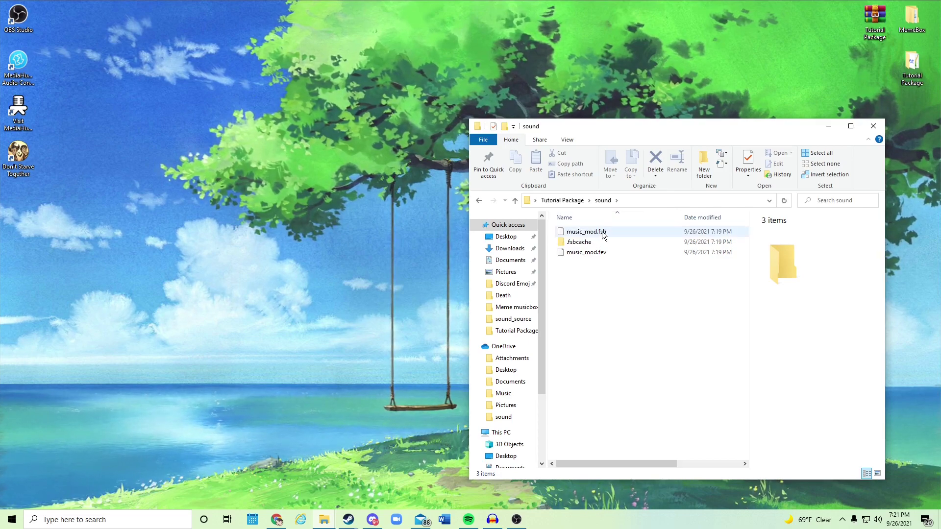
Return to Tutorial Package and close that Explorer window.
left_click(481, 200)
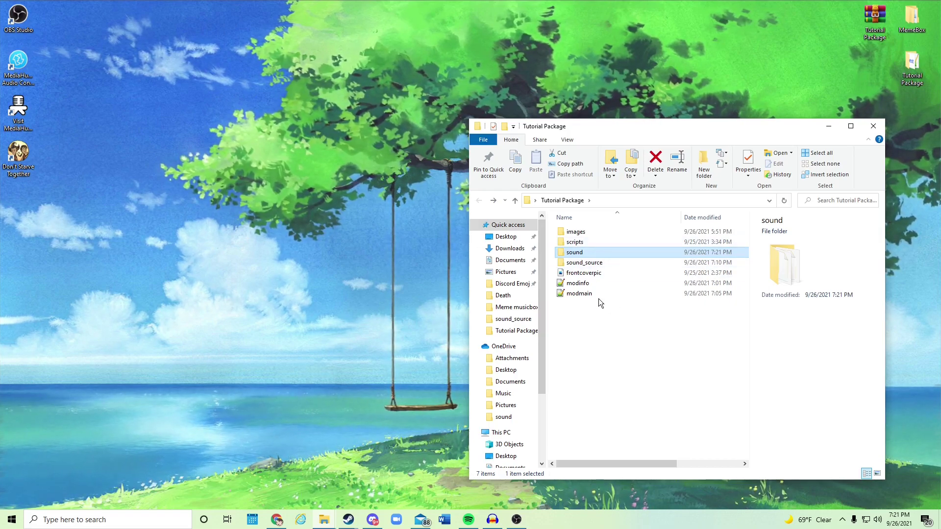
left_click_drag(609, 124, 637, 45)
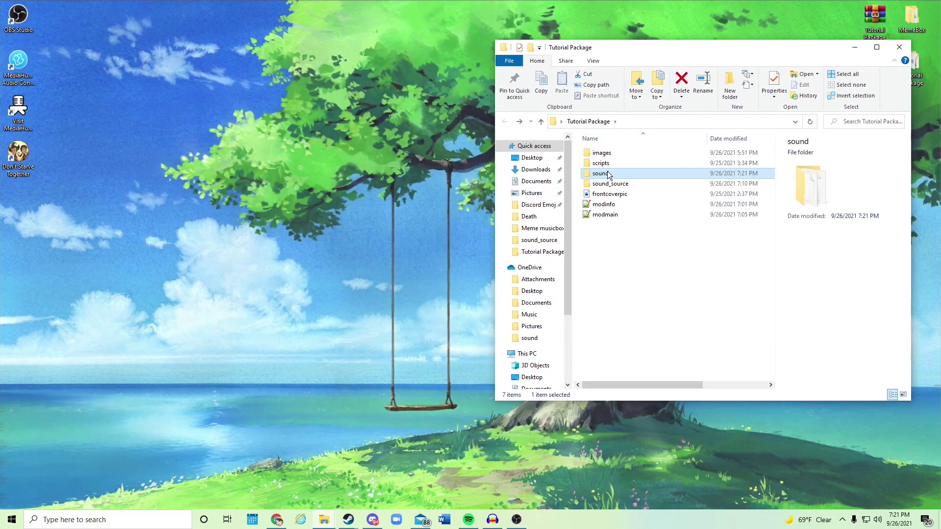
left_click_drag(718, 48, 544, 65)
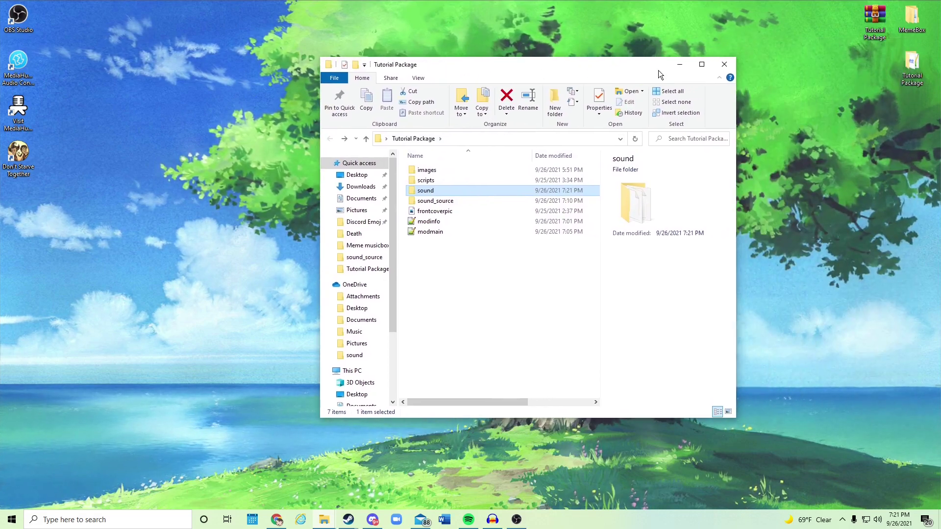
left_click(727, 62)
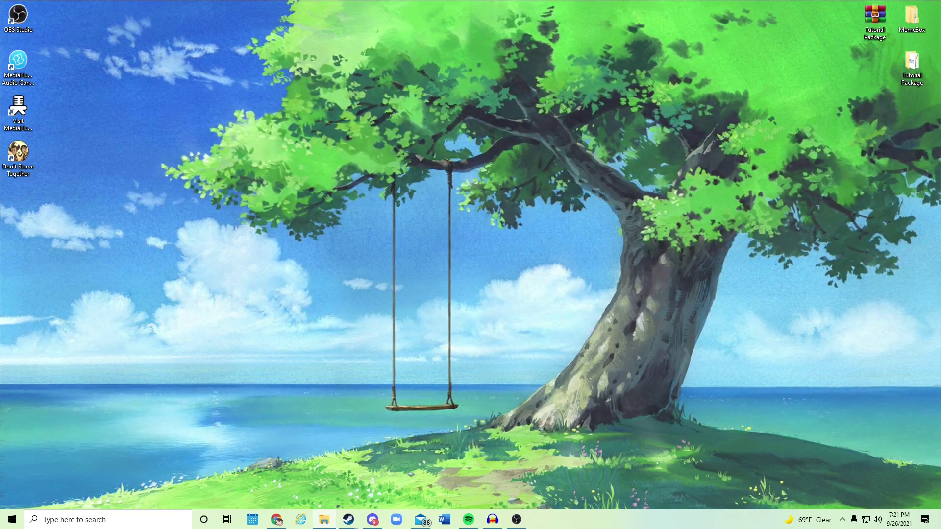
Open a new Explorer window at steamapps\common\Don't Starve Together\mods.
key("super+e")
double_click(260, 387)
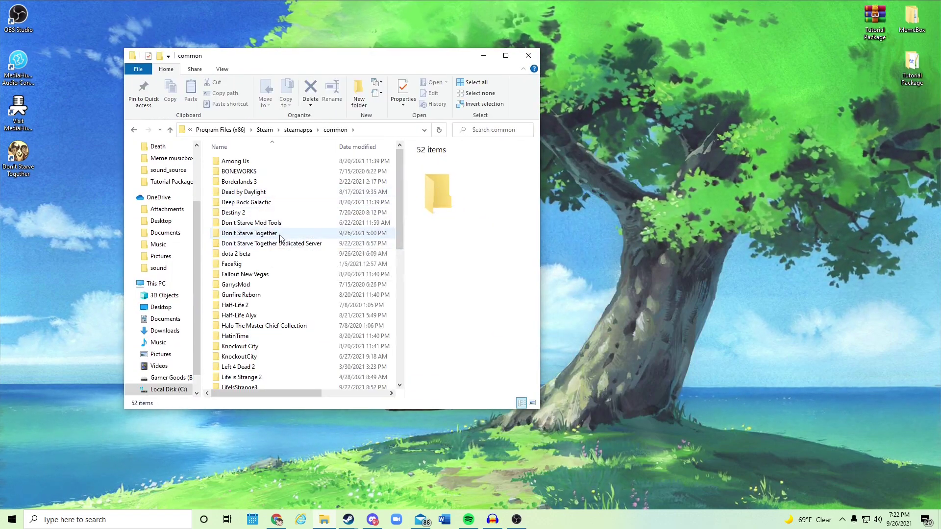
double_click(288, 233)
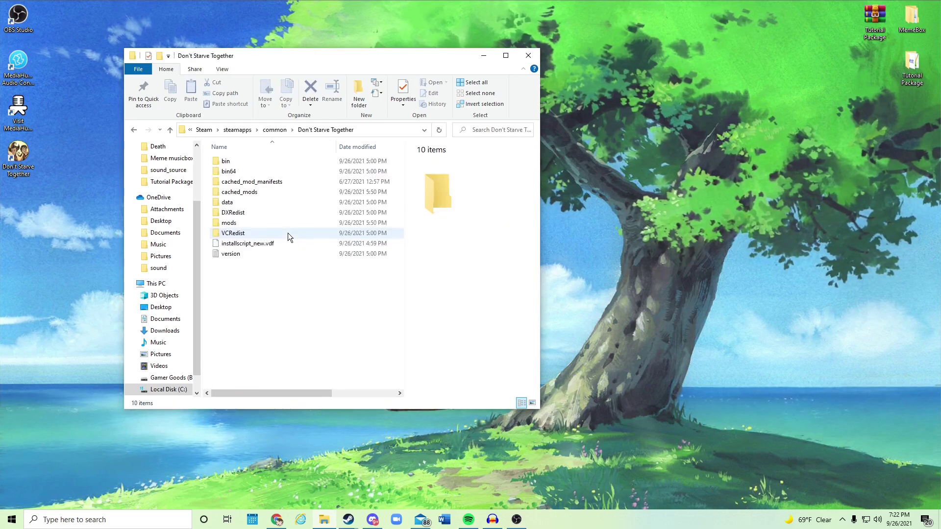
left_click(242, 223)
double_click(242, 223)
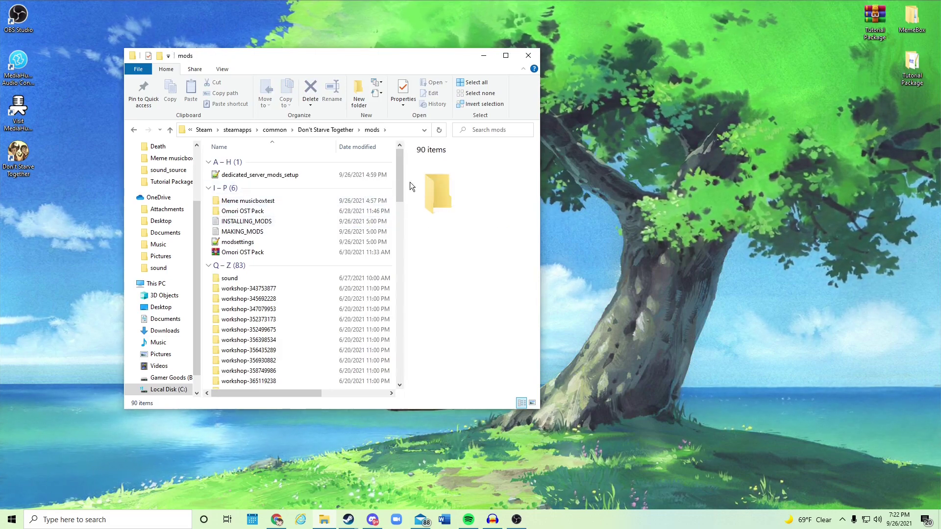
Drag the desktop Tutorial Package folder into mods and verify its contents.
left_click(911, 100)
left_click_drag(910, 102, 259, 152)
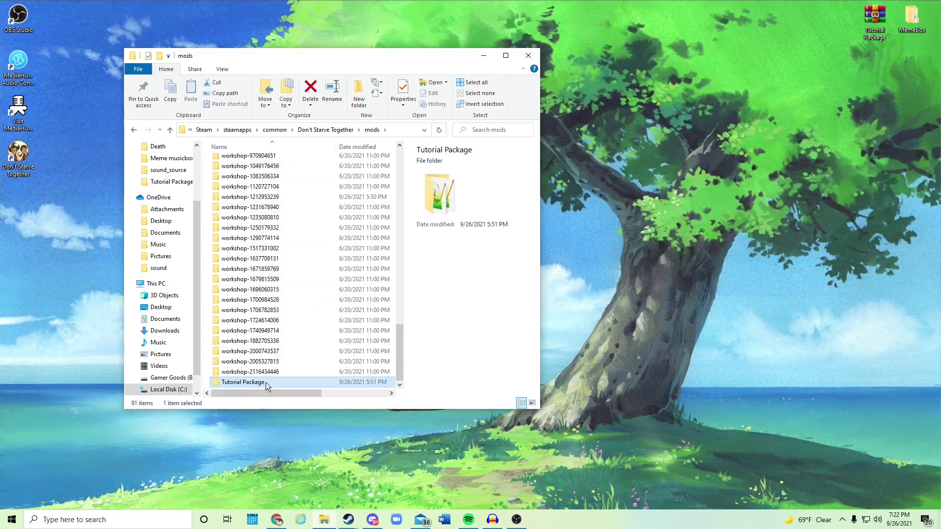
left_click(285, 371)
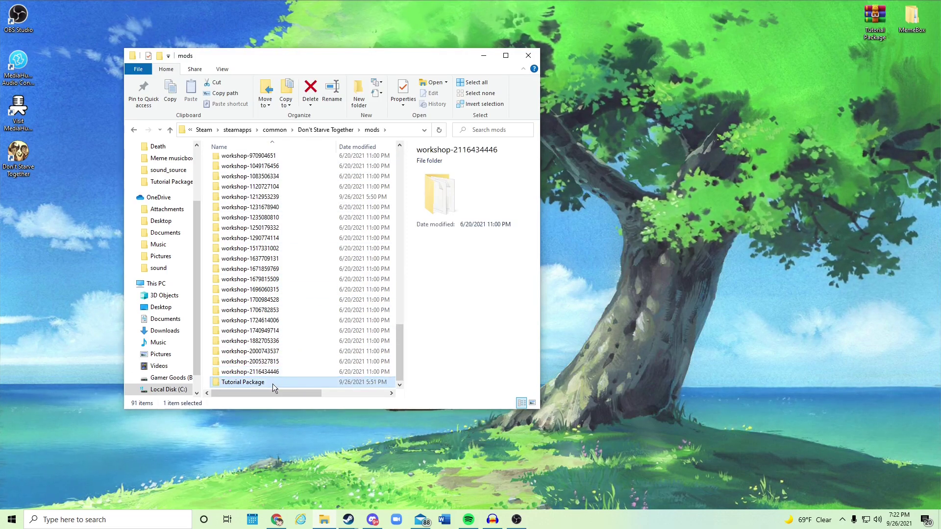
double_click(265, 383)
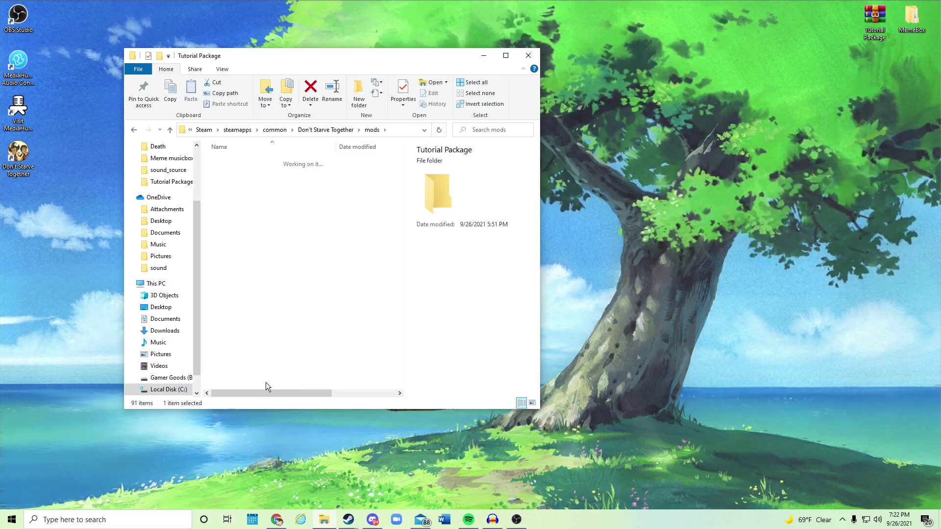
left_click(138, 130)
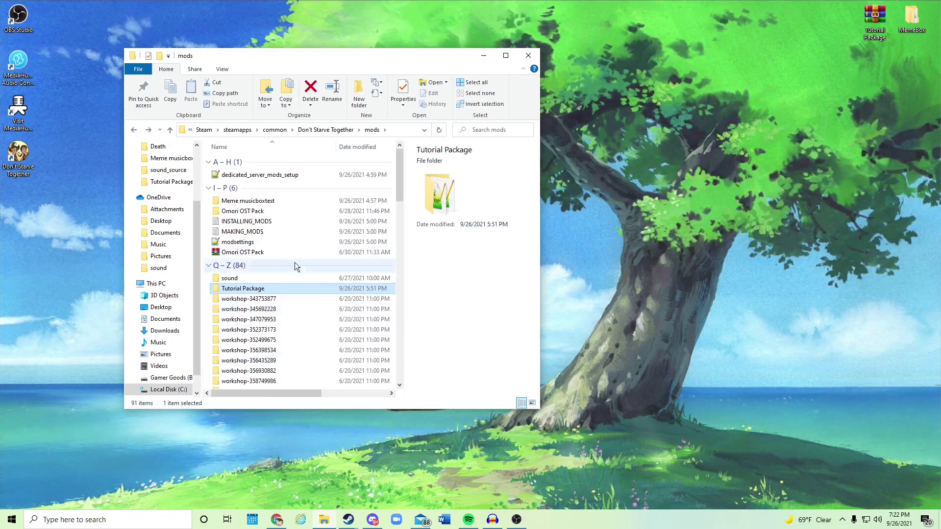
Launch Don't Starve Together in 64-bit from the Steam library.
left_click(484, 55)
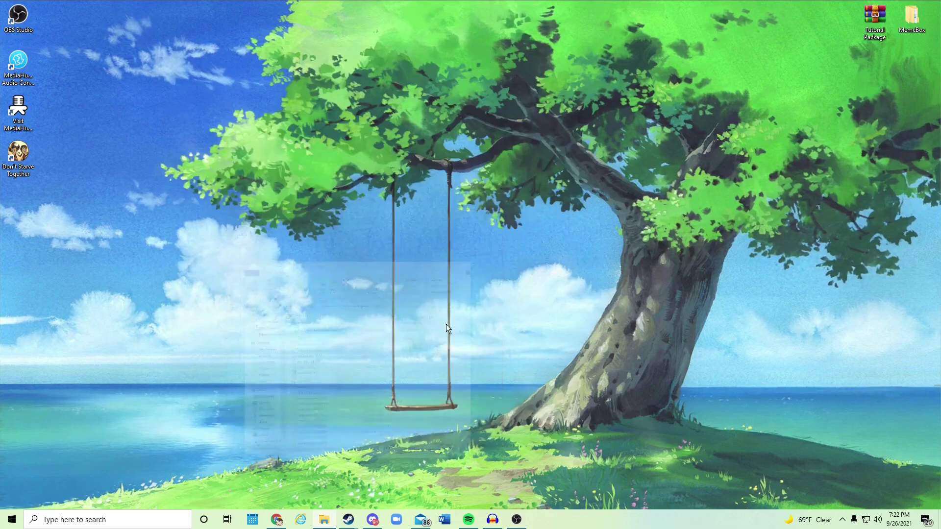
mouse_move(348, 519)
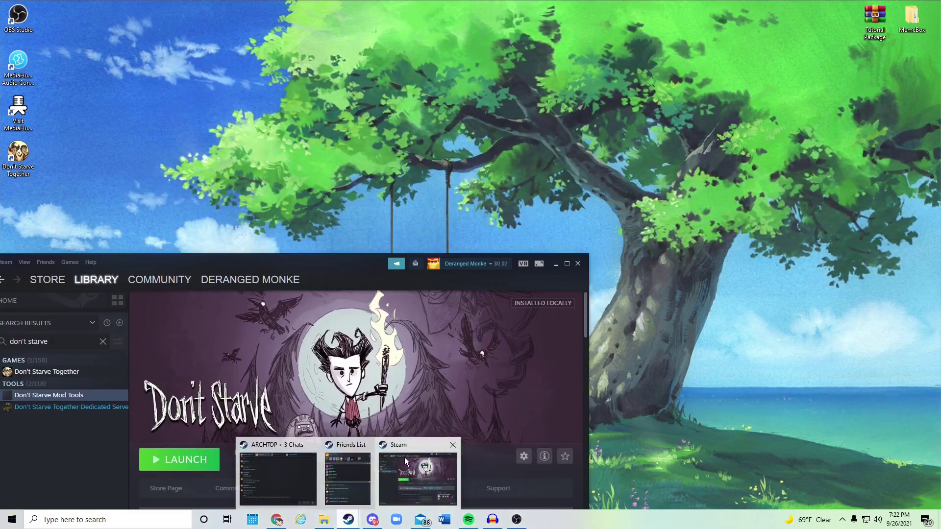
left_click(405, 461)
left_click_drag(273, 266, 460, 106)
left_click(259, 211)
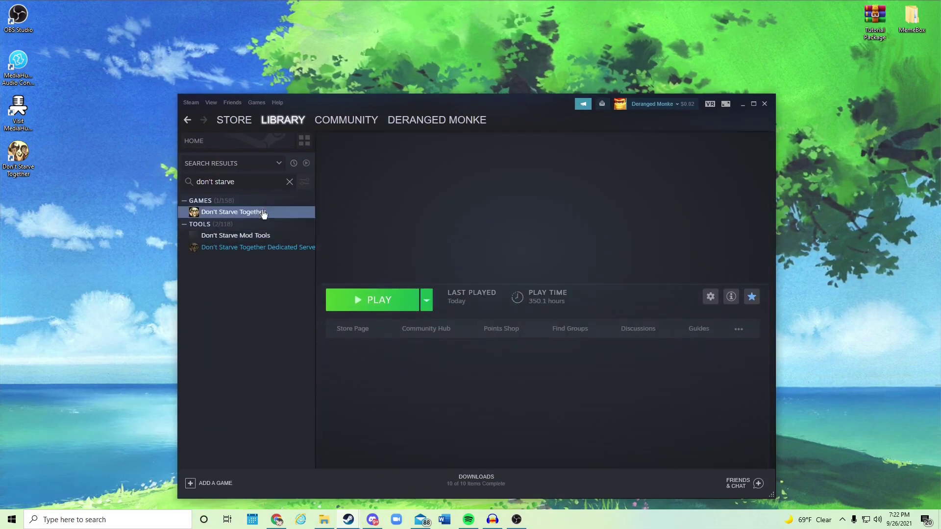
left_click(377, 300)
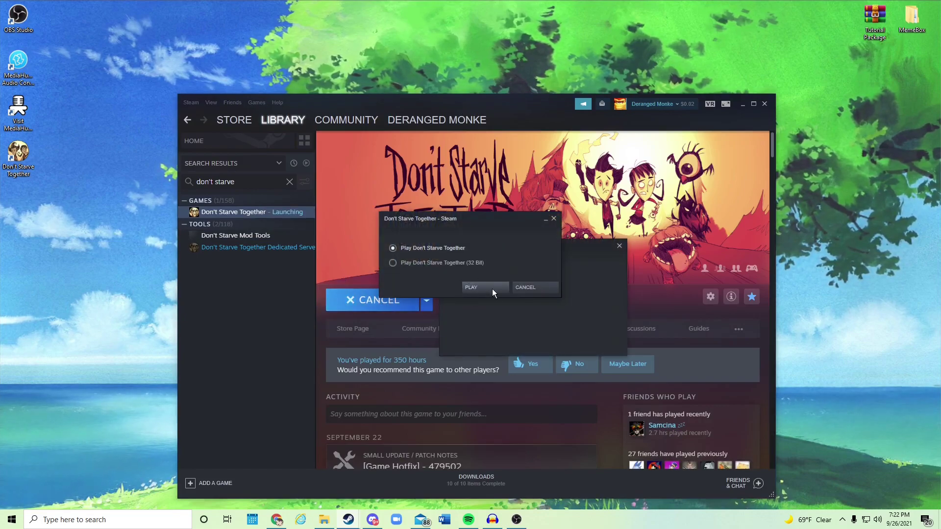
left_click(492, 289)
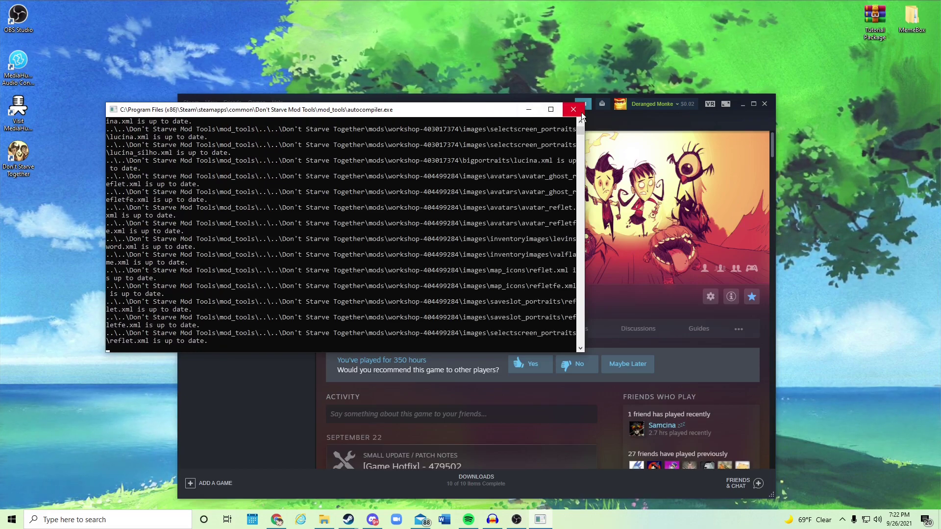
Move the autocompiler console aside and minimize Steam to reveal the game's menu.
left_click_drag(474, 111, 573, 111)
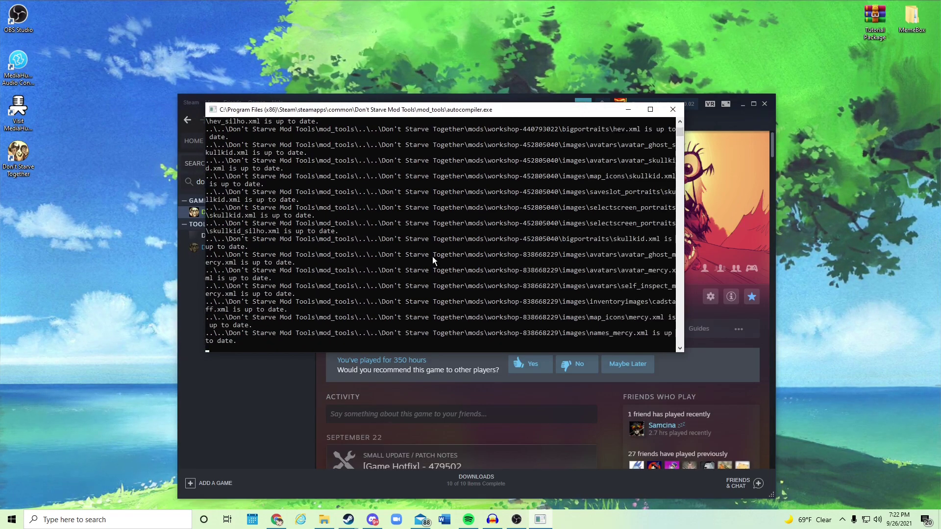
left_click_drag(515, 109, 593, 109)
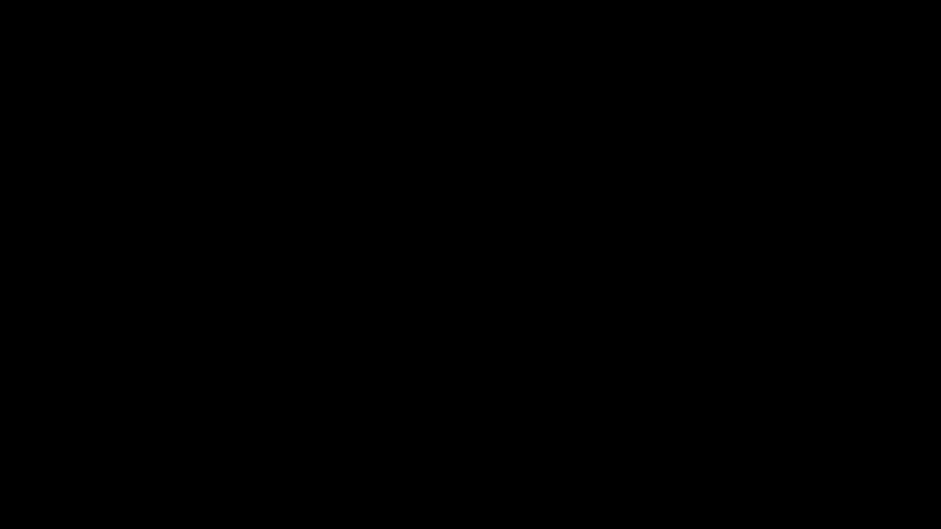
key("alt+Tab")
left_click_drag(543, 107, 508, 126)
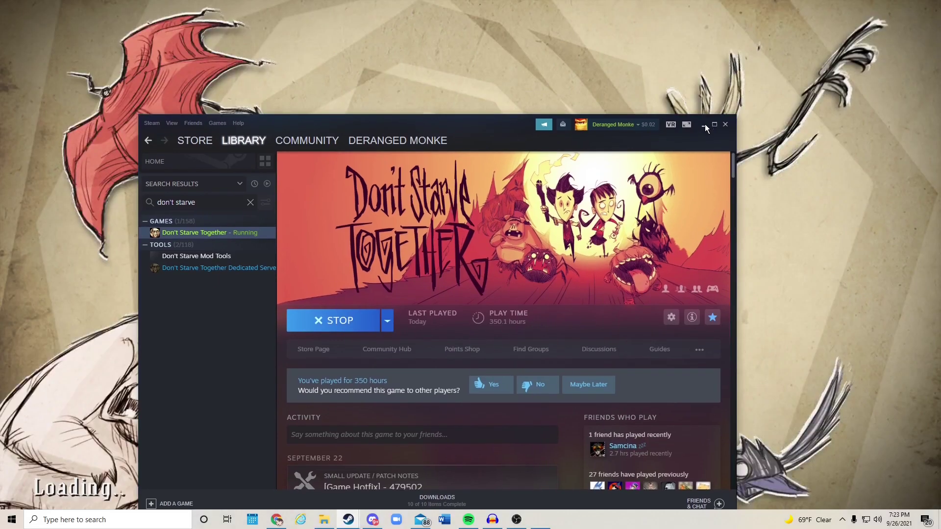
left_click(704, 125)
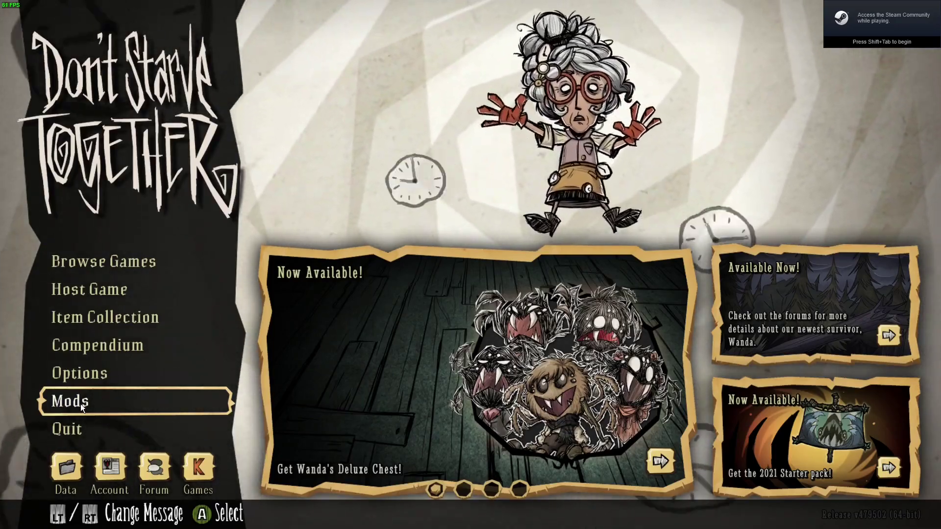
Scroll the Client Mods list, tick the 'tutorial' mod, and return to the main menu.
left_click(80, 404)
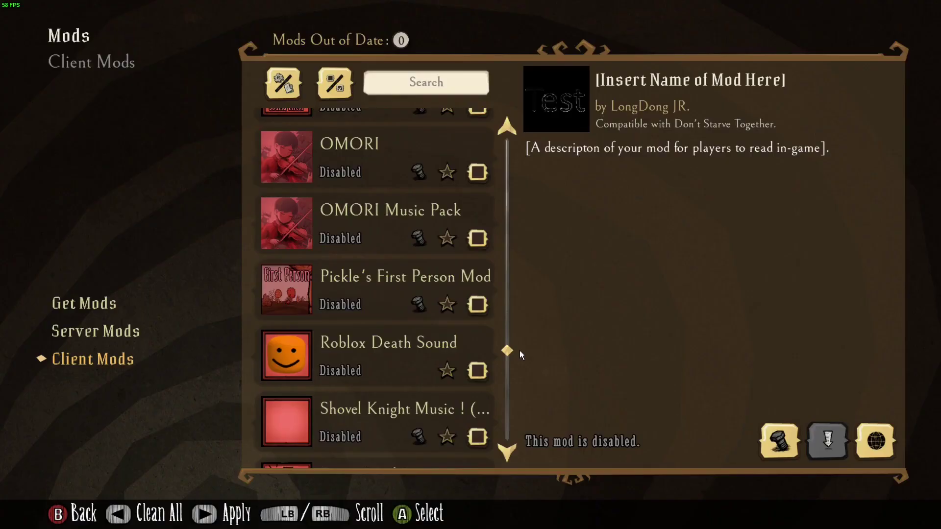
scroll(519, 348, "up", 1)
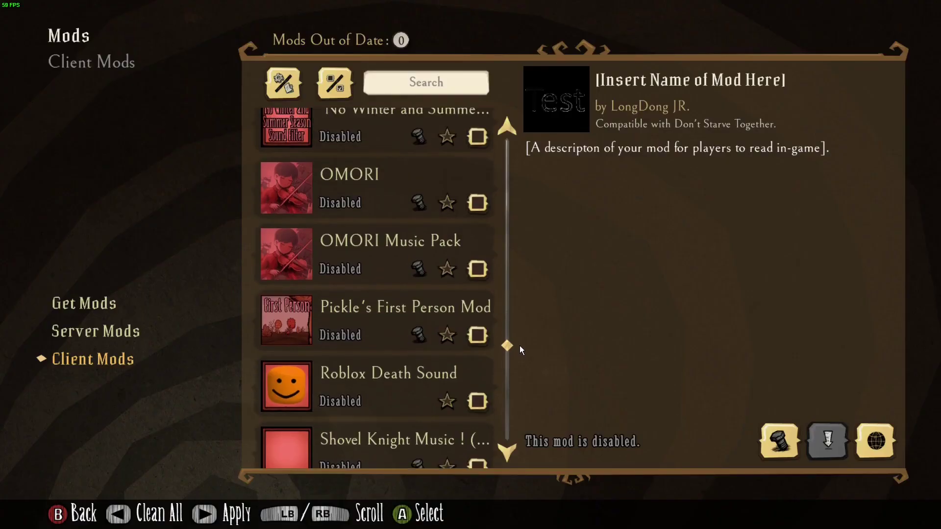
left_click_drag(520, 346, 534, 437)
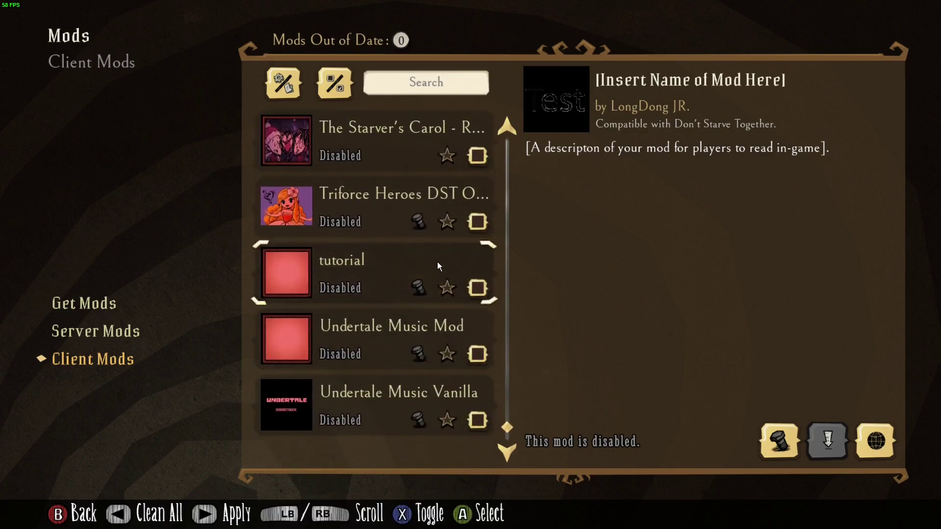
left_click(389, 266)
left_click(475, 286)
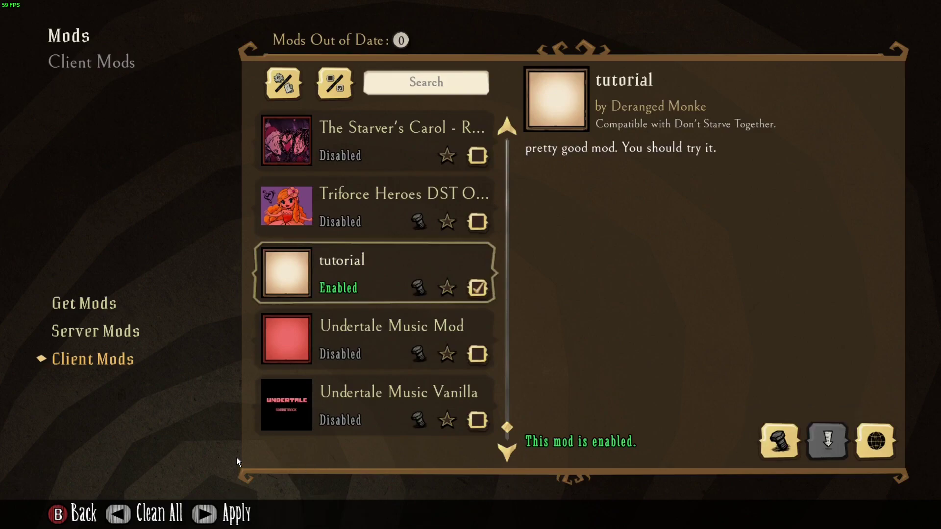
key("Left")
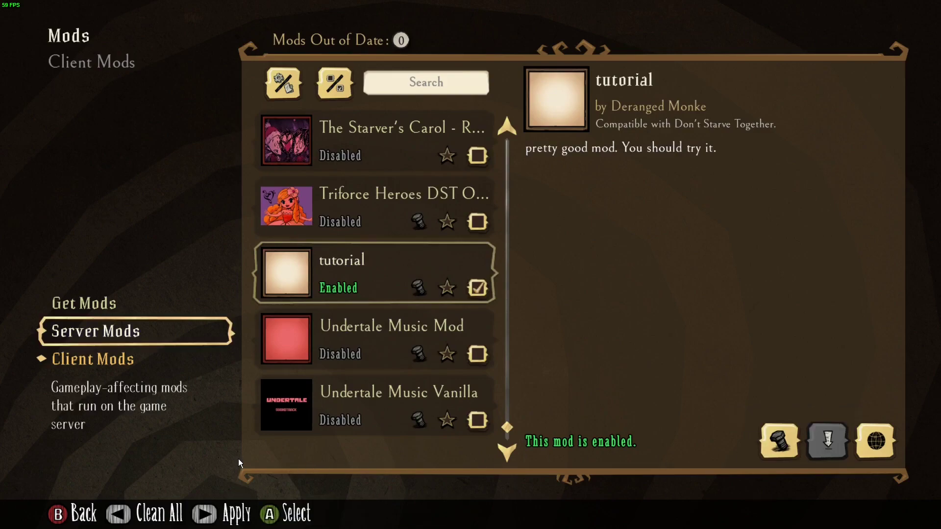
key("Return")
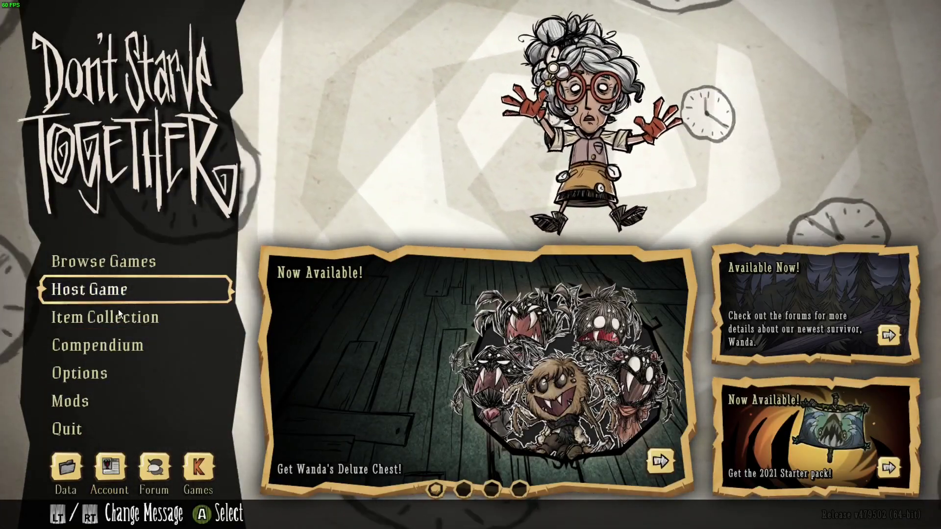
Glance at Item Collection, then quit the game by confirming Yes in Quit Game.
left_click(111, 319)
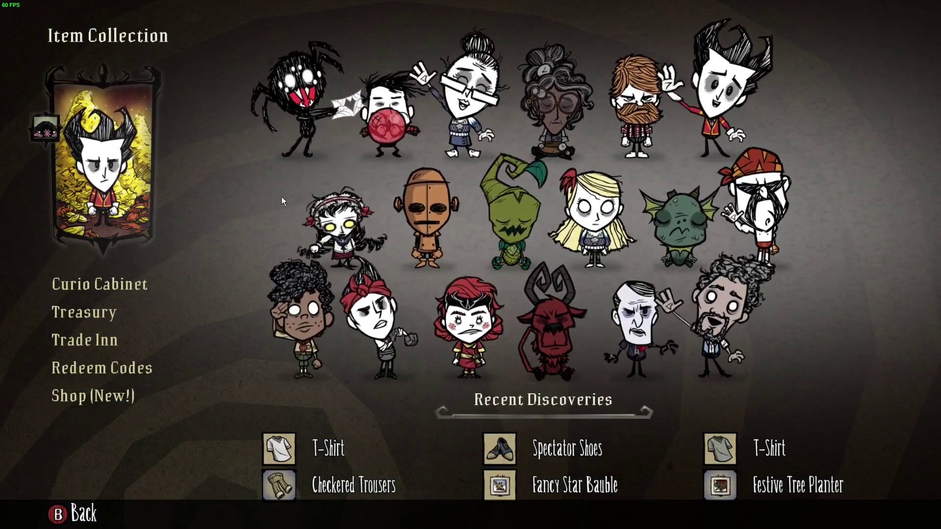
key("Escape")
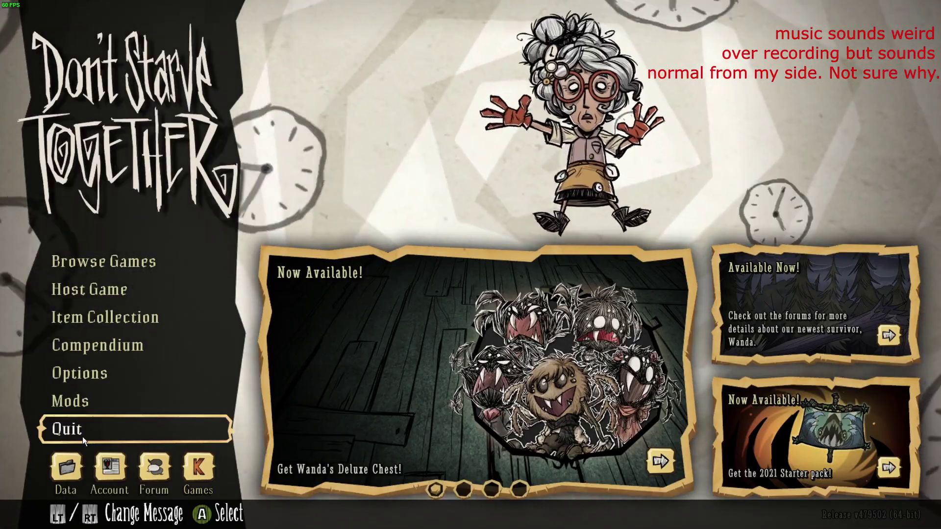
left_click(83, 437)
left_click(388, 308)
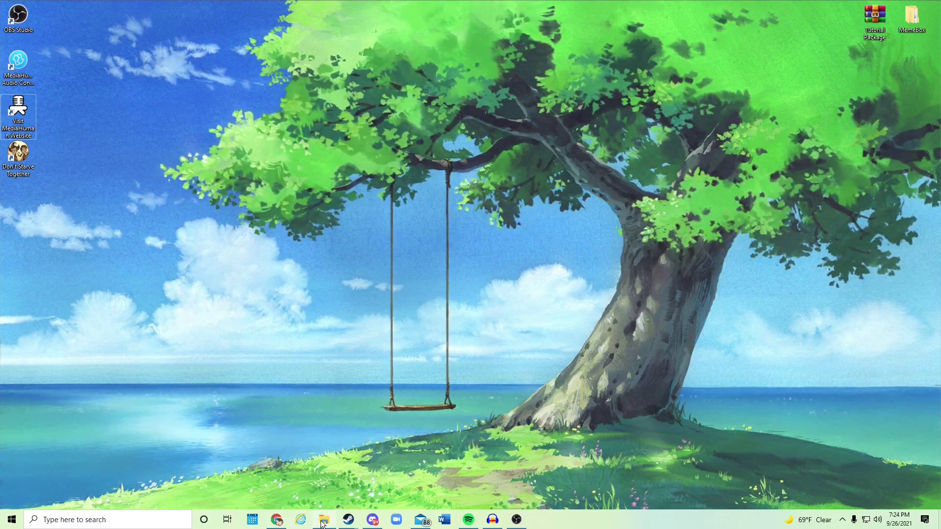
mouse_move(322, 524)
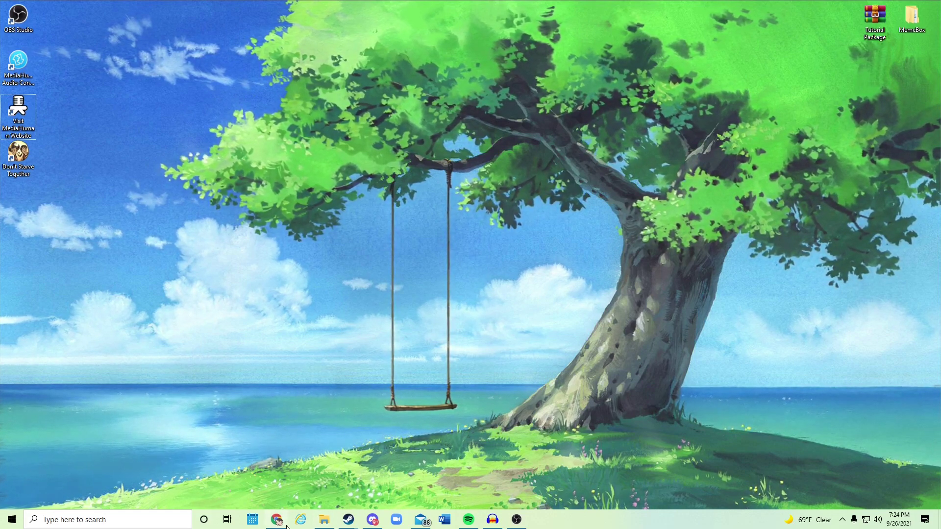
Open the mods' Tutorial Package images folder and preview the modicon PNG.
left_click(318, 523)
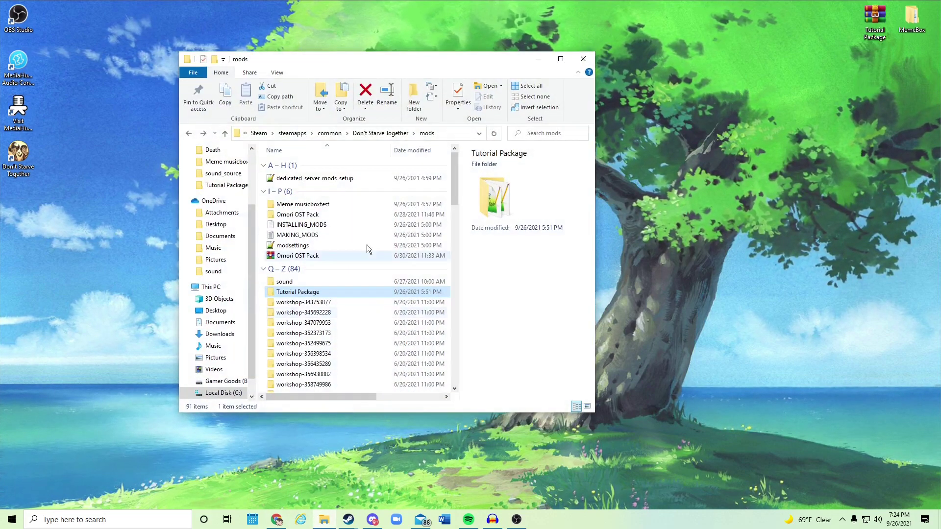
double_click(345, 292)
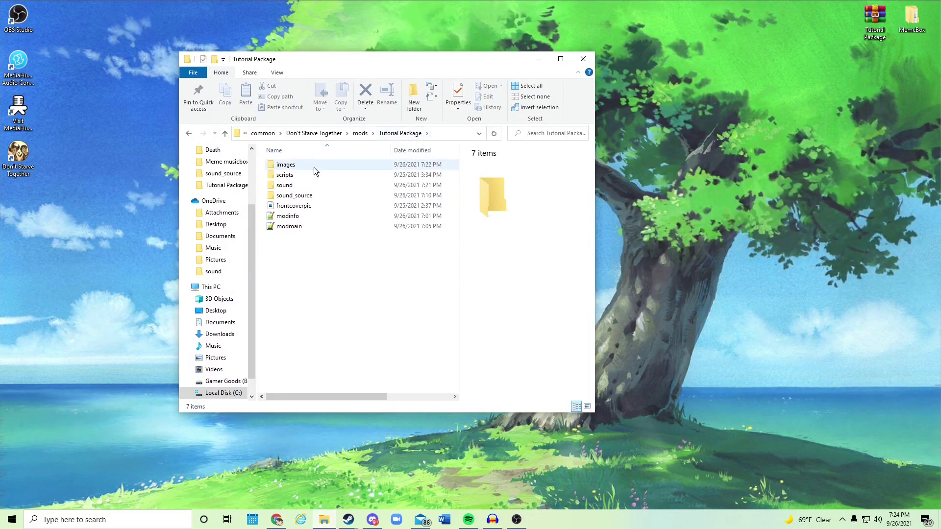
double_click(300, 166)
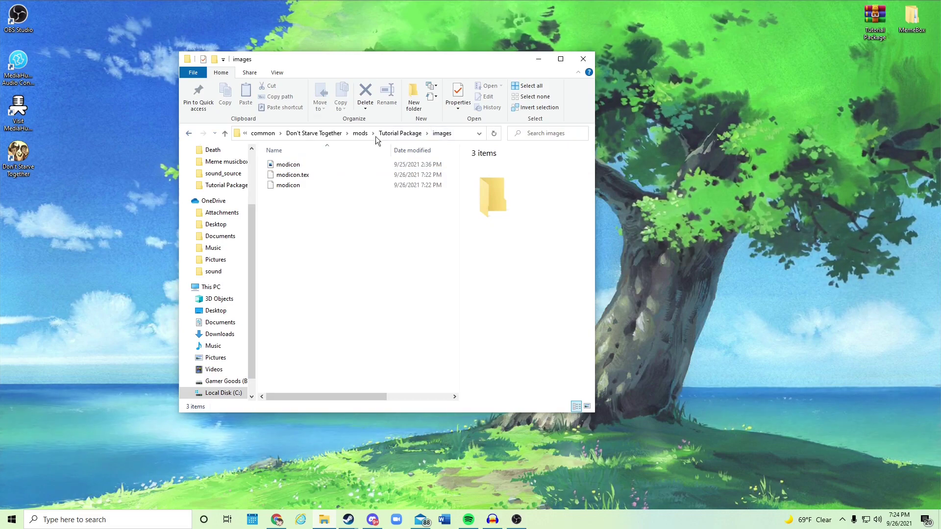
left_click(325, 166)
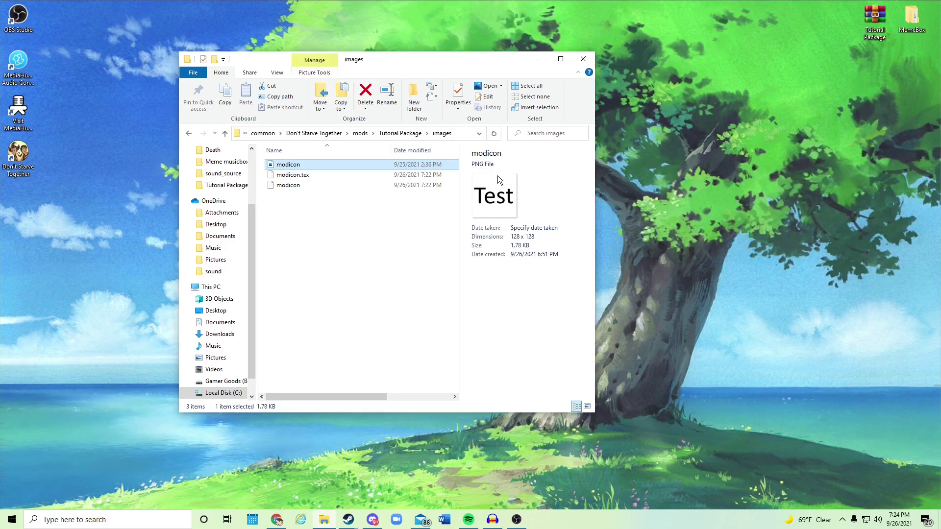
Delete modicon.tex and the second modicon file, then go back to Tutorial Package.
left_click_drag(302, 195, 305, 178)
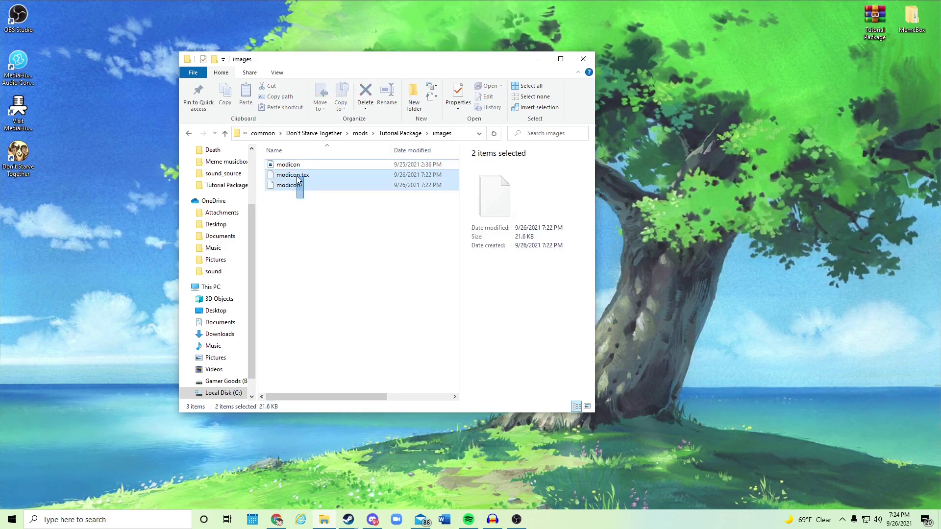
key("Delete")
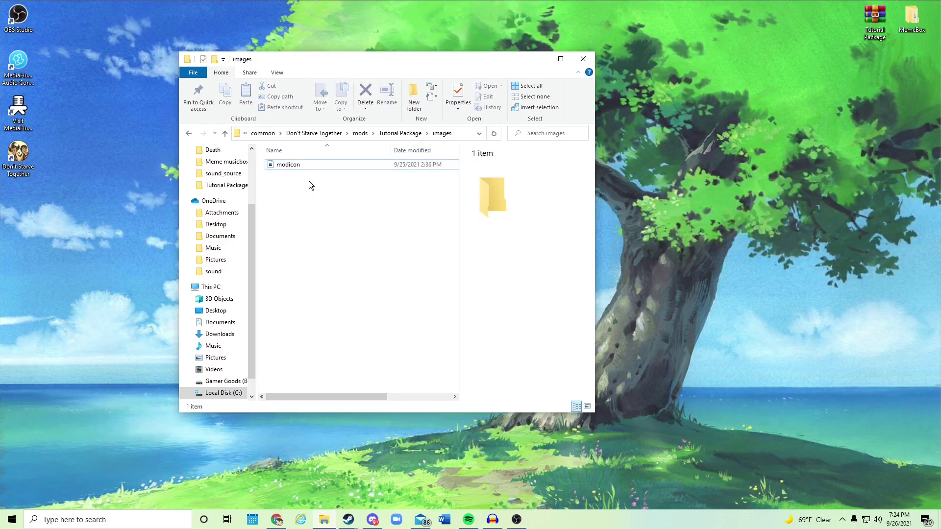
left_click(299, 164)
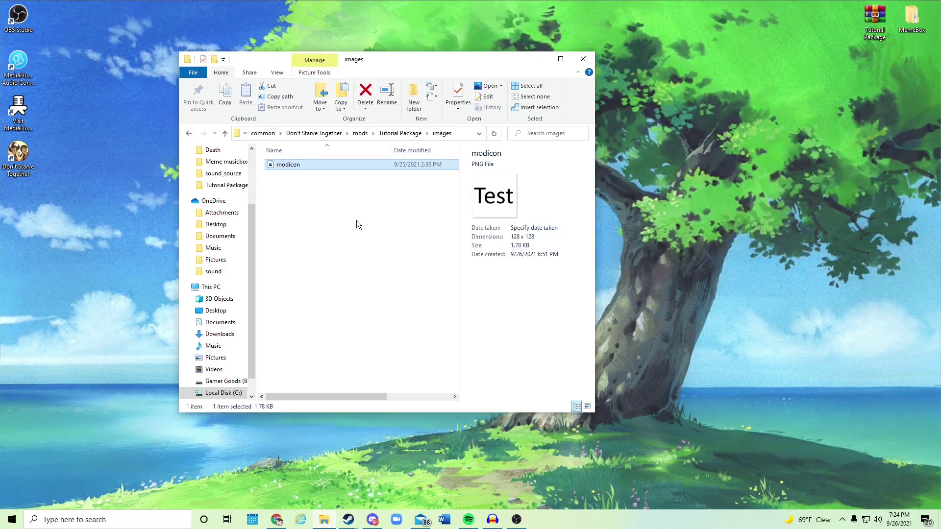
left_click(355, 224)
left_click(275, 166)
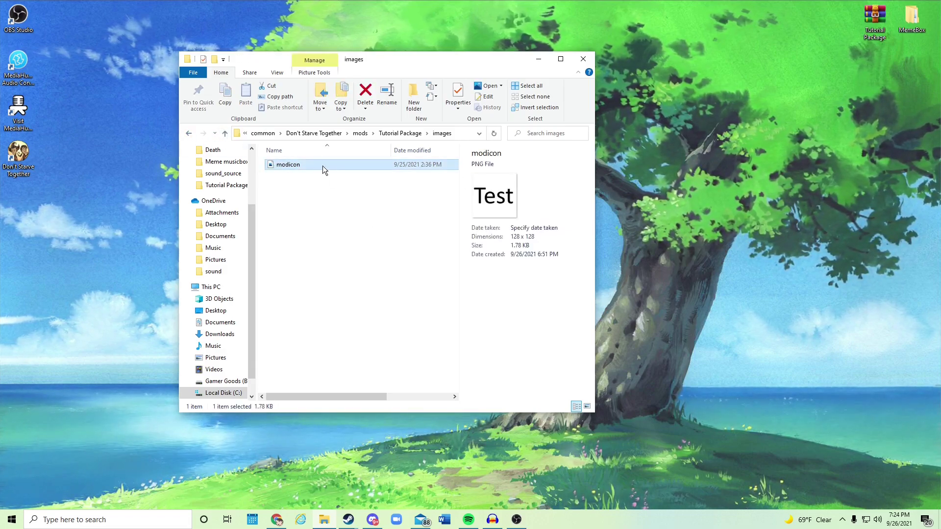
left_click(371, 216)
left_click(189, 133)
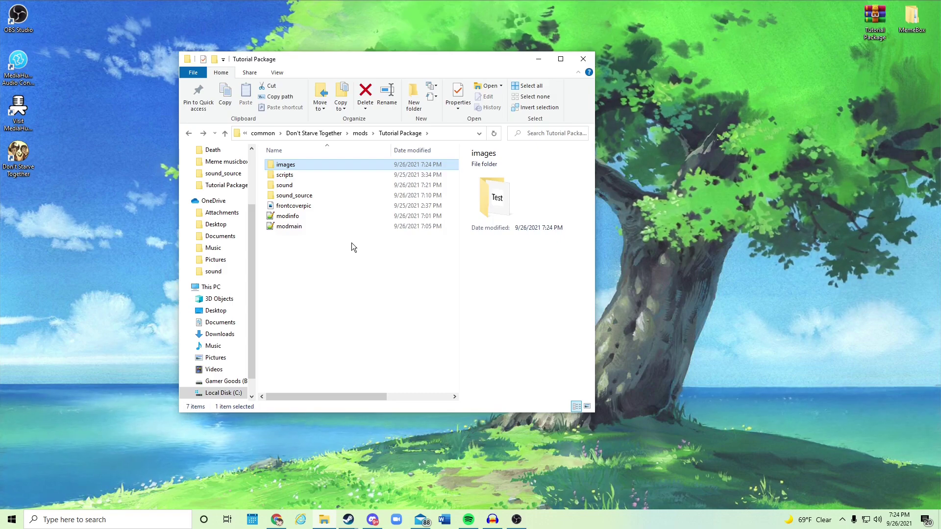
Browse from This PC to Documents and open the Klei folder.
left_click(220, 288)
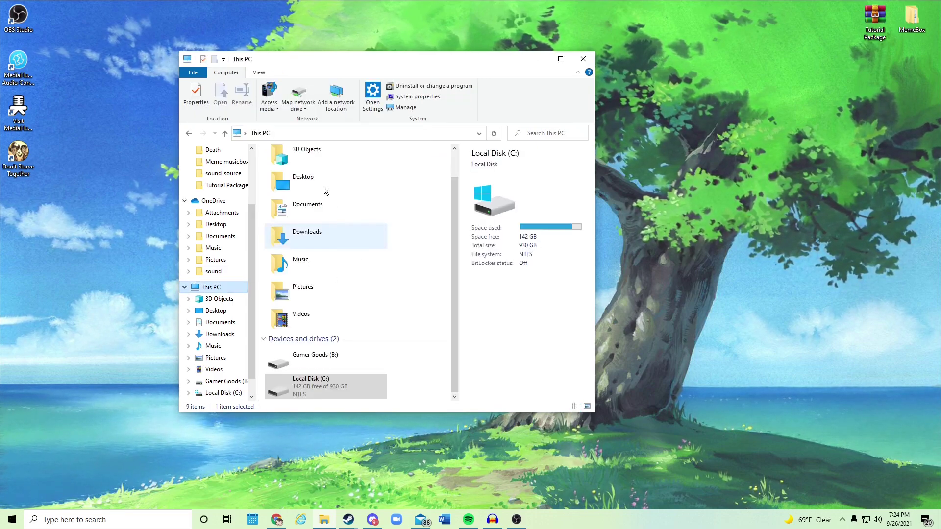
double_click(331, 378)
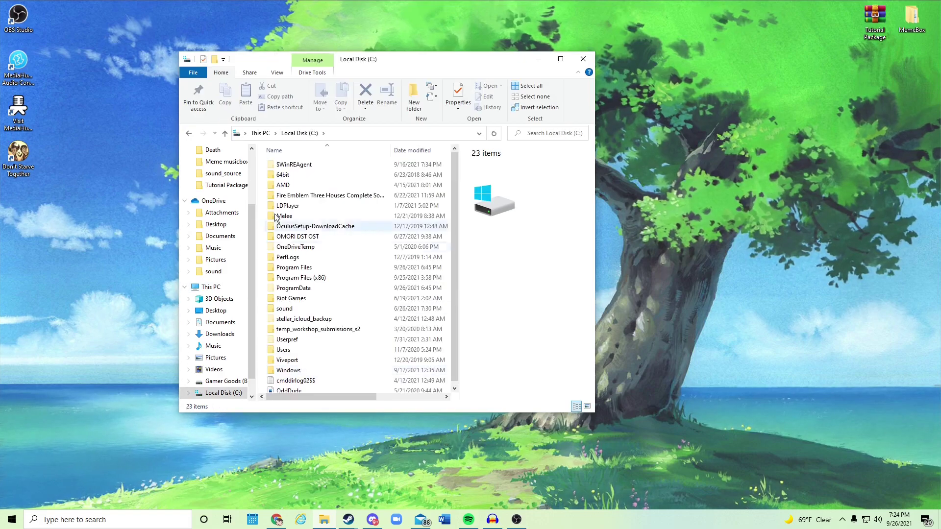
left_click(189, 133)
scroll(216, 265, "up", 3)
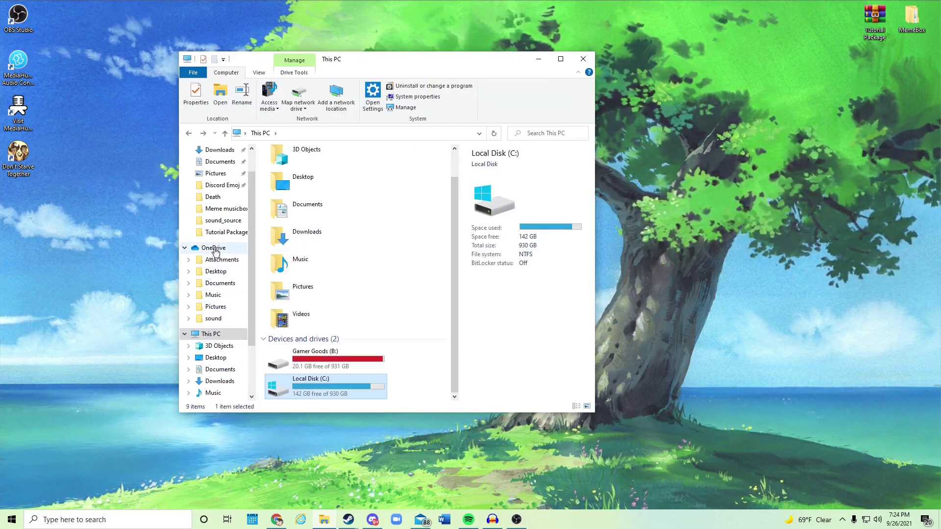
left_click(224, 196)
scroll(308, 255, "down", 1)
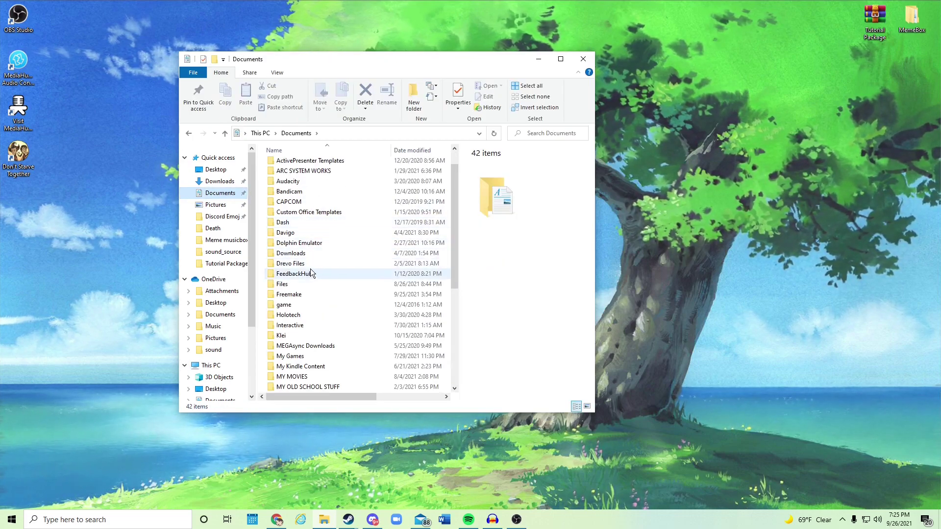
double_click(286, 335)
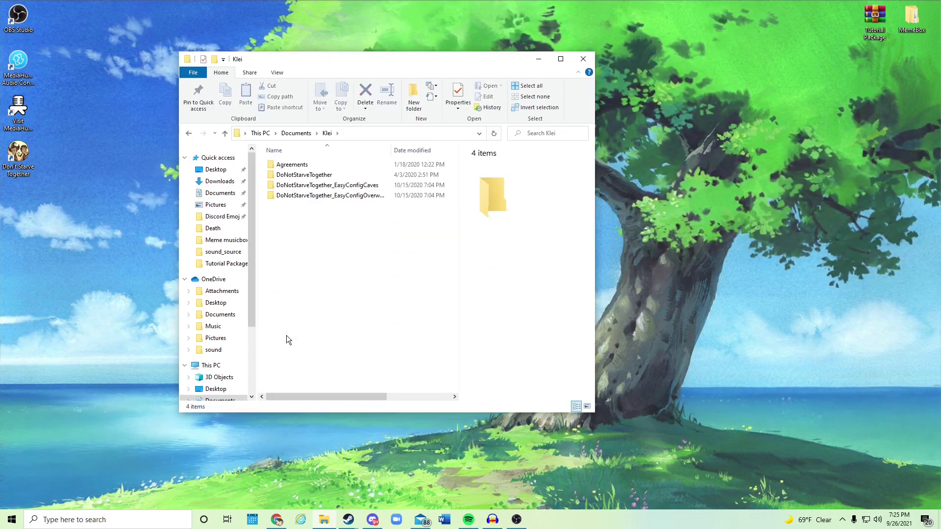
Open DoNotStarveTogether\74251807 and open its client settings file as text.
double_click(314, 176)
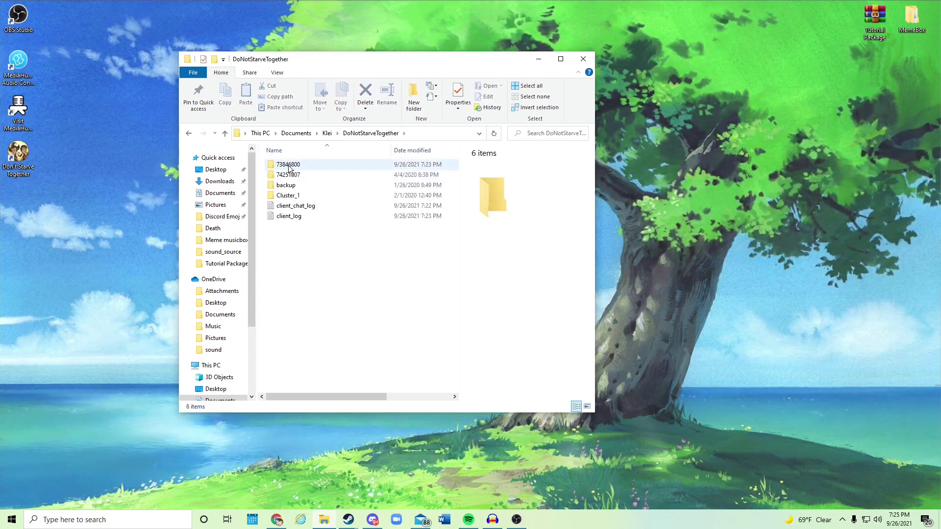
double_click(292, 175)
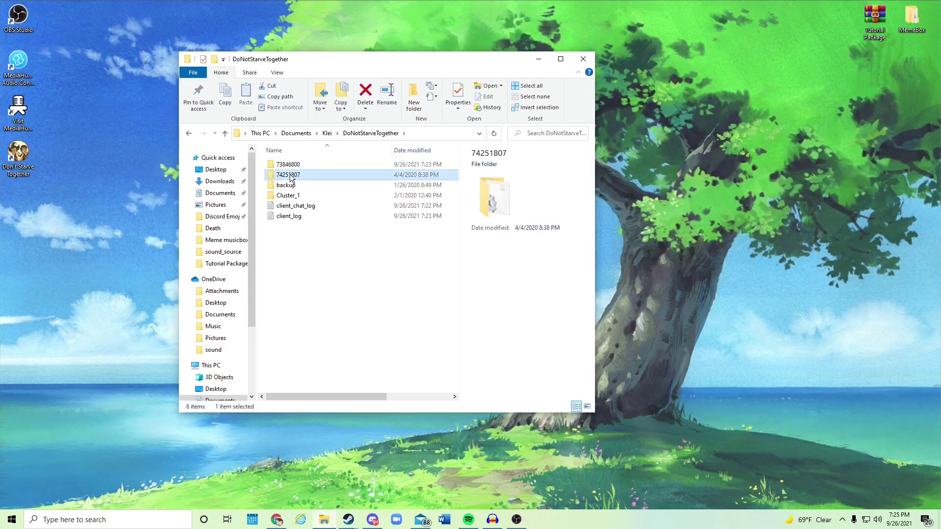
left_click(191, 134)
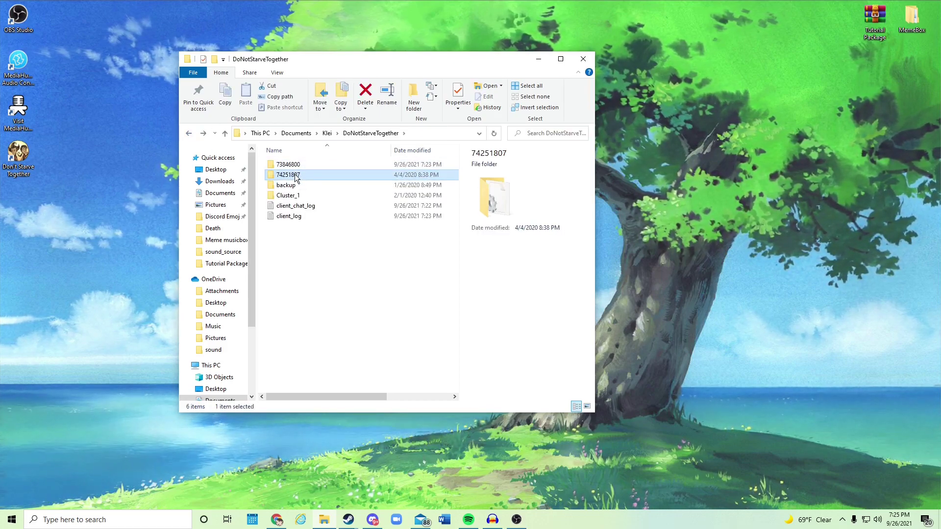
double_click(296, 177)
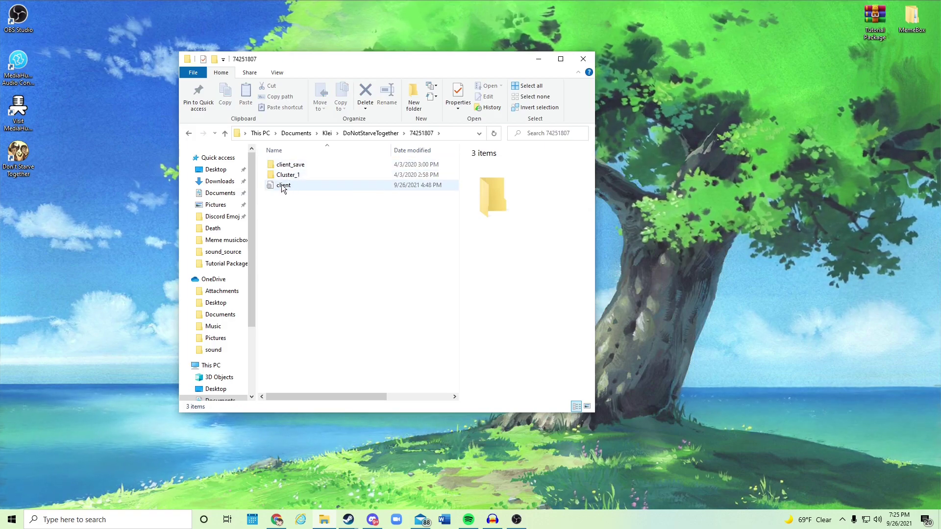
double_click(282, 187)
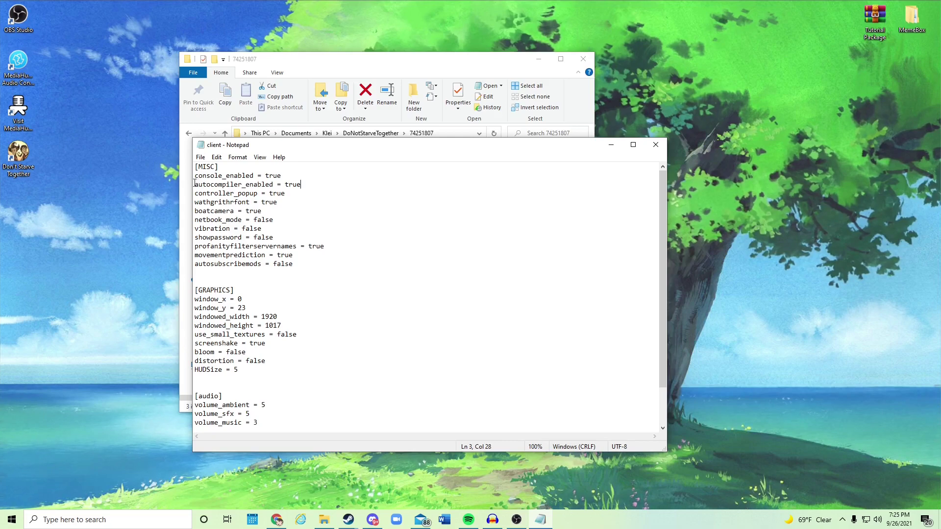
Save the 74251807 client file with autocompiler_enabled = true and close it.
left_click(310, 185)
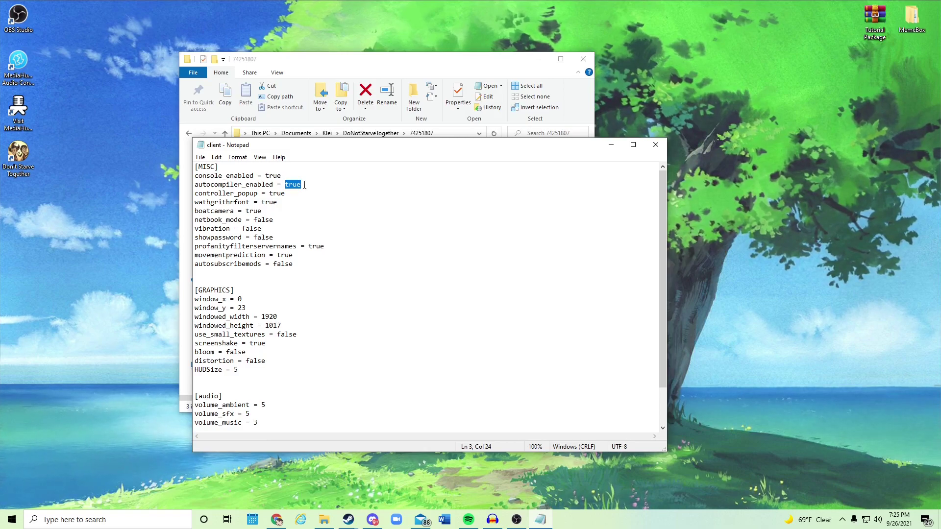
left_click(201, 157)
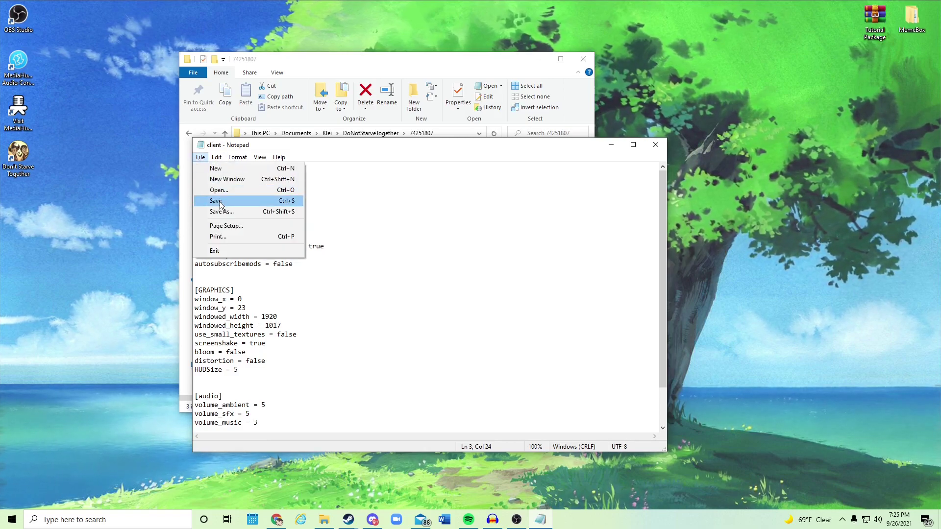
left_click(220, 203)
left_click(656, 145)
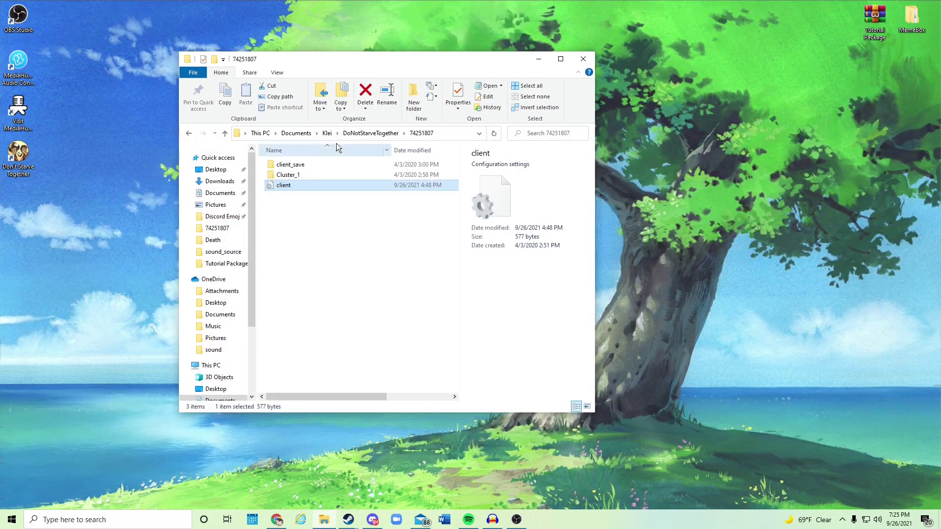
Open the 73846800 profile's client file and confirm autocompiler_enabled reads true.
left_click(189, 134)
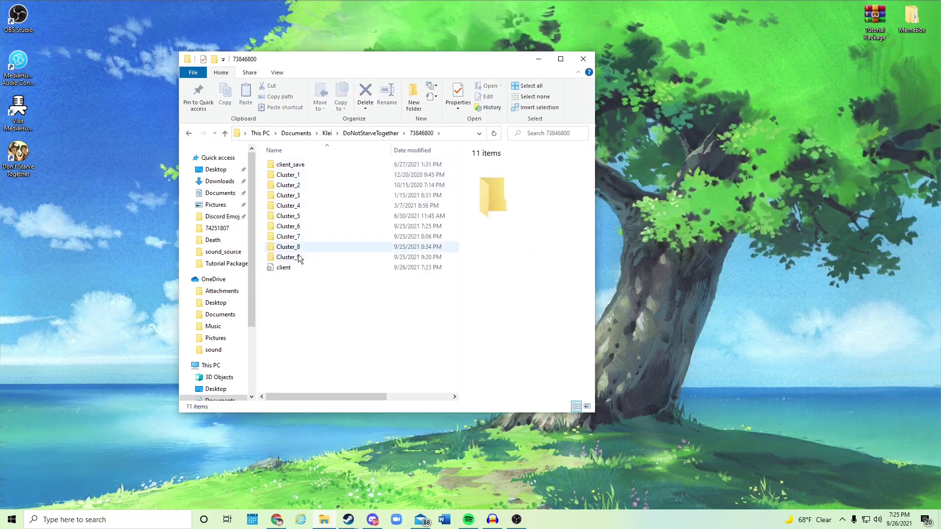
double_click(291, 268)
left_click_drag(311, 184, 282, 186)
left_click(426, 195)
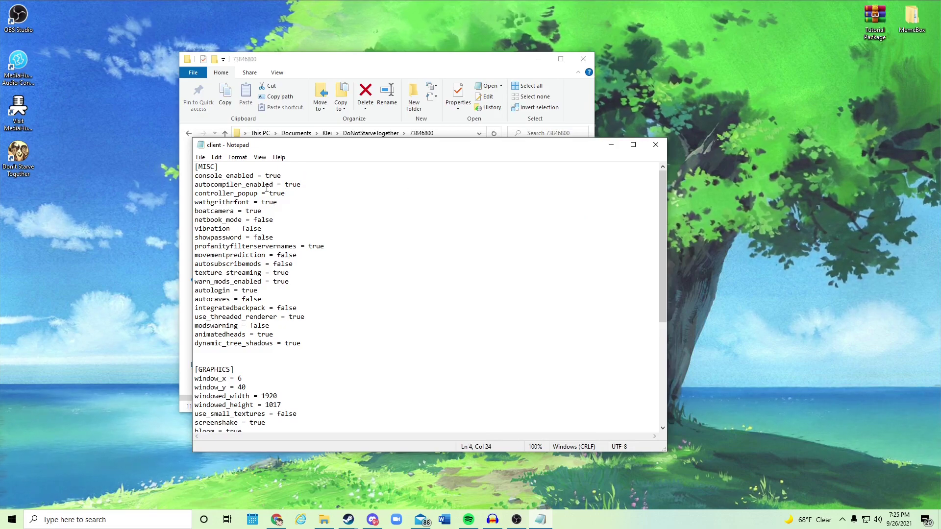
left_click_drag(198, 185, 258, 187)
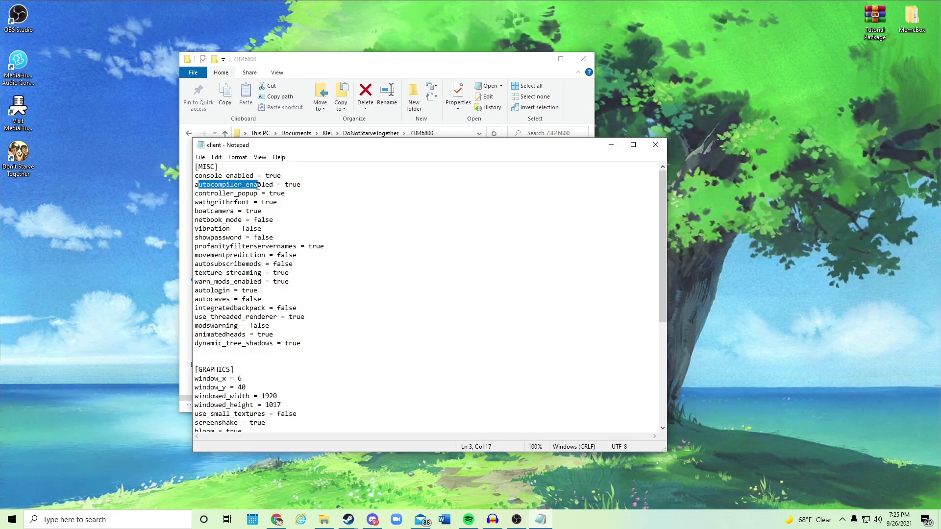
left_click(359, 195)
Close the client settings file, open Tutorial Package's images folder, and move Explorer right.
left_click(655, 144)
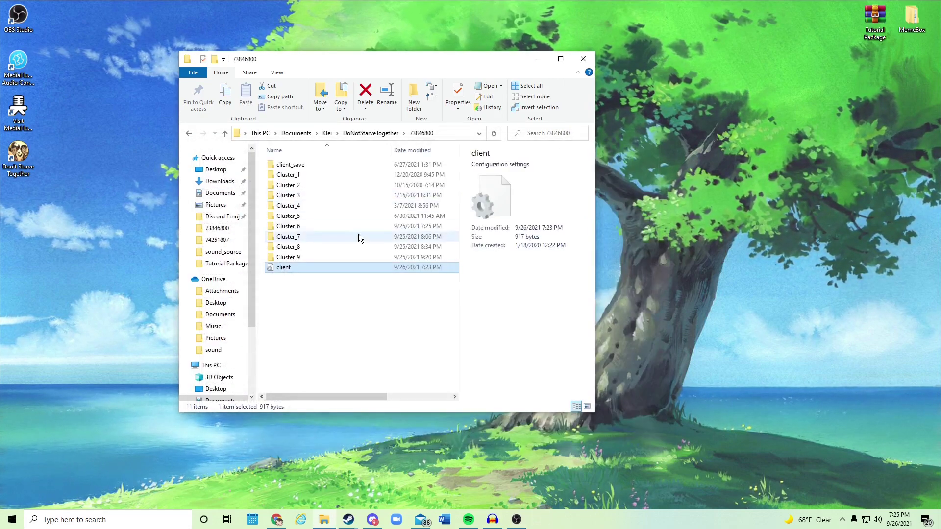
scroll(219, 303, "down", 3)
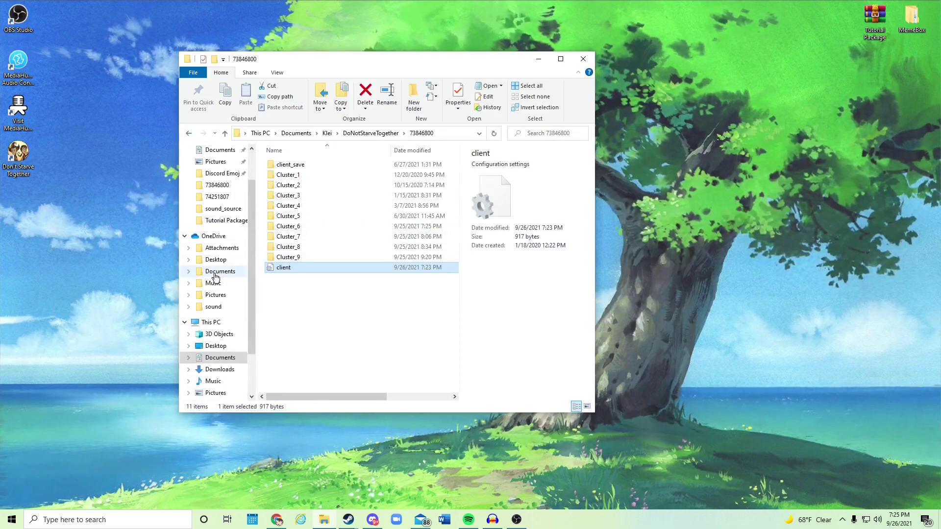
scroll(218, 309, "down", 1)
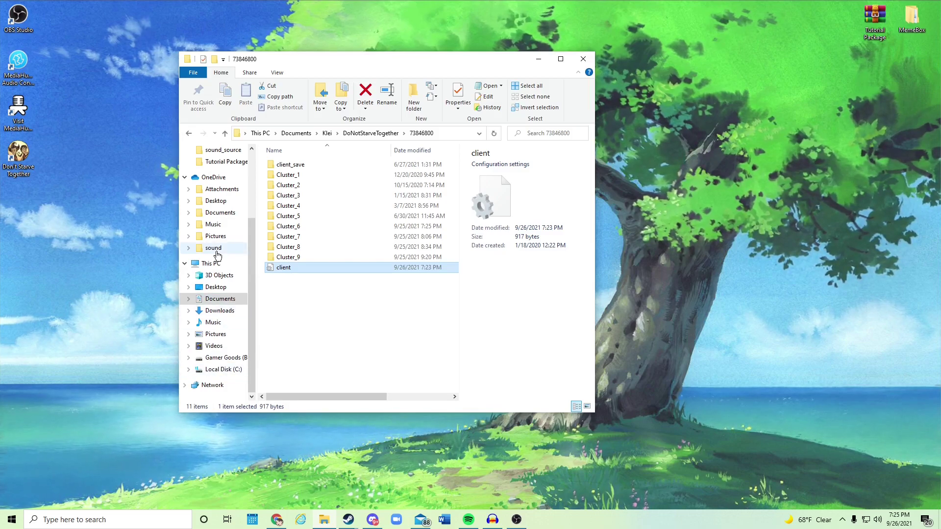
scroll(221, 199, "up", 3)
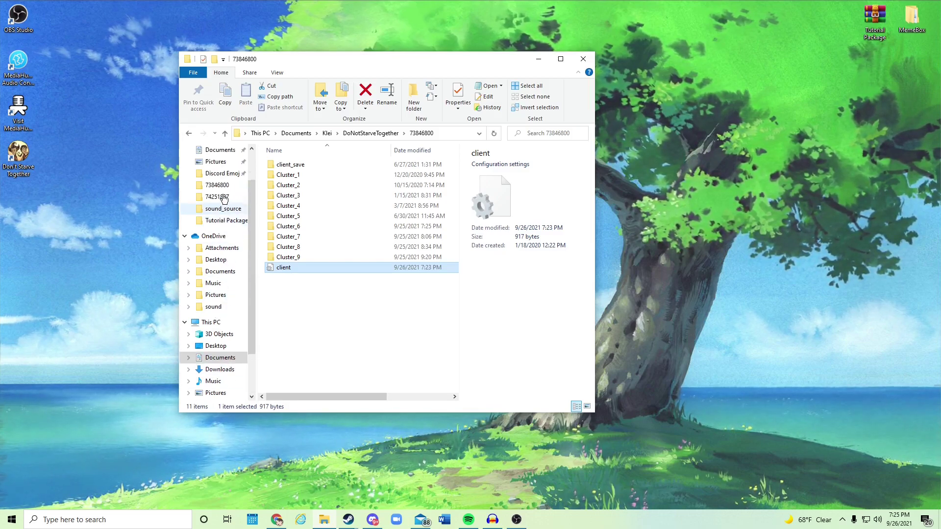
scroll(218, 269, "down", 3)
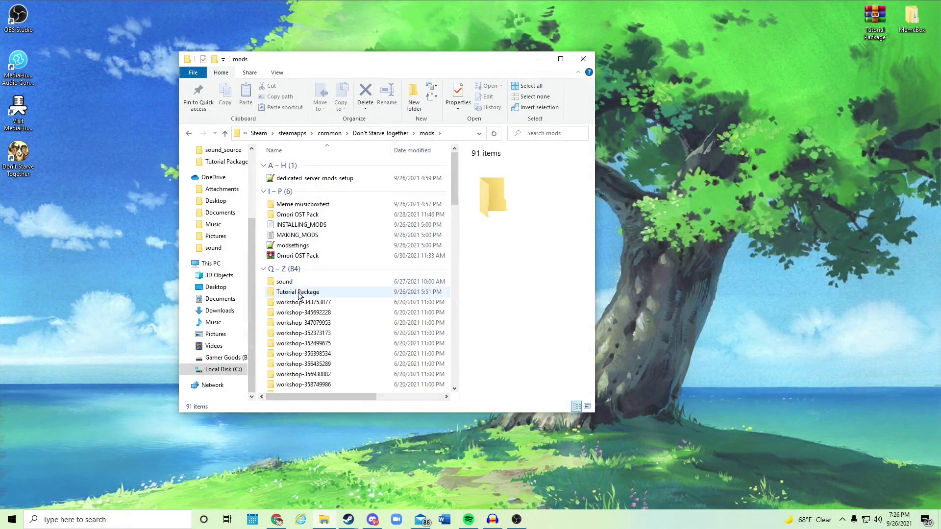
double_click(299, 293)
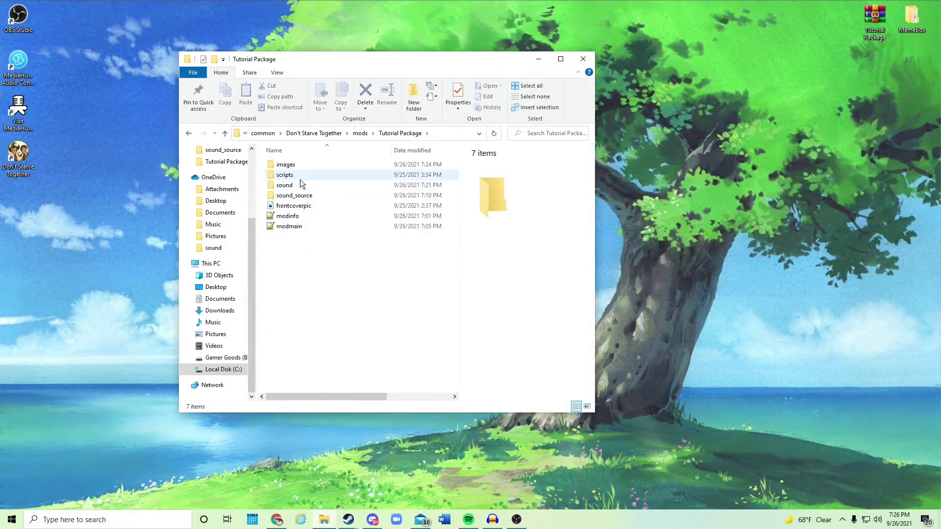
double_click(293, 165)
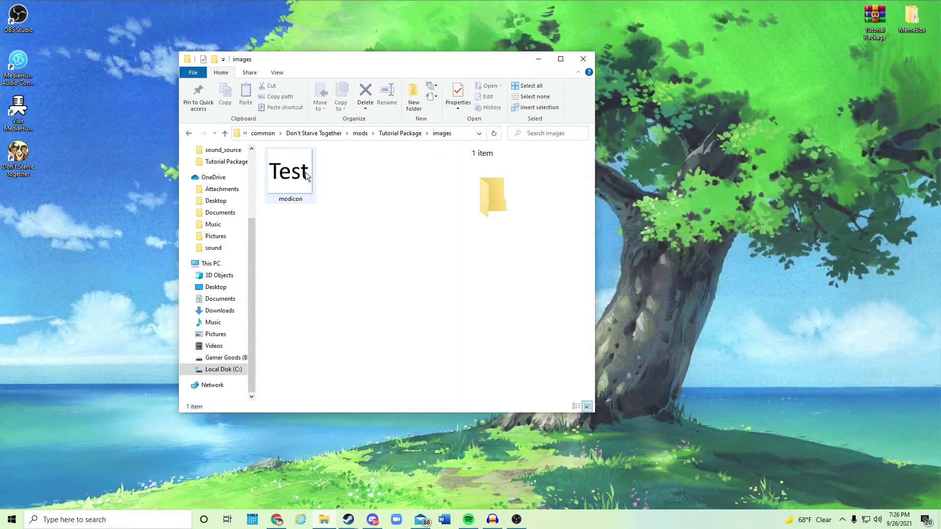
left_click_drag(380, 60, 655, 73)
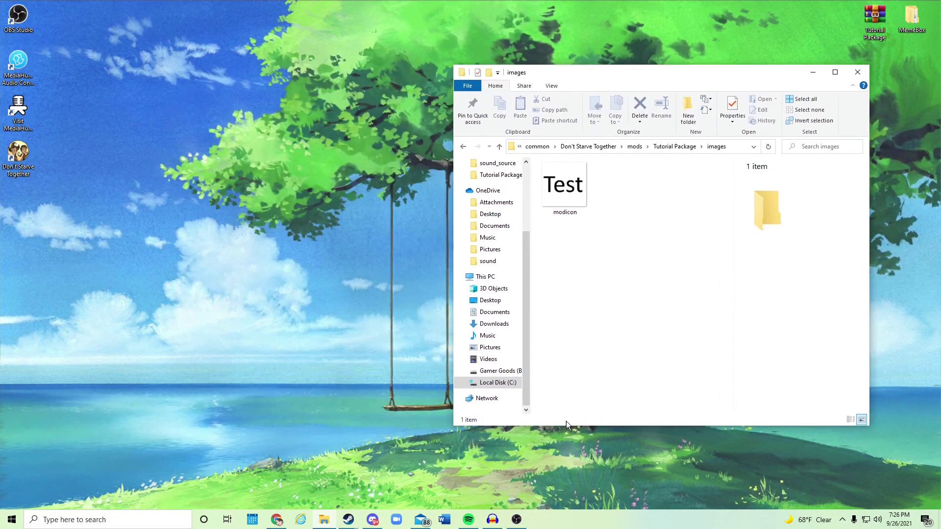
Launch Don't Starve Together from the Steam library so the autocompiler runs.
left_click(349, 520)
left_click(416, 478)
left_click(326, 322)
left_click(481, 287)
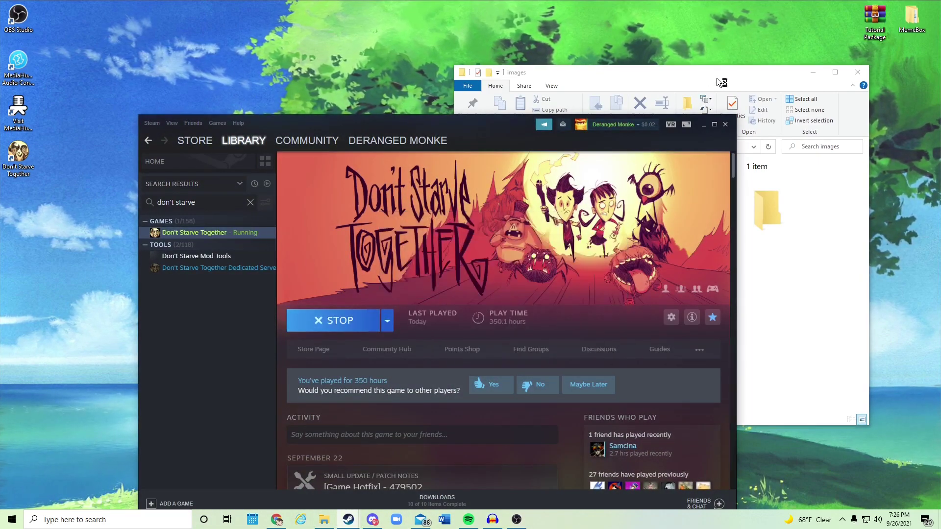
Move the generated modicon.tex and modicon files from images into the Tutorial Package folder.
left_click(761, 70)
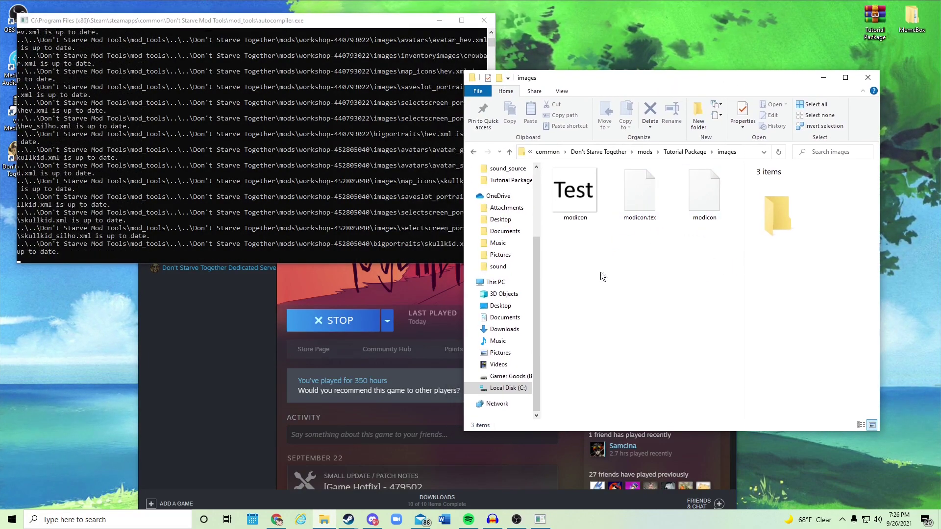
left_click(472, 22)
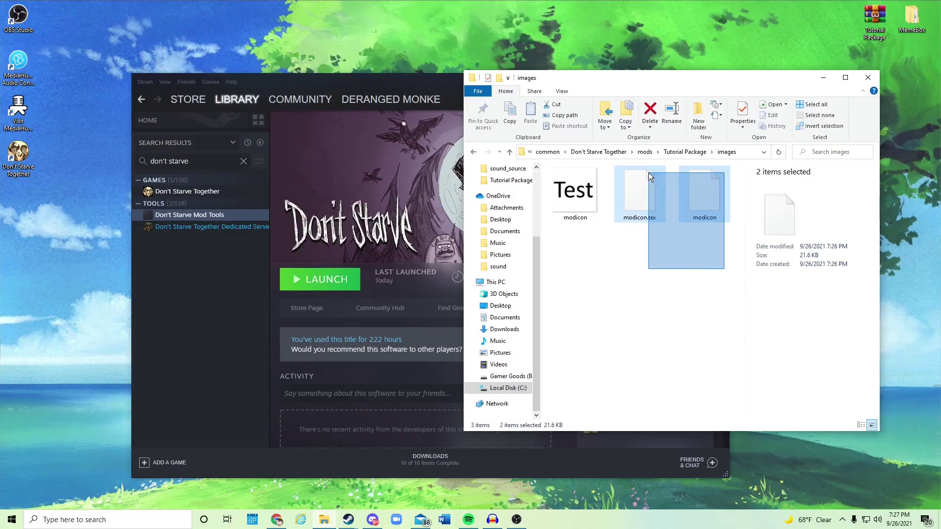
left_click_drag(700, 271, 647, 172)
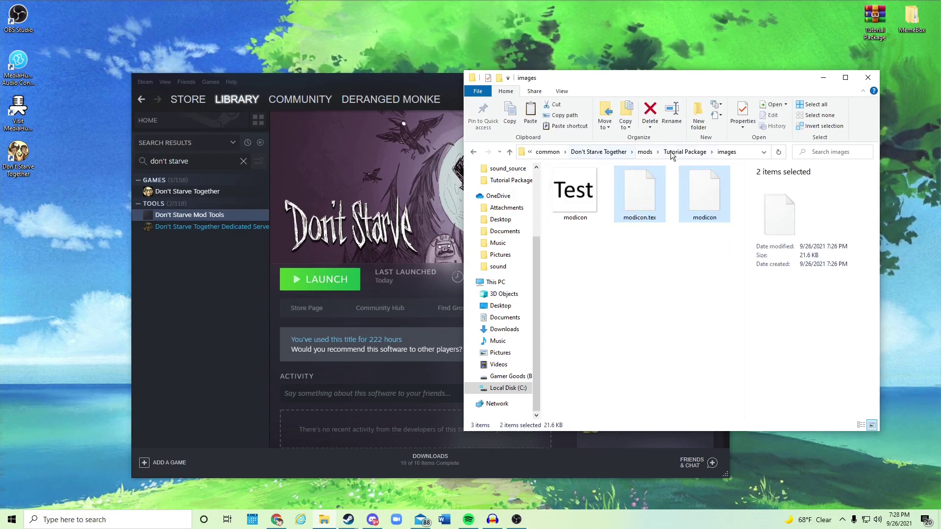
left_click(475, 154)
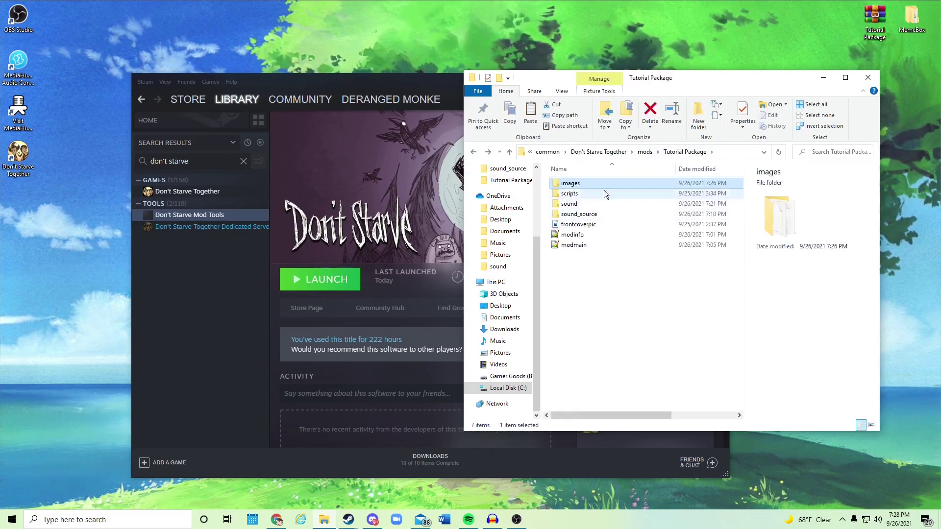
key("ctrl+v")
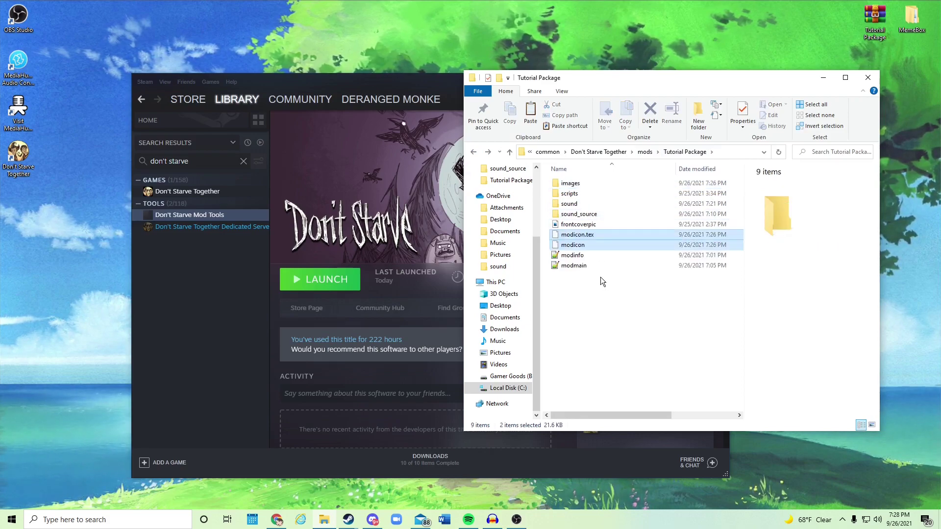
left_click(571, 279)
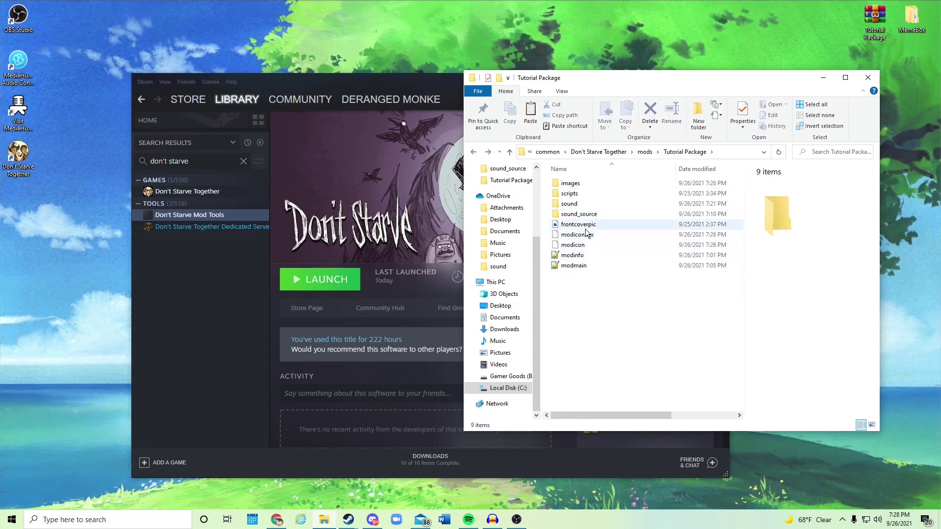
left_click(589, 239)
left_click(590, 243)
left_click(591, 237)
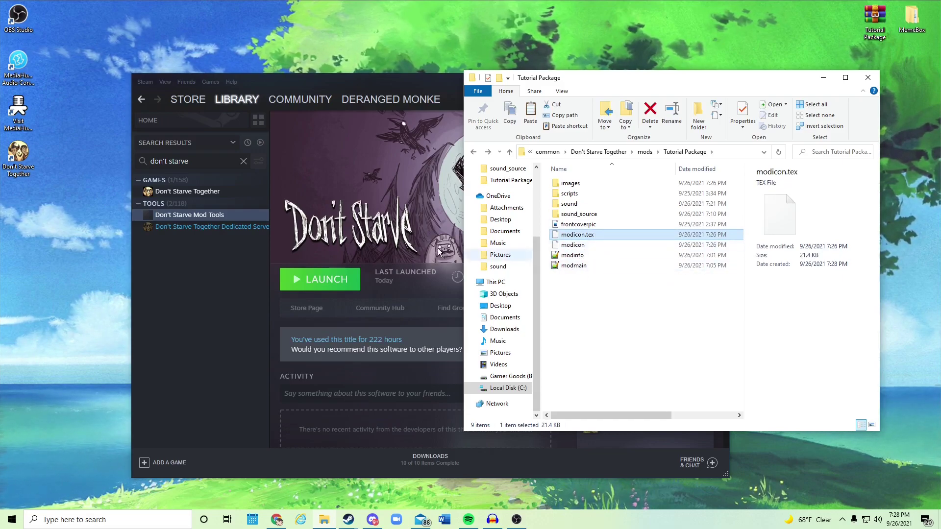
Relaunch Don't Starve Together from Steam and shift the Steam window left.
left_click(205, 195)
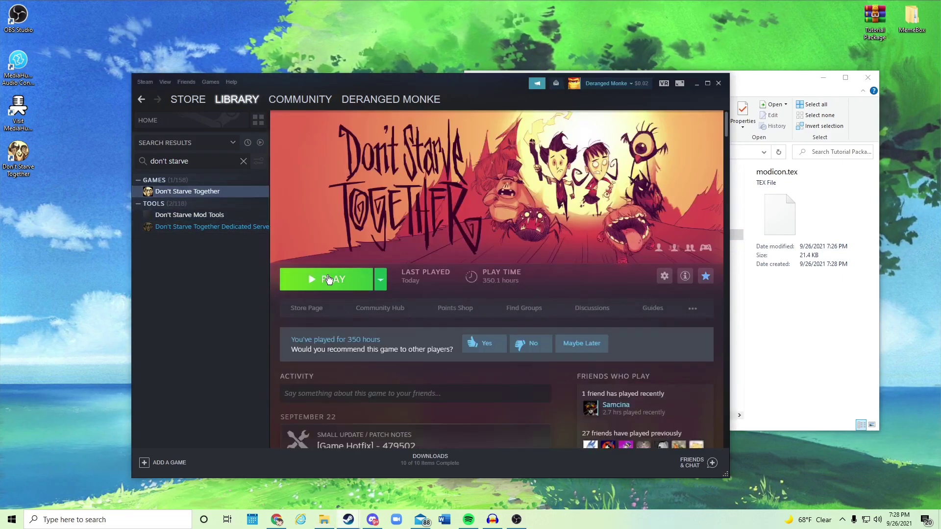
left_click(319, 279)
left_click(489, 289)
left_click_drag(483, 109, 397, 102)
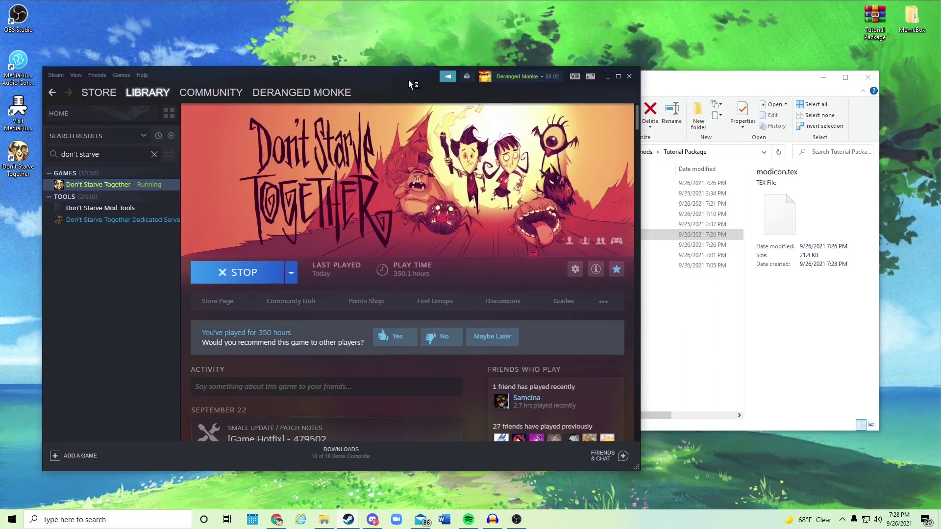
left_click(619, 255)
left_click(590, 237)
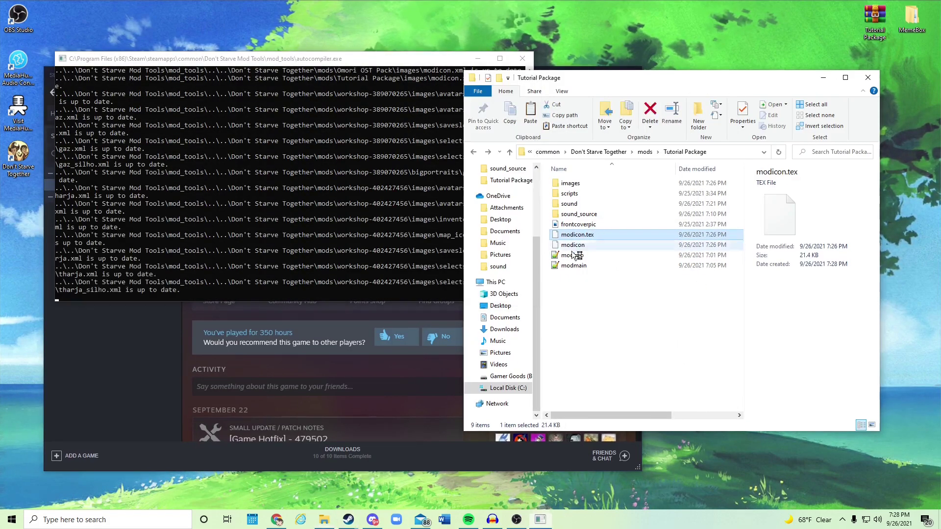
Close the autocompiler console and bring the launching game to the front.
left_click(414, 80)
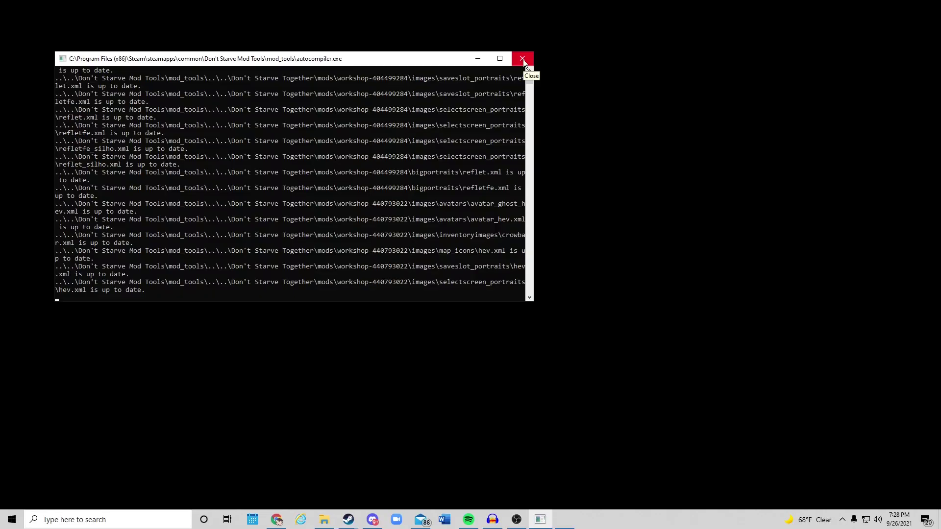
left_click(523, 60)
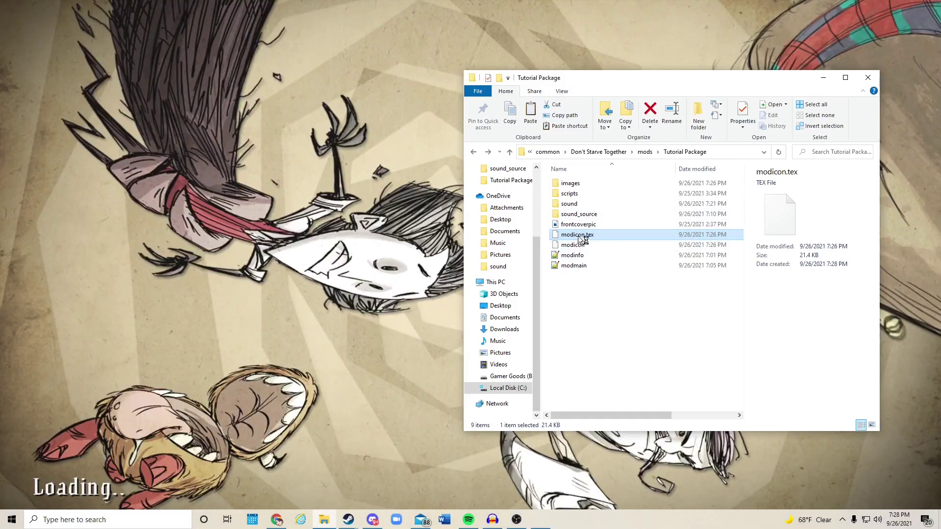
left_click(576, 245)
key("Up")
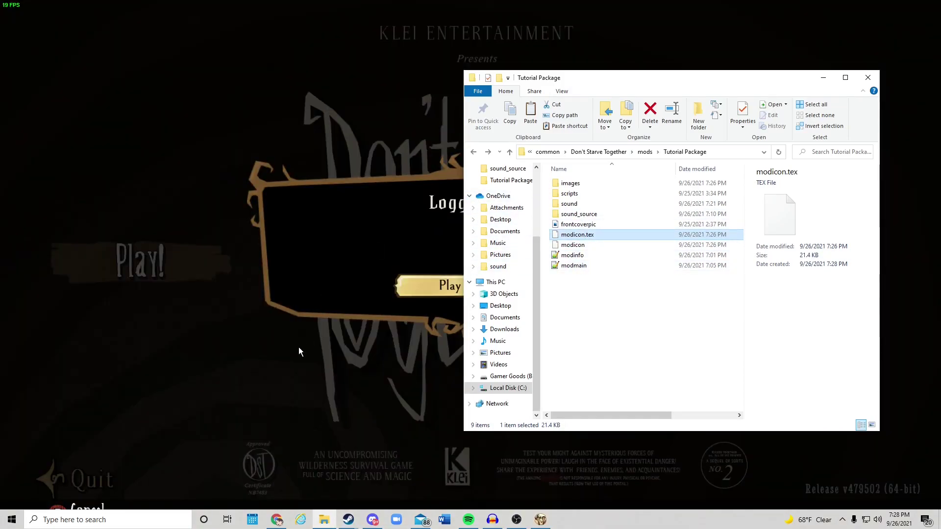
left_click(314, 357)
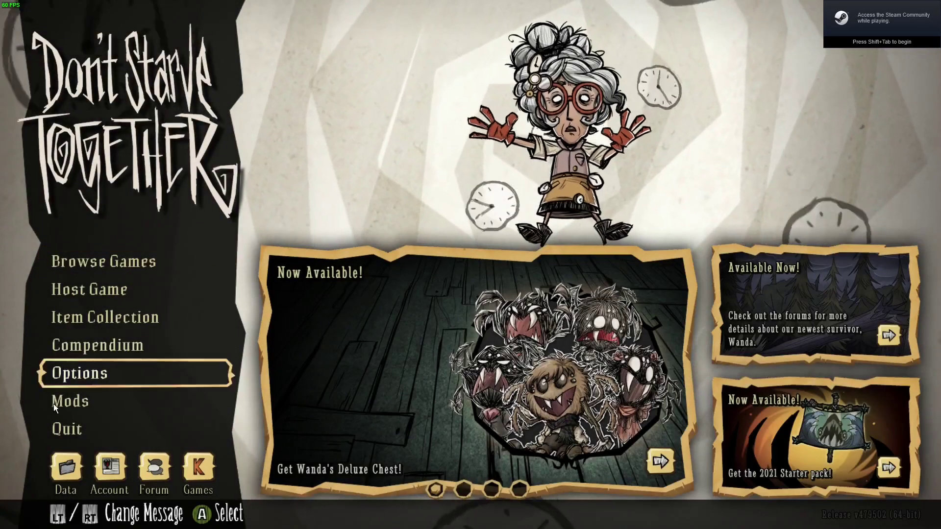
Confirm the tutorial mod is Enabled under Client Mods, then quit the game.
left_click(55, 405)
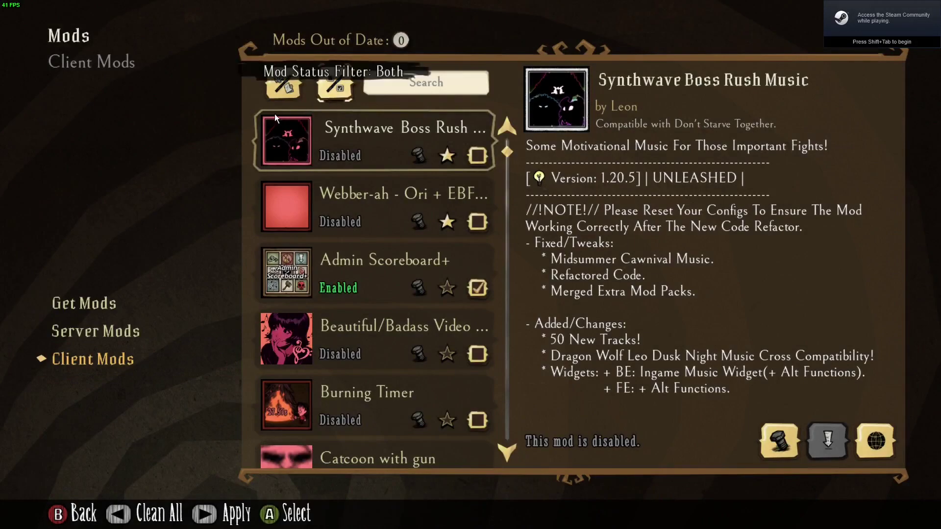
left_click_drag(502, 163, 543, 425)
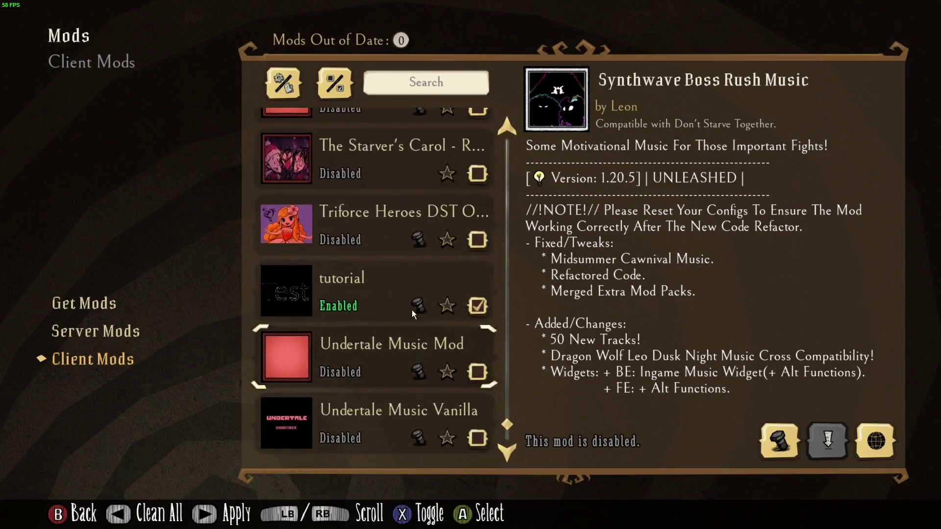
left_click(286, 294)
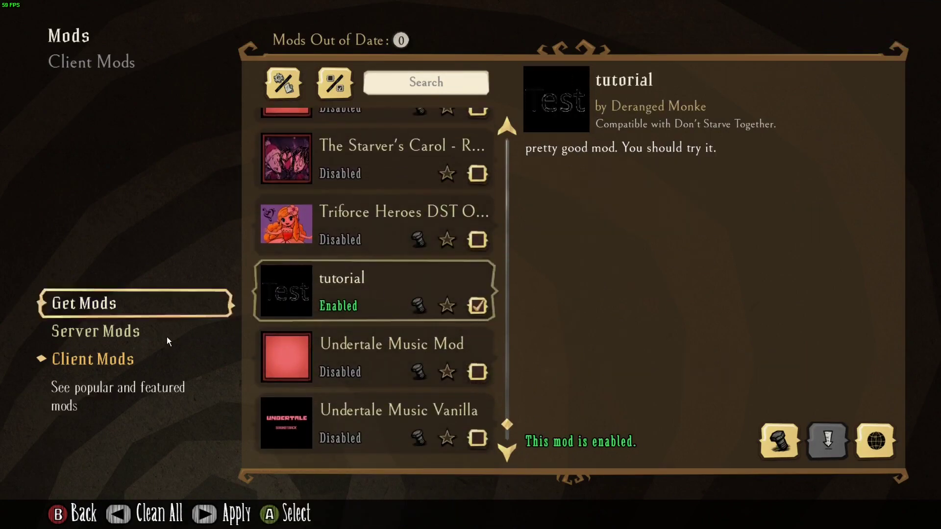
key("Escape")
left_click(81, 434)
left_click(374, 306)
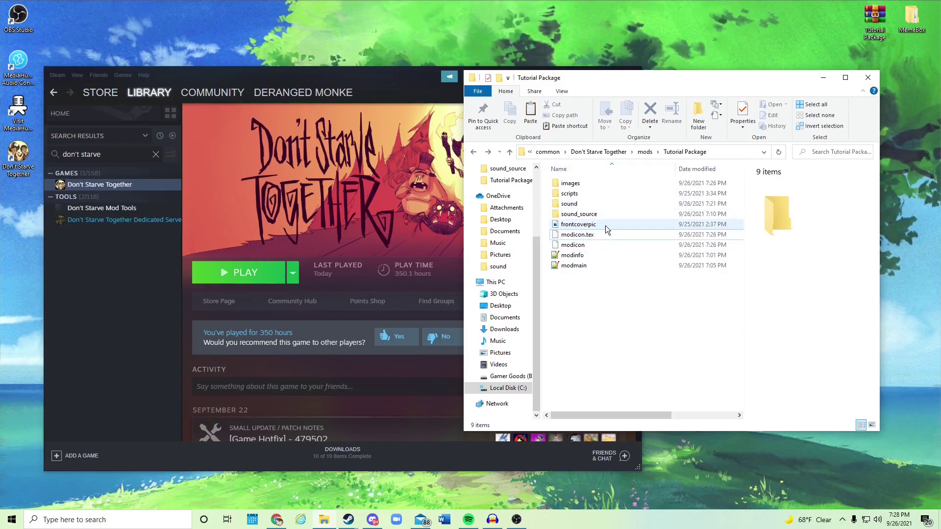
Preview the frontcoverpic image, then close the viewer.
double_click(605, 225)
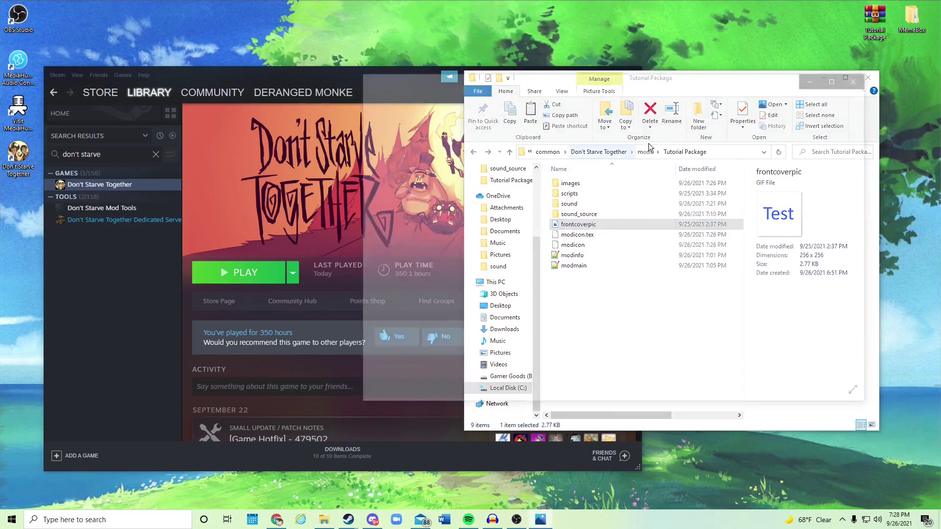
left_click(863, 75)
left_click(638, 284)
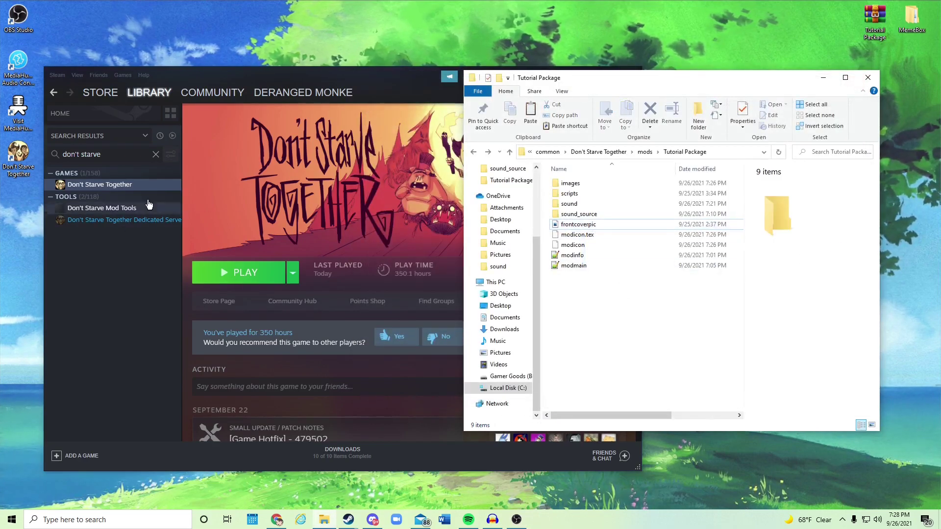
Launch Don't Starve Mod Tools from the Steam library with the Play option.
left_click(119, 260)
left_click(120, 208)
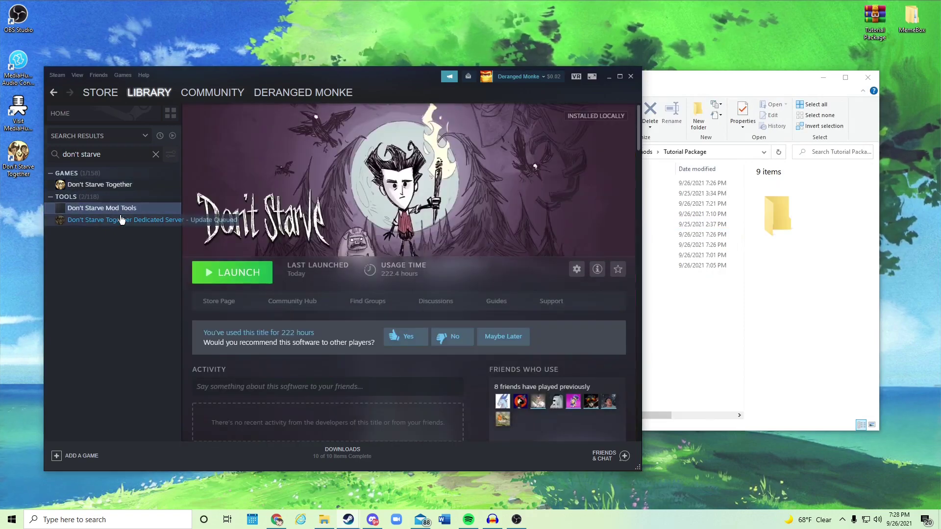
left_click(230, 272)
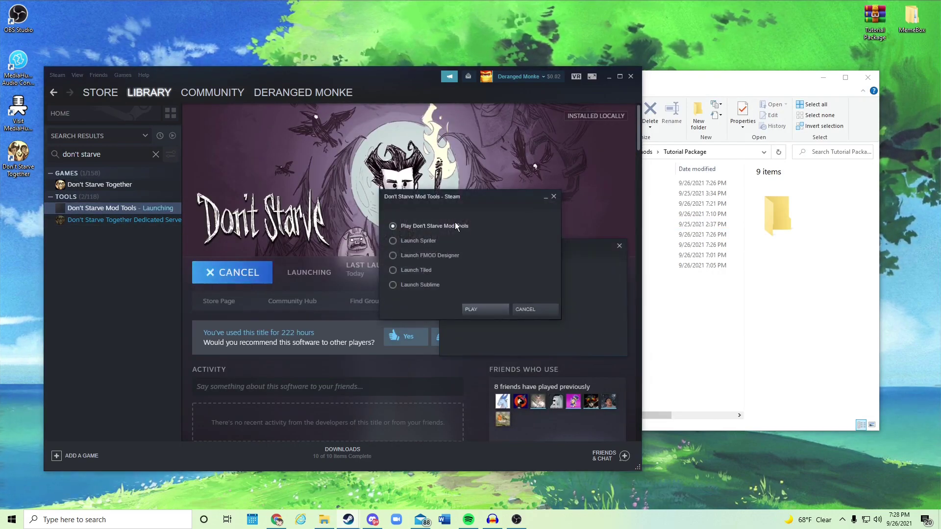
left_click(496, 308)
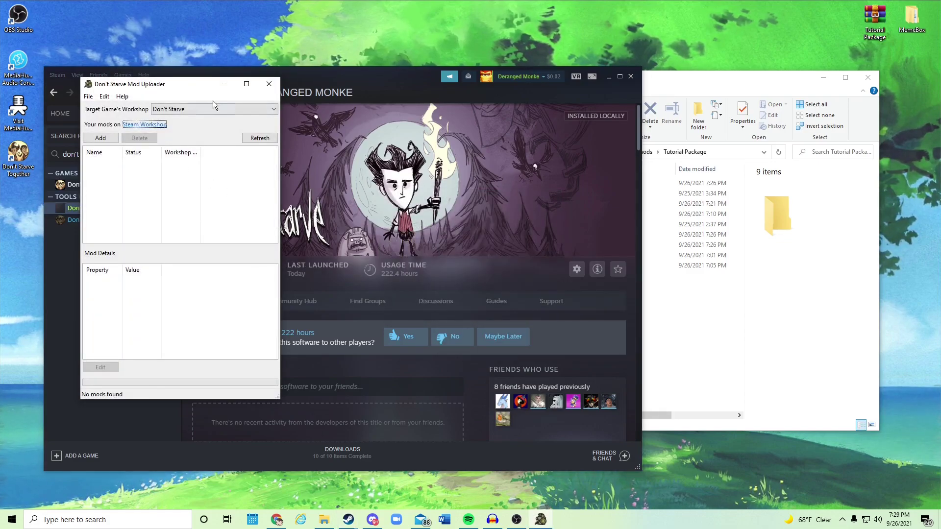
Target the Don't Starve Together workshop and add a mod from the mods > Tutorial Package folder.
left_click(205, 104)
left_click(203, 129)
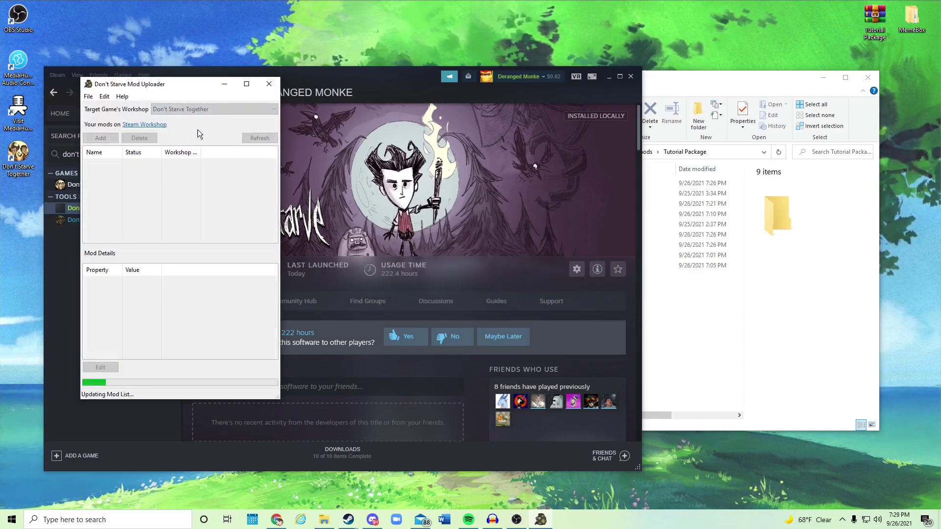
left_click(106, 140)
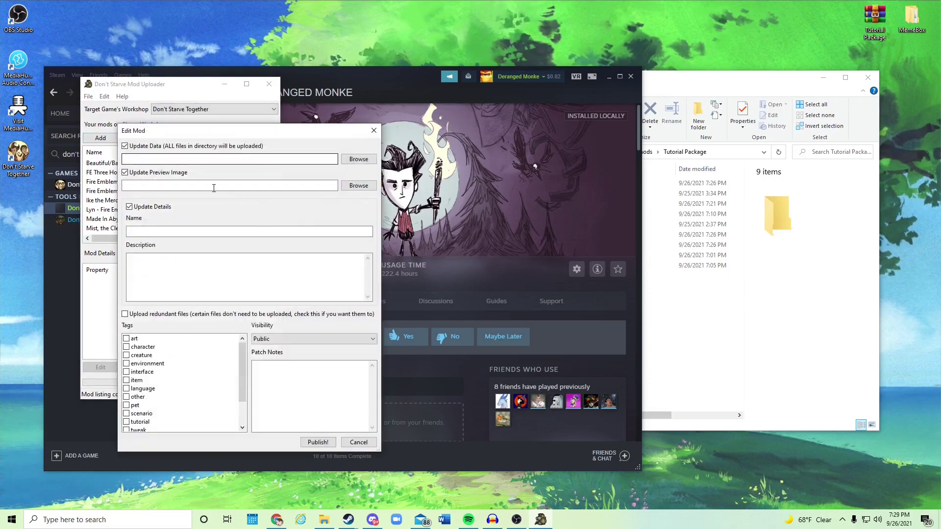
left_click(358, 159)
left_click_drag(240, 157, 403, 167)
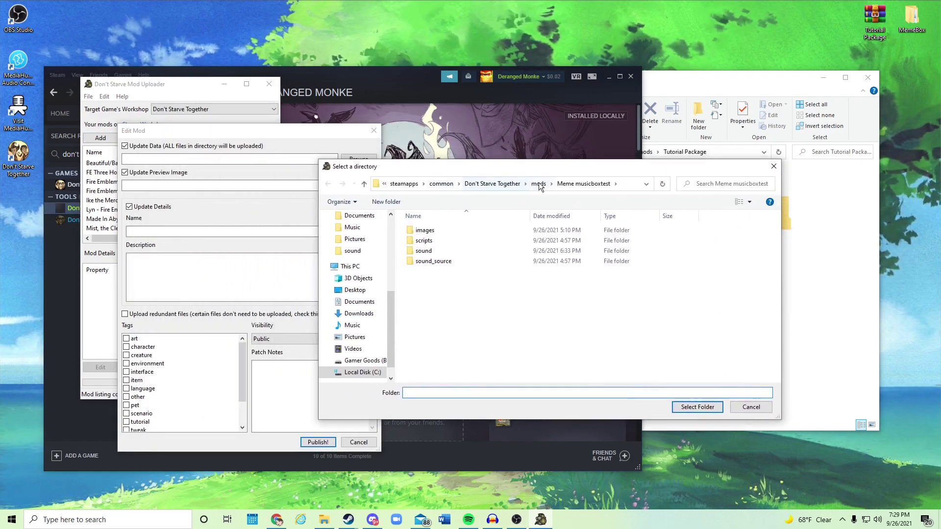
left_click(584, 184)
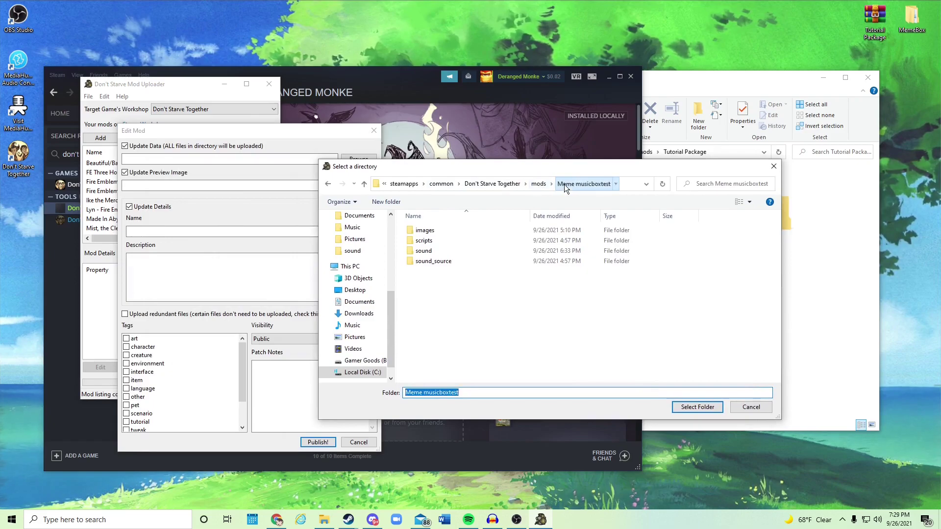
left_click(539, 184)
left_click(451, 262)
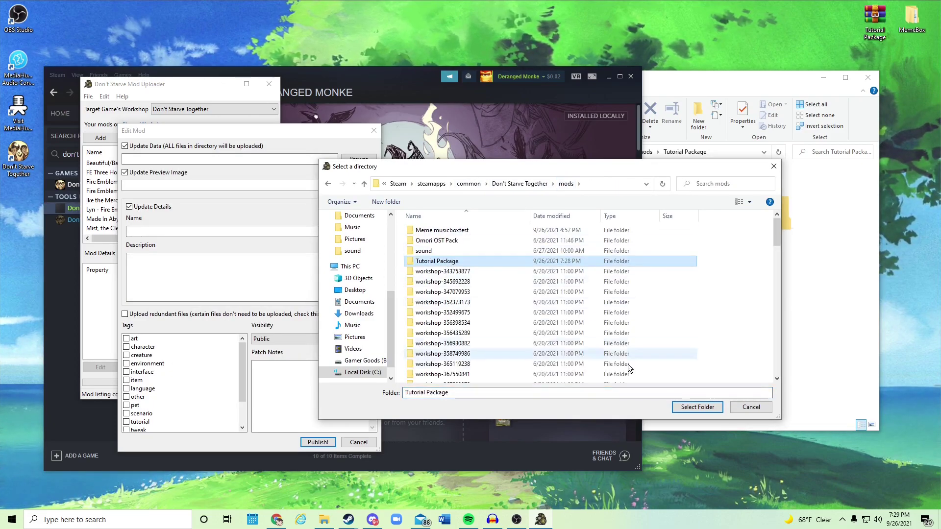
left_click(696, 408)
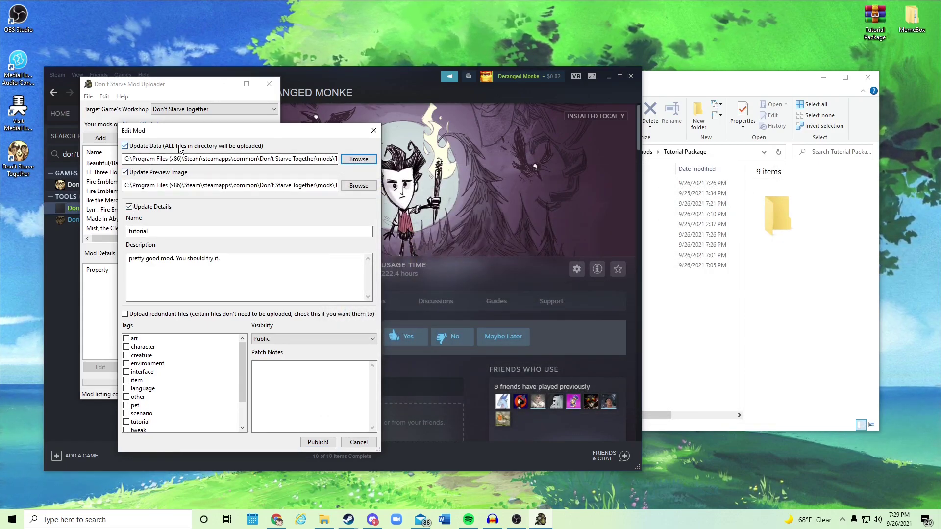
Dismiss the required-fields warning and set frontcoverpic.gif as the mod's preview image.
left_click(149, 146)
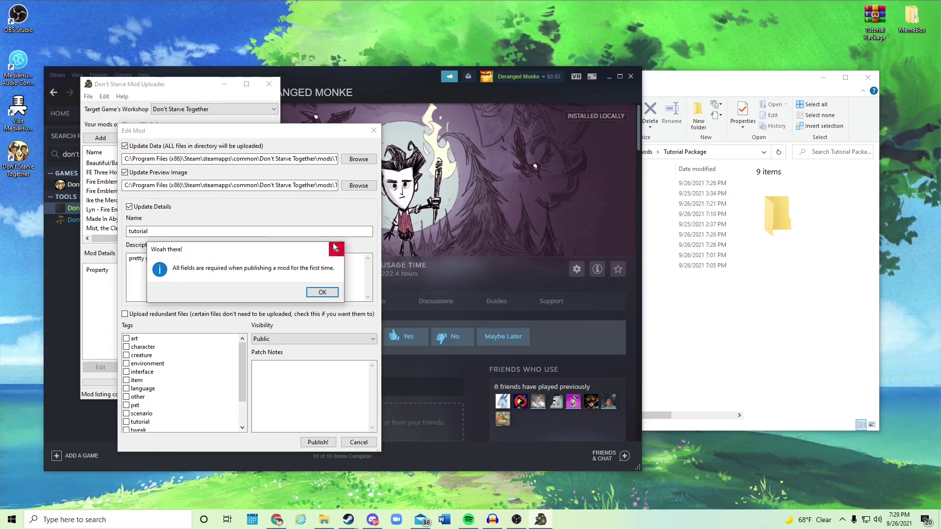
left_click(335, 245)
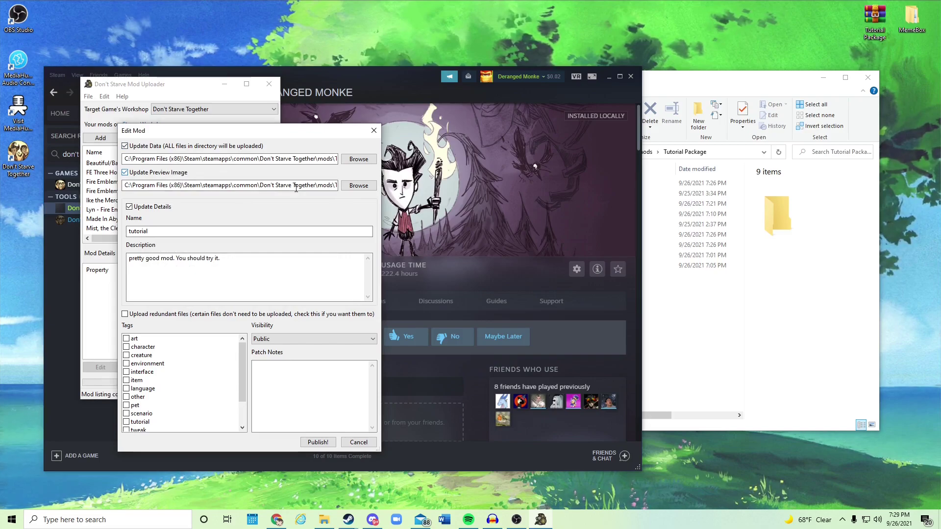
left_click(359, 185)
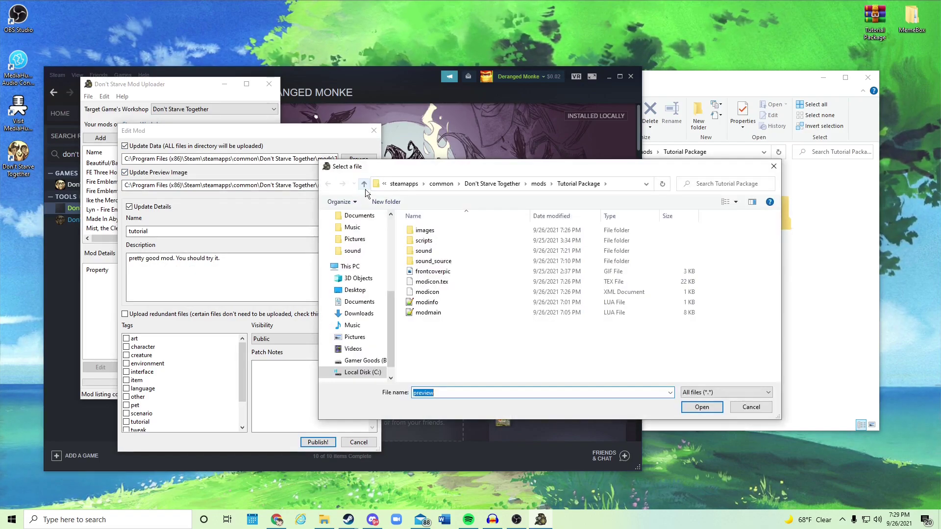
left_click(448, 273)
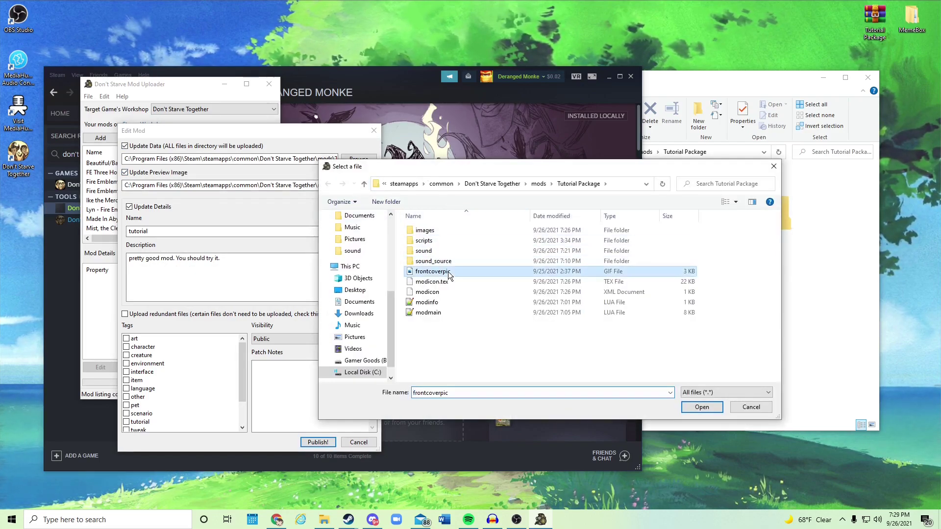
left_click(701, 407)
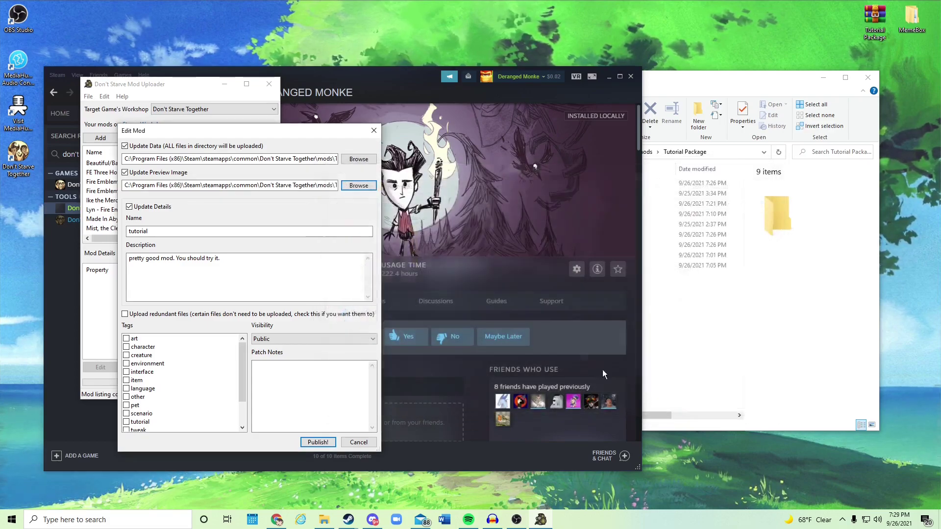
left_click_drag(211, 185, 358, 187)
left_click(295, 188)
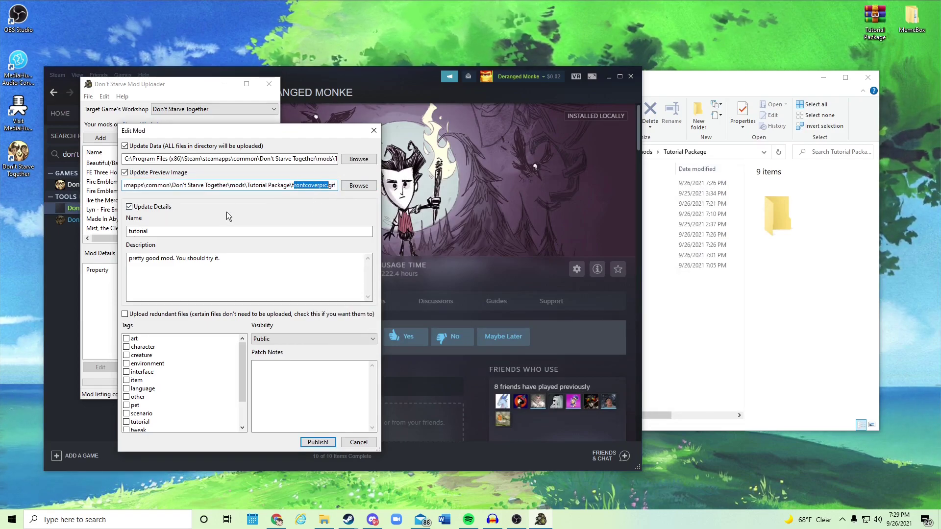
left_click_drag(164, 227, 131, 222)
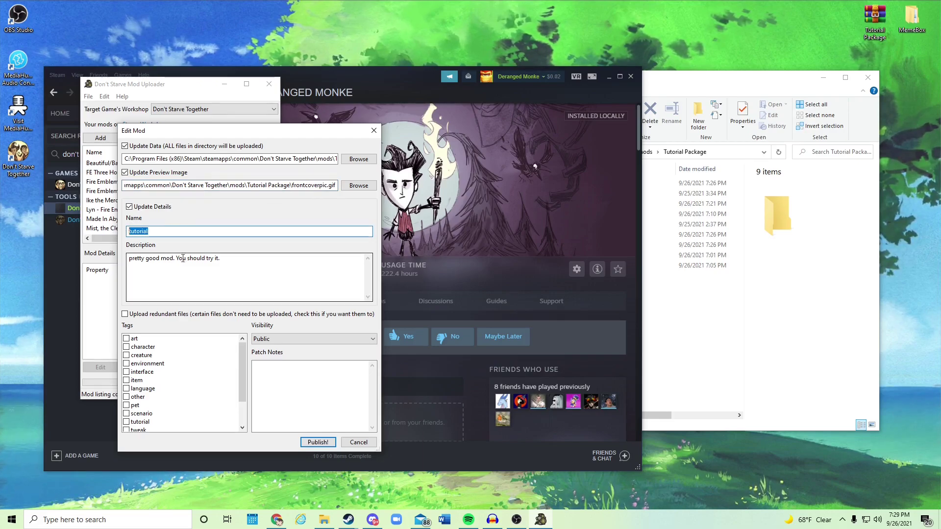
Review the tutorial name and description, set Visibility to Hidden, and publish the mod.
double_click(172, 234)
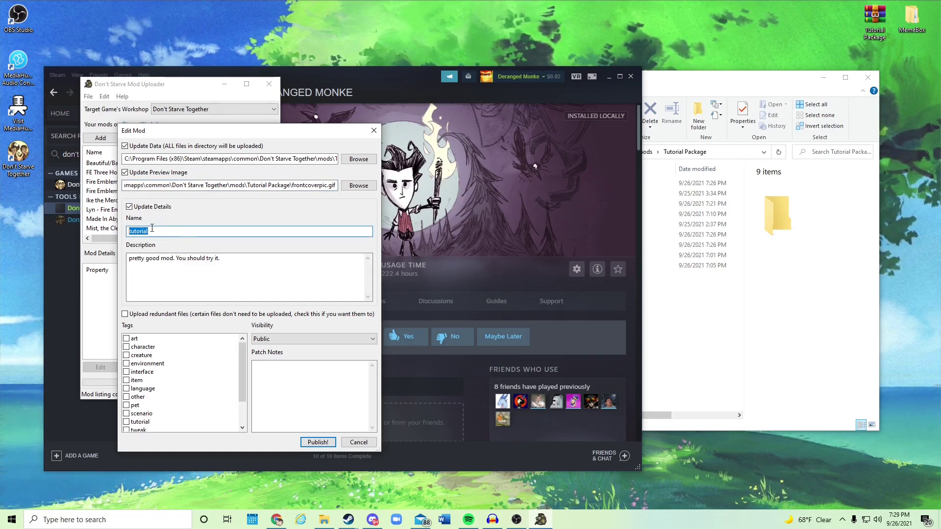
left_click_drag(221, 258, 149, 259)
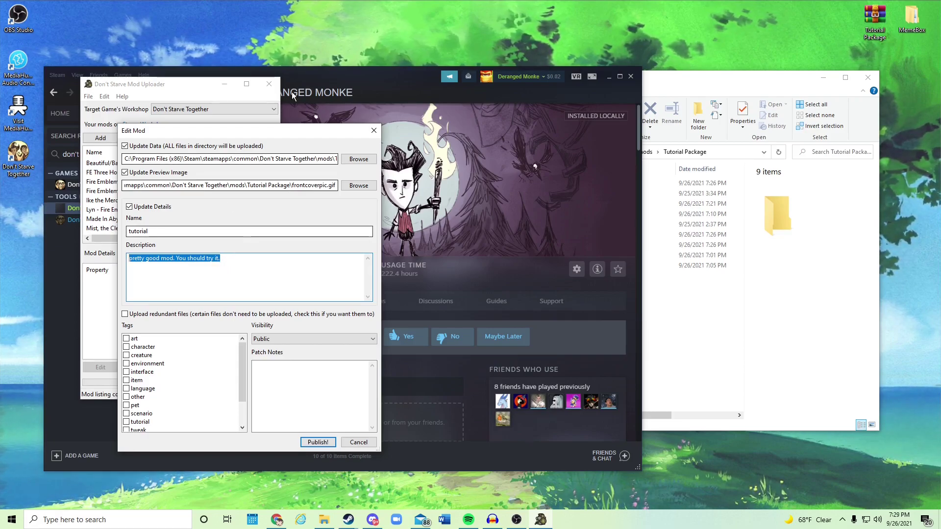
left_click(249, 262)
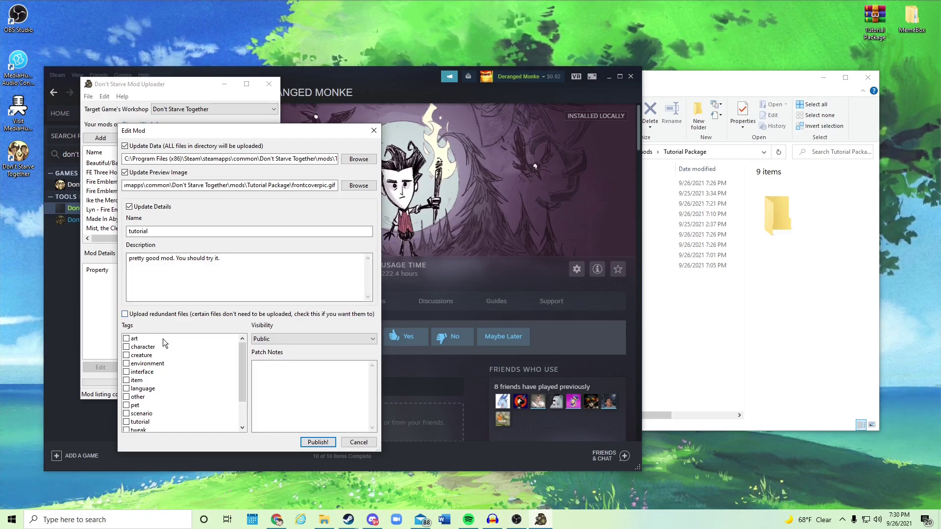
left_click_drag(241, 360, 237, 390)
scroll(236, 392, "up", 2)
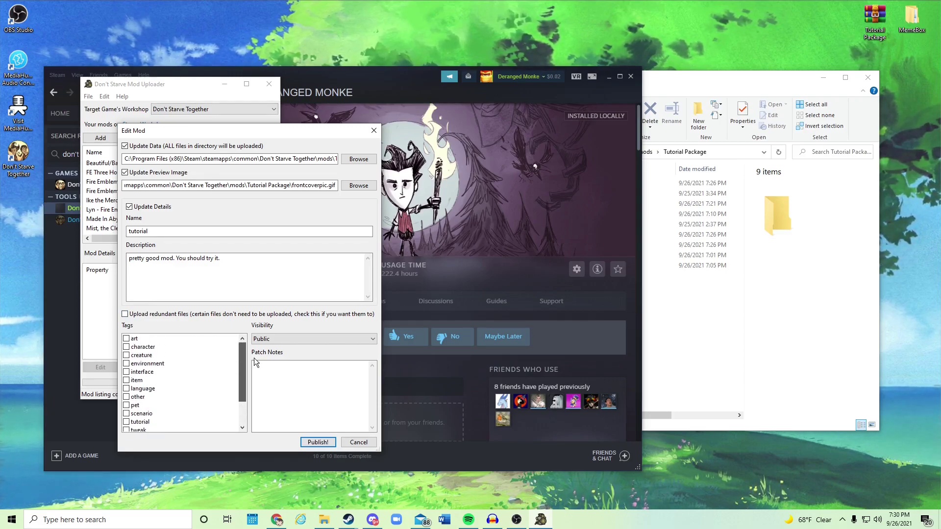
scroll(242, 360, "down", 2)
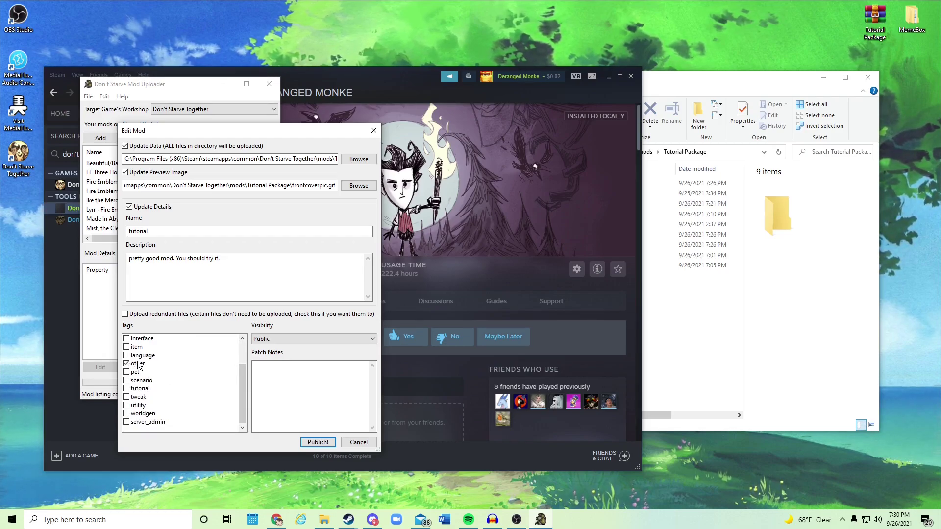
scroll(227, 368, "up", 2)
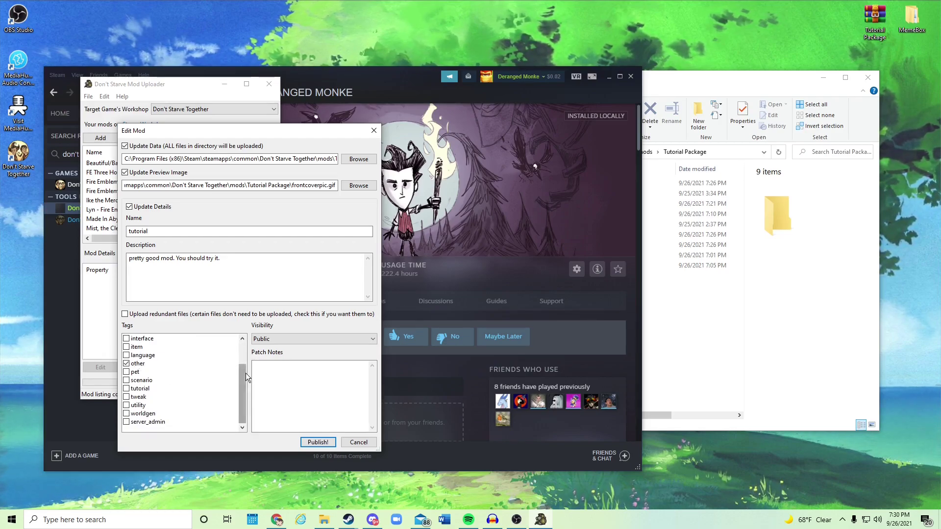
left_click(289, 339)
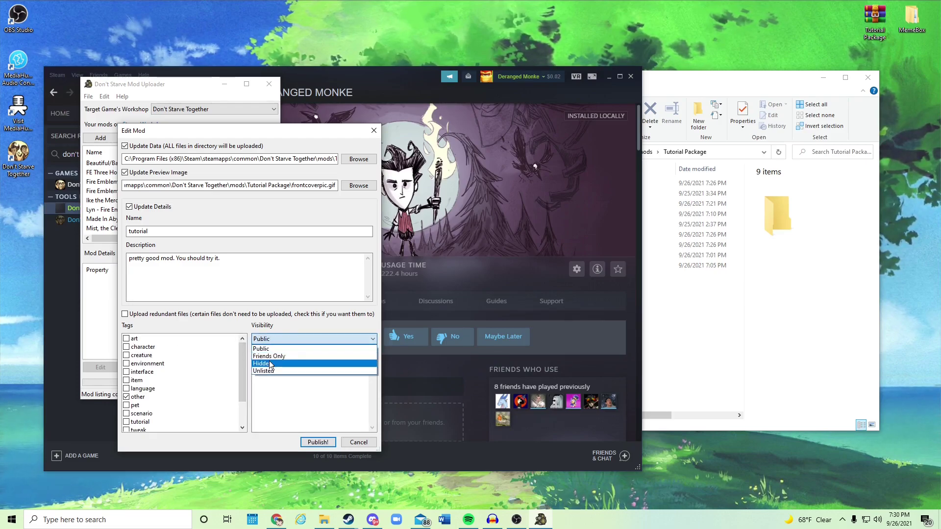
left_click(273, 363)
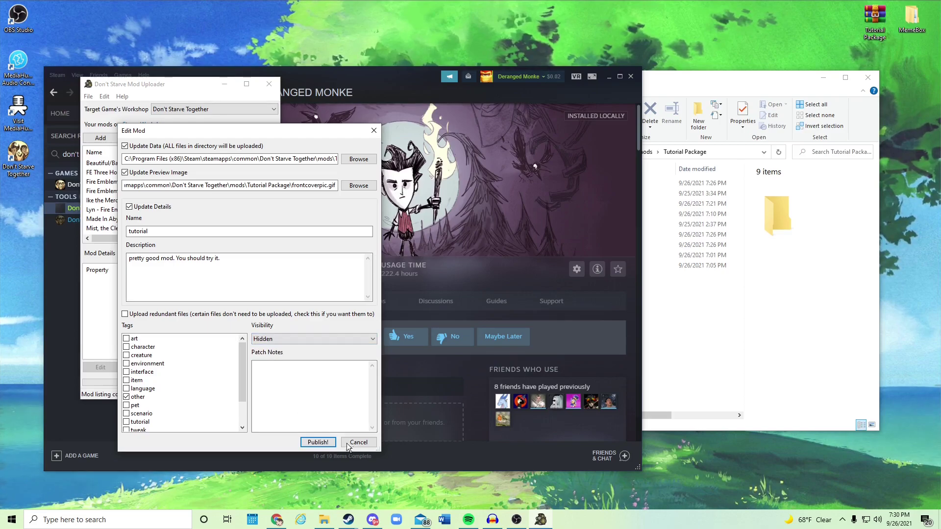
left_click(317, 443)
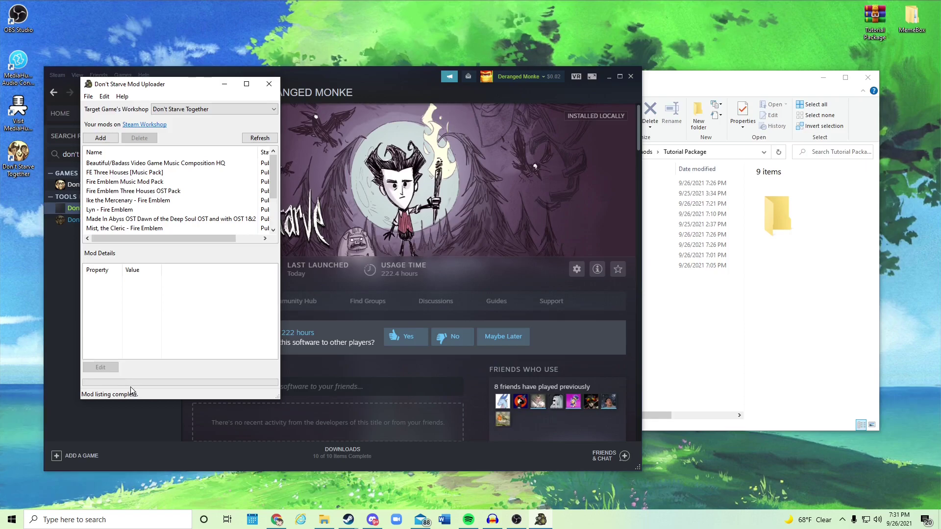
Show the tutorial mod's Hidden details and version:1.0.0 tag, then move the uploader right.
scroll(206, 206, "down", 2)
left_click(206, 209)
left_click_drag(211, 239, 128, 226)
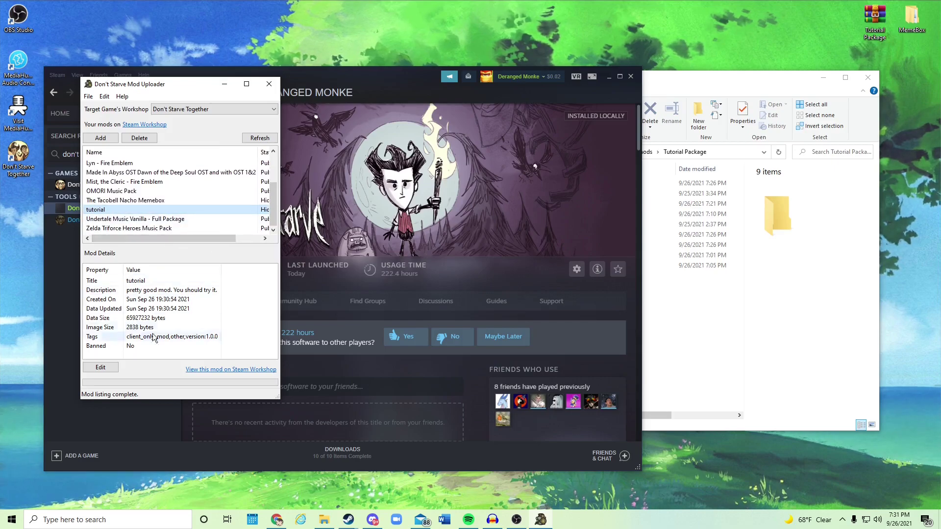
left_click_drag(199, 83, 779, 155)
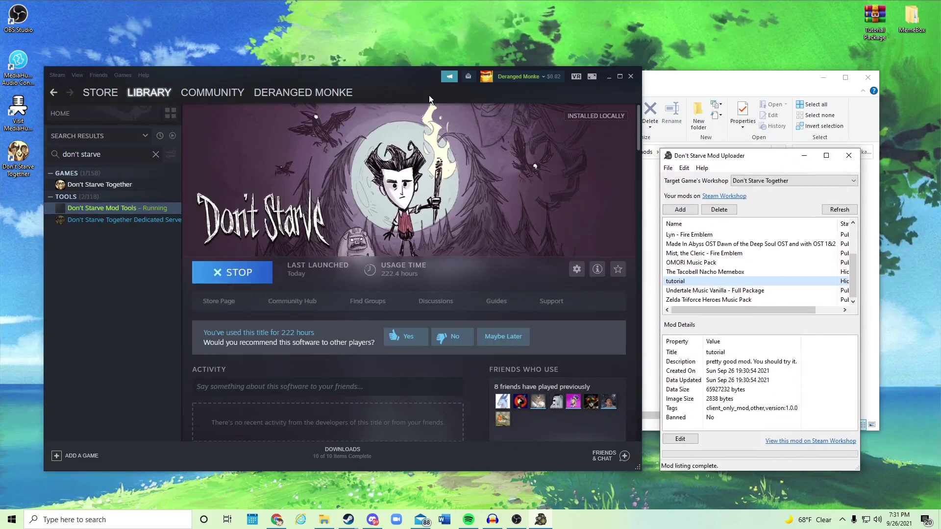
Open the tutorial mod's Workshop page via your profile's Workshop Items.
left_click(504, 77)
left_click(510, 88)
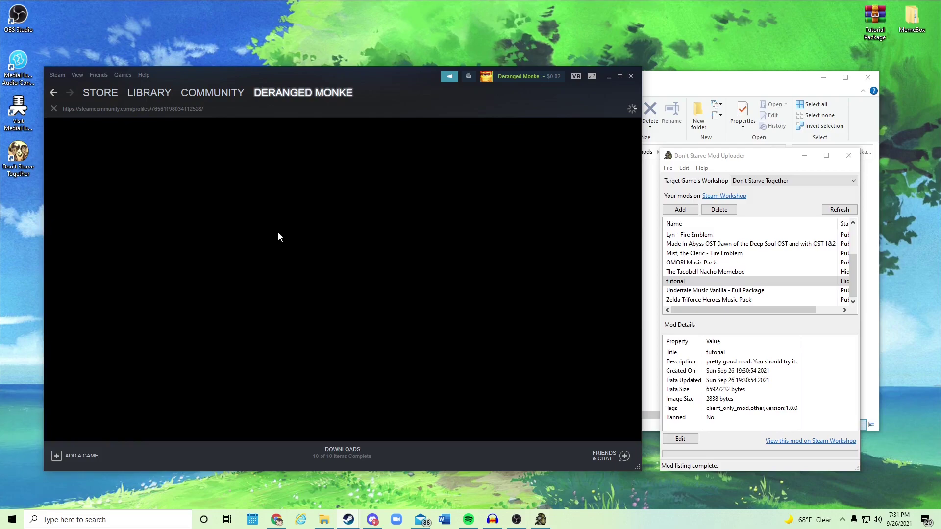
scroll(412, 245, "down", 3)
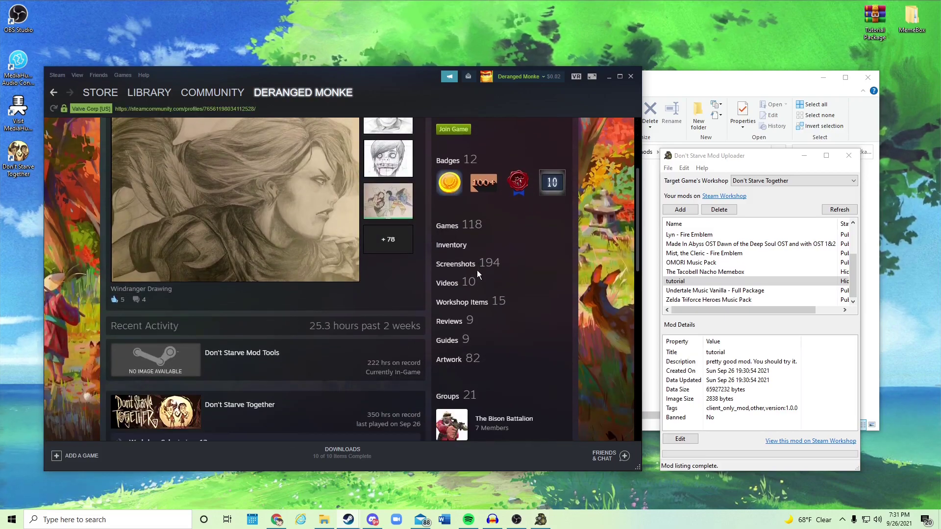
left_click(470, 307)
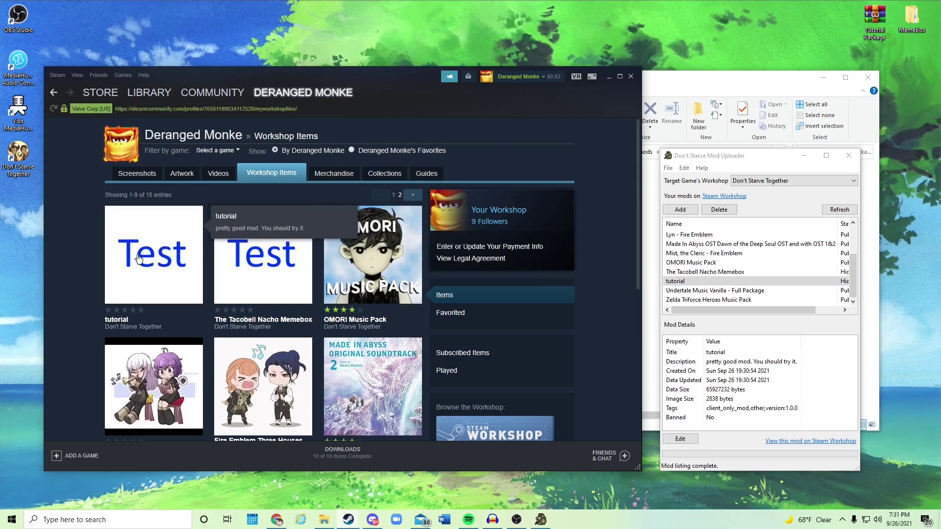
left_click(149, 239)
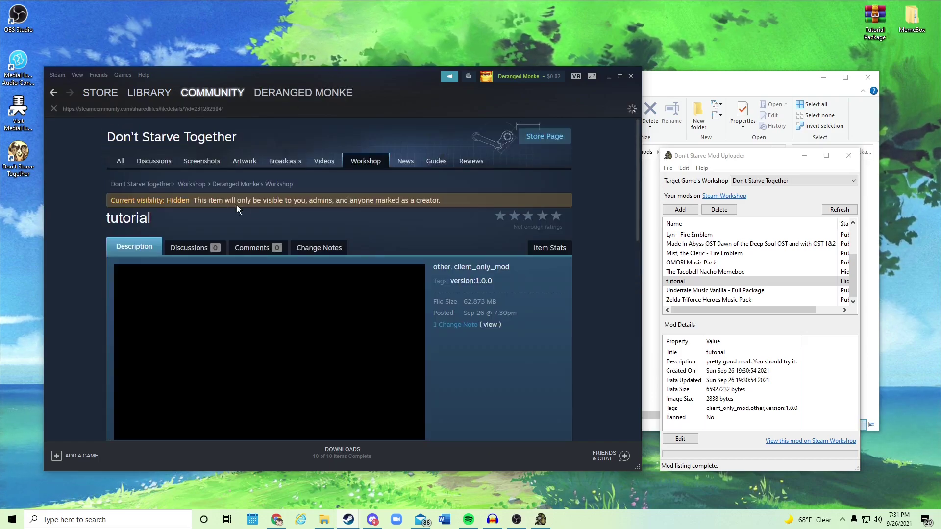
Look over the title and description editor, then show the mod's visibility options, currently Hidden.
scroll(228, 187, "down", 3)
scroll(340, 245, "down", 6)
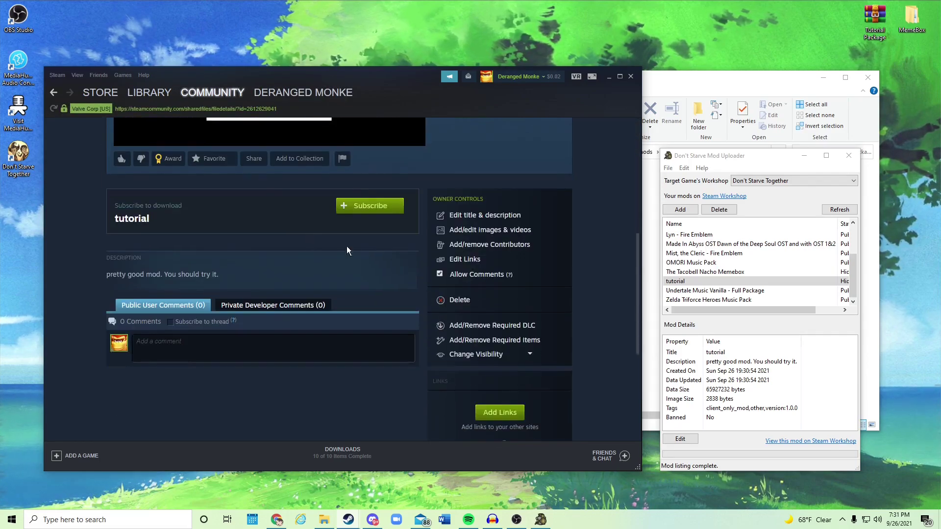
scroll(382, 215, "down", 2)
scroll(492, 212, "up", 3)
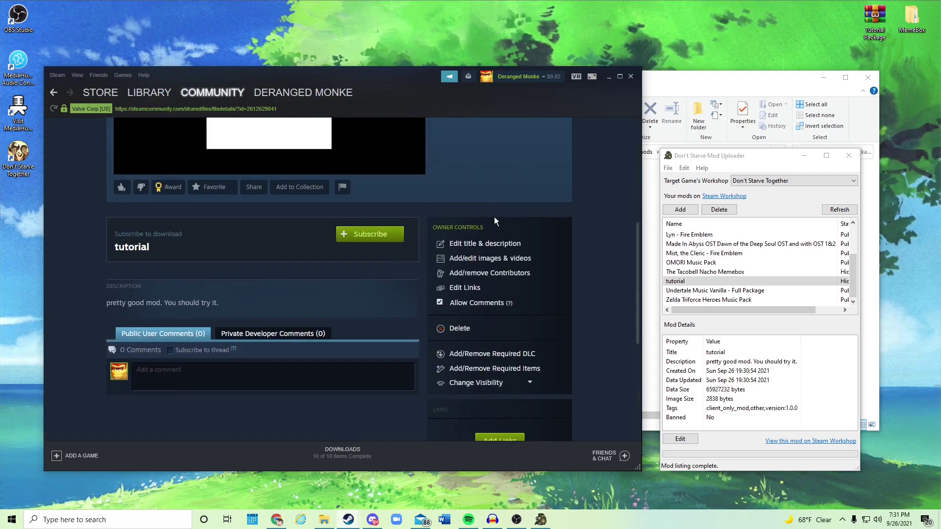
left_click(493, 244)
scroll(247, 245, "down", 2)
left_click_drag(305, 202, 213, 202)
left_click(250, 202)
left_click(54, 92)
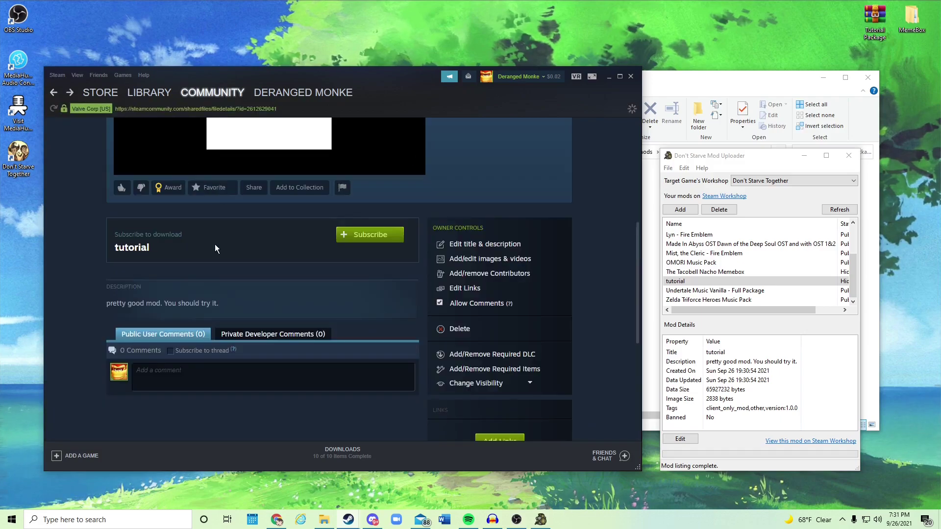
scroll(218, 243, "down", 4)
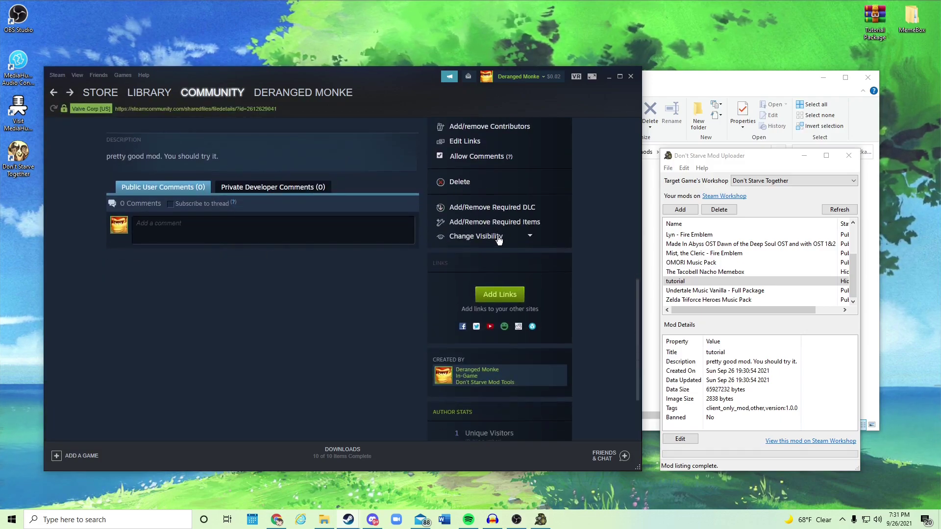
left_click(535, 239)
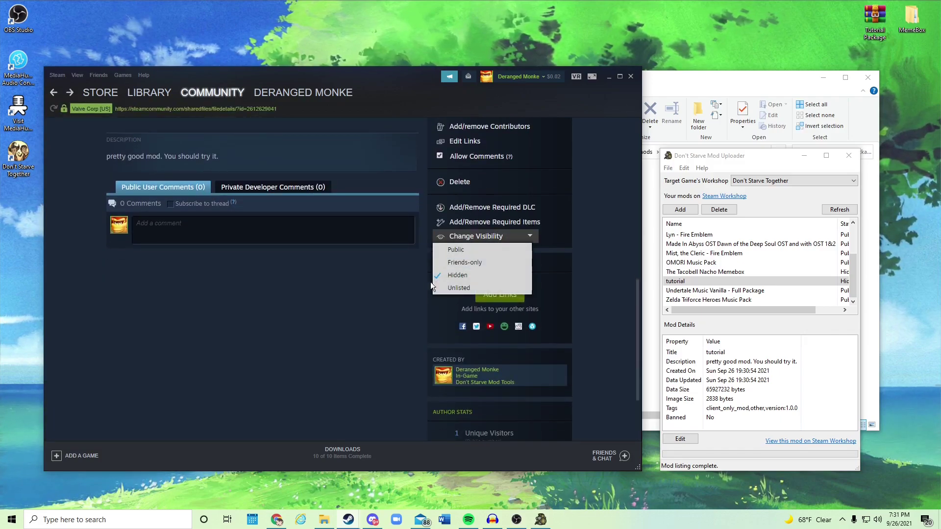
Close the Change Visibility dropdown, leaving the tutorial item Hidden.
left_click(399, 287)
scroll(489, 371, "down", 2)
scroll(496, 327, "up", 4)
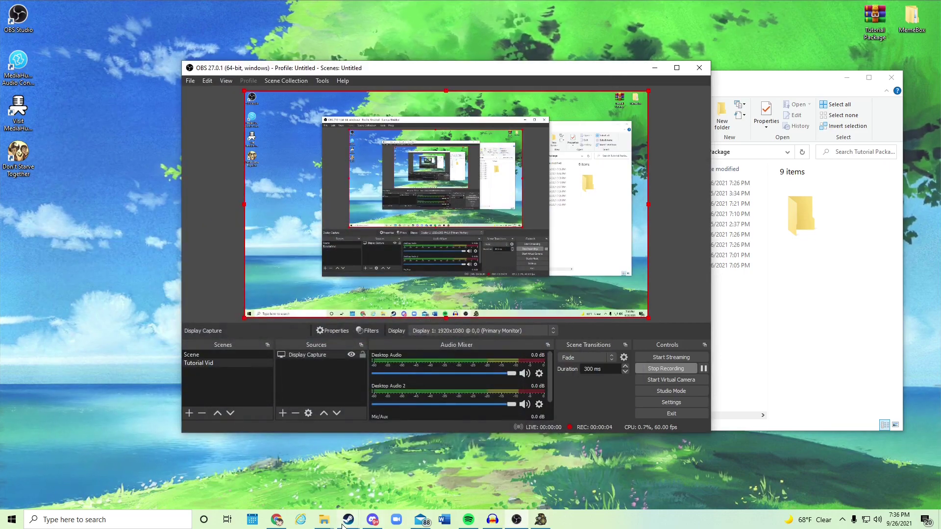
Bring Steam forward, shift it slightly left, and put the Tutorial Package folder in front.
left_click(384, 474)
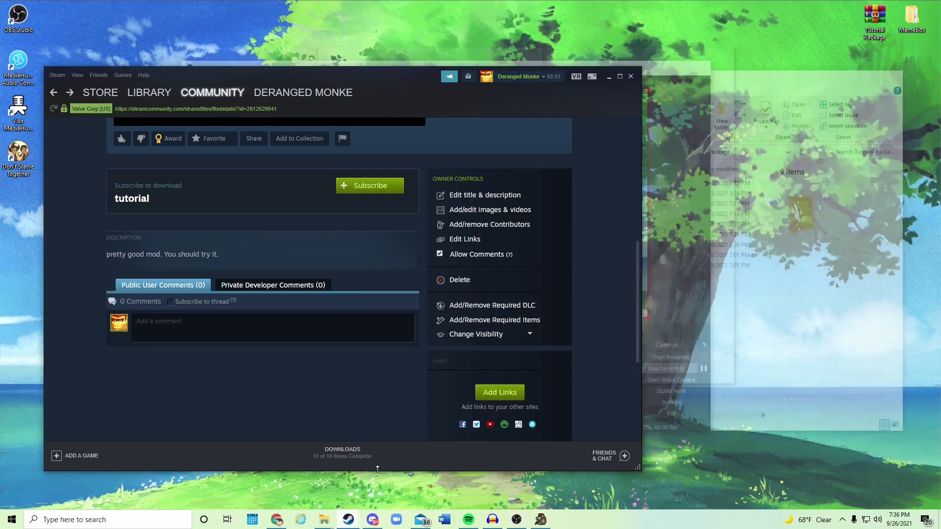
scroll(204, 296, "down", 5)
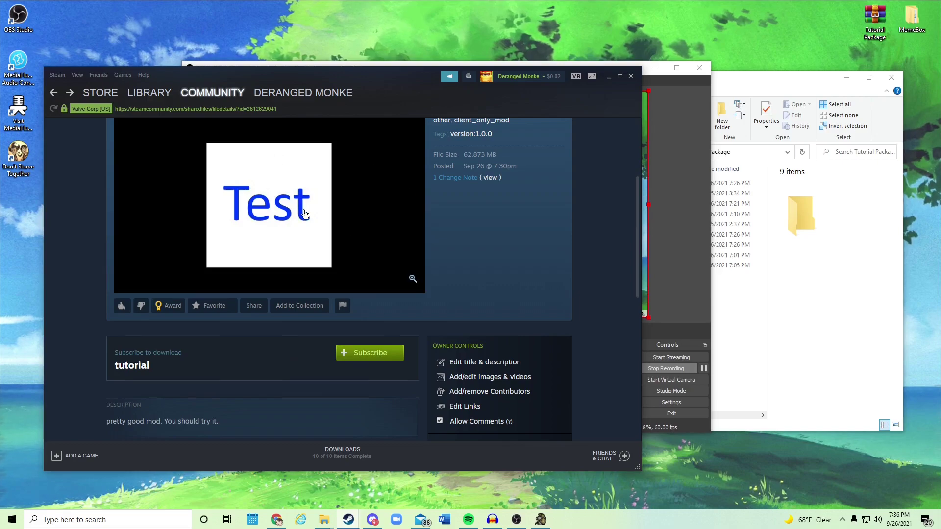
left_click_drag(447, 81, 404, 83)
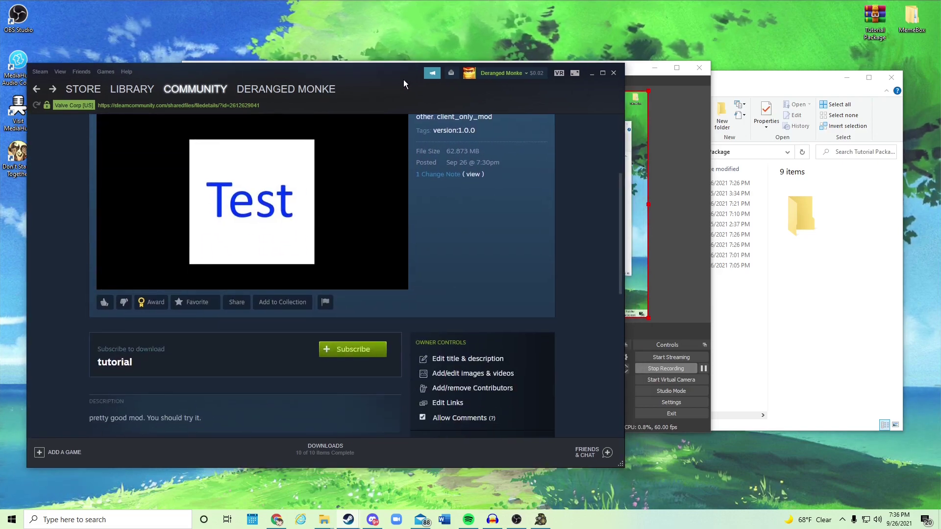
left_click(758, 298)
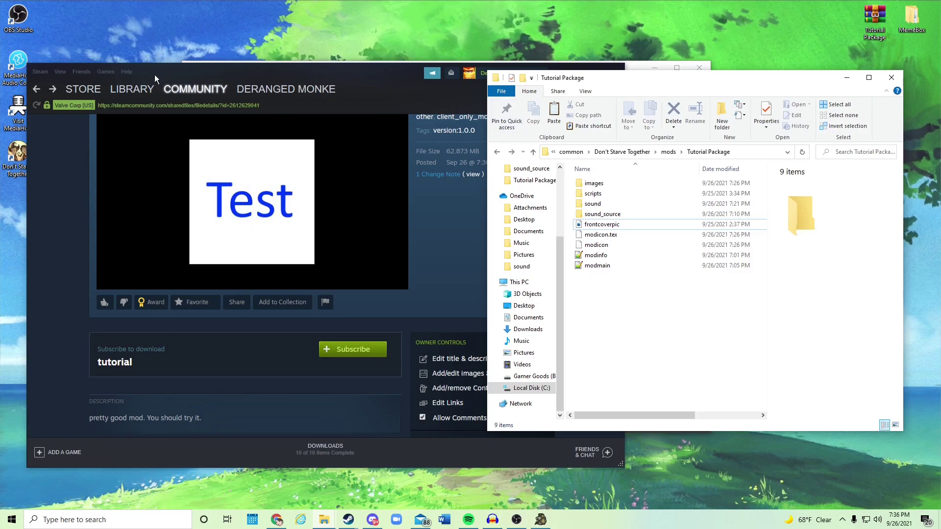
Restart Don't Starve Mod Tools from the Steam Library and start the mod uploader.
left_click(132, 89)
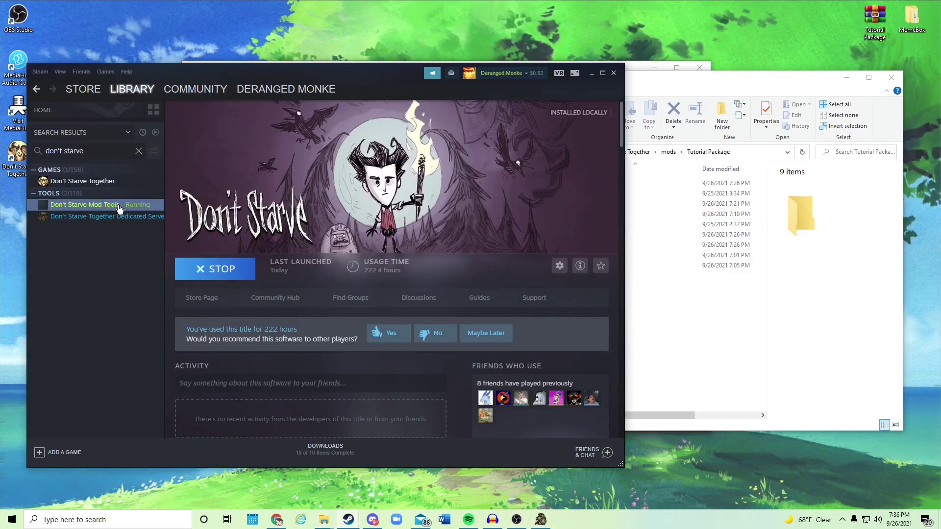
left_click(235, 269)
left_click(224, 269)
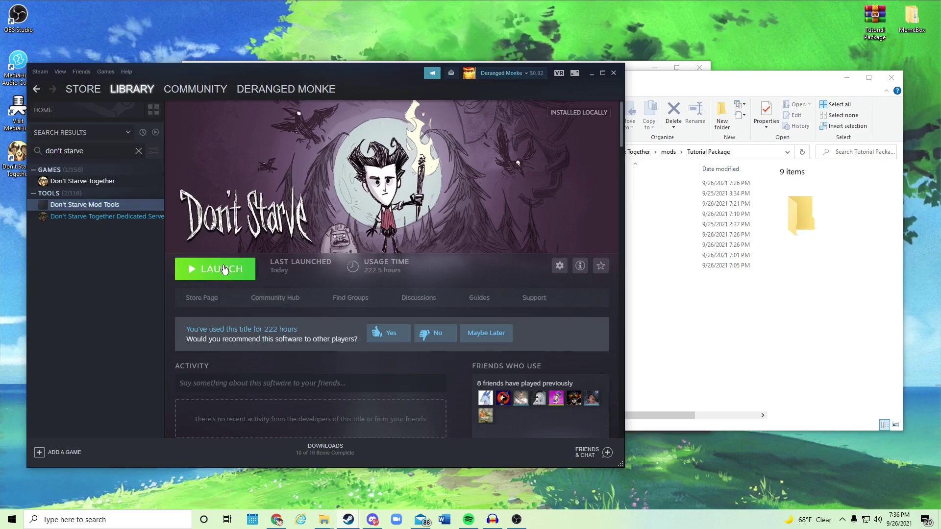
left_click(487, 309)
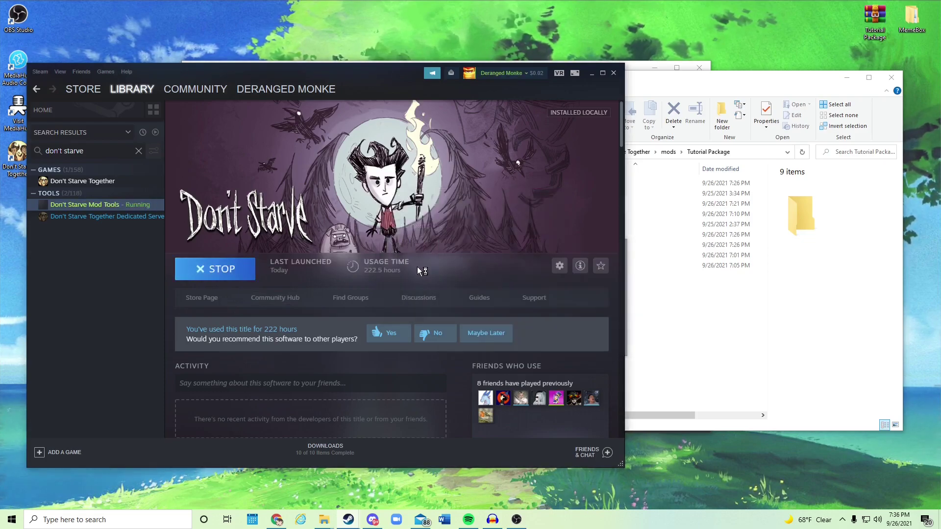
Target the Don't Starve Together Workshop and edit the tutorial mod with Update Data enabled.
left_click(189, 135)
left_click(197, 149)
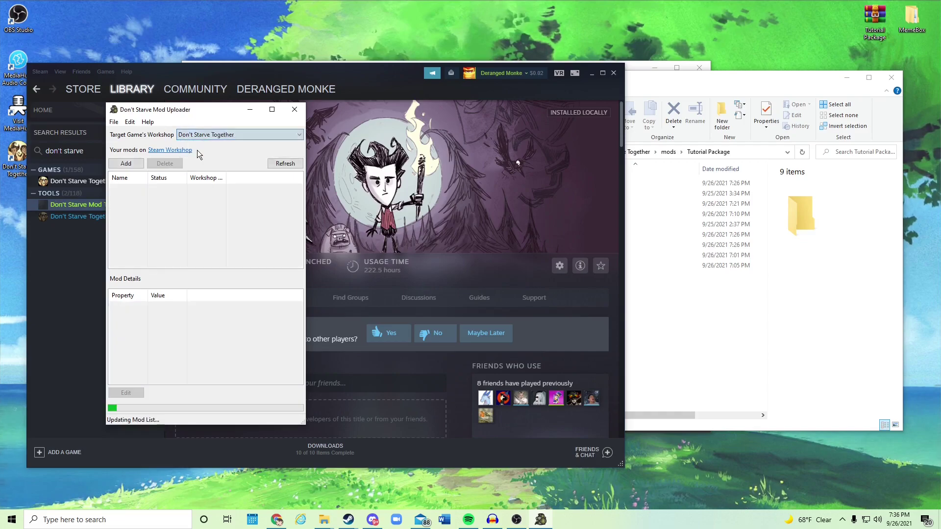
left_click(142, 236)
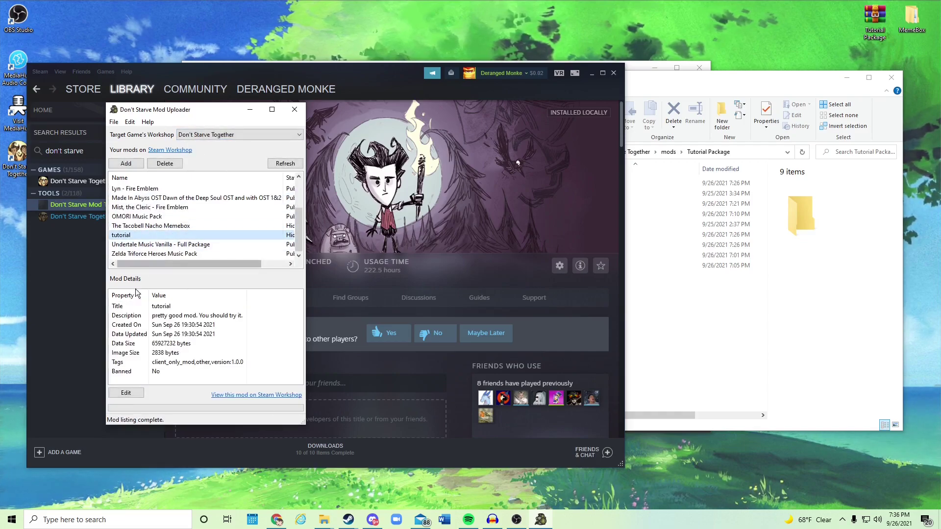
left_click(130, 393)
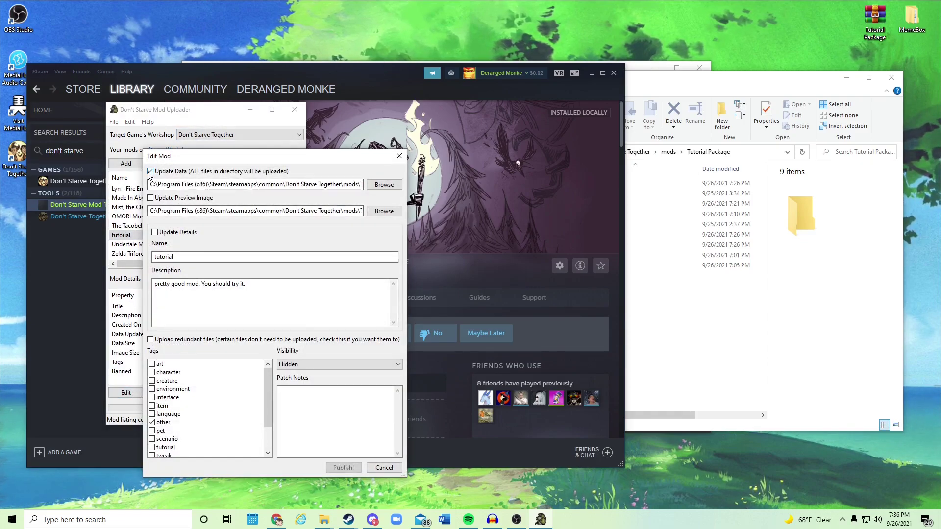
left_click(150, 172)
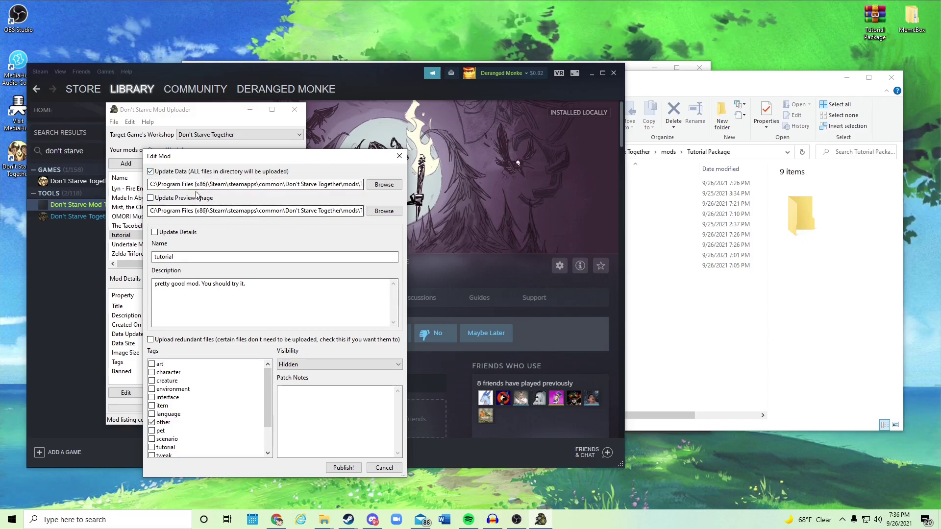
left_click(698, 277)
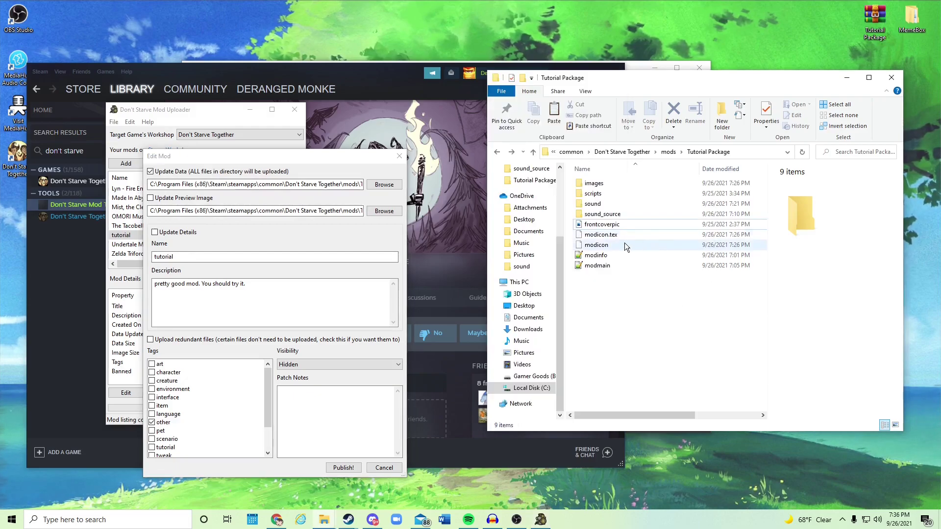
Change the version in modinfo.lua to 1.0.1 and save the file.
double_click(604, 257)
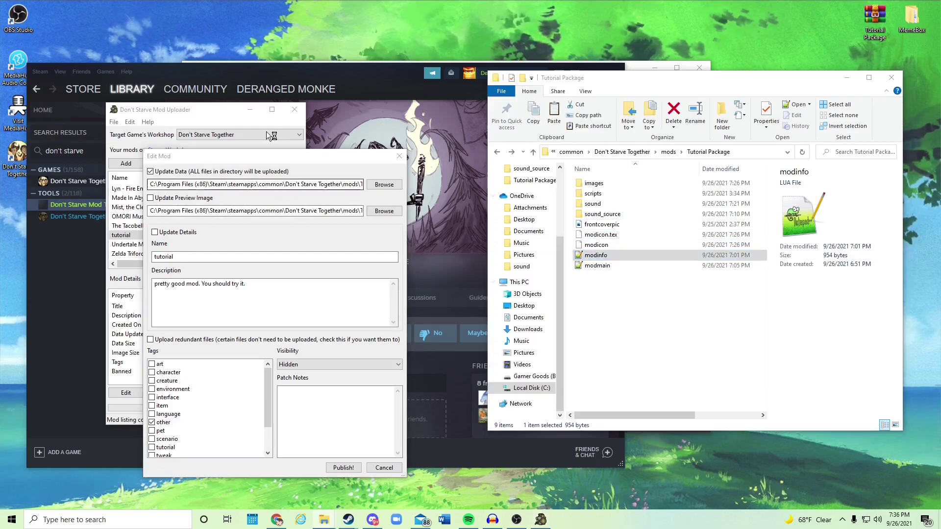
left_click_drag(295, 140, 594, 114)
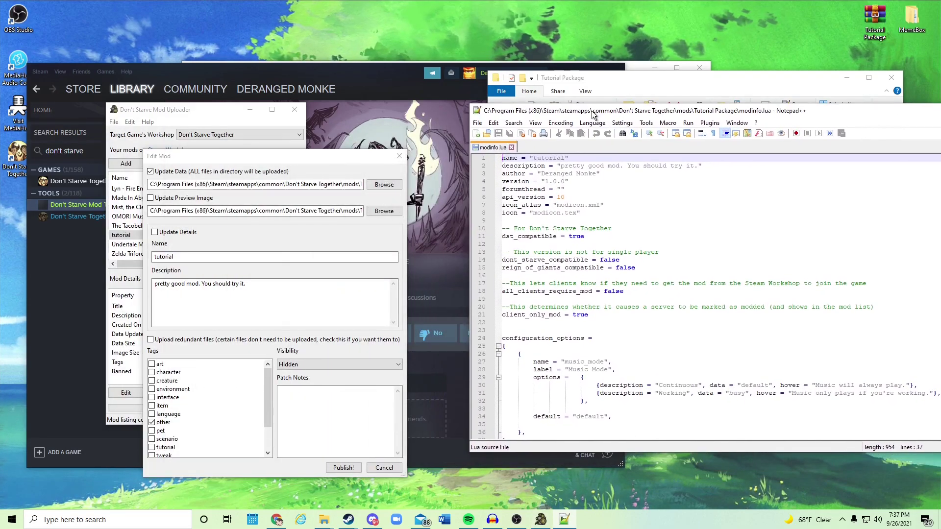
left_click(566, 182)
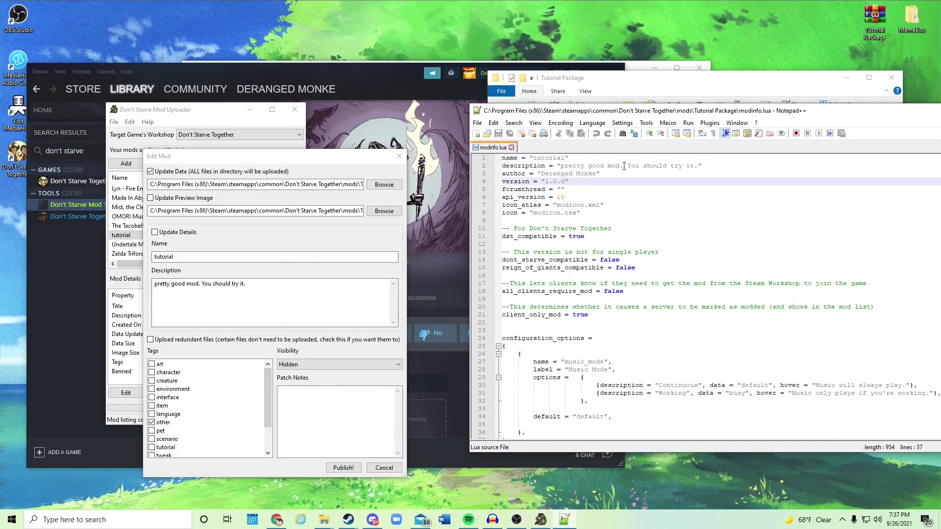
key("BackSpace")
type("1")
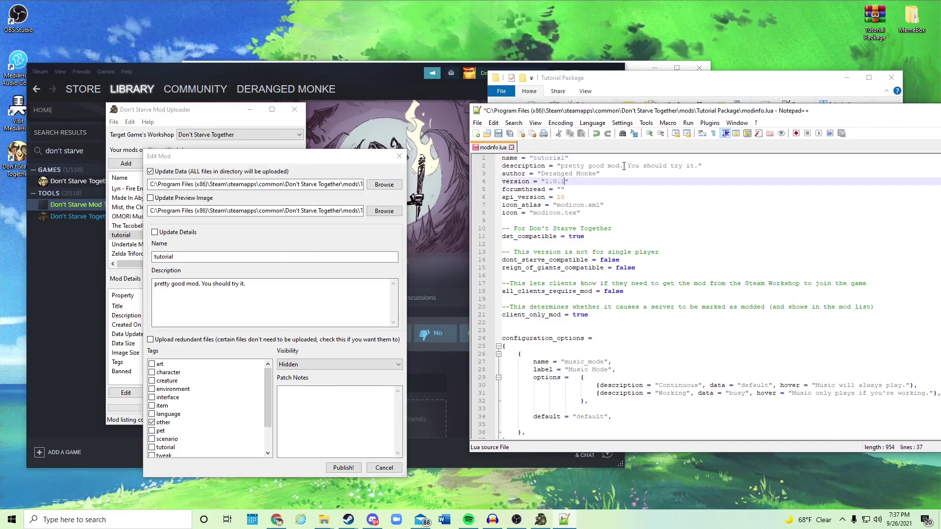
left_click_drag(568, 181, 509, 180)
left_click(568, 180)
left_click_drag(570, 180, 523, 180)
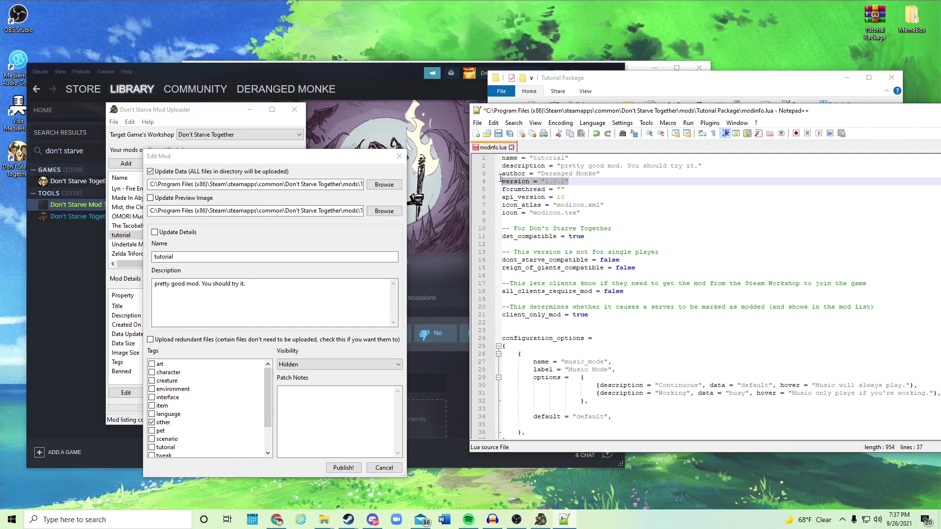
left_click(561, 182)
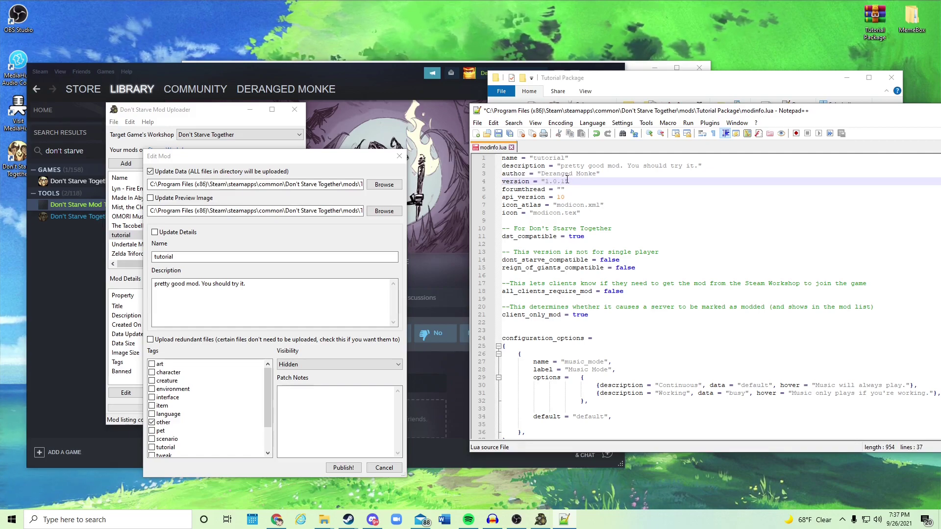
left_click(499, 135)
Close Notepad++ and try publishing the tutorial mod update.
left_click_drag(601, 112, 494, 112)
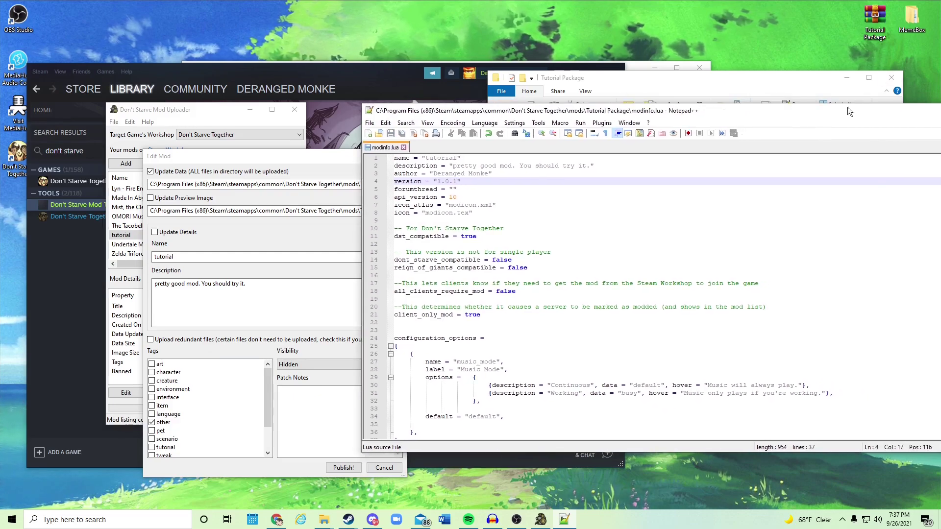
left_click_drag(848, 111, 793, 111)
left_click(865, 116)
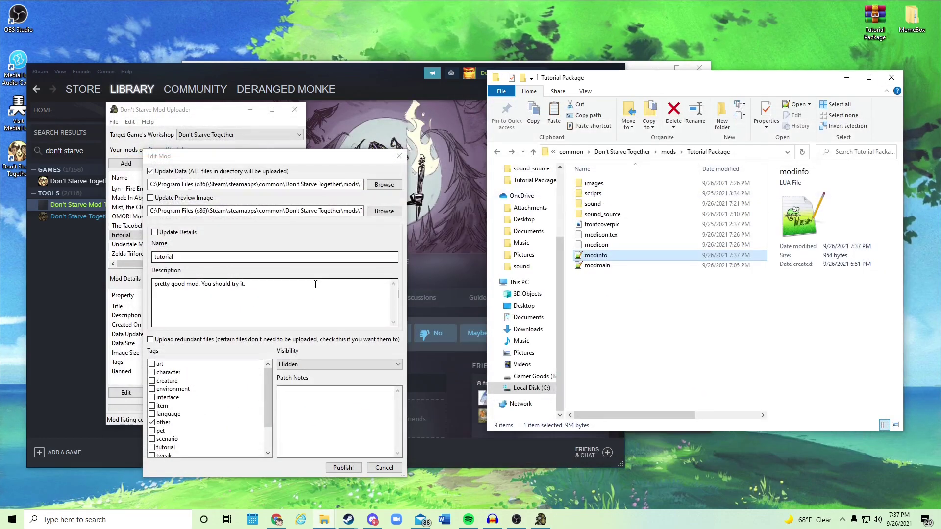
left_click(343, 468)
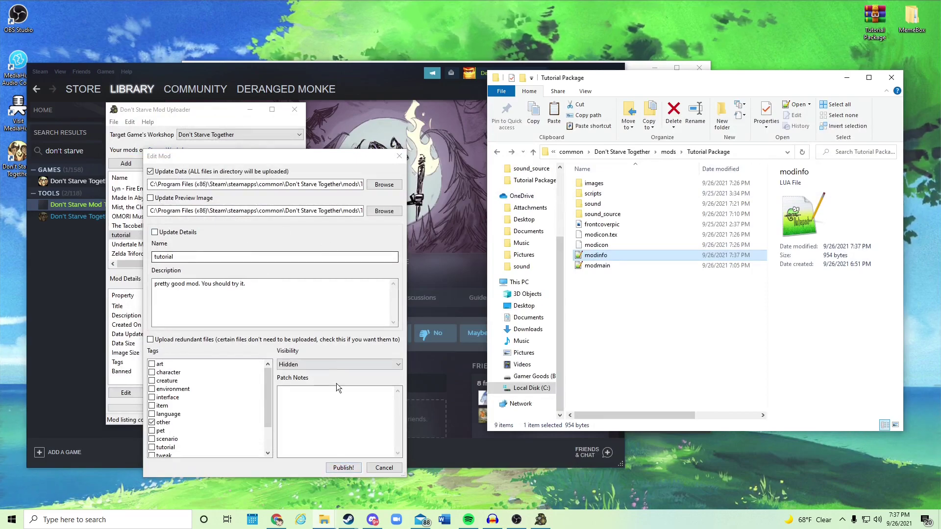
Delete the version's last digit in modinfo.lua, save, close, and publish the update again.
double_click(605, 254)
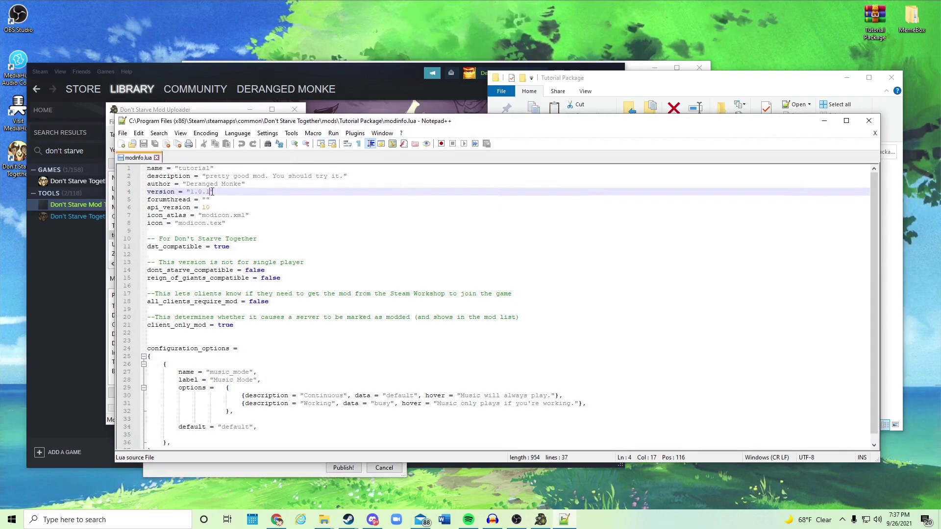
key("BackSpace")
left_click(144, 144)
left_click(869, 120)
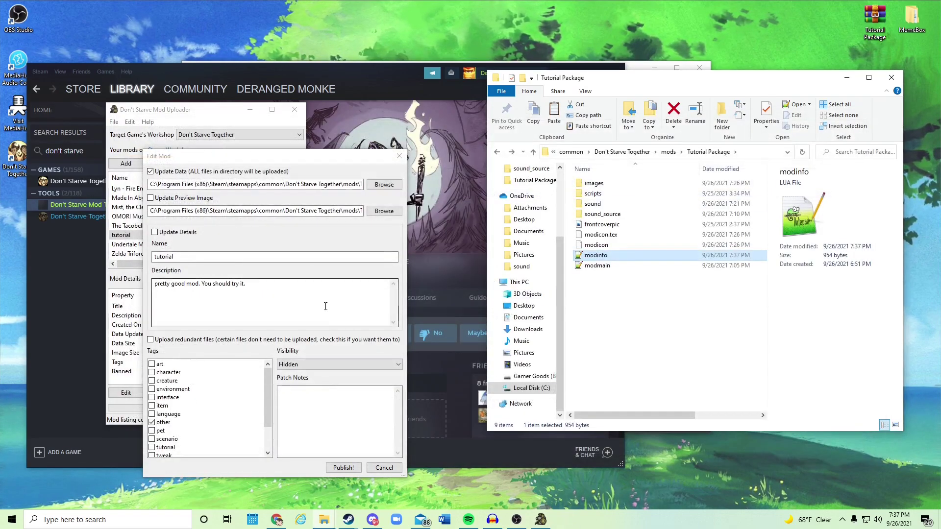
left_click(343, 468)
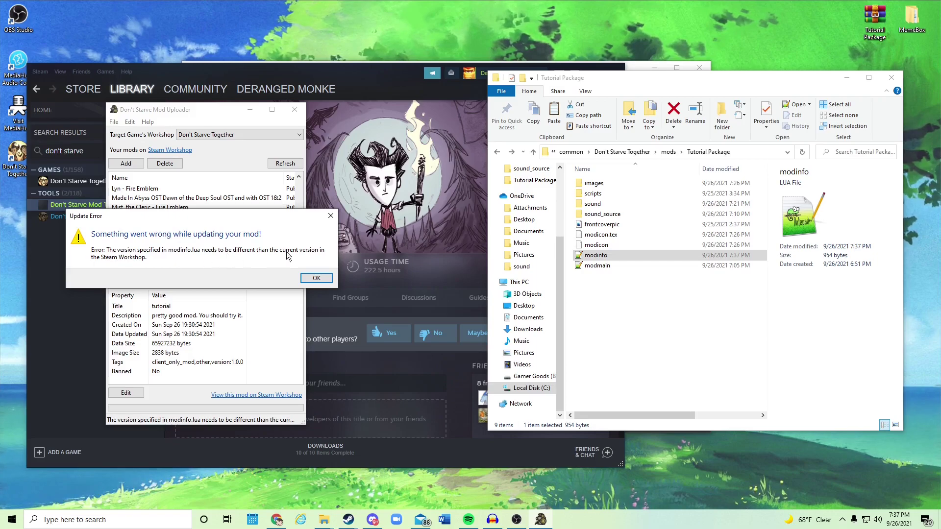
Dismiss the version error and save modinfo.lua with version 1.0.1.
left_click(316, 278)
left_click(593, 257)
double_click(593, 260)
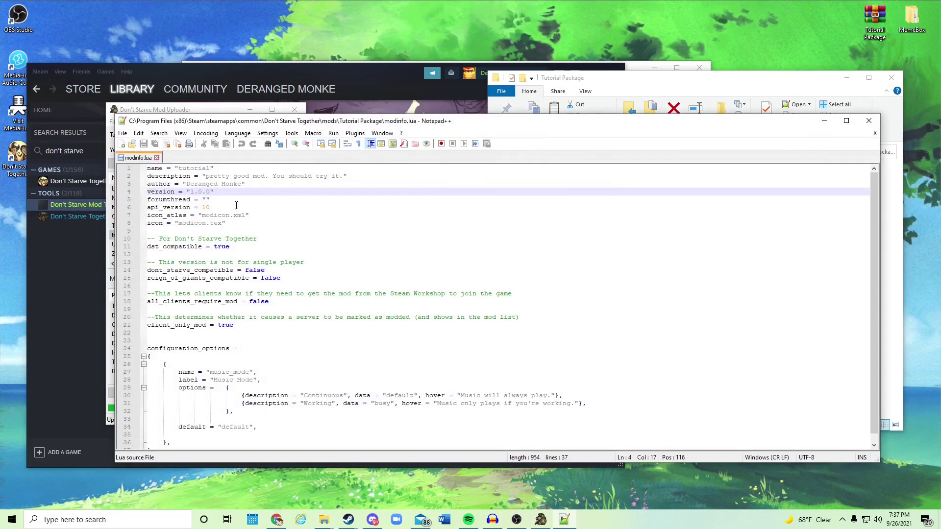
key("BackSpace")
type("1")
left_click(144, 144)
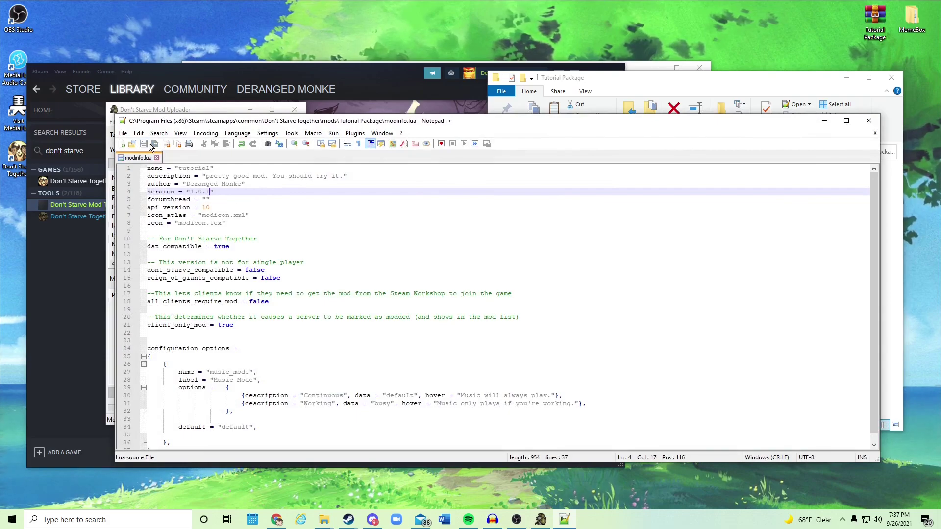
left_click(869, 120)
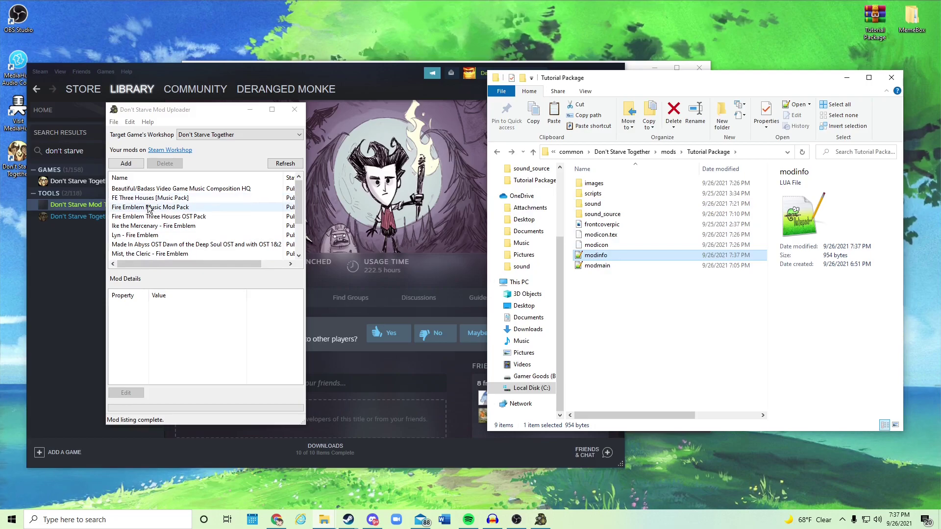
Edit the tutorial mod, publish it, and confirm the Update Complete message.
scroll(151, 236, "down", 2)
left_click(141, 237)
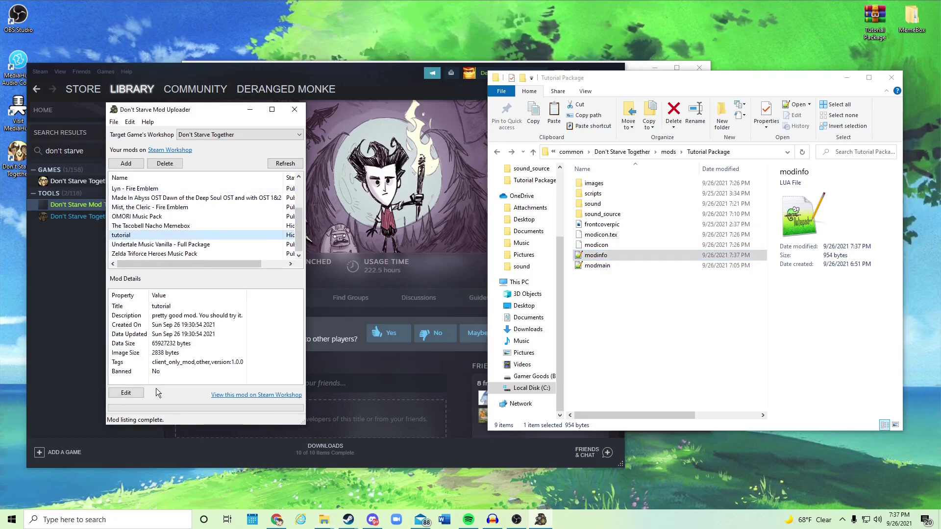
left_click(126, 392)
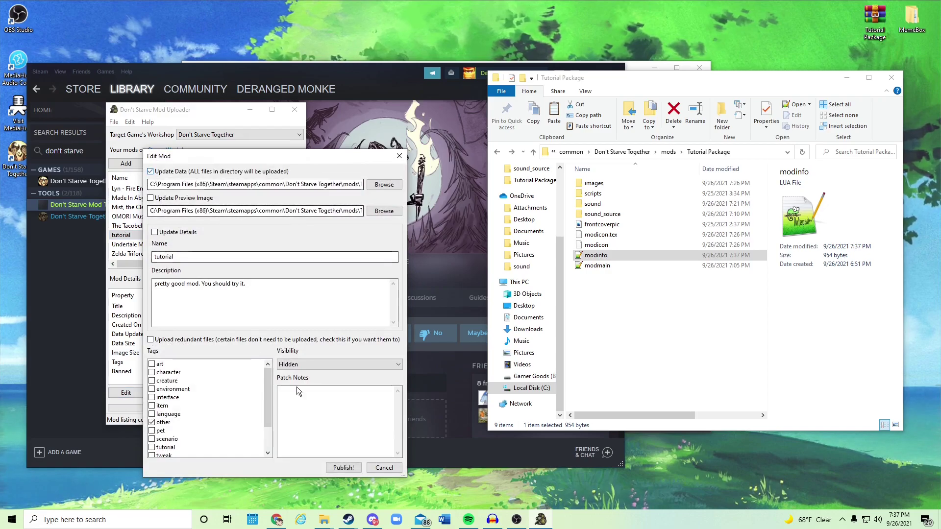
left_click(344, 467)
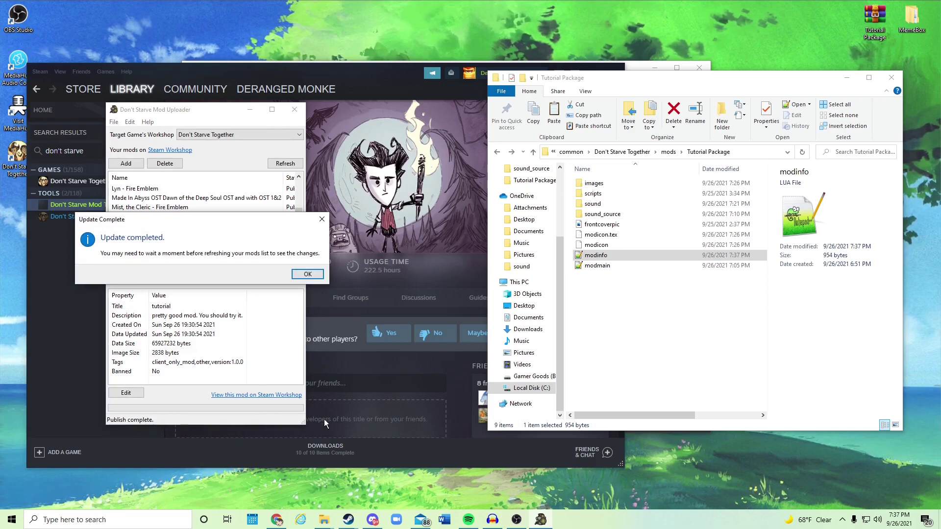
left_click(306, 274)
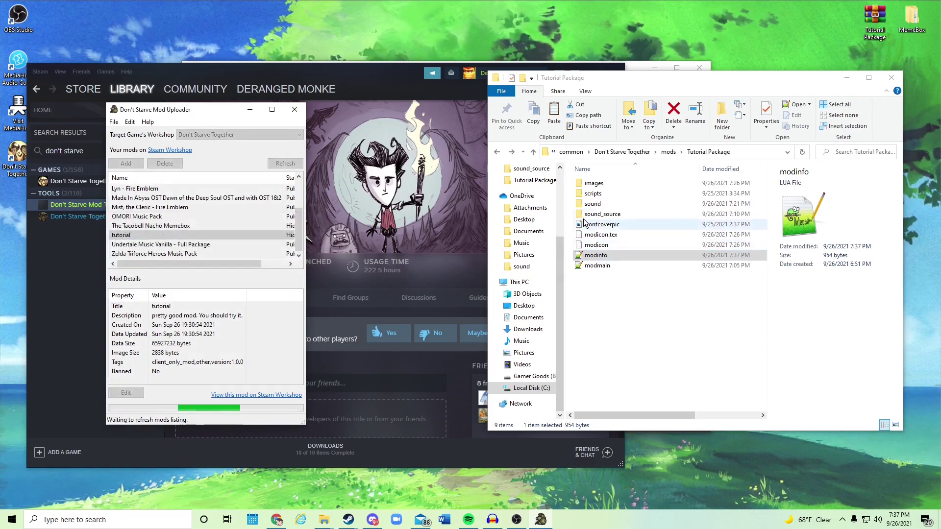
left_click(637, 257)
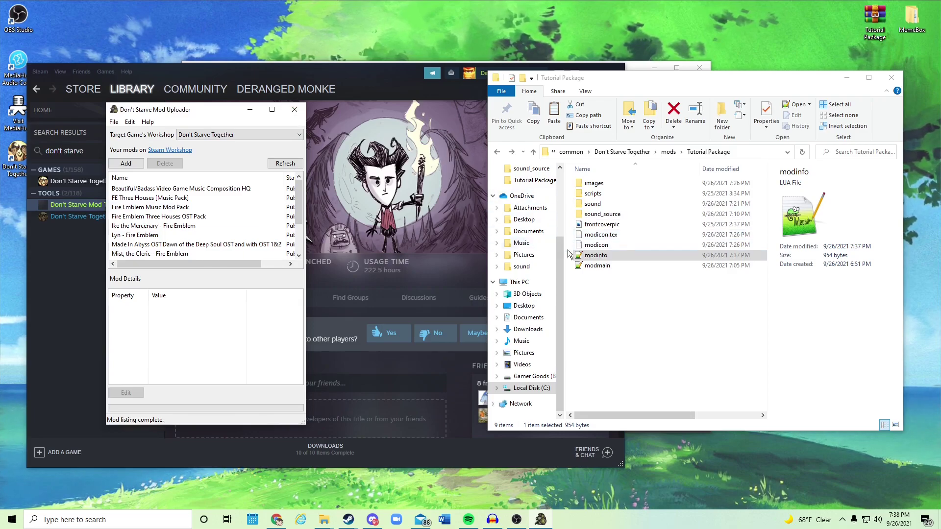
Close the uploader and glance at scripts/components/dynamicmusic.lua in Notepad++.
left_click(294, 109)
left_click(593, 204)
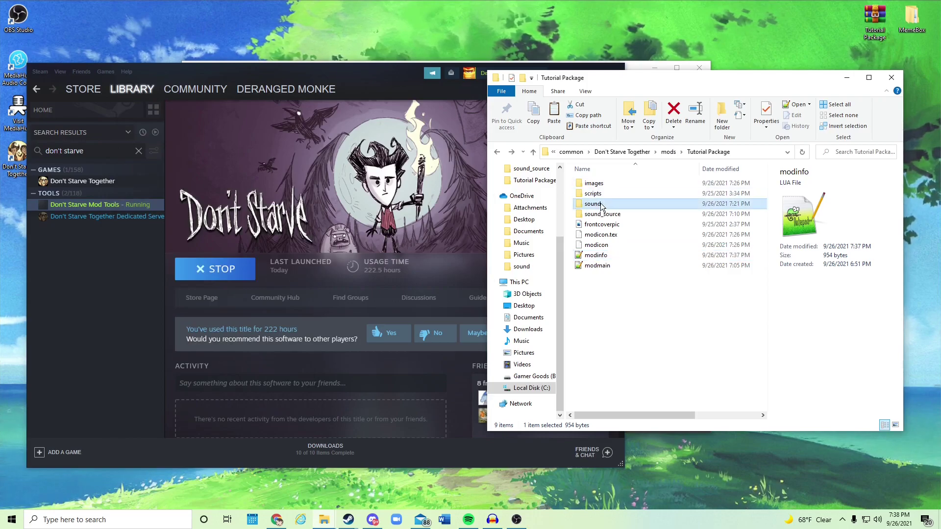
double_click(593, 203)
left_click(498, 151)
left_click(601, 194)
double_click(601, 193)
double_click(611, 184)
left_click(609, 194)
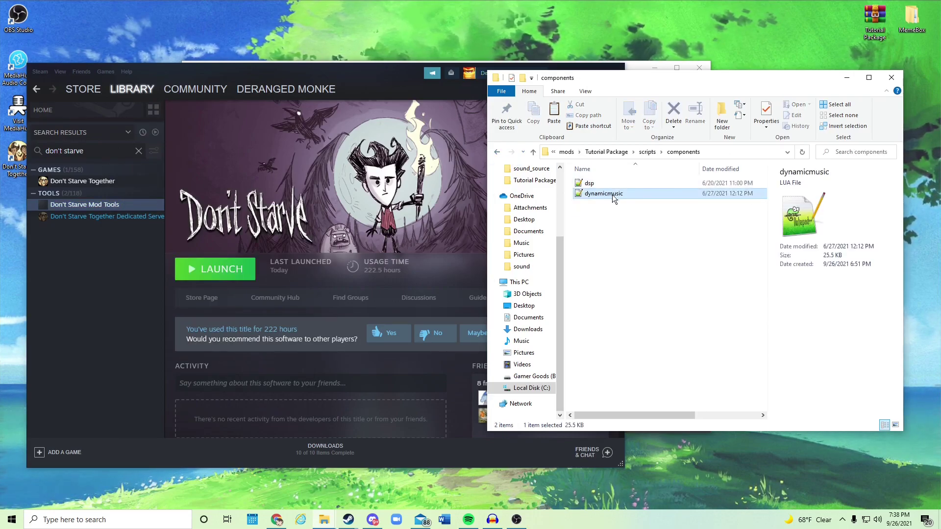
double_click(607, 194)
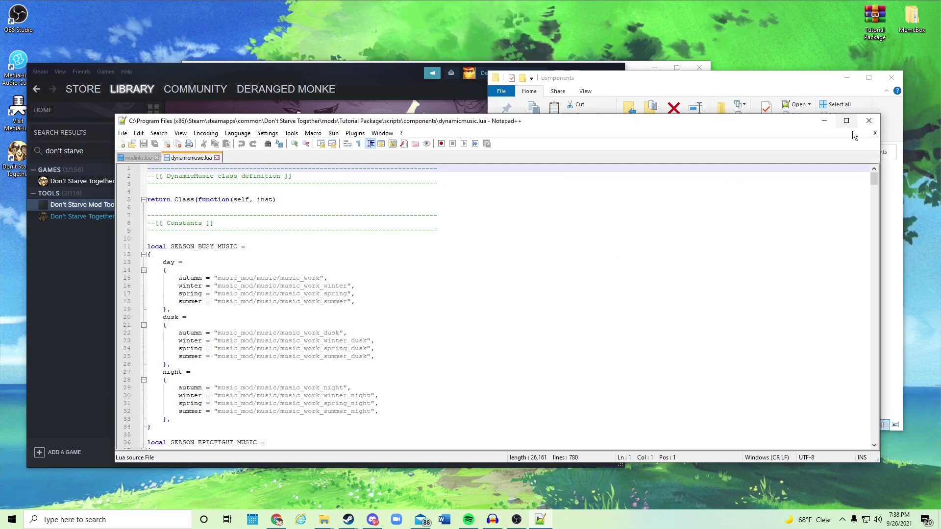
left_click(869, 120)
key("BackSpace")
key("BackSpace")
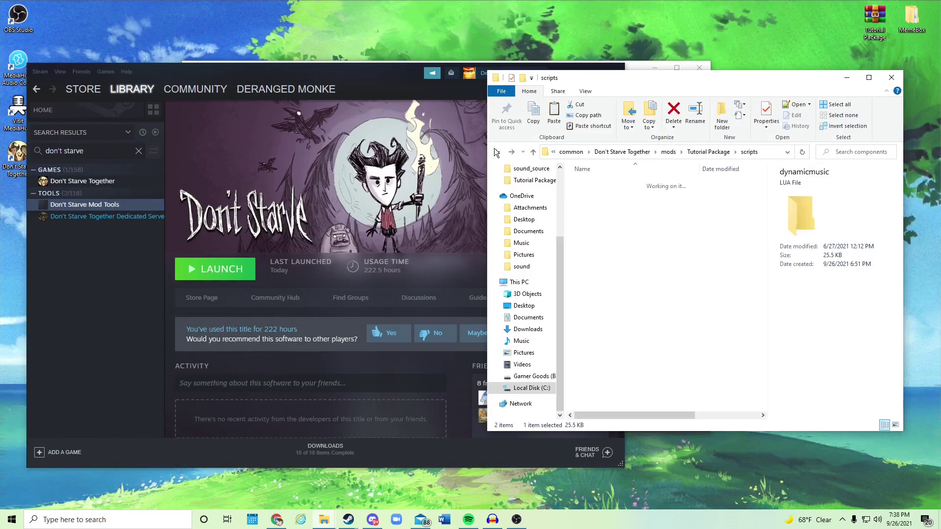
Open modmain.lua and review the music remap entries on lines 10 to 30.
double_click(607, 266)
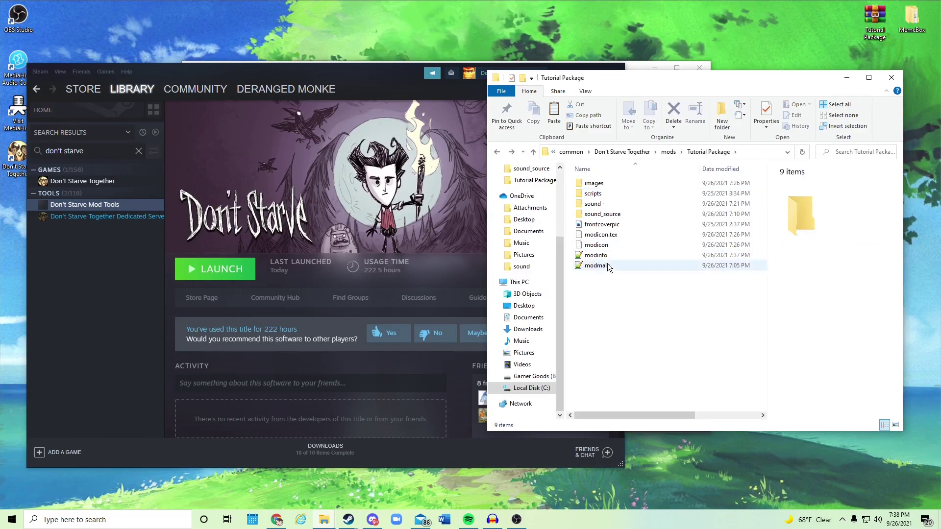
scroll(635, 265, "down", 5)
scroll(636, 265, "up", 4)
scroll(636, 265, "down", 6)
scroll(637, 239, "down", 7)
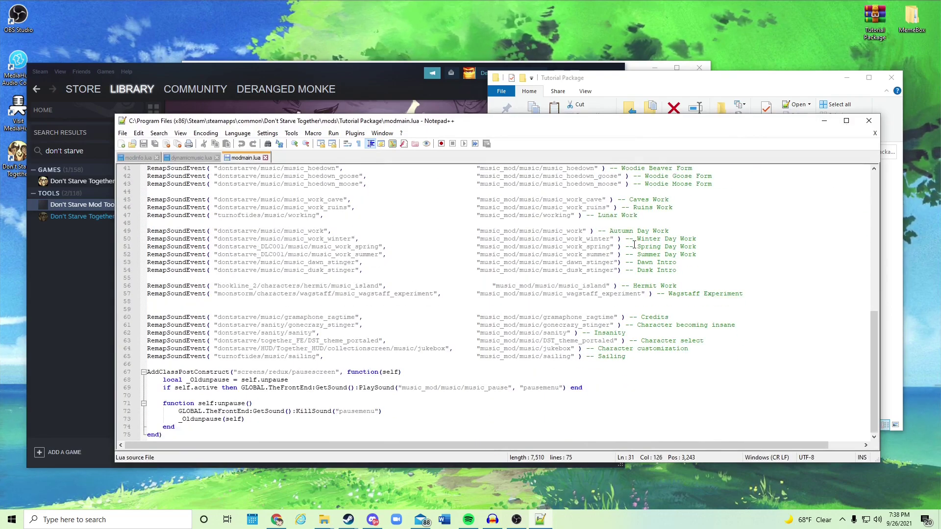
scroll(661, 293, "up", 13)
left_click(619, 239)
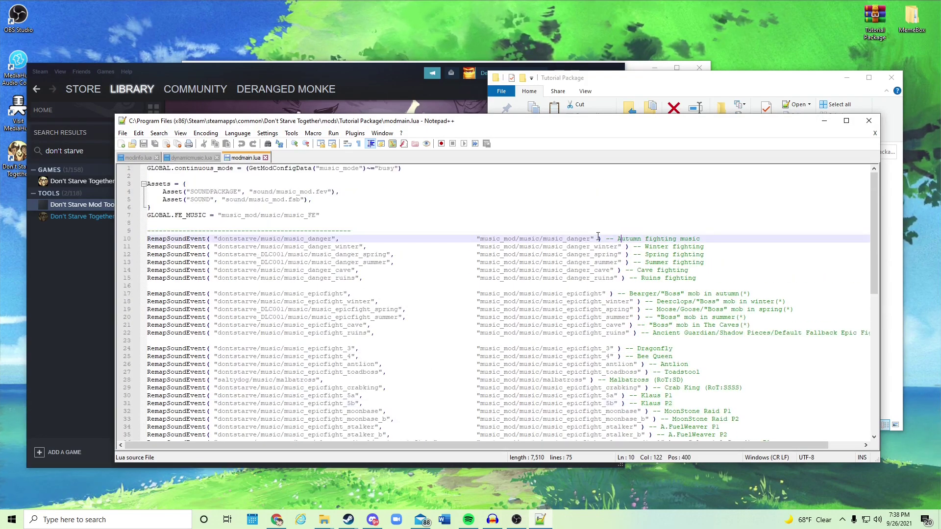
left_click_drag(411, 240, 571, 298)
scroll(431, 326, "down", 4)
left_click(617, 293)
Inspect the Lunar Work and Autumn Day Work remaps further down, then close Notepad++.
left_click(629, 270)
left_click(630, 263)
scroll(621, 267, "down", 10)
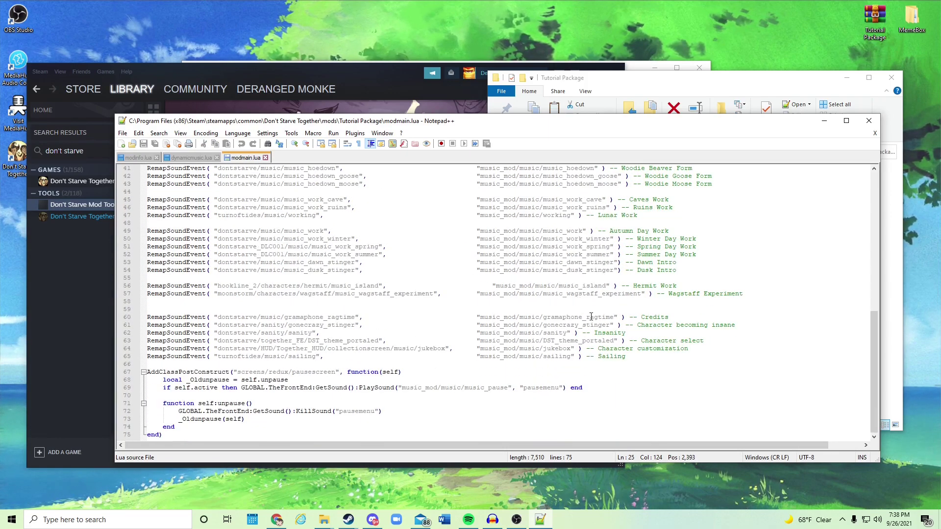
left_click_drag(147, 216, 580, 216)
left_click(654, 231)
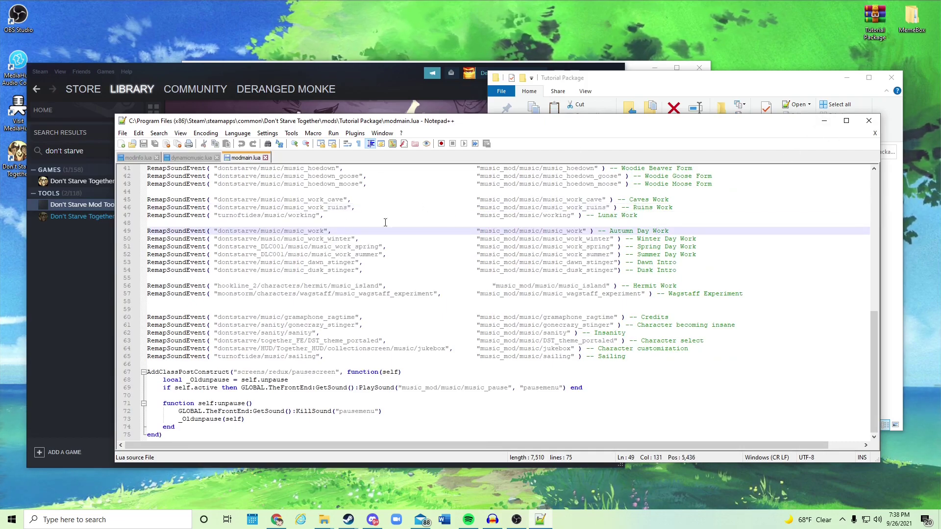
scroll(355, 228, "up", 13)
scroll(558, 239, "down", 12)
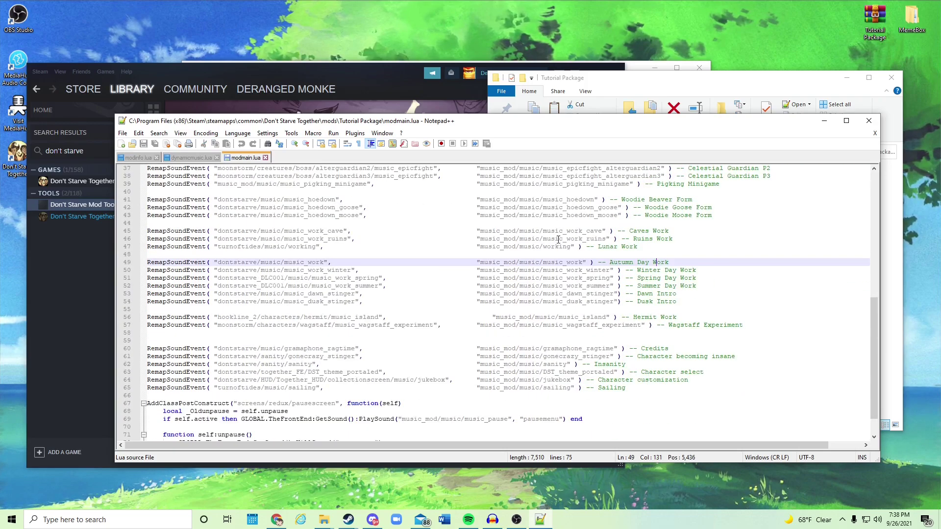
scroll(558, 239, "down", 1)
left_click(862, 123)
left_click(637, 292)
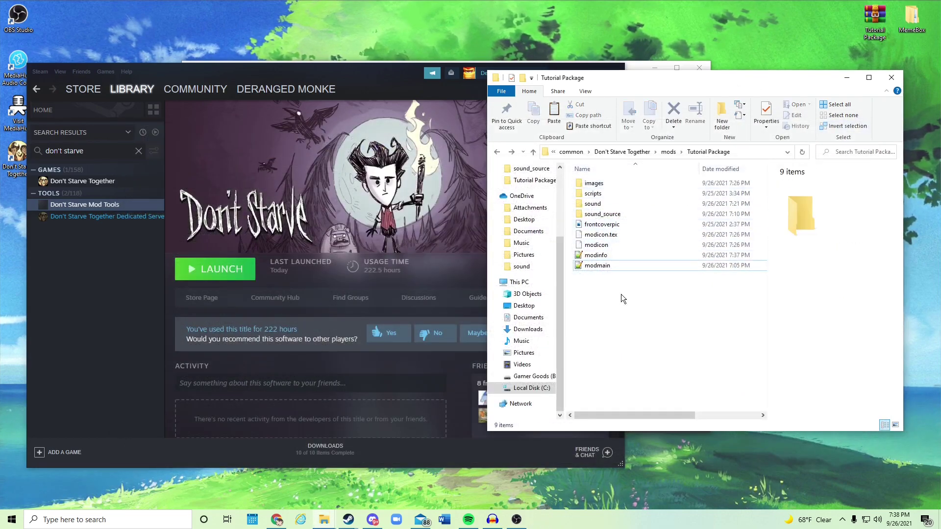